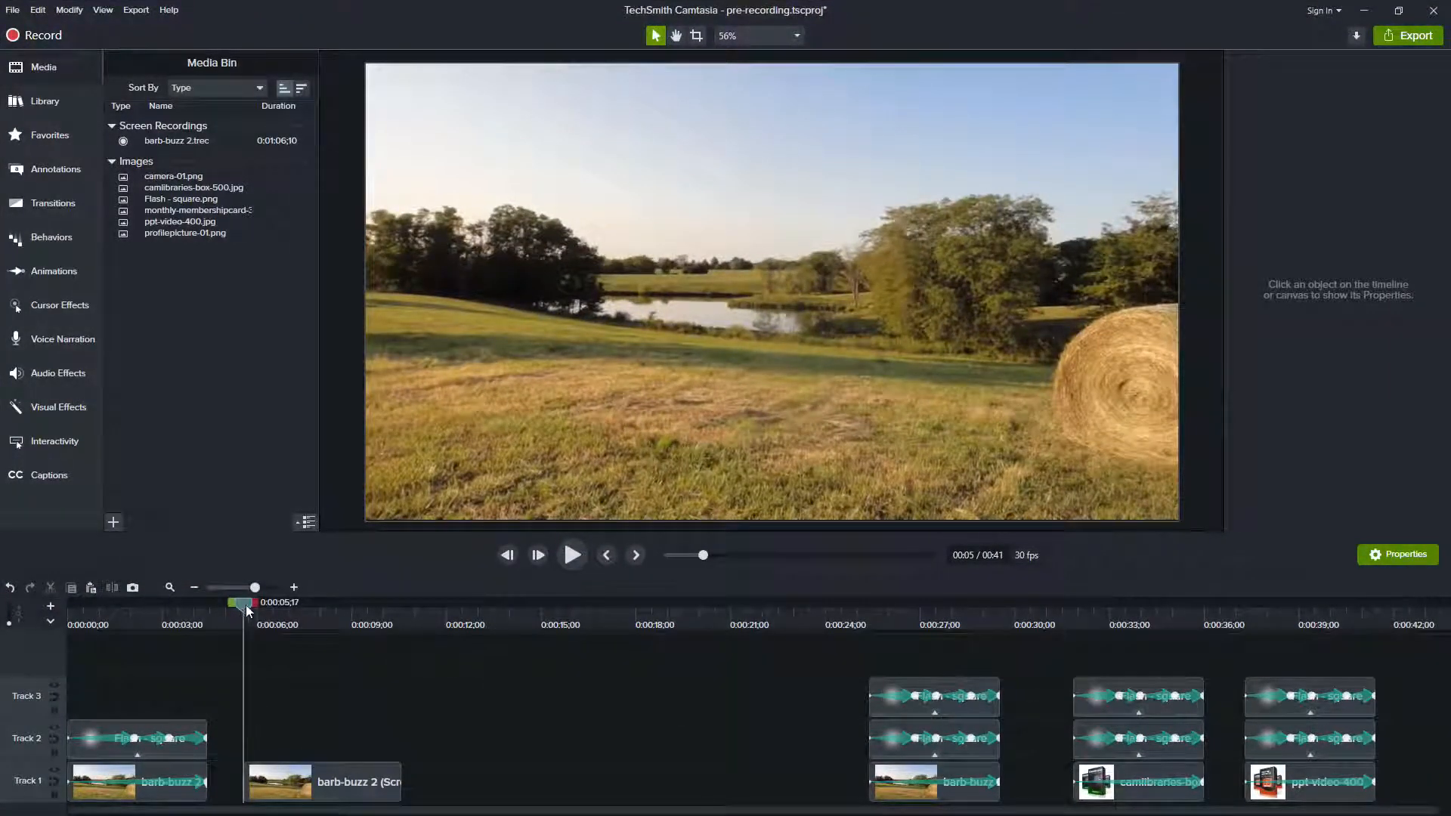
- Stretch the animation across the second barb-buzz 2 clip on Track 1 and extend the clip's end about one second beyond it
mouse_move(245, 604)
left_mouse_down()
mouse_move(396, 623)
mouse_move(241, 613)
left_mouse_up()
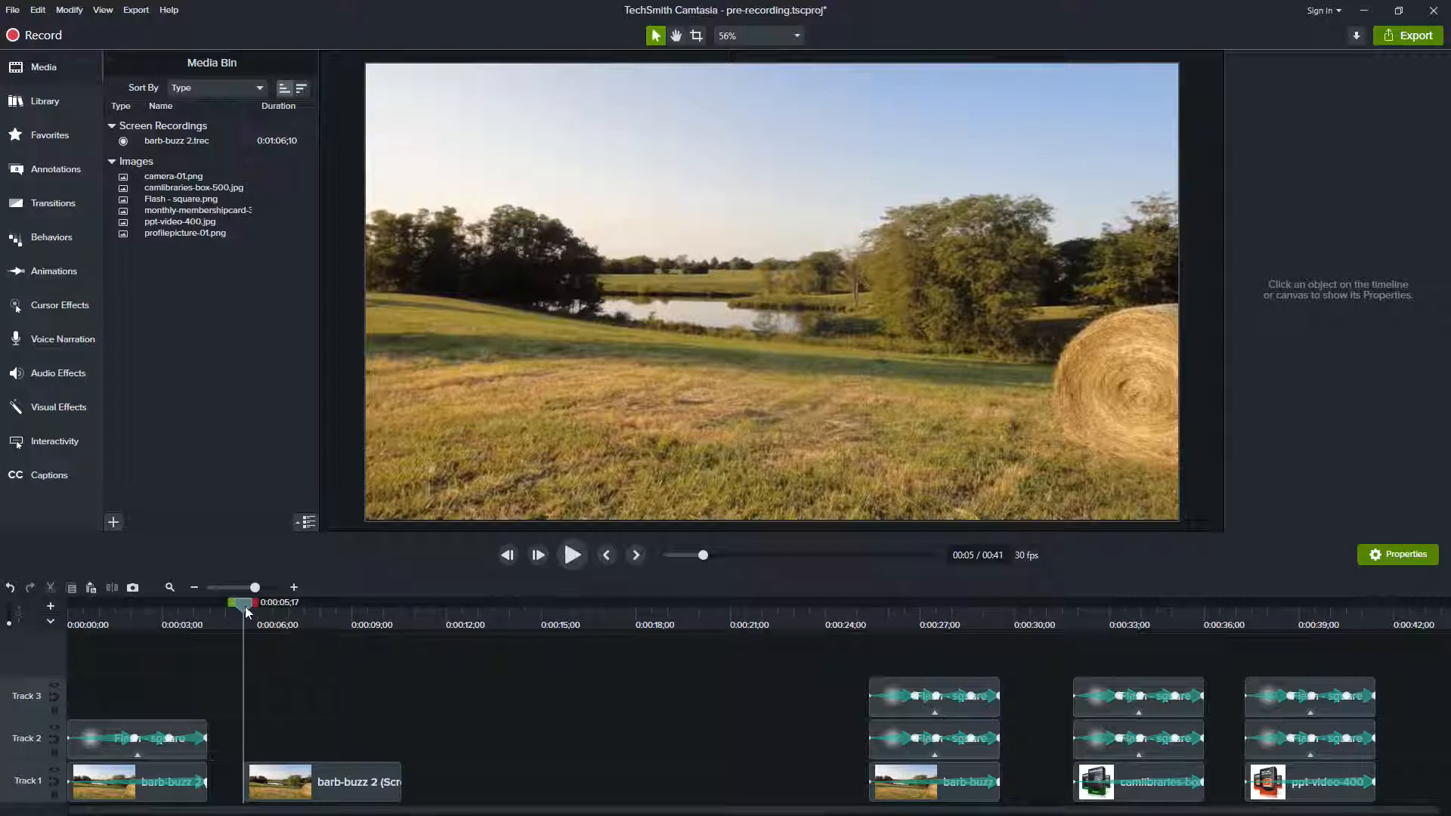
left_click_drag(243, 606, 383, 621)
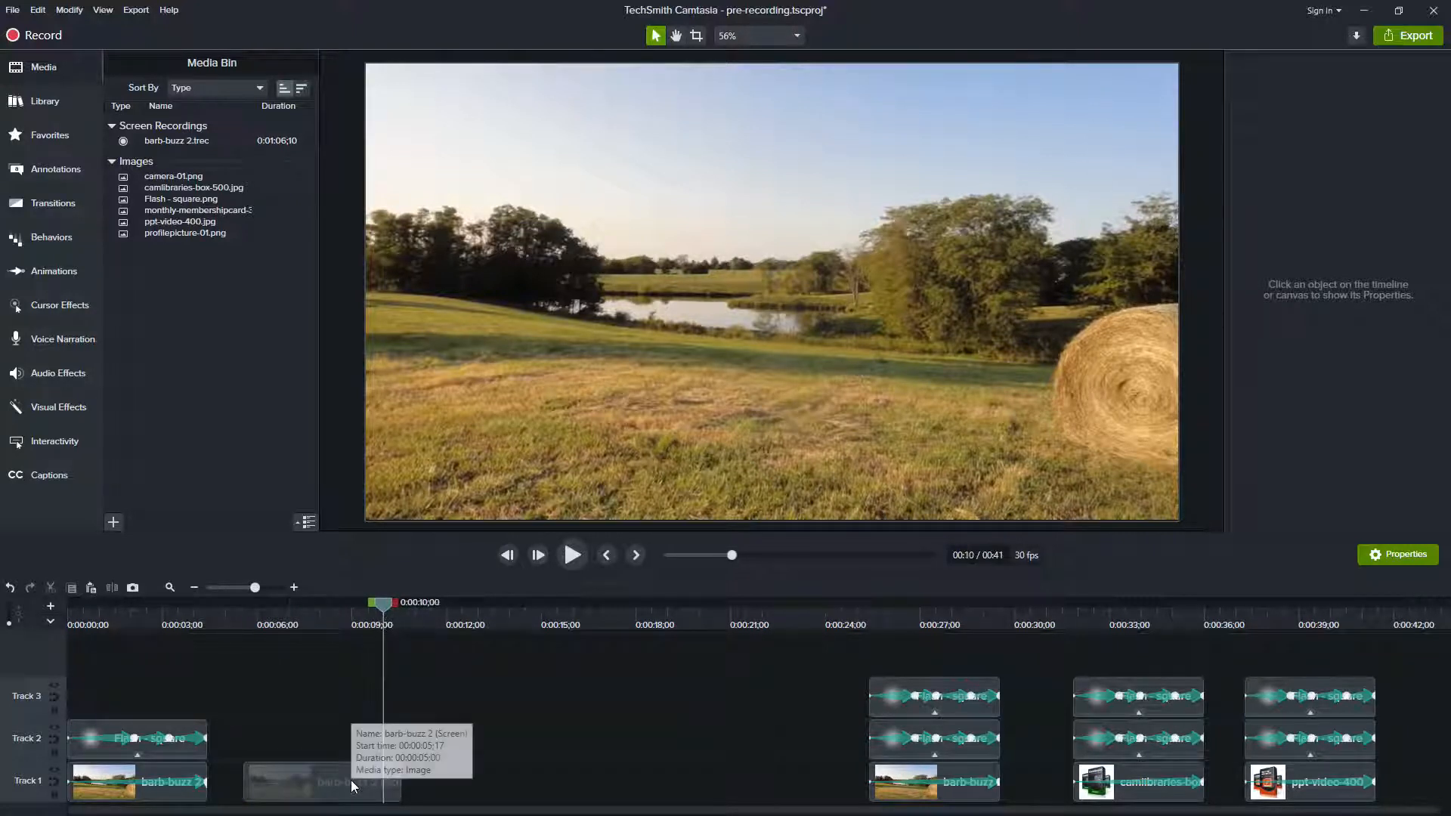
left_click(351, 780)
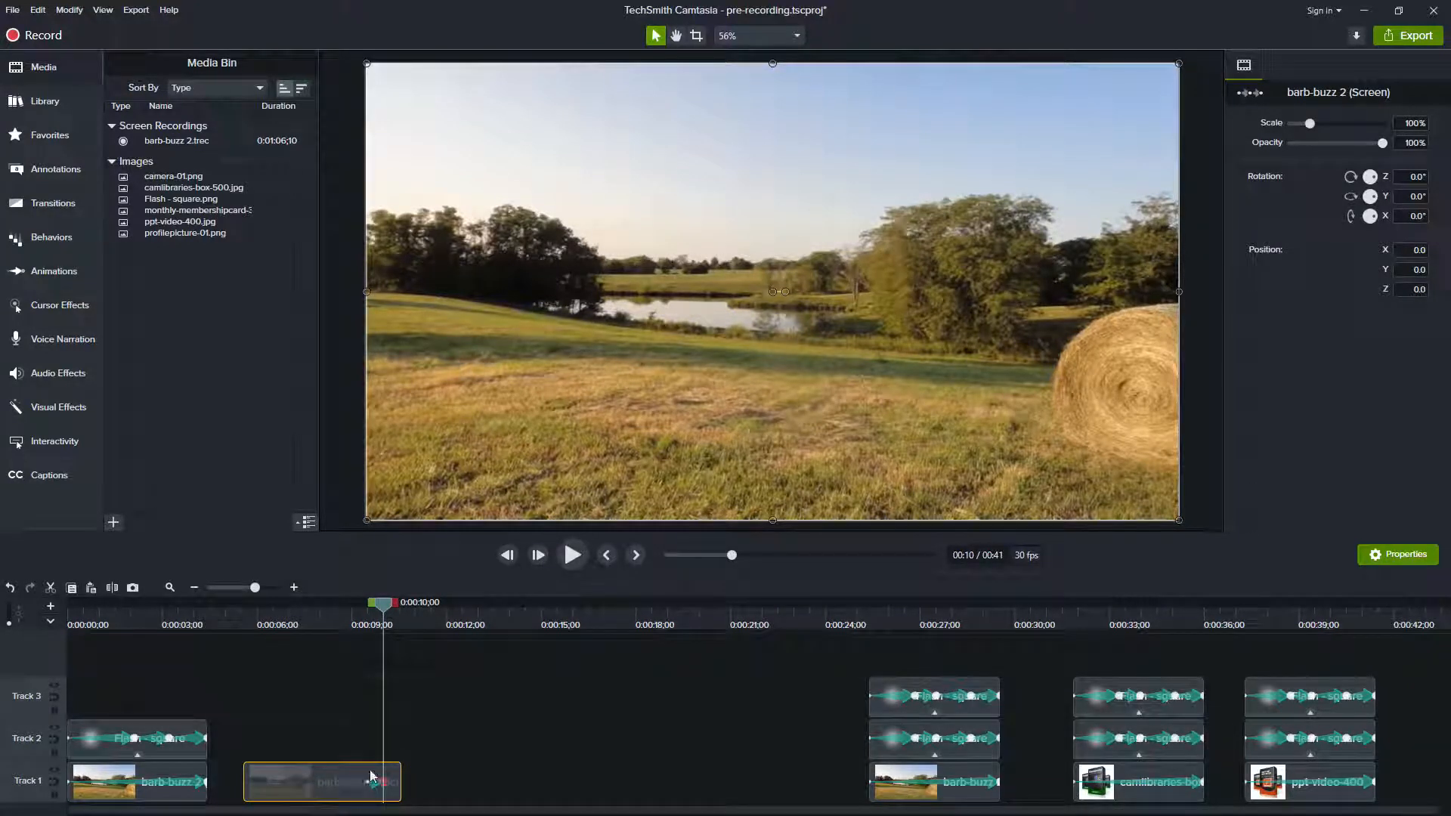
mouse_move(369, 781)
left_mouse_down()
mouse_move(243, 780)
mouse_move(394, 783)
left_mouse_up()
left_click(342, 619)
left_click_drag(343, 619, 281, 603)
left_click_drag(401, 781, 430, 782)
left_click_drag(288, 615, 405, 622)
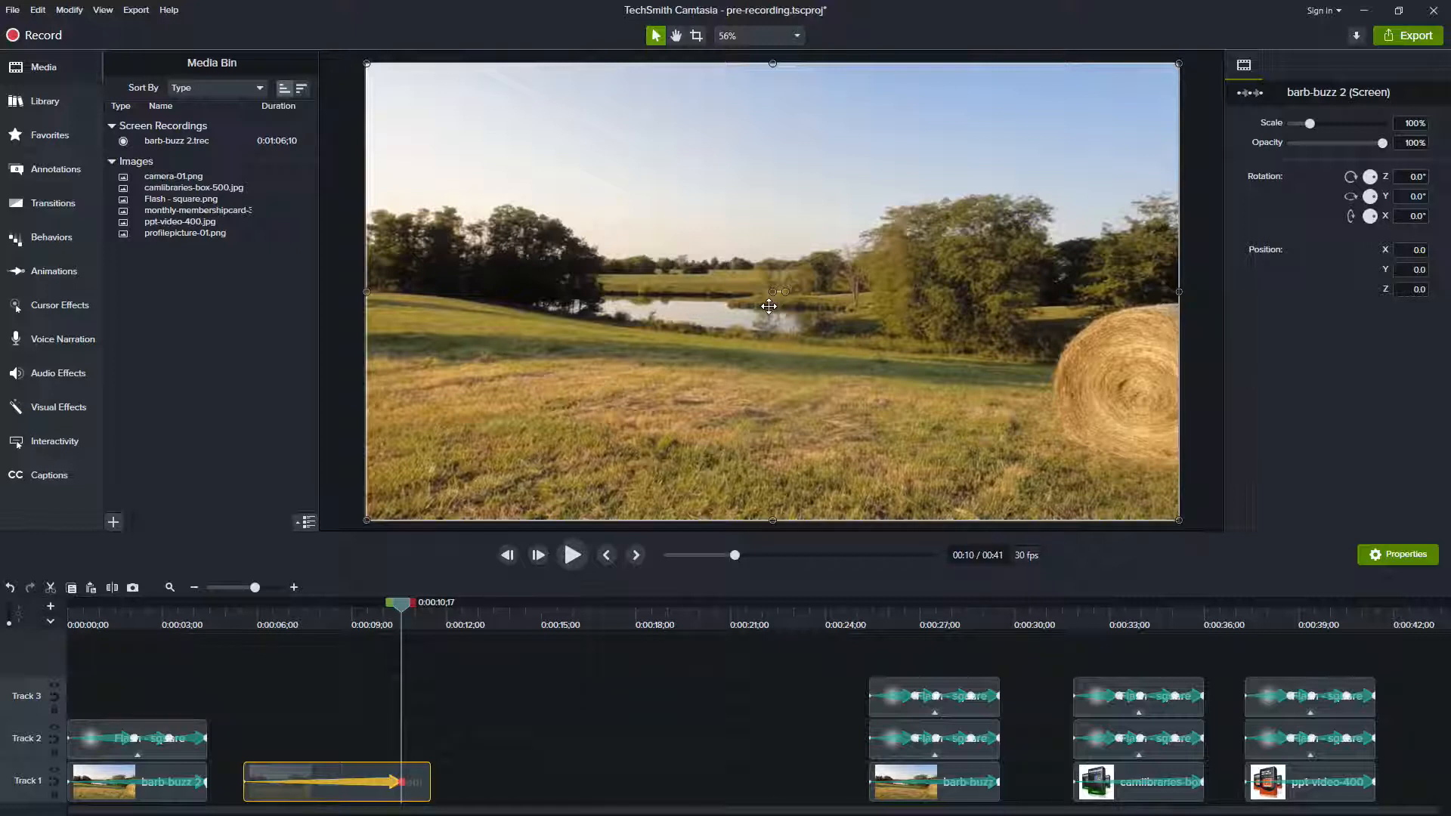
- At the clip's start, 0:00:05;17, set its scale to 125% and shift the image horizontally to about X 145.4
left_click(342, 777)
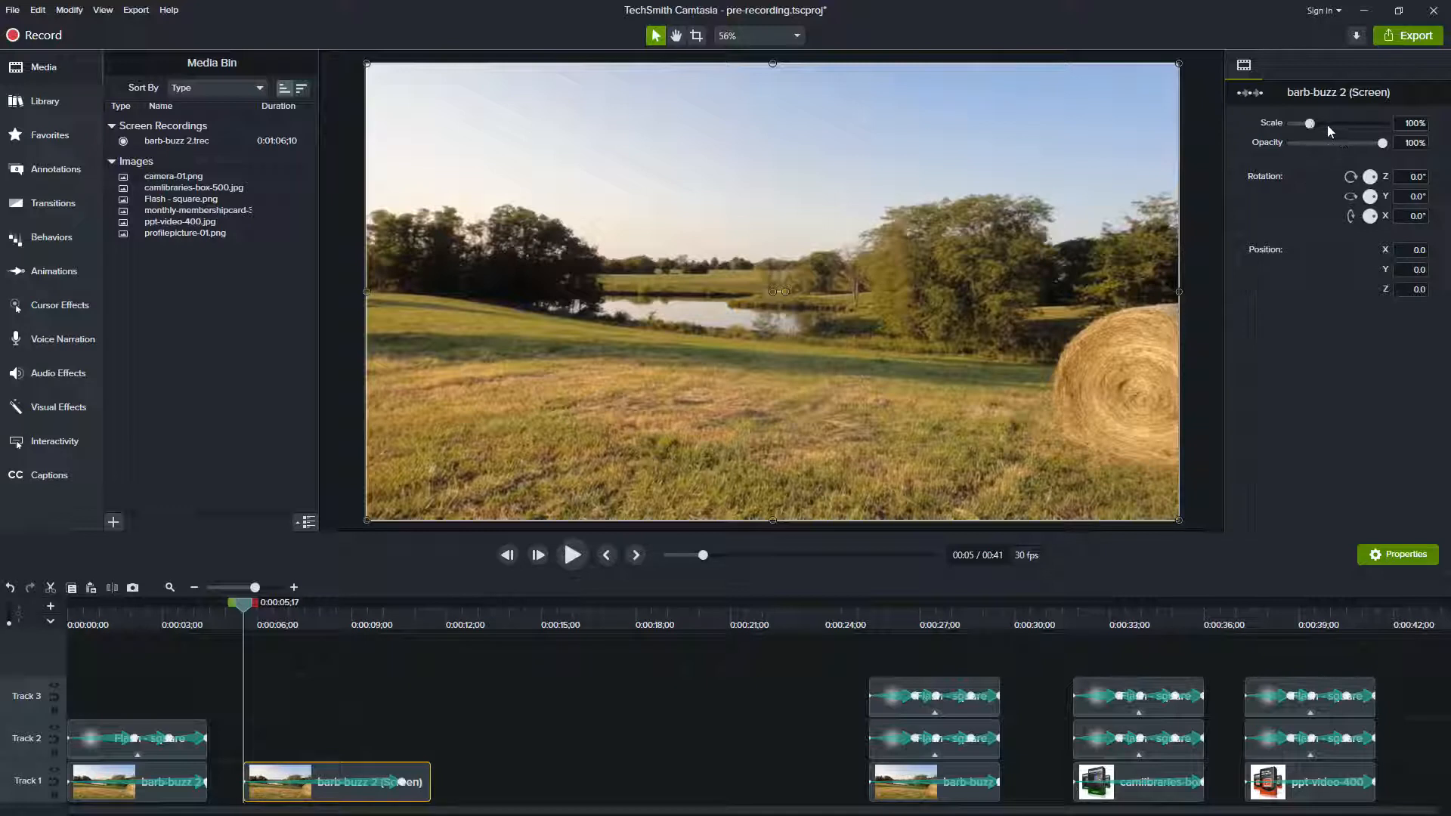
left_click(1404, 123)
type("125")
key("Return")
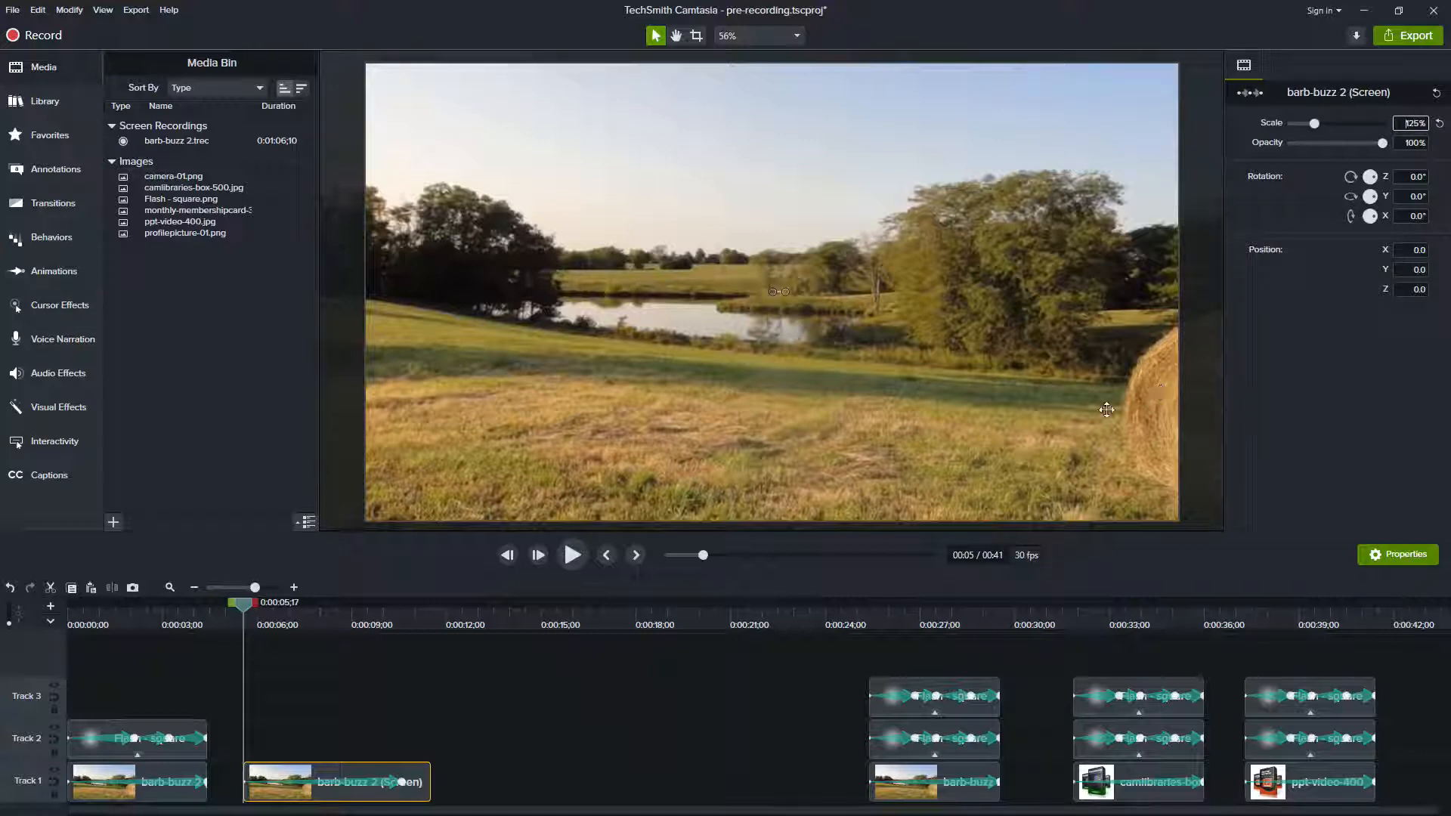
left_click(827, 396)
left_click_drag(827, 396, 920, 391)
left_click_drag(1008, 354, 969, 352)
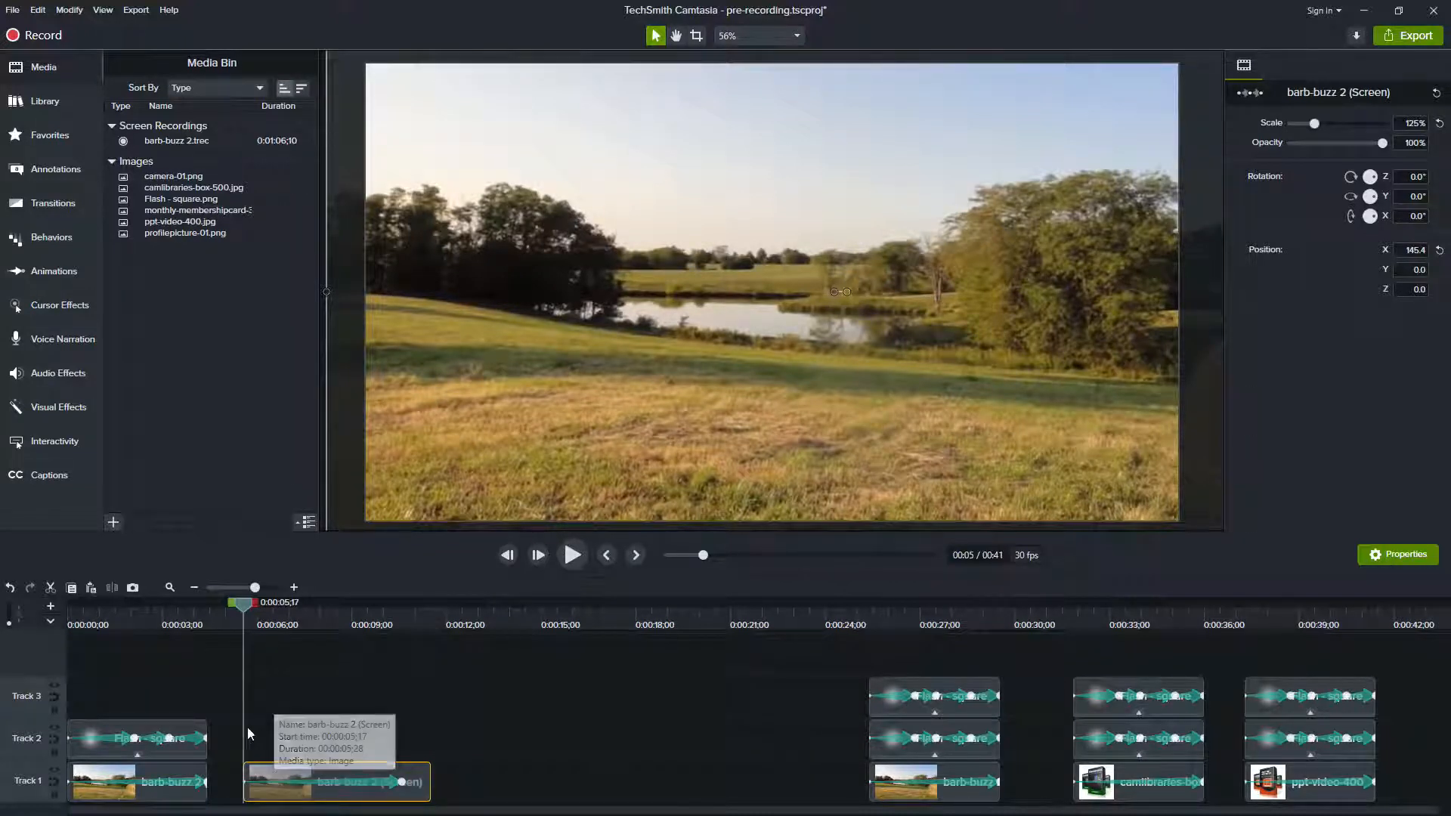
- Trim the clip's end to just past the animation's end point and play the clip back from 0:00:05;17
left_click_drag(246, 605, 401, 603)
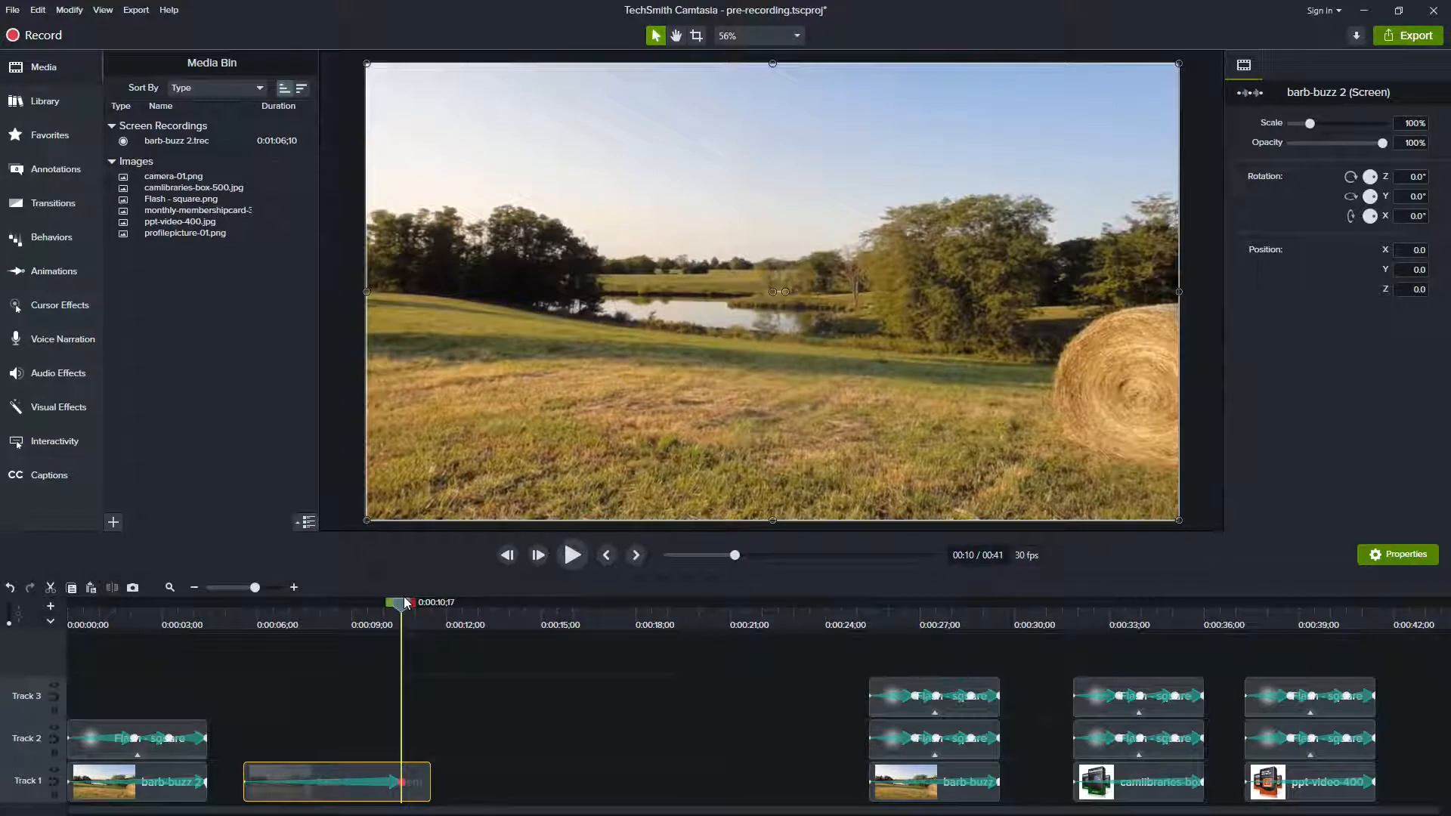
left_click_drag(429, 771, 408, 769)
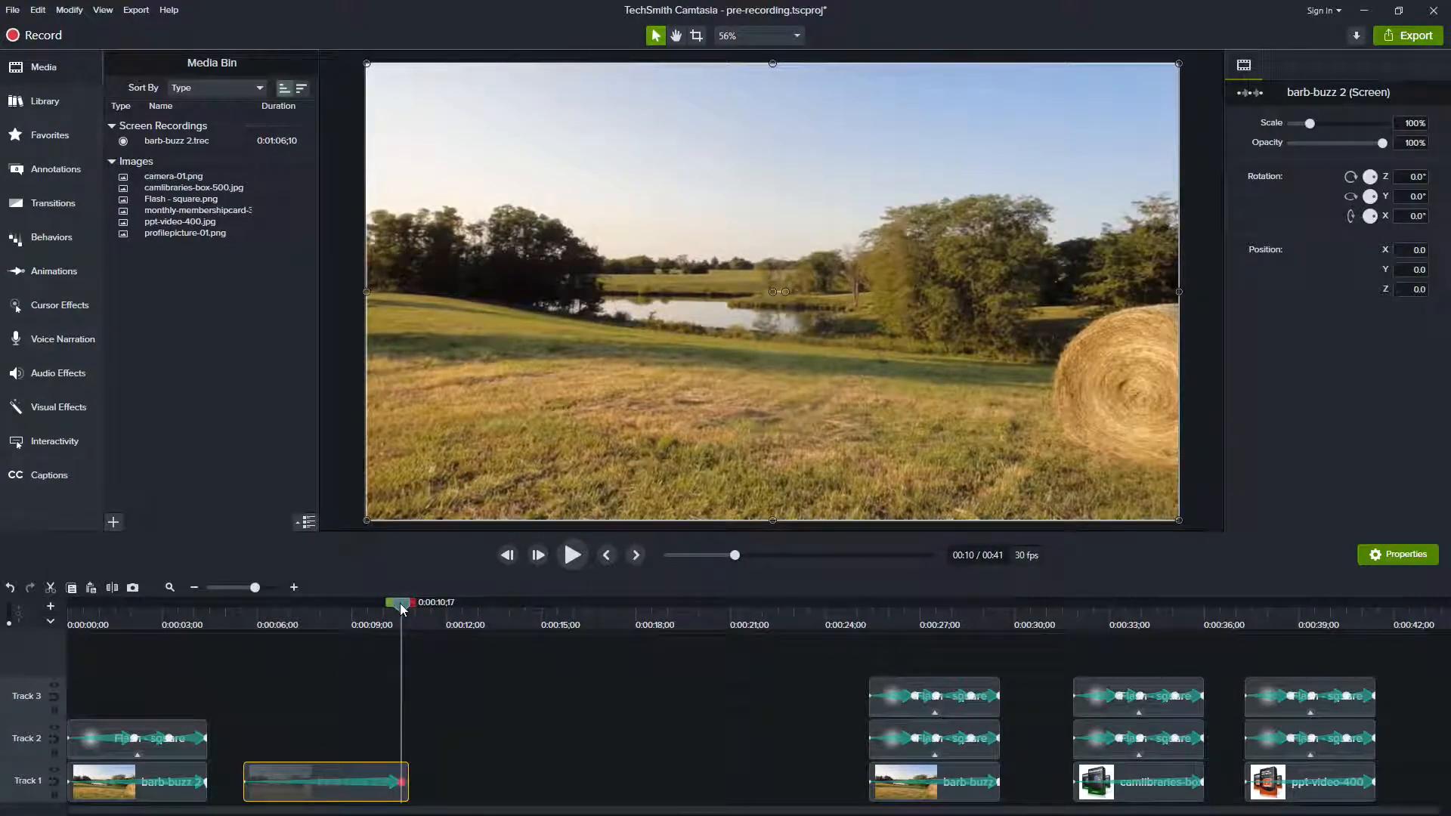
left_click_drag(402, 609, 244, 605)
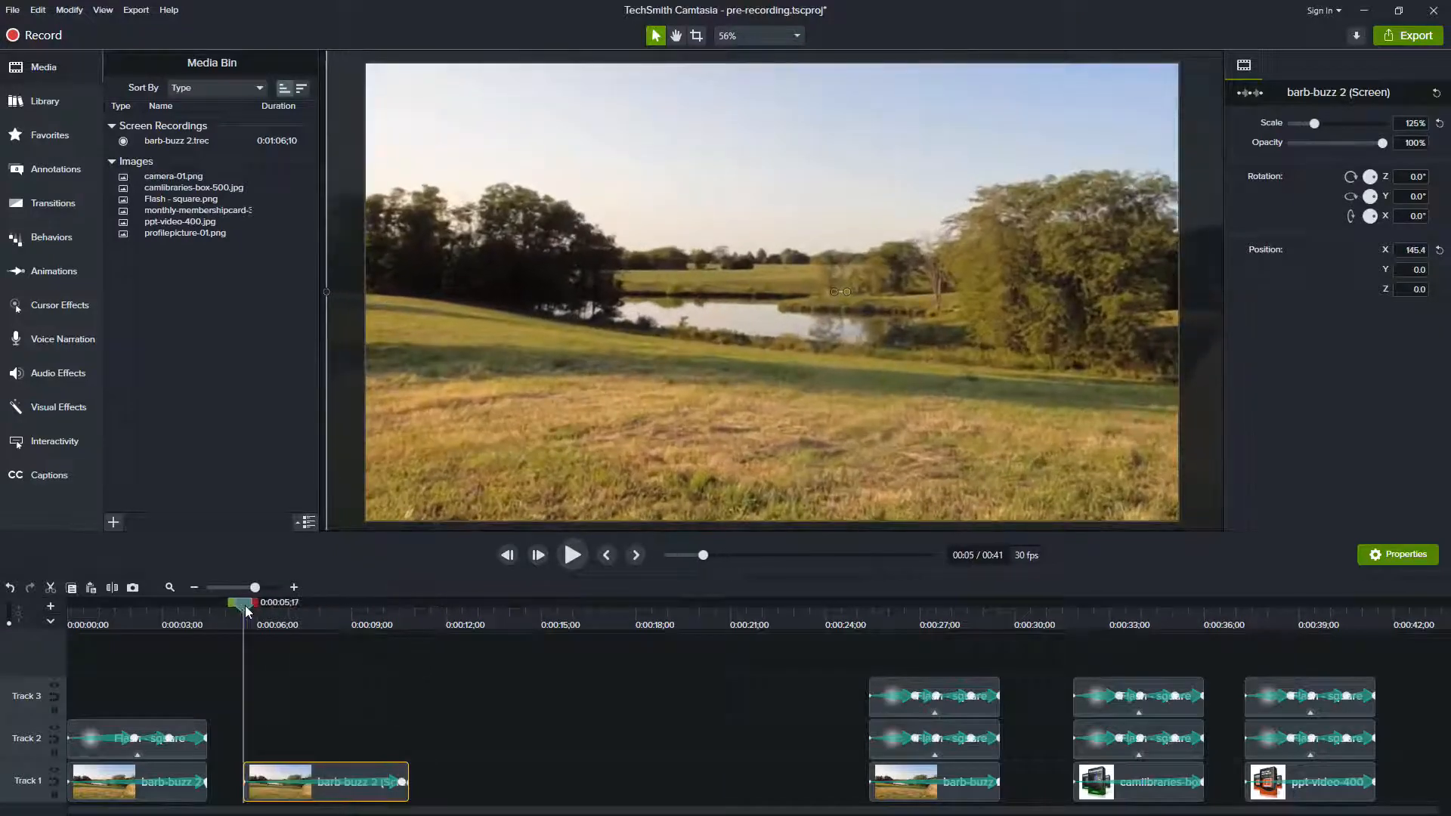
left_click(574, 557)
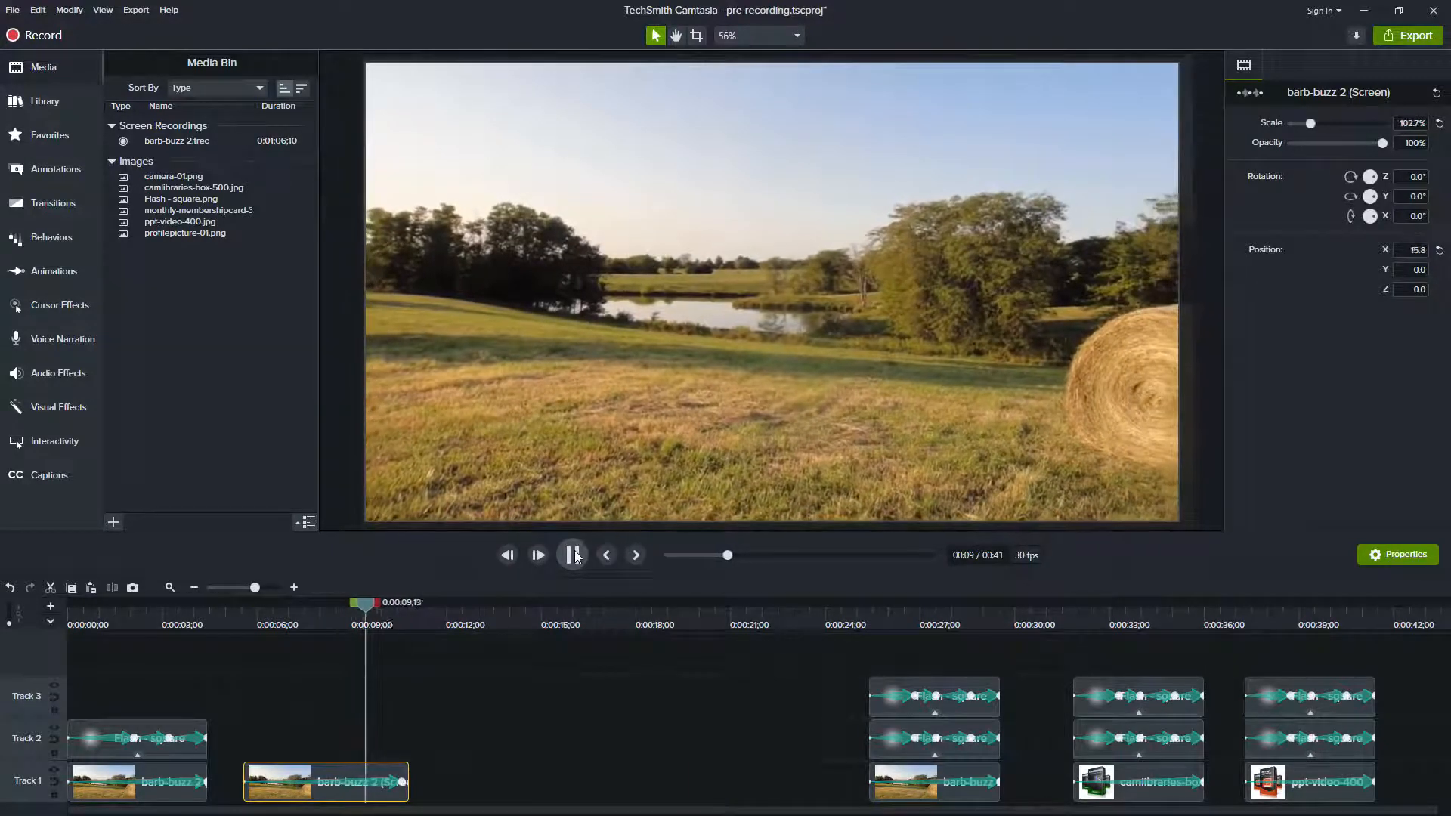
left_click(573, 555)
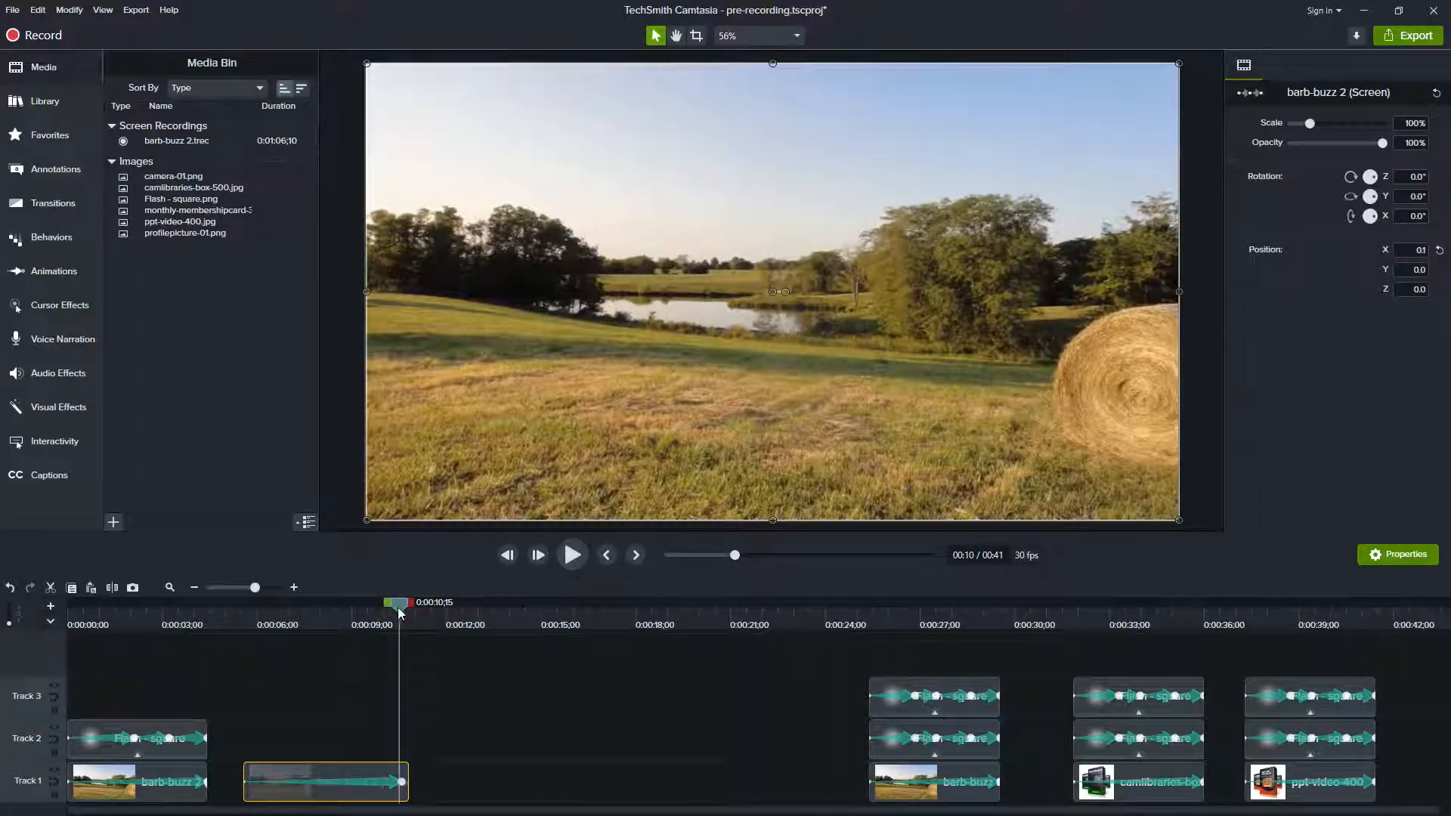
- Set the easing of the second barb-buzz 2 clip's animation to Linear
left_click_drag(401, 612, 243, 605)
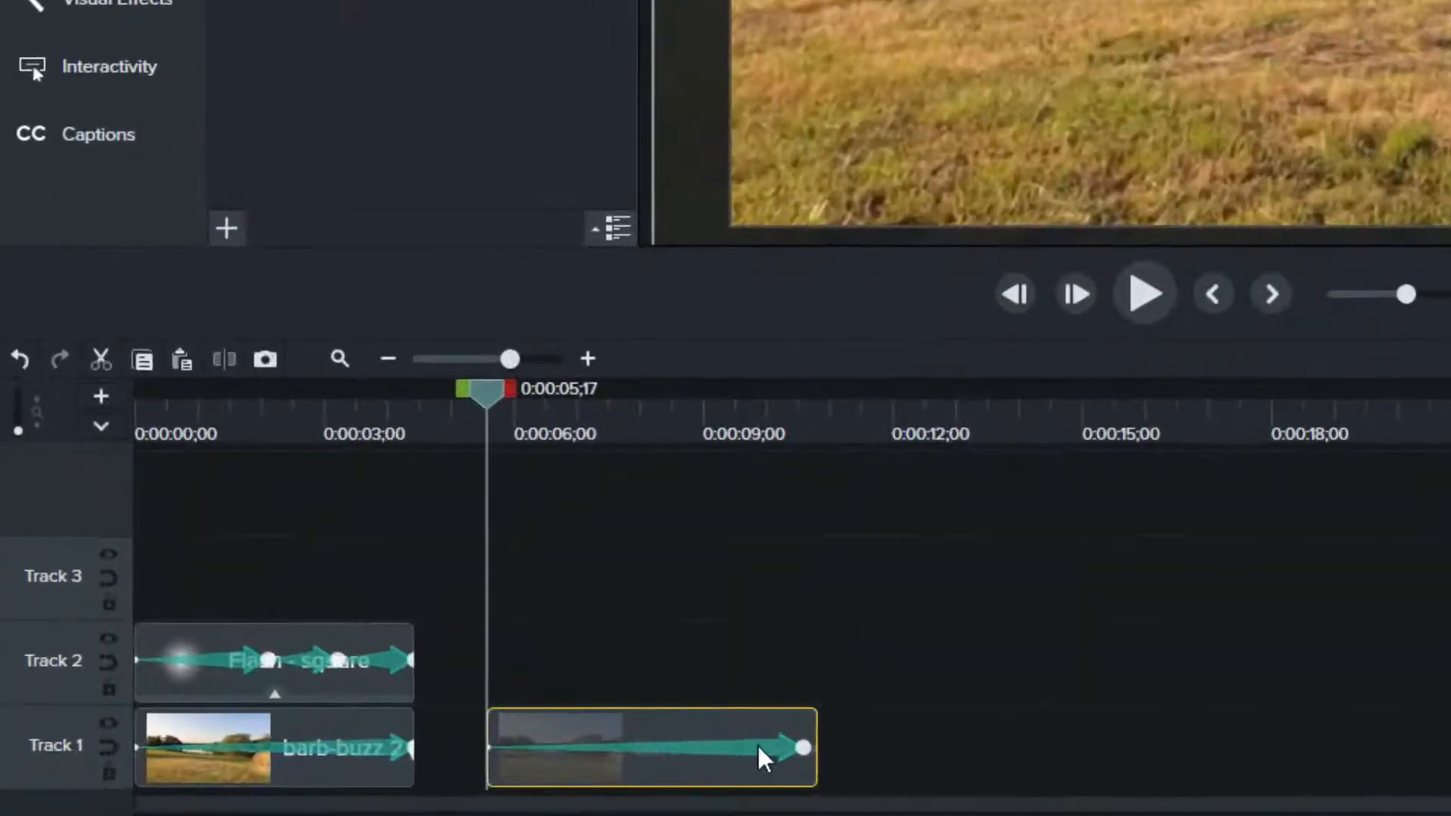
right_click(755, 742)
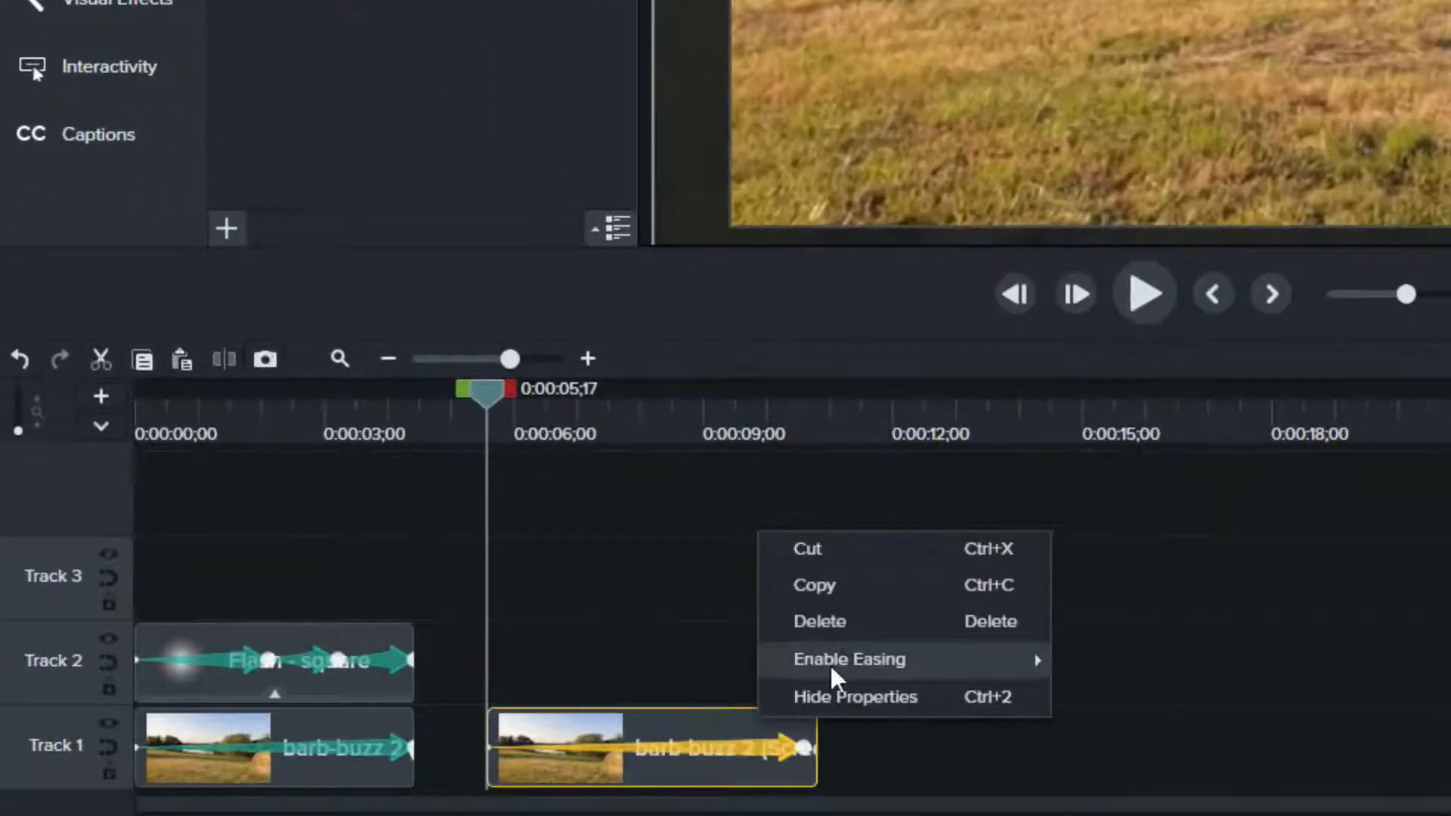
mouse_move(859, 668)
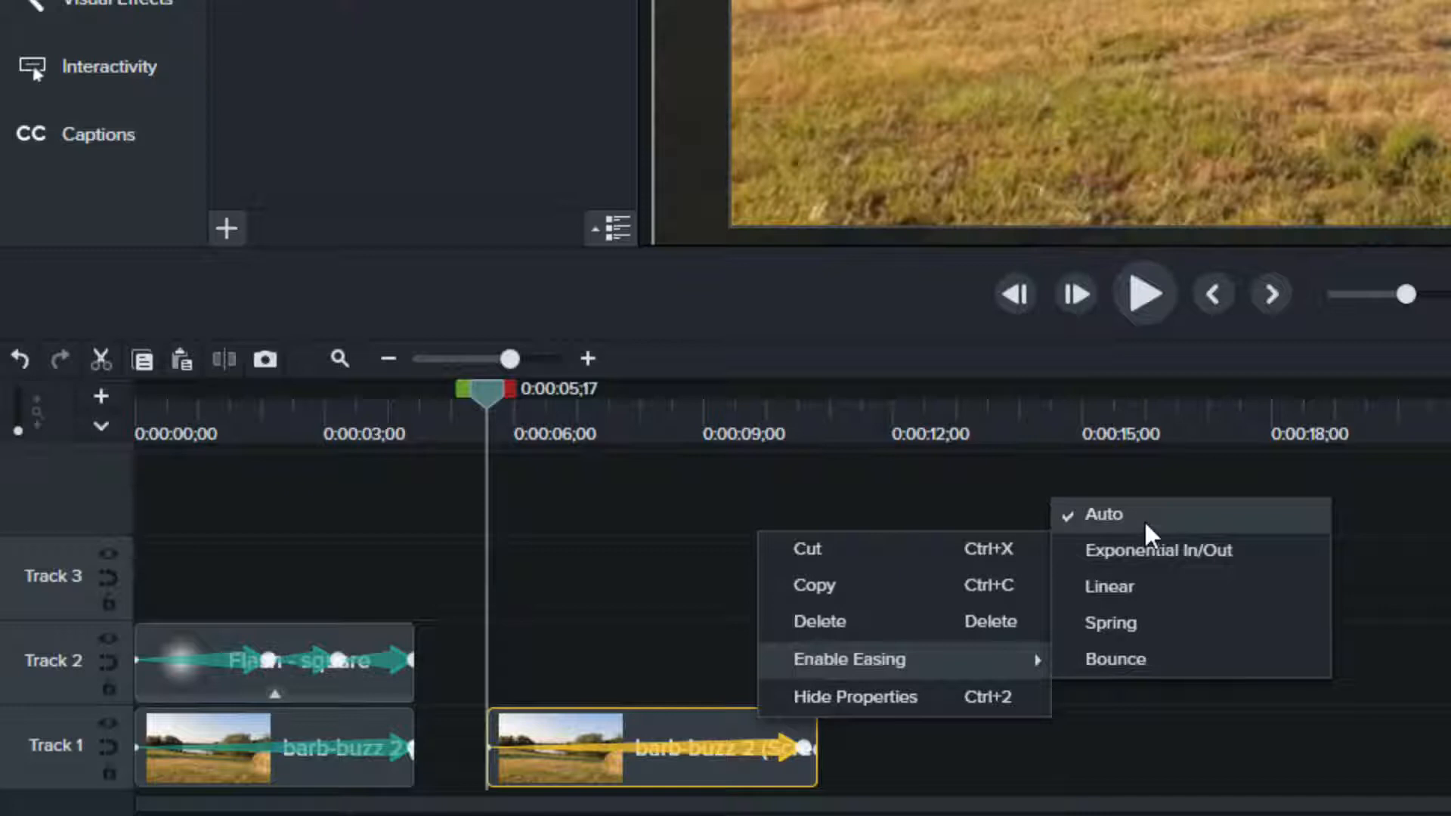
left_click(1160, 594)
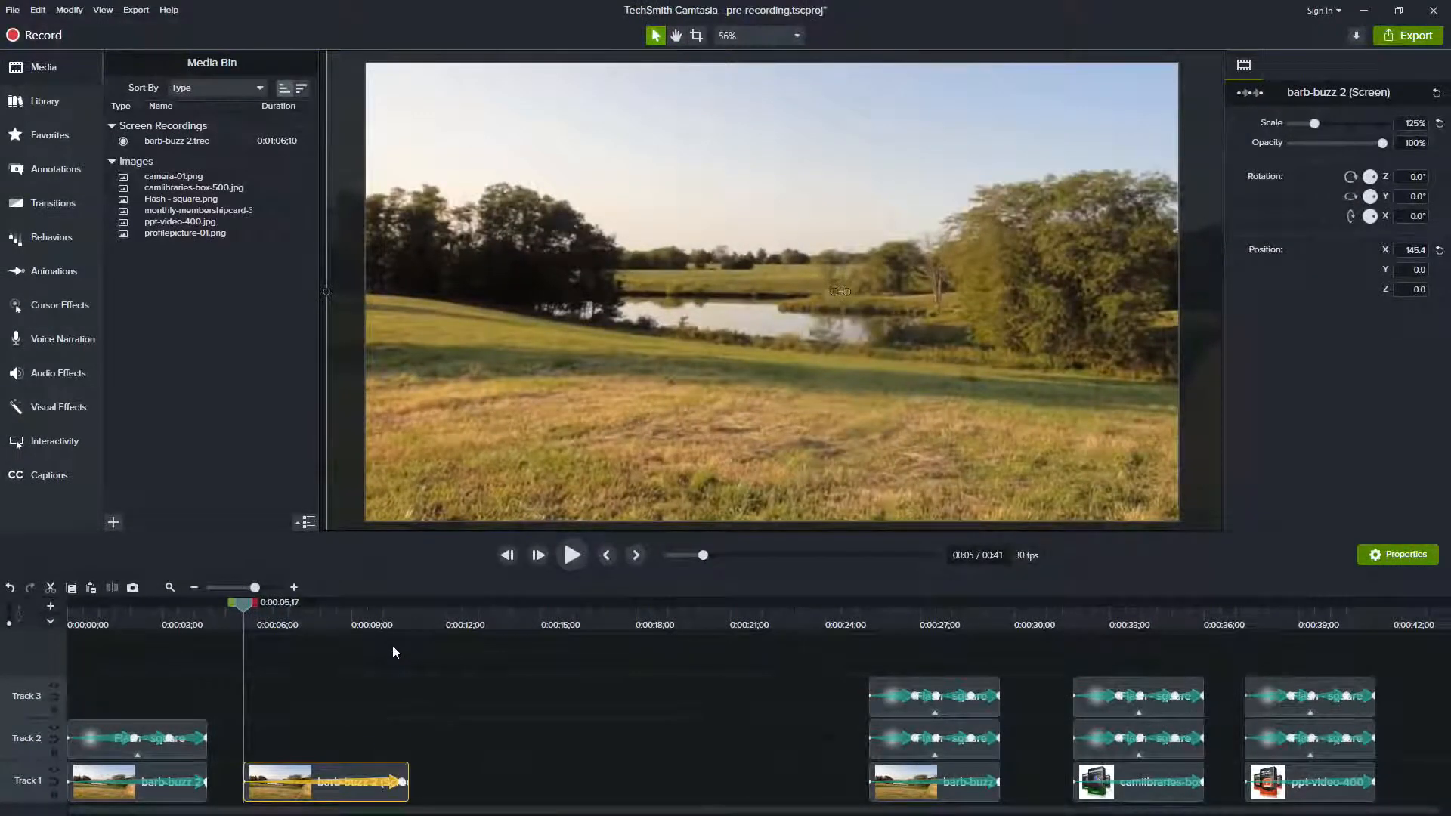
- Play the animated clip twice from its start to compare how the zoom motion eases
left_click(572, 557)
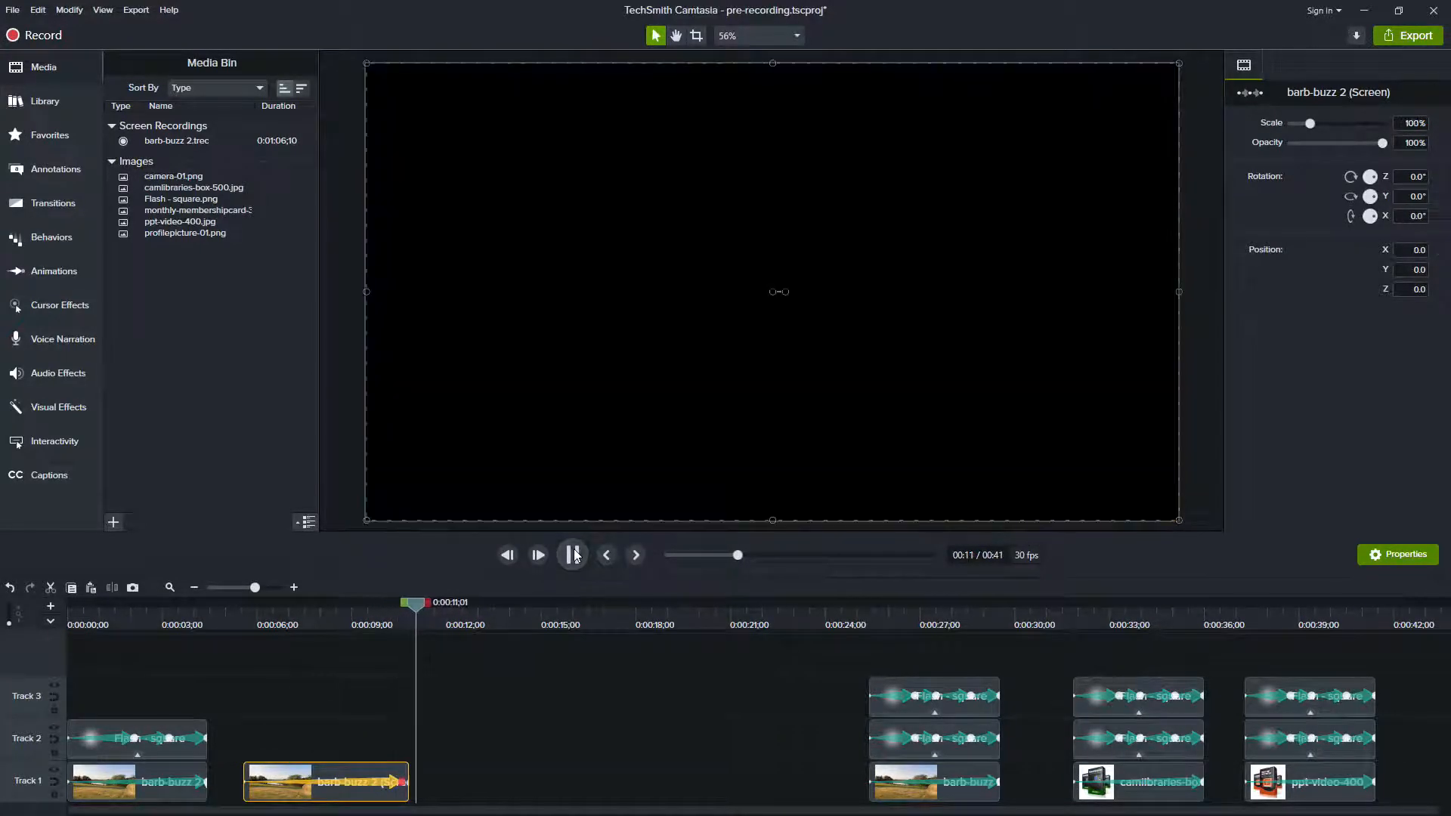
left_click(574, 556)
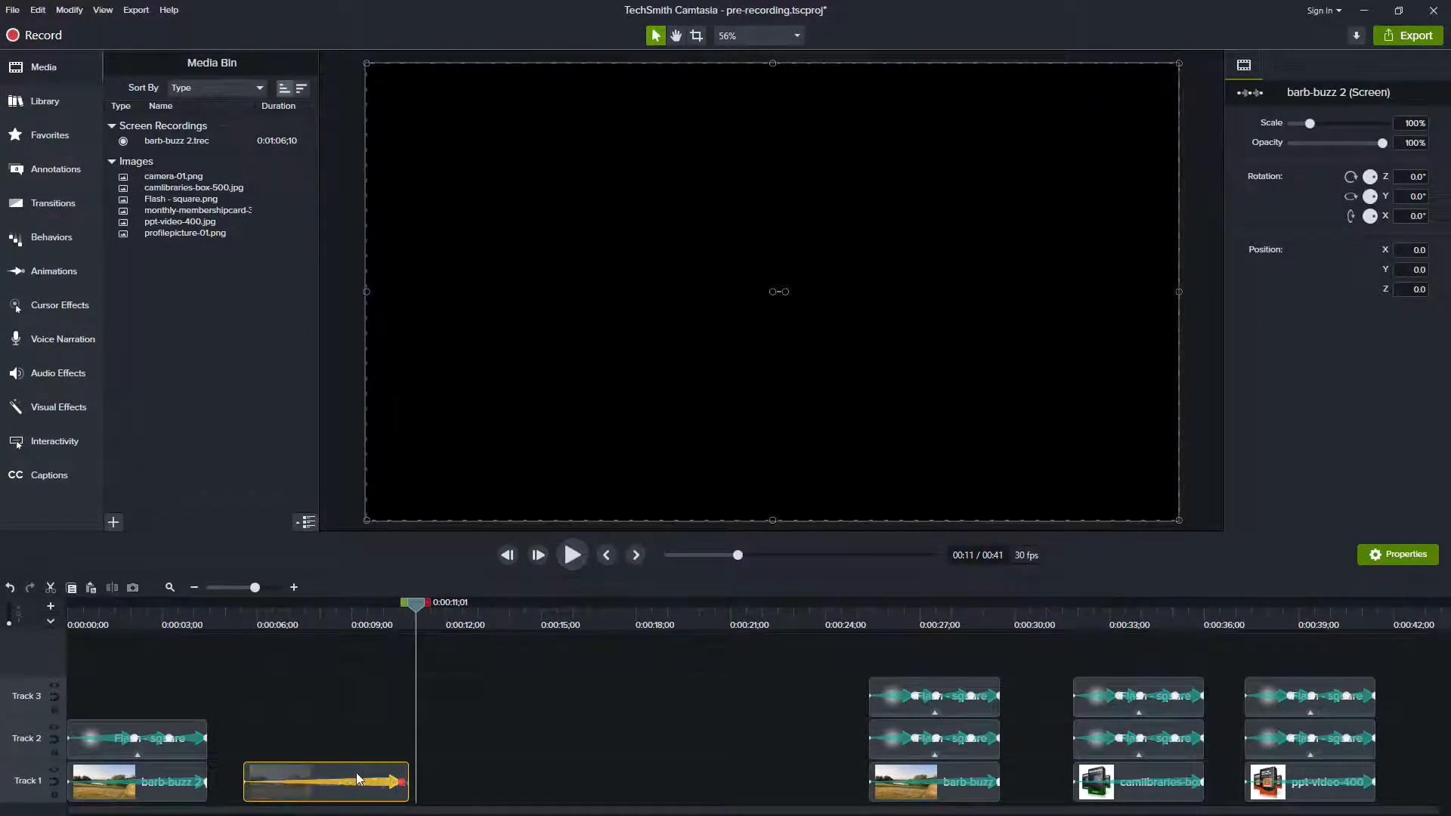
double_click(355, 771)
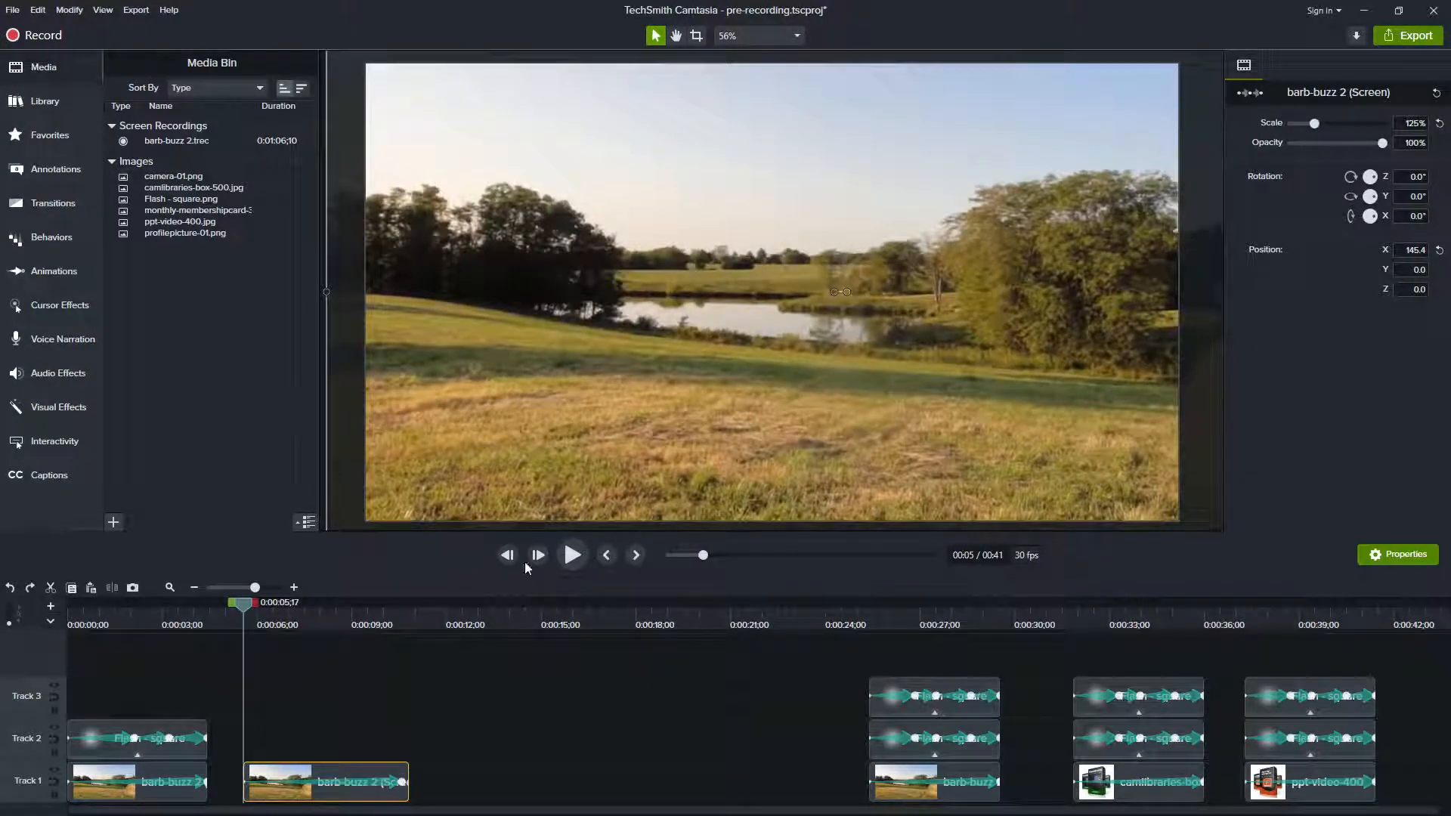
left_click(572, 556)
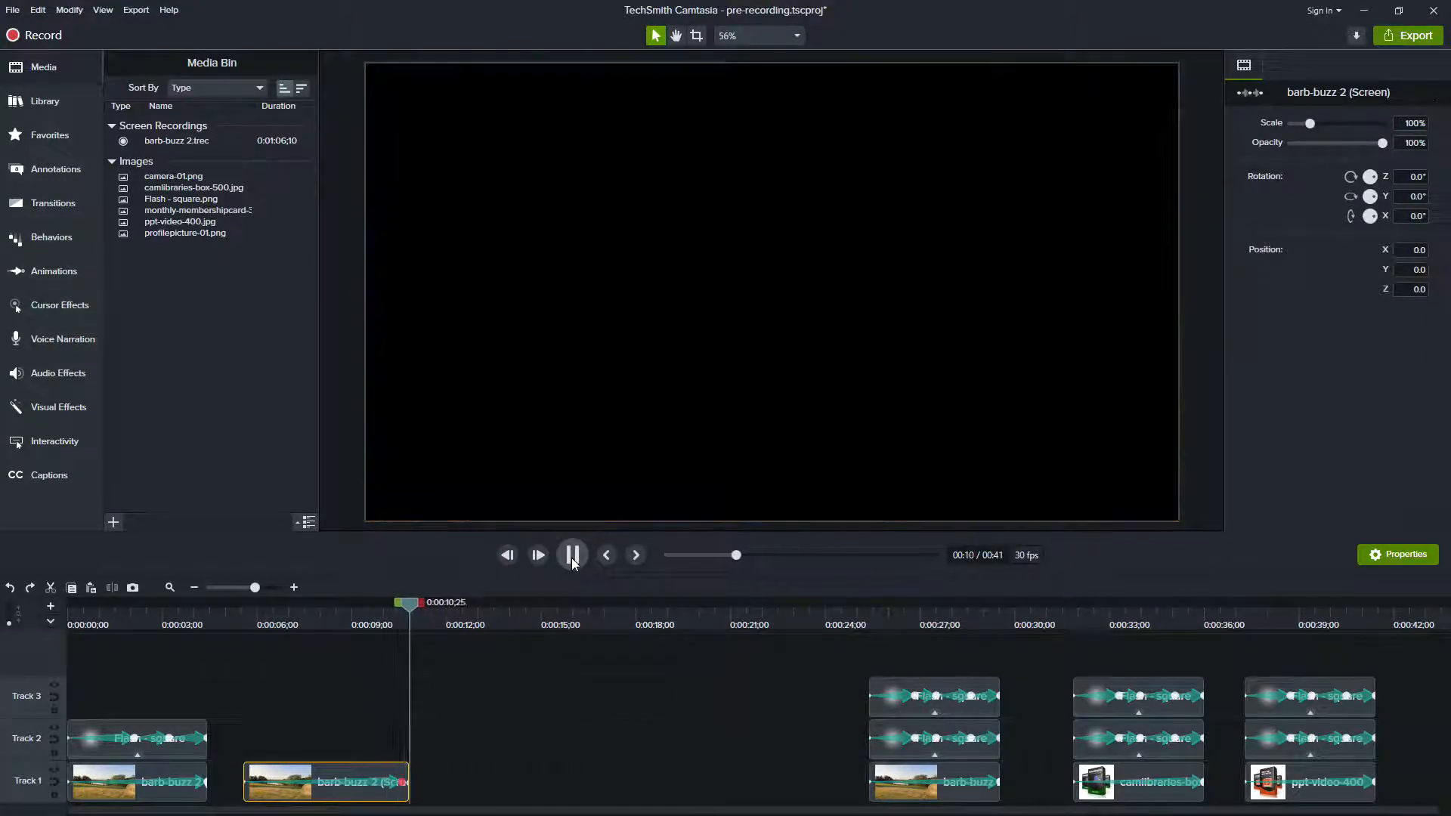
left_click(573, 556)
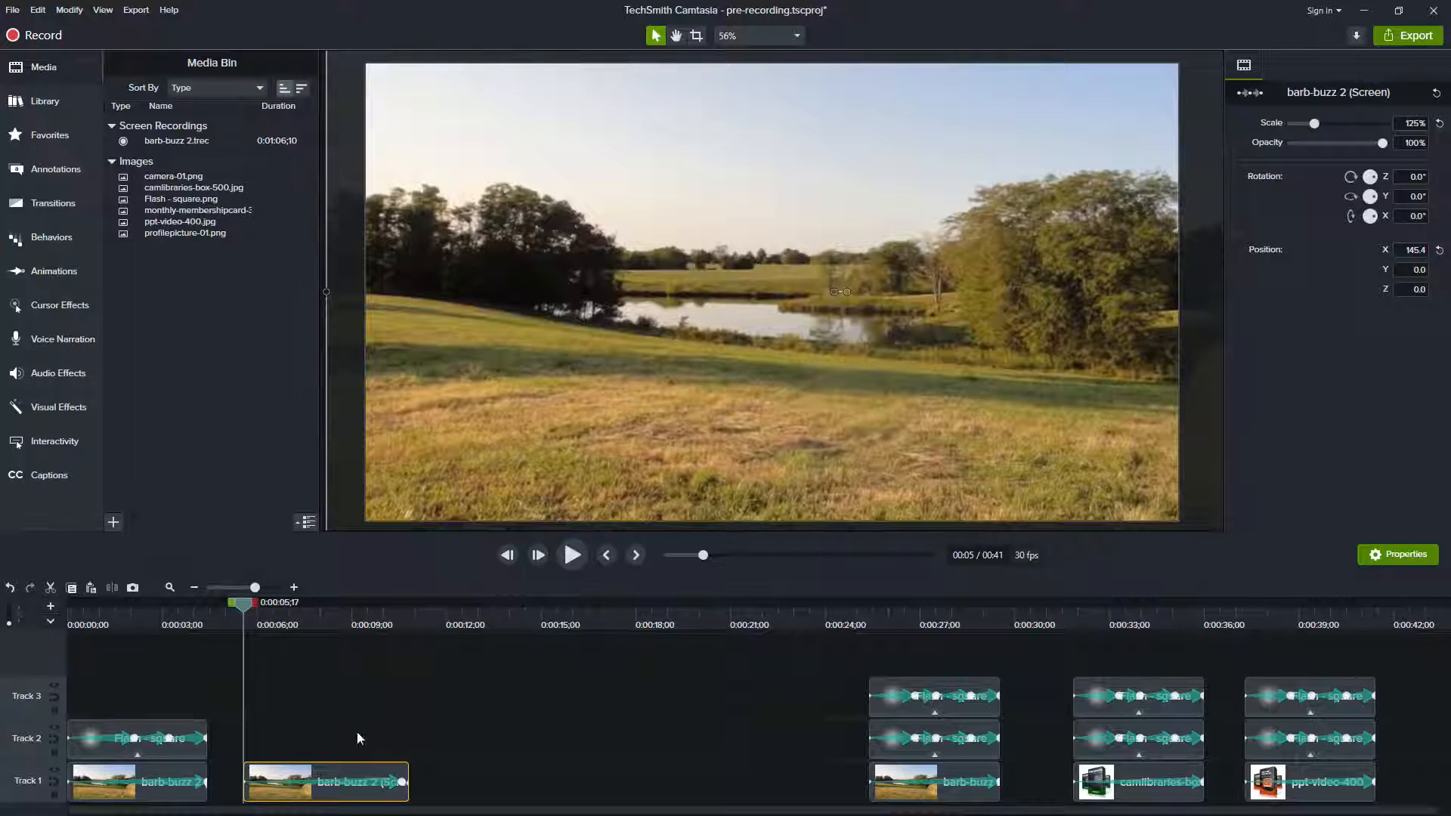
- Check which easing type the clip's animation uses and replay the clip from its start
right_click(367, 788)
mouse_move(410, 743)
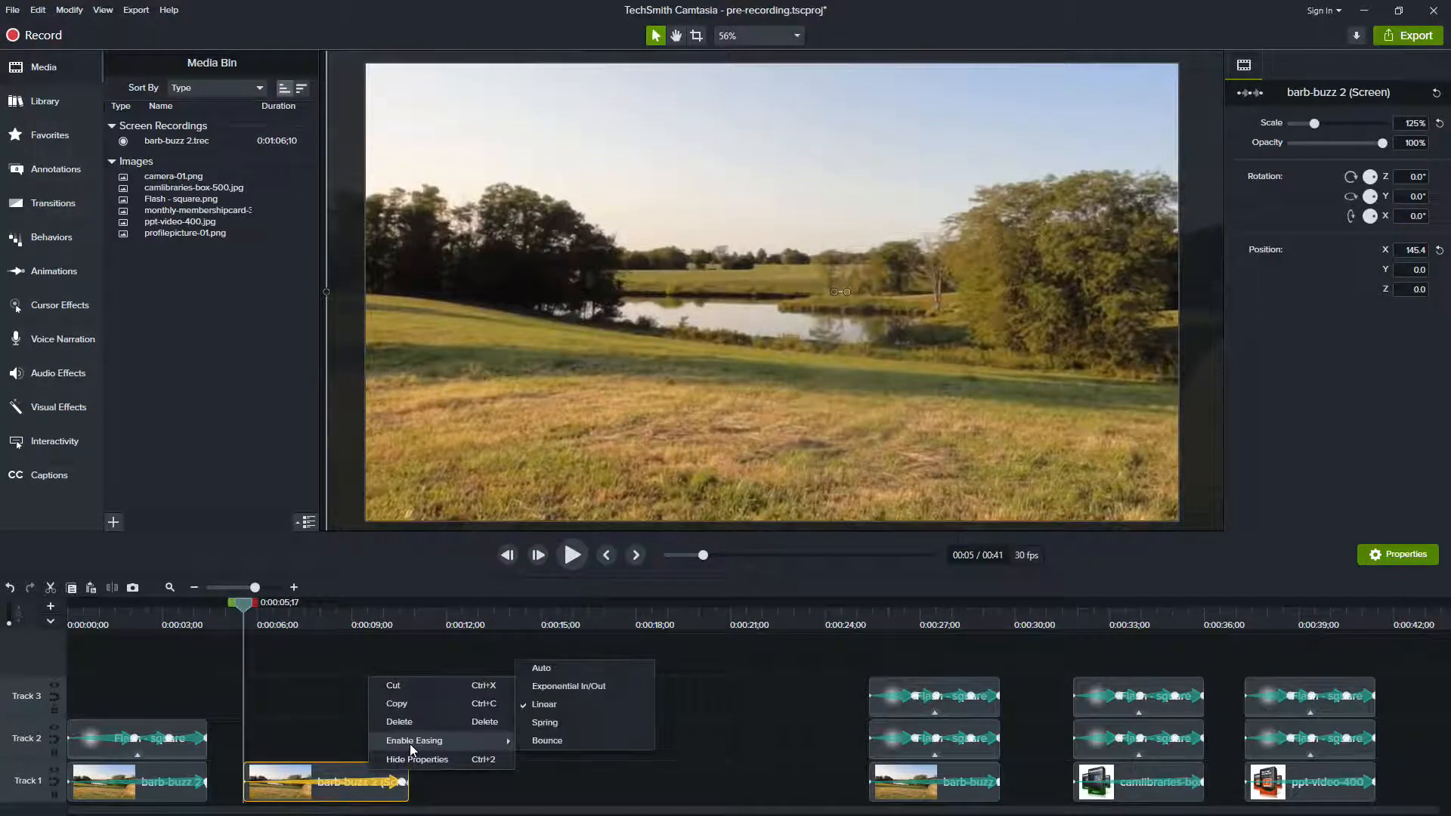
left_click(320, 717)
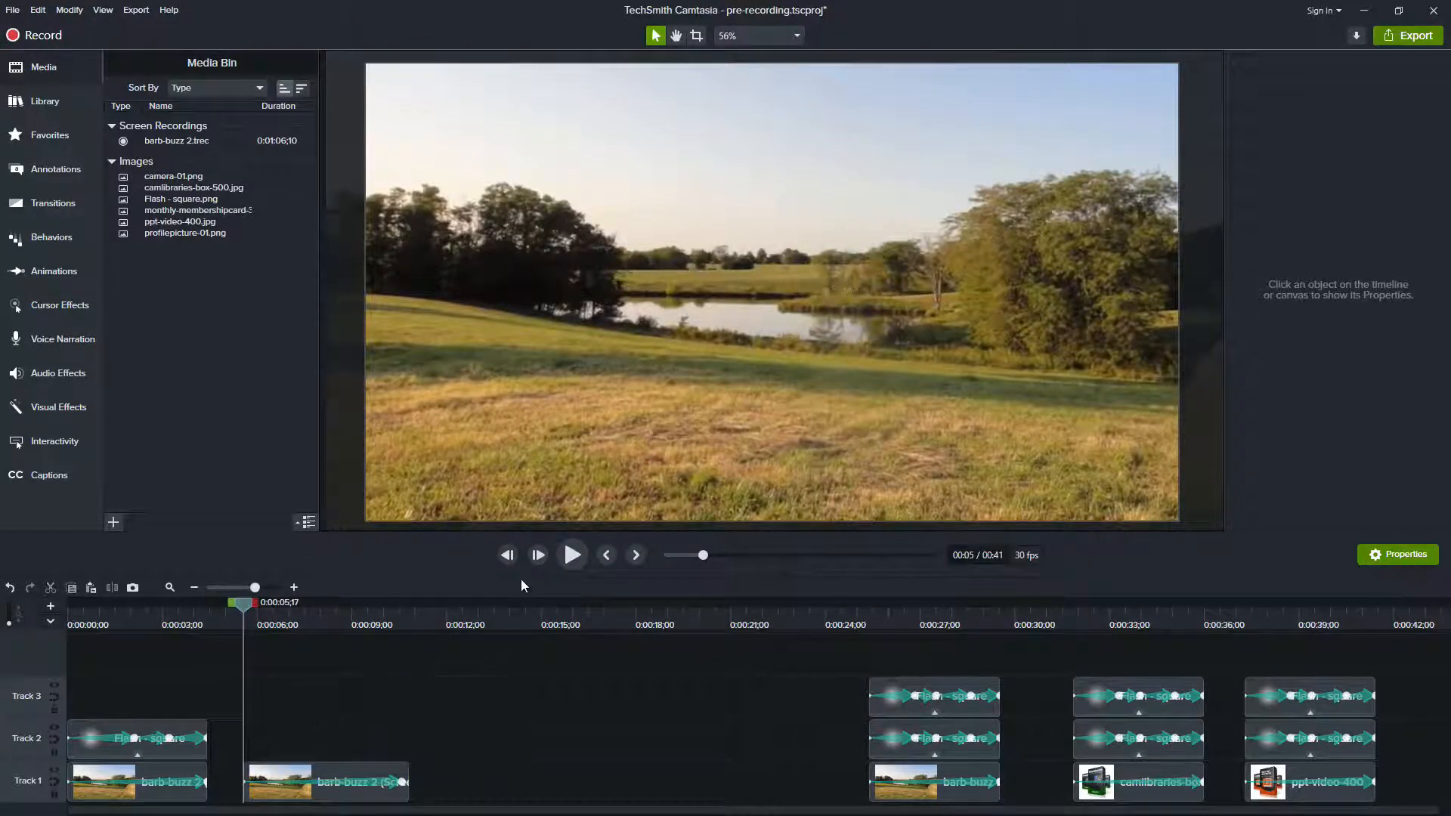
left_click(572, 556)
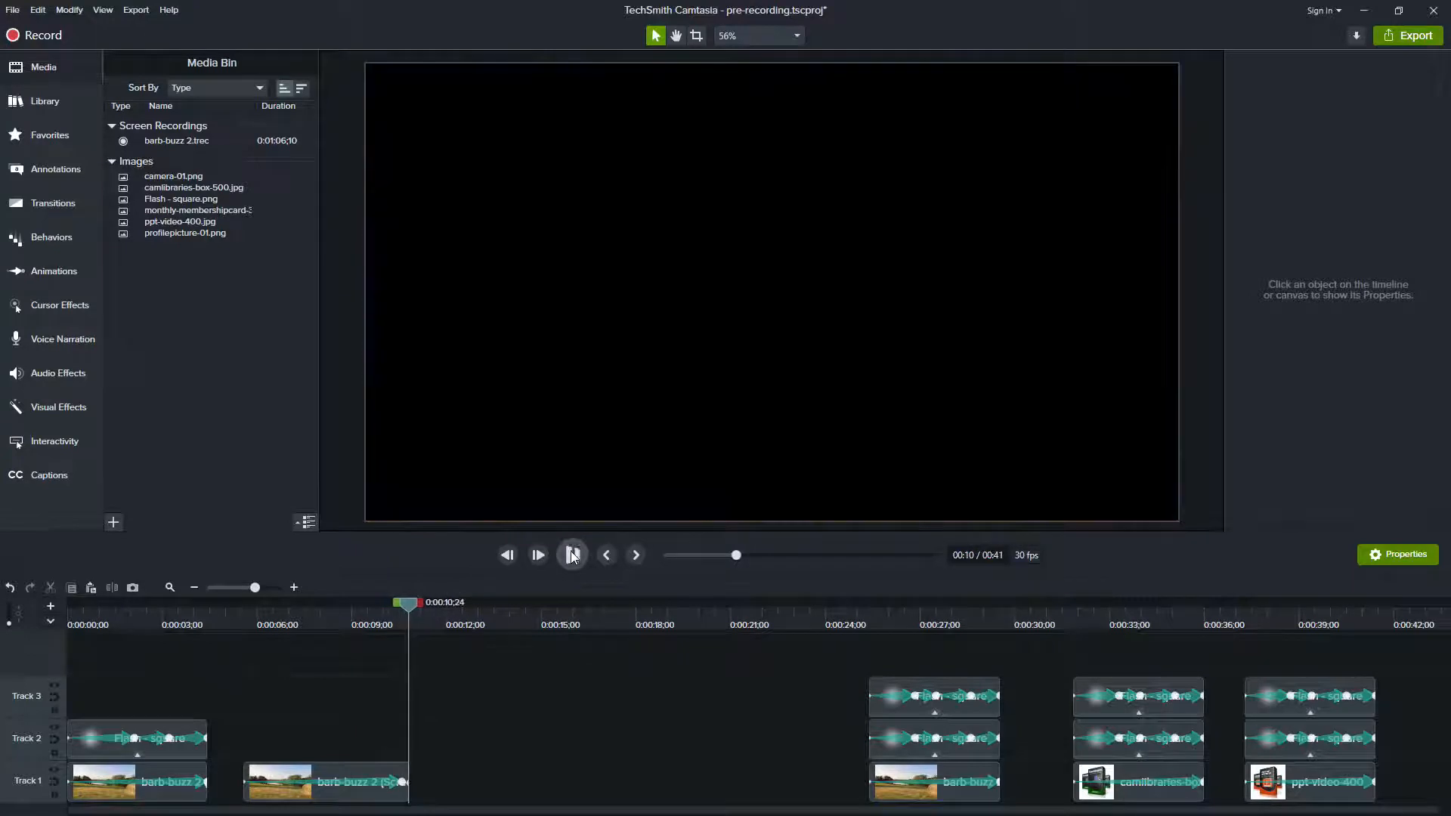
left_click_drag(400, 620, 238, 629)
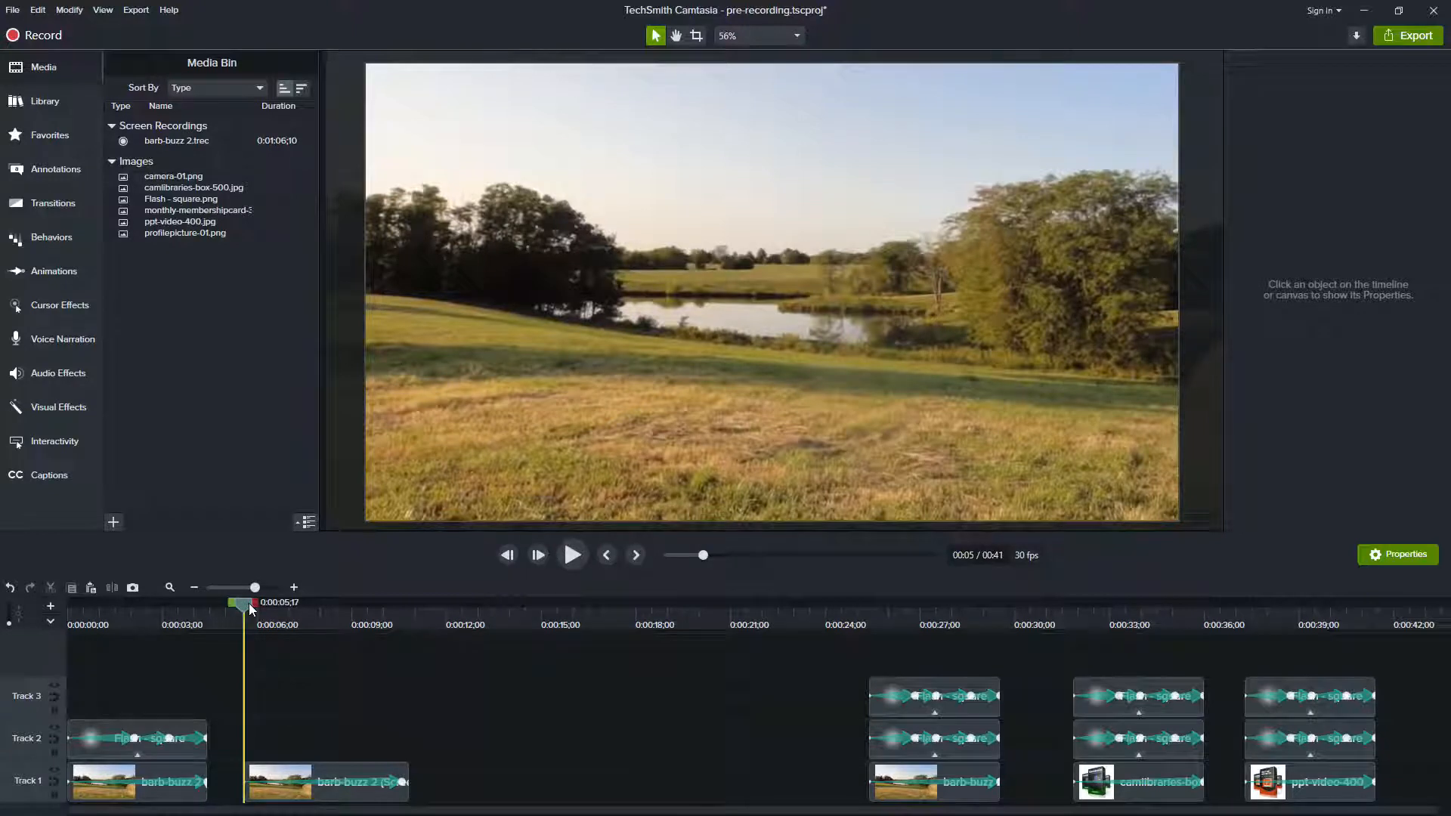
- Select the clip and check its framing at the animation's end point, 0:00:10;17
left_click(252, 774)
left_click(403, 642)
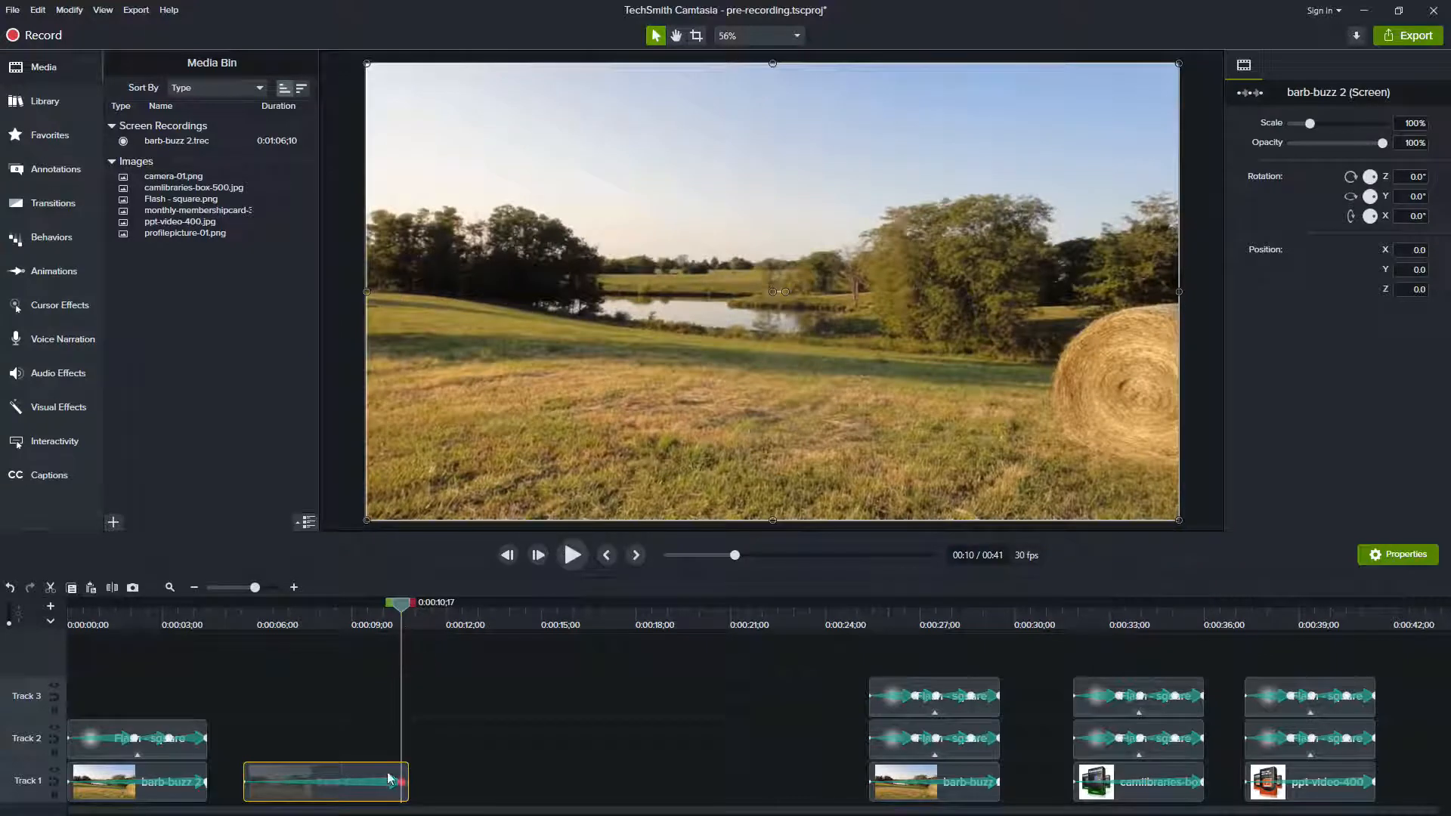
left_click_drag(377, 773, 378, 776)
- Add the Flash - square.png image to Track 2 and move it into the empty space after the second barb-buzz 2 clip
left_click_drag(406, 611, 247, 627)
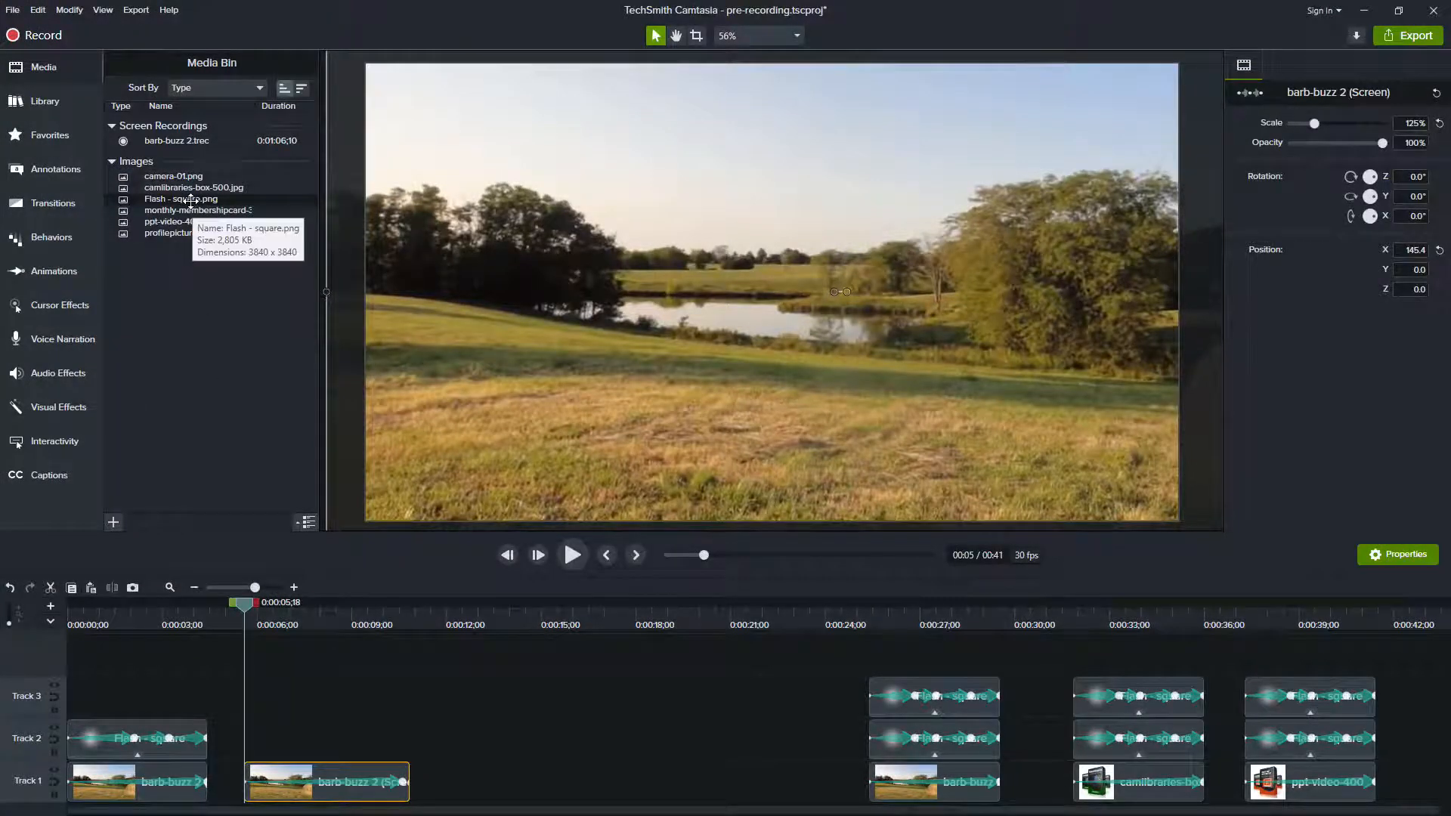
left_click_drag(192, 200, 247, 751)
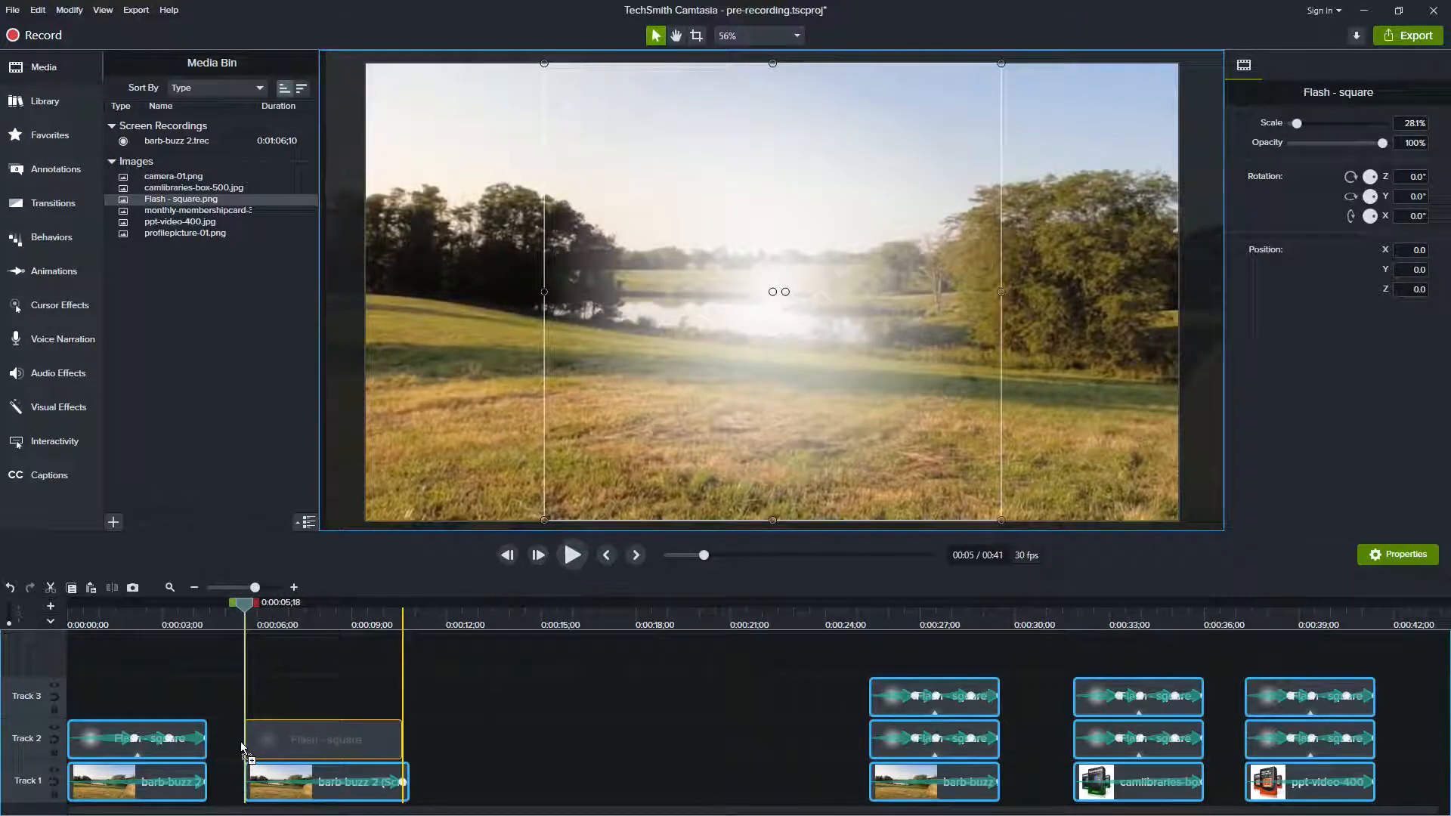
left_click_drag(401, 739, 400, 738)
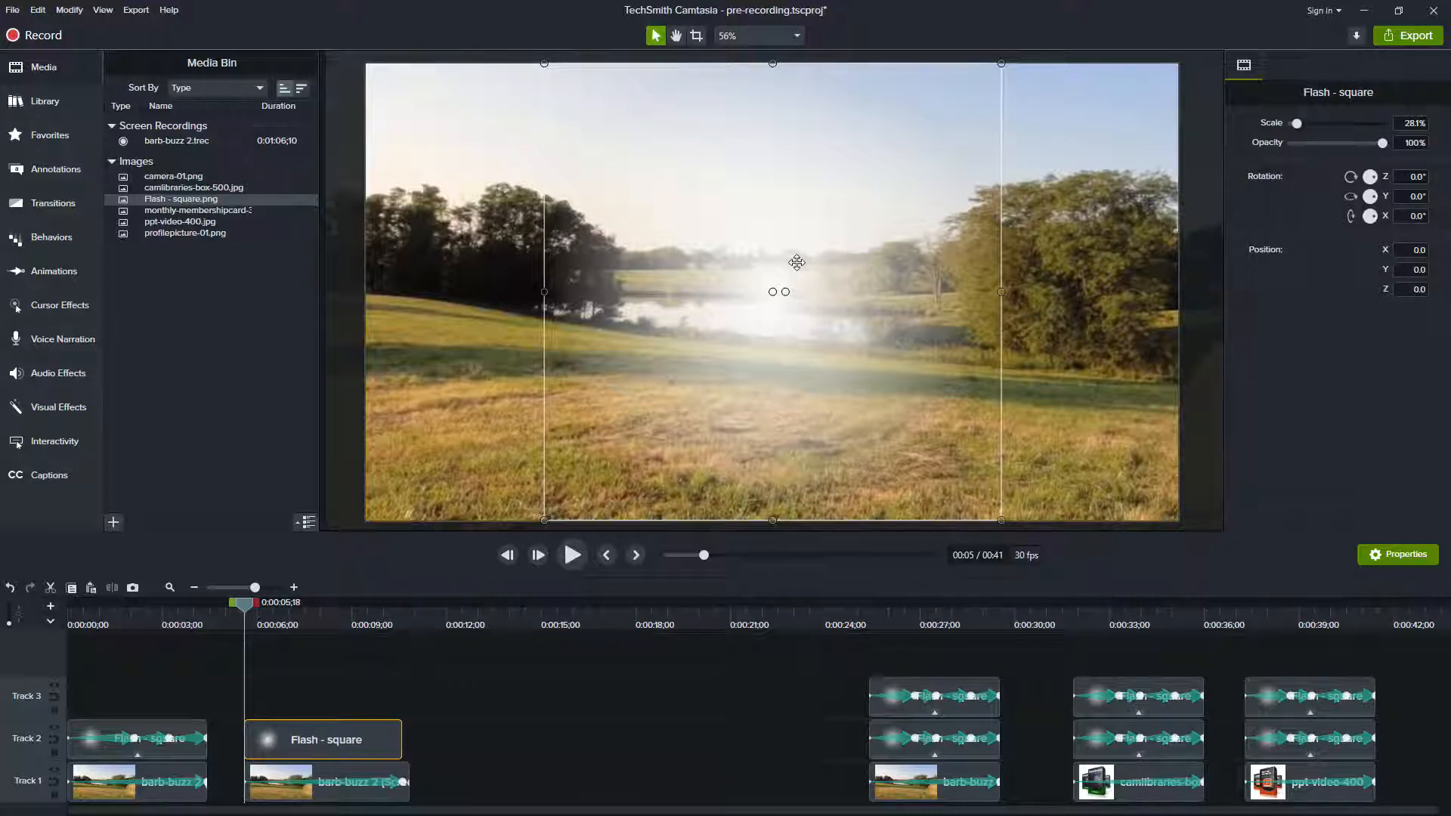
left_click_drag(303, 740, 492, 741)
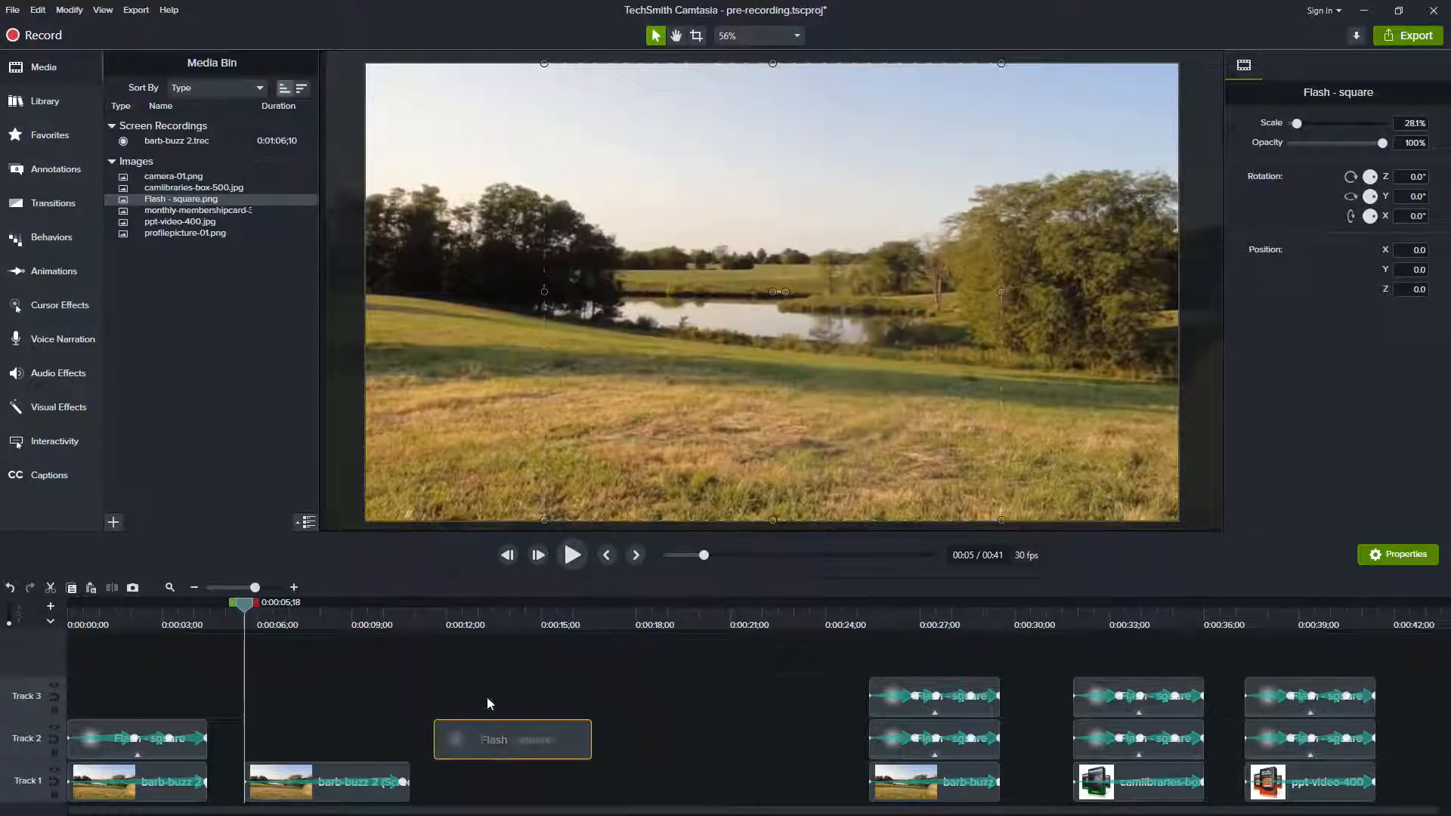
- Set the Flash - square image's scale to 100% and inspect how far it extends beyond the canvas
left_click(483, 617)
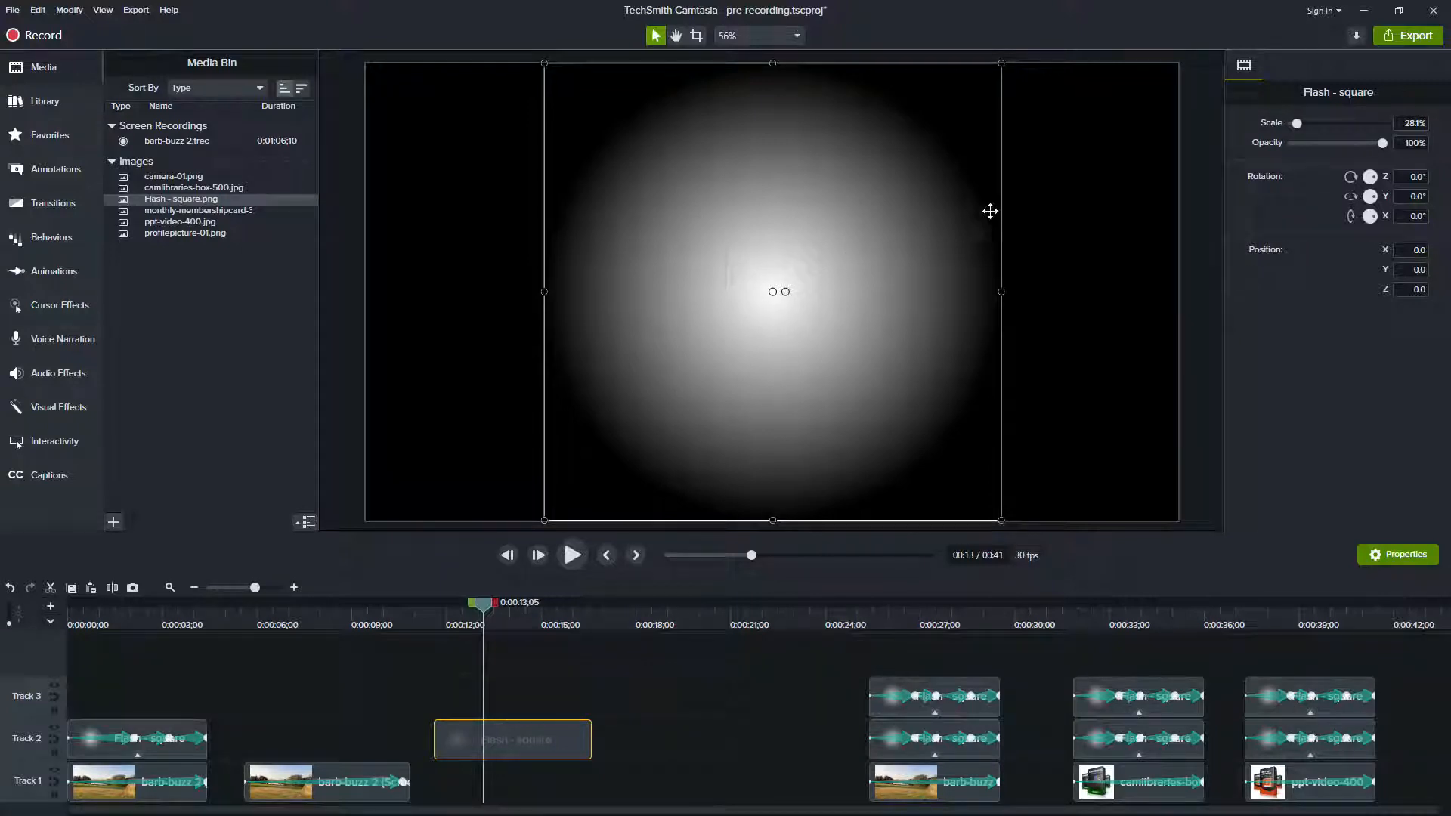
left_click(1401, 122)
type("100")
key("Return")
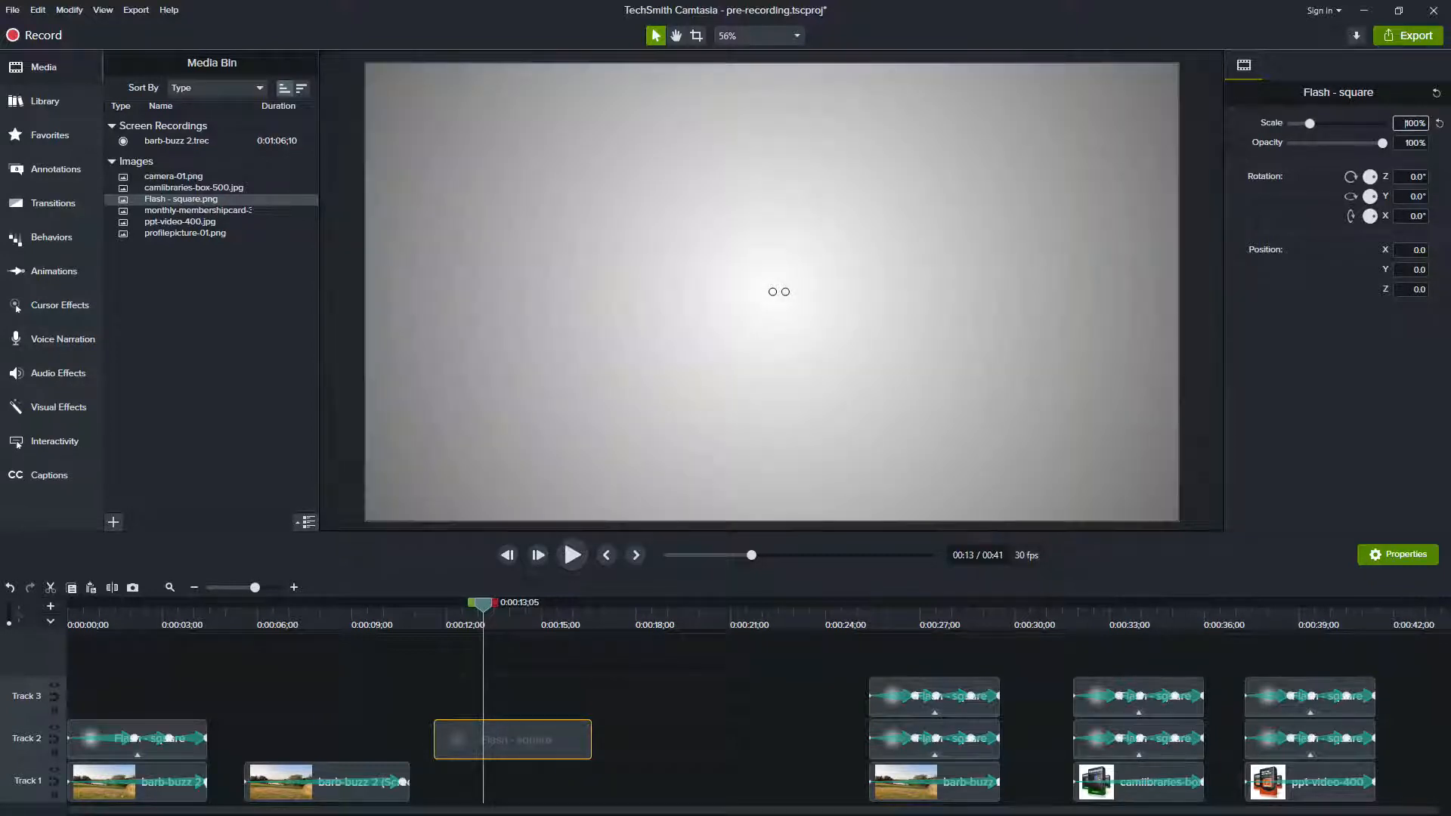
scroll(810, 283, "down", 4)
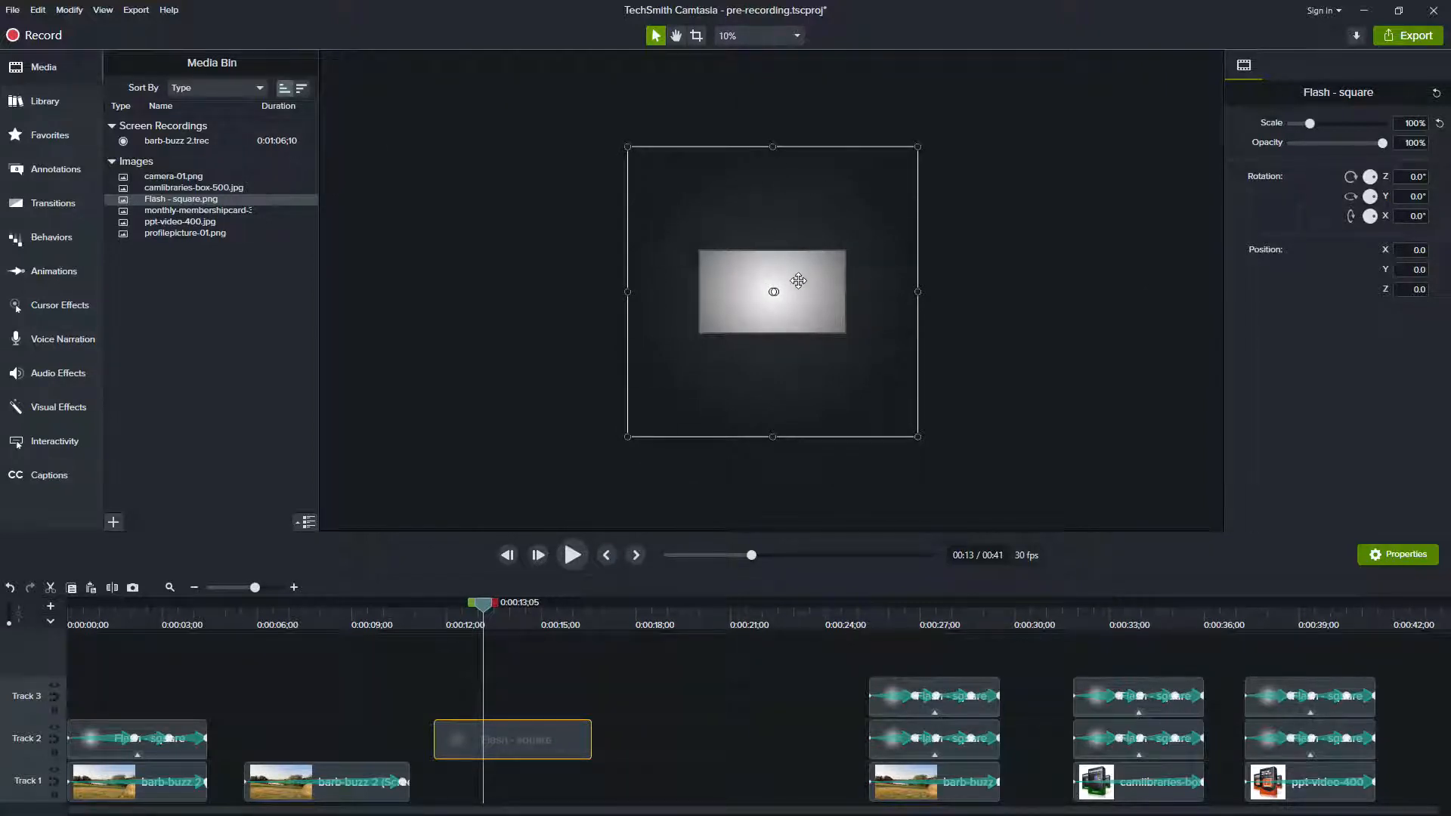
scroll(845, 292, "up", 5)
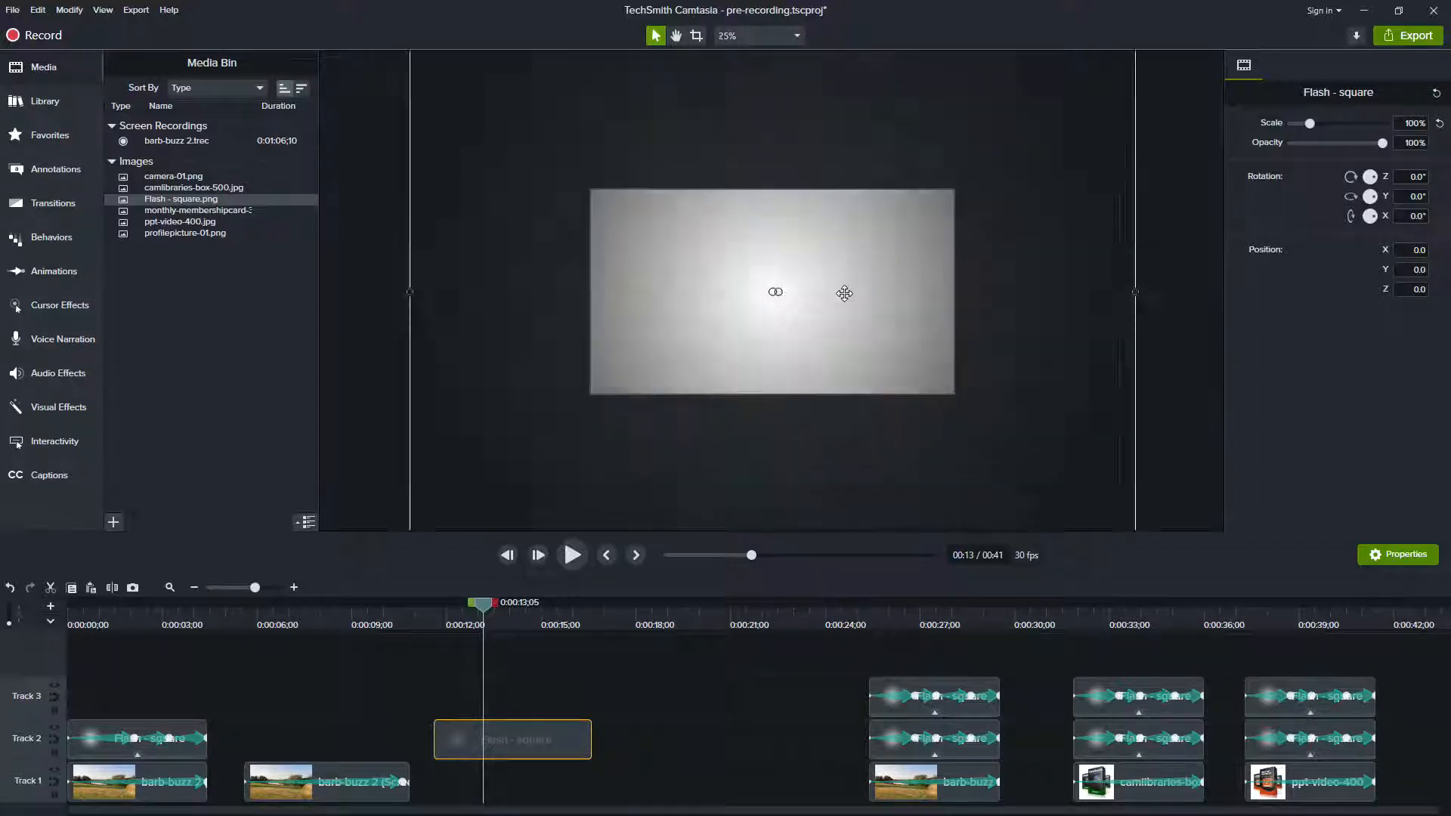
scroll(844, 292, "up", 2)
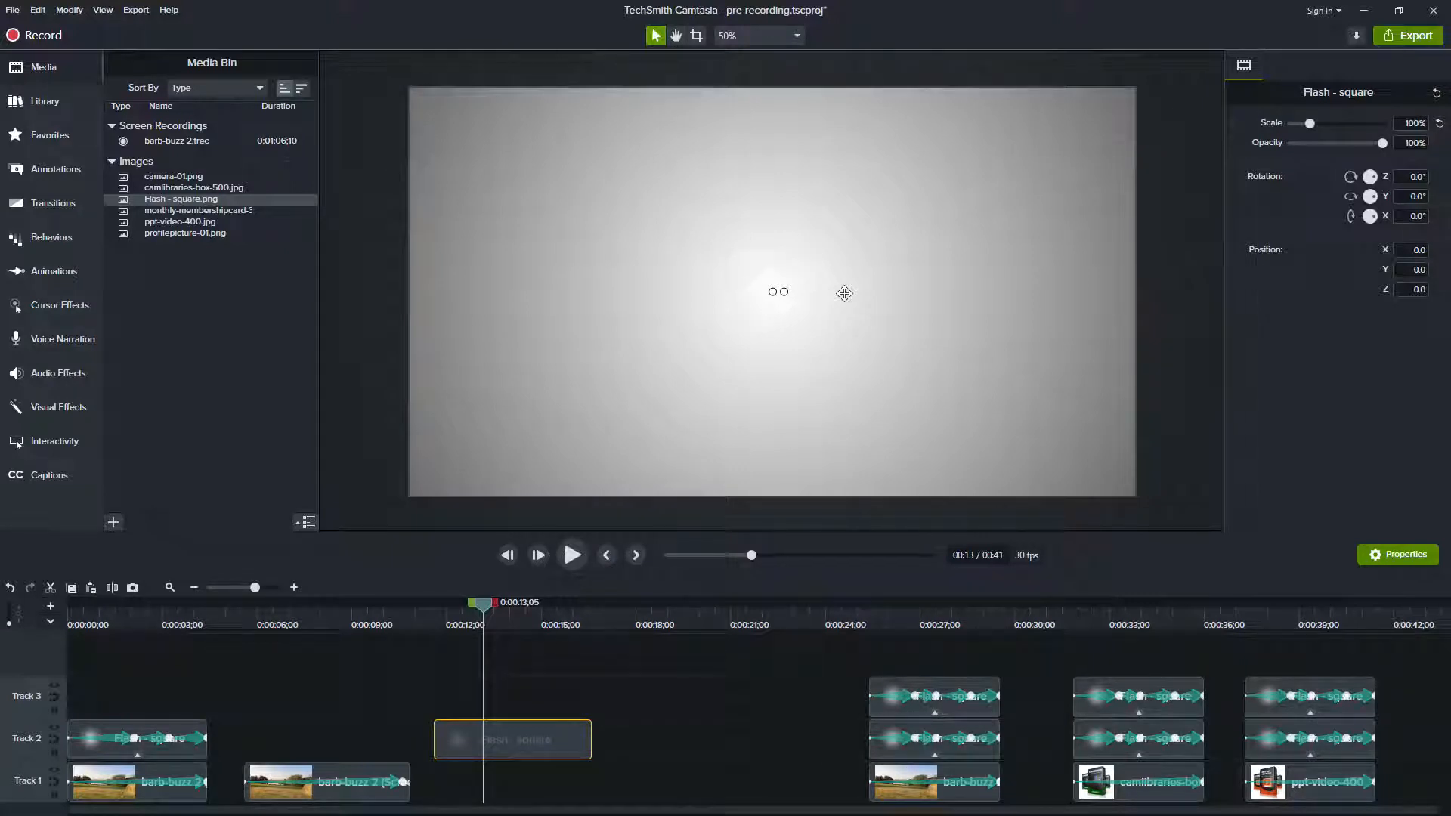
- Restore the Flash - square image's scale to 28.1% and move it directly above the second barb-buzz 2 clip, aligned to its start at 0:00:05;18
left_click(1439, 125)
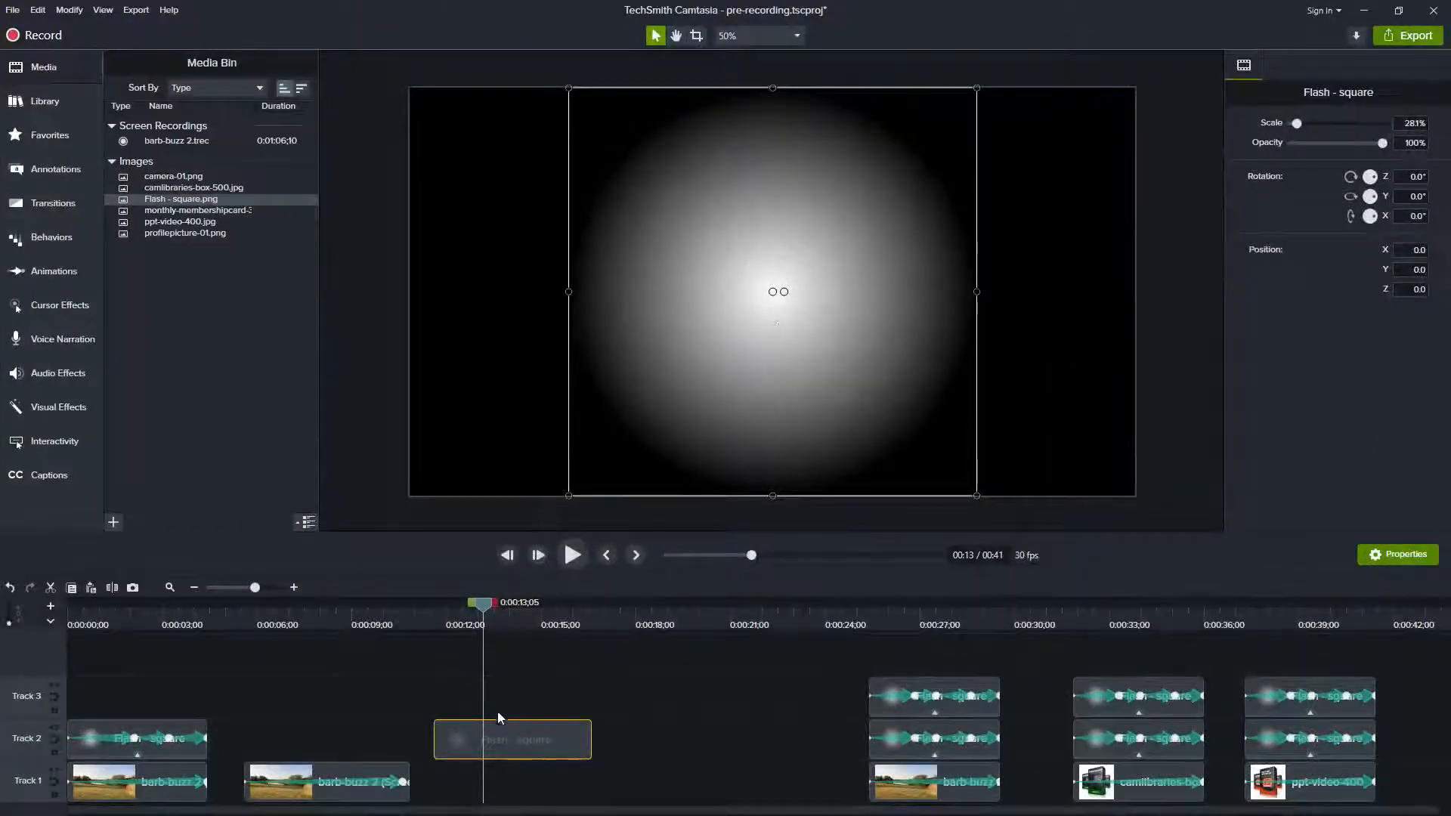
left_click_drag(492, 757, 304, 752)
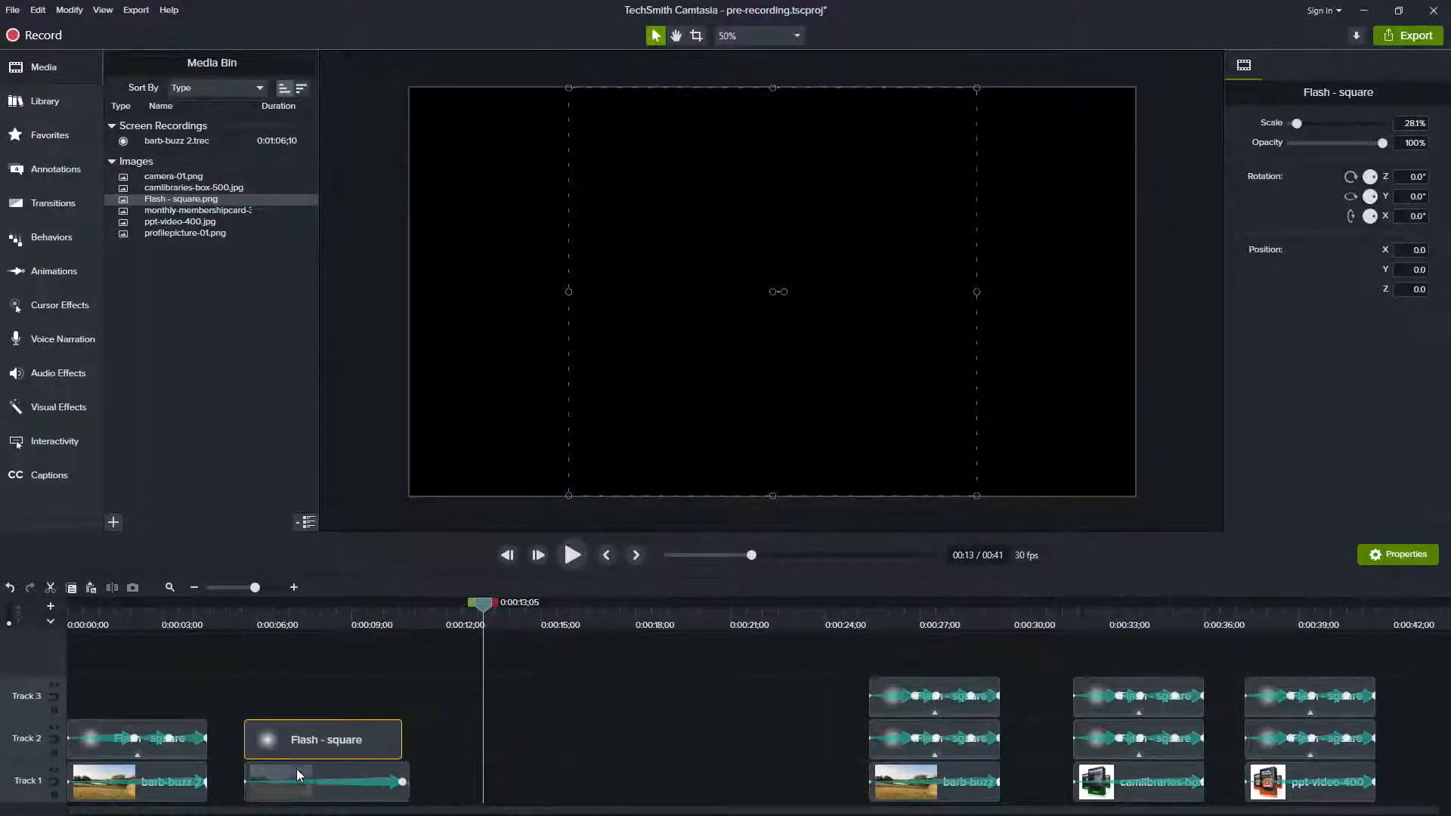
left_click(296, 769)
double_click(311, 775)
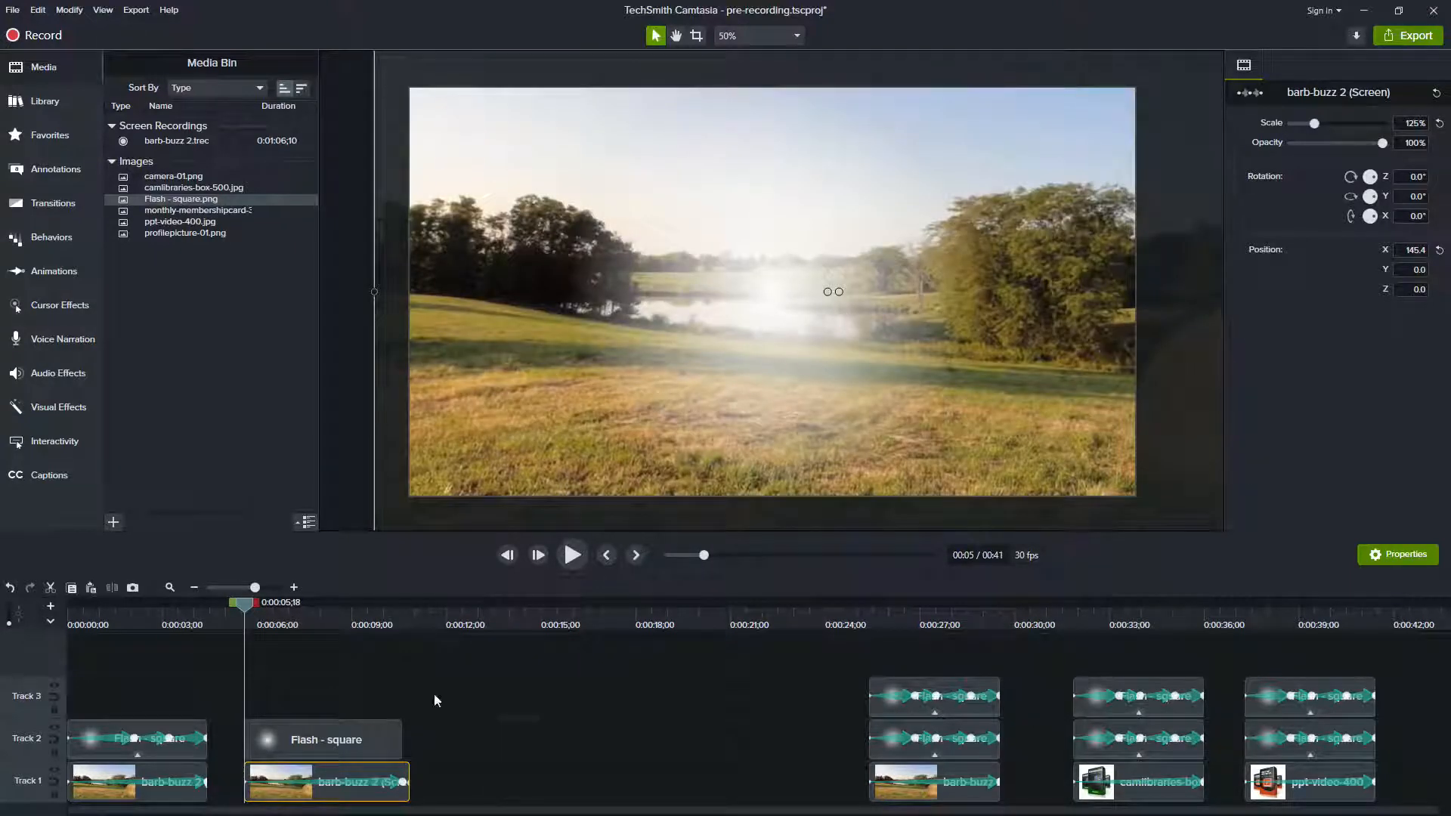
- Compare the canvas with Track 2 hidden and shown, and move the flash image to X -960, Y 422
left_click(54, 730)
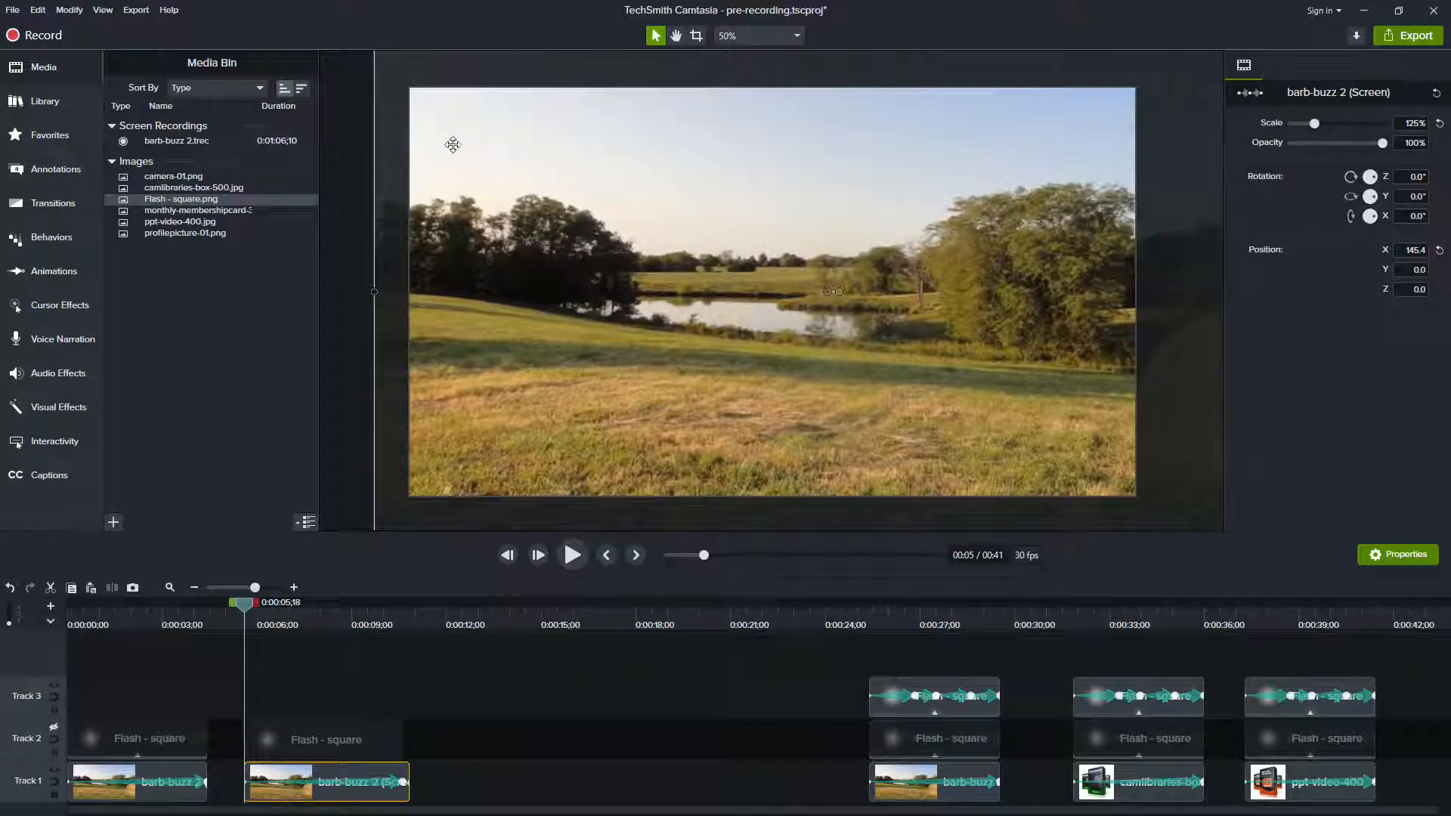
left_click(53, 728)
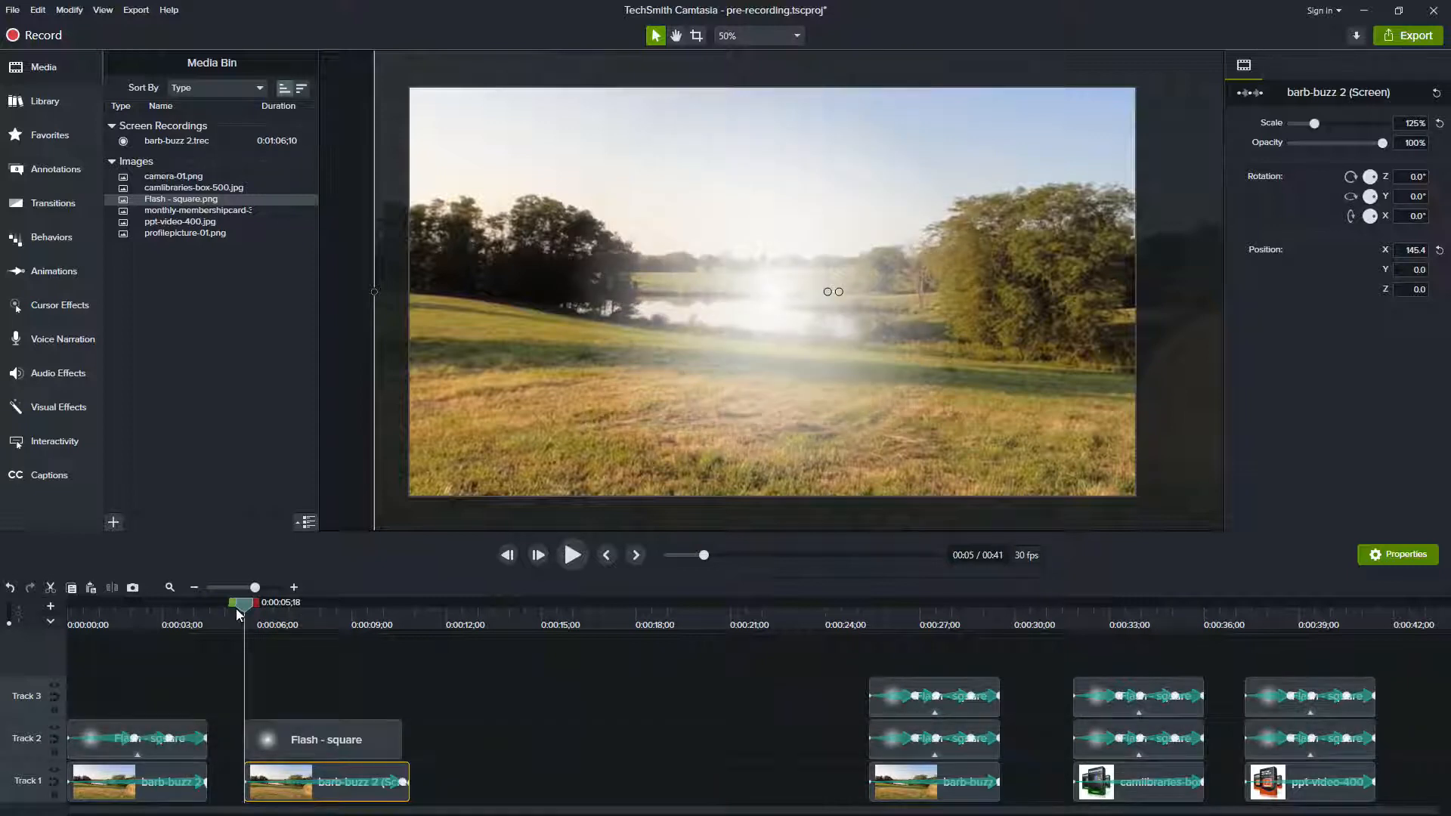
left_click(824, 292)
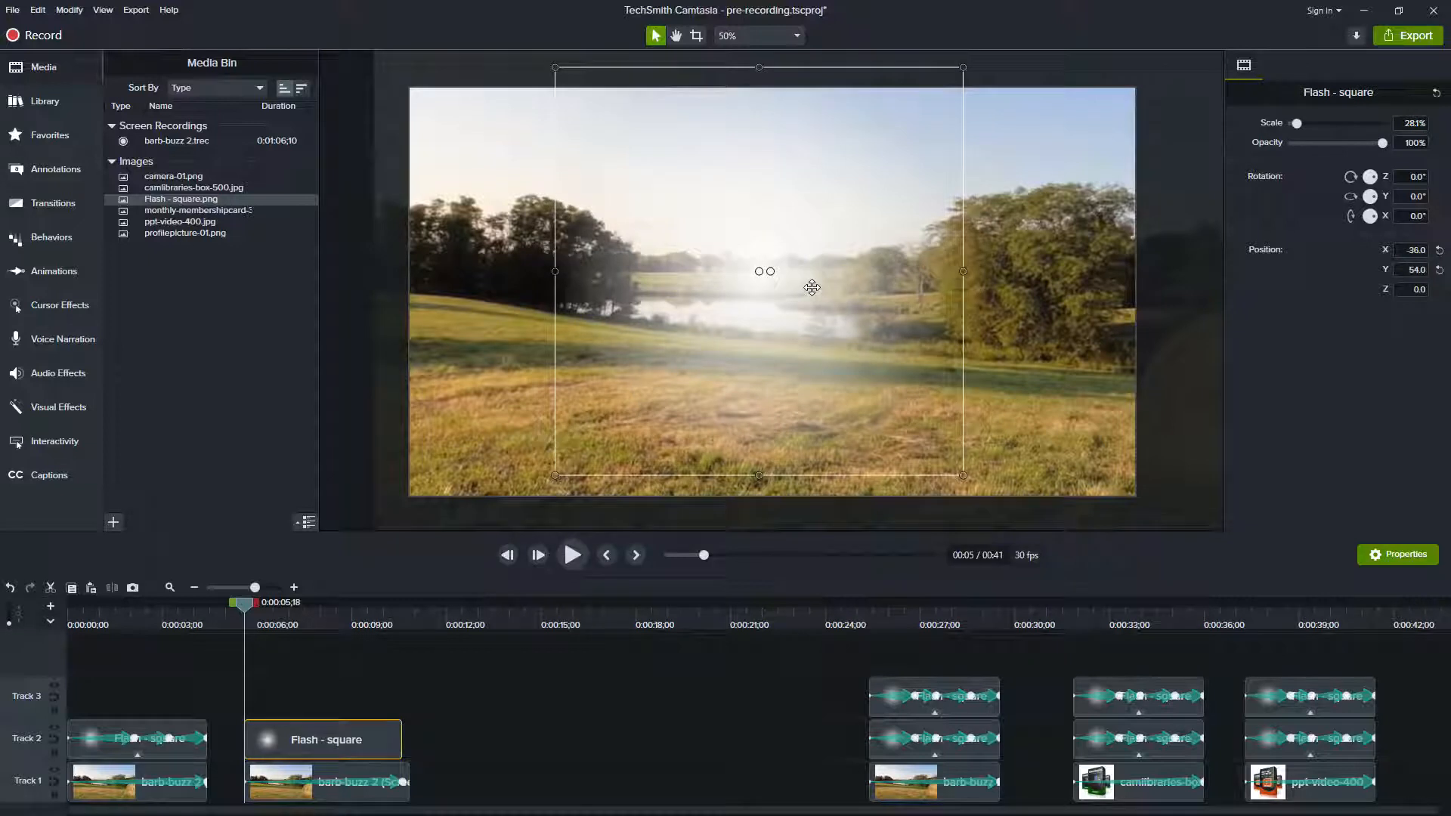
left_click_drag(769, 292, 425, 153)
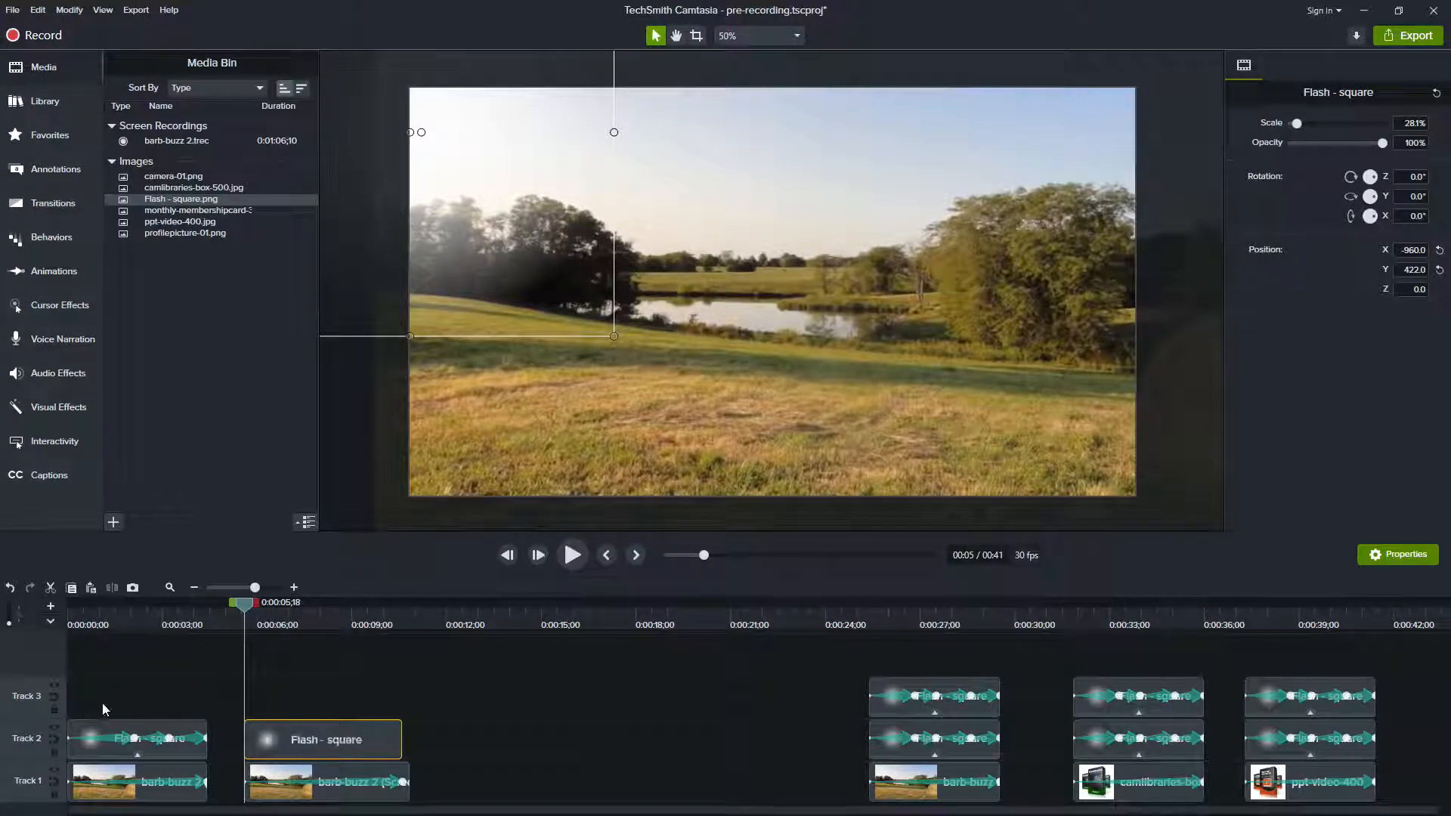
- Toggle Track 2's visibility repeatedly to compare the landscape with and without the repositioned flash, leaving the track enabled
left_click(55, 730)
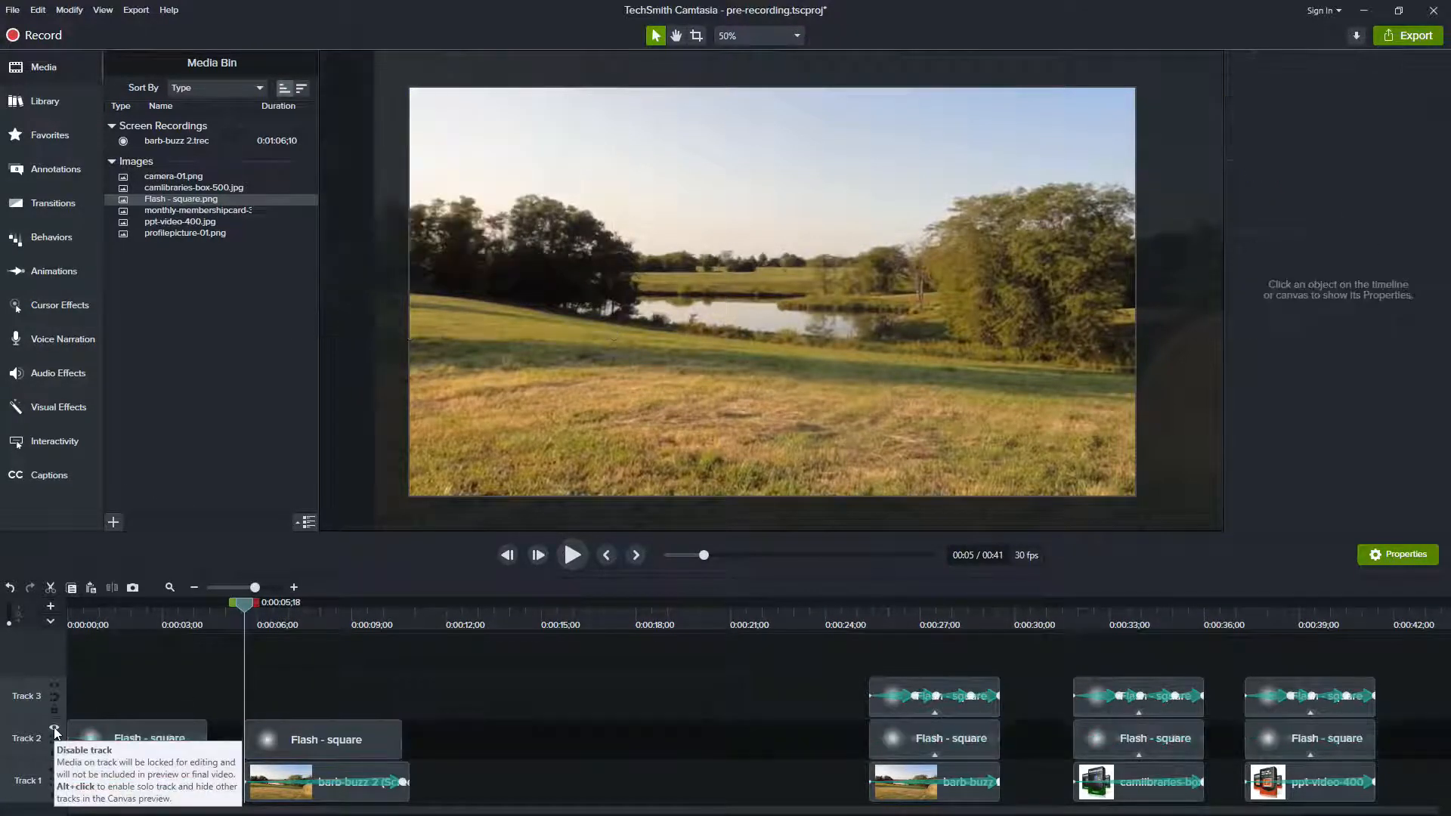
left_click(53, 727)
left_click(53, 727)
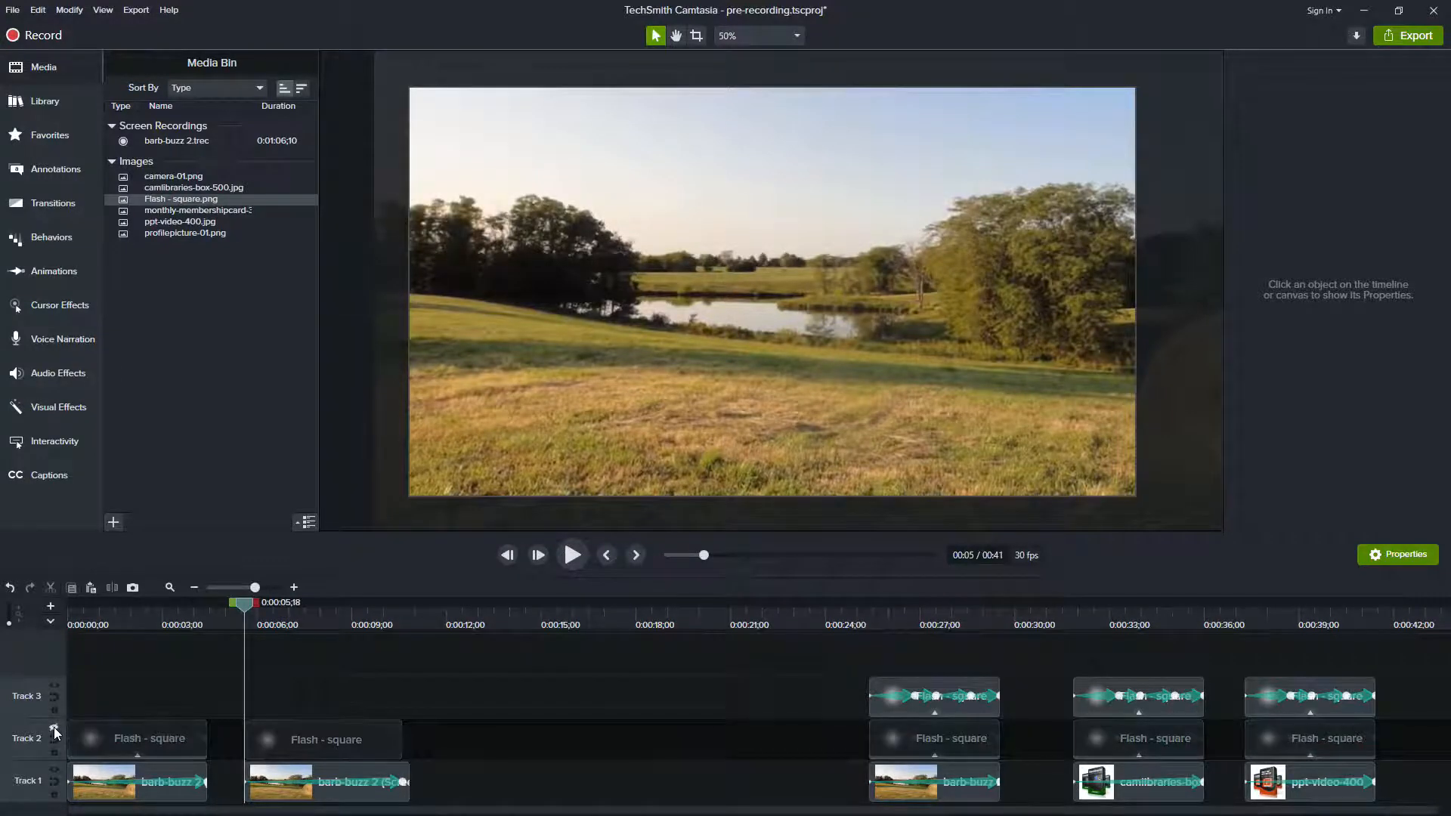
left_click(53, 727)
left_click(53, 729)
left_click(54, 728)
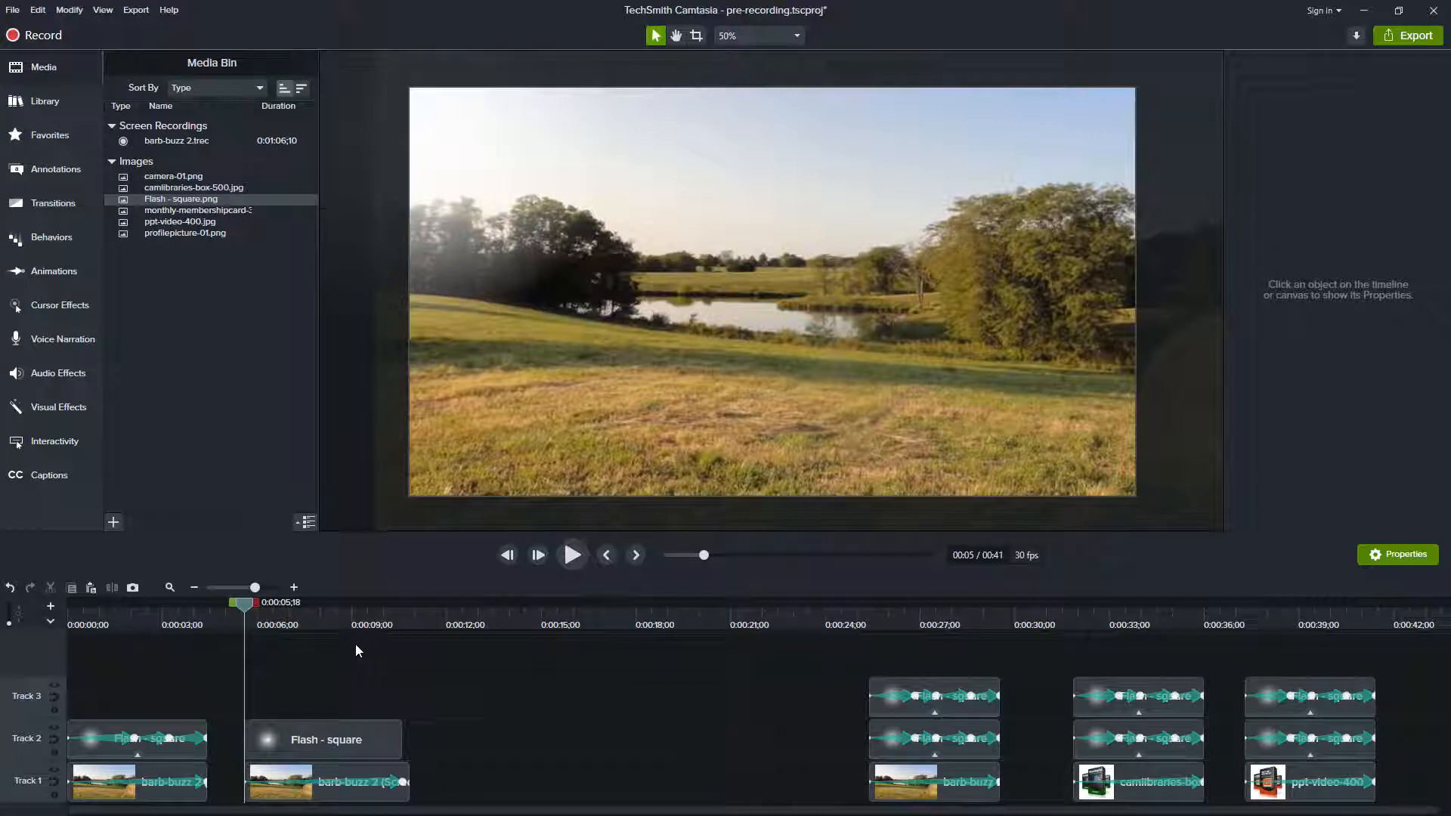
- Play and scrub the clips from 0:00:05;18 to review the static flash over the zooming landscape
left_click(577, 555)
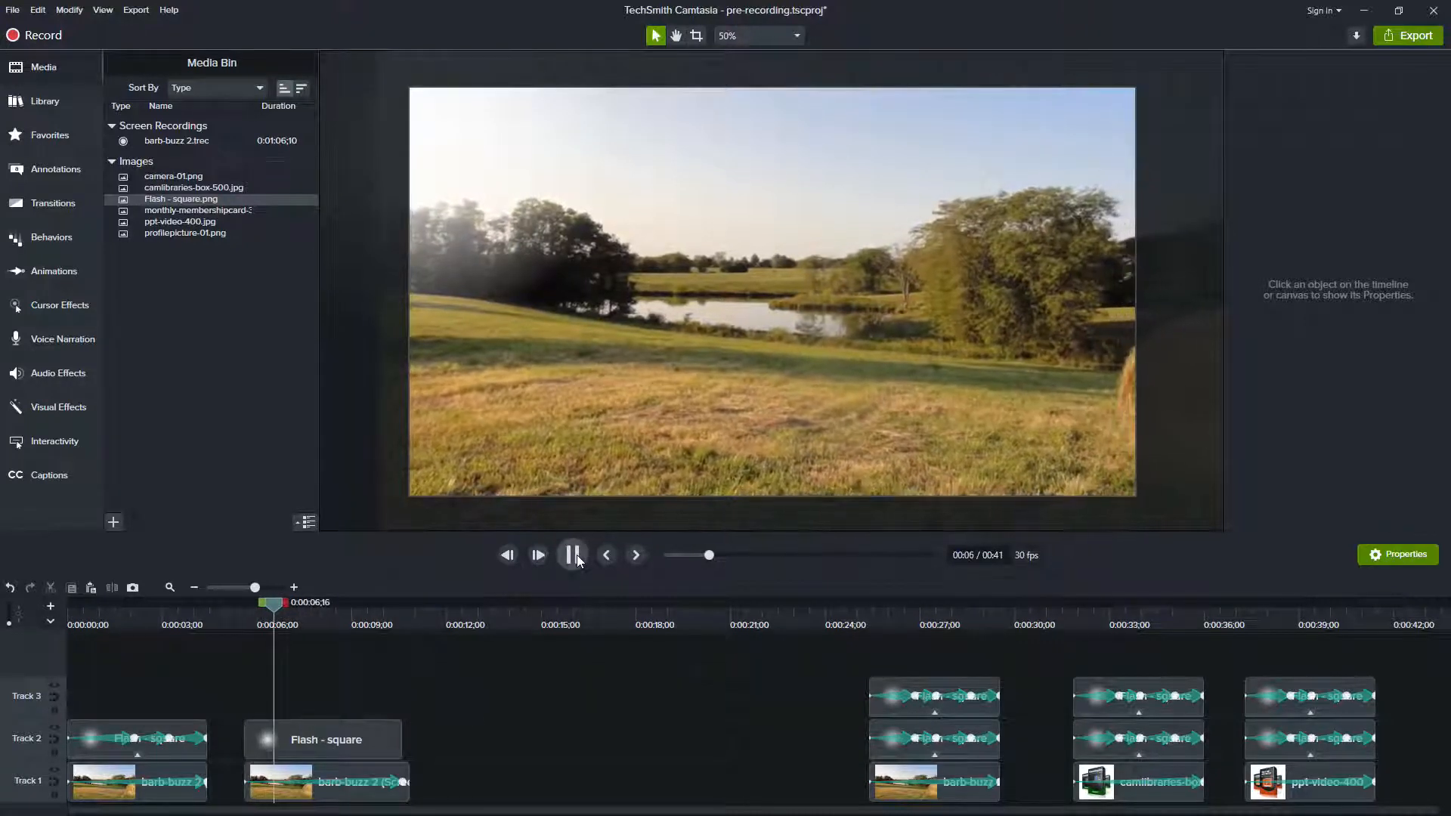
left_click(576, 555)
left_click_drag(309, 612, 291, 613)
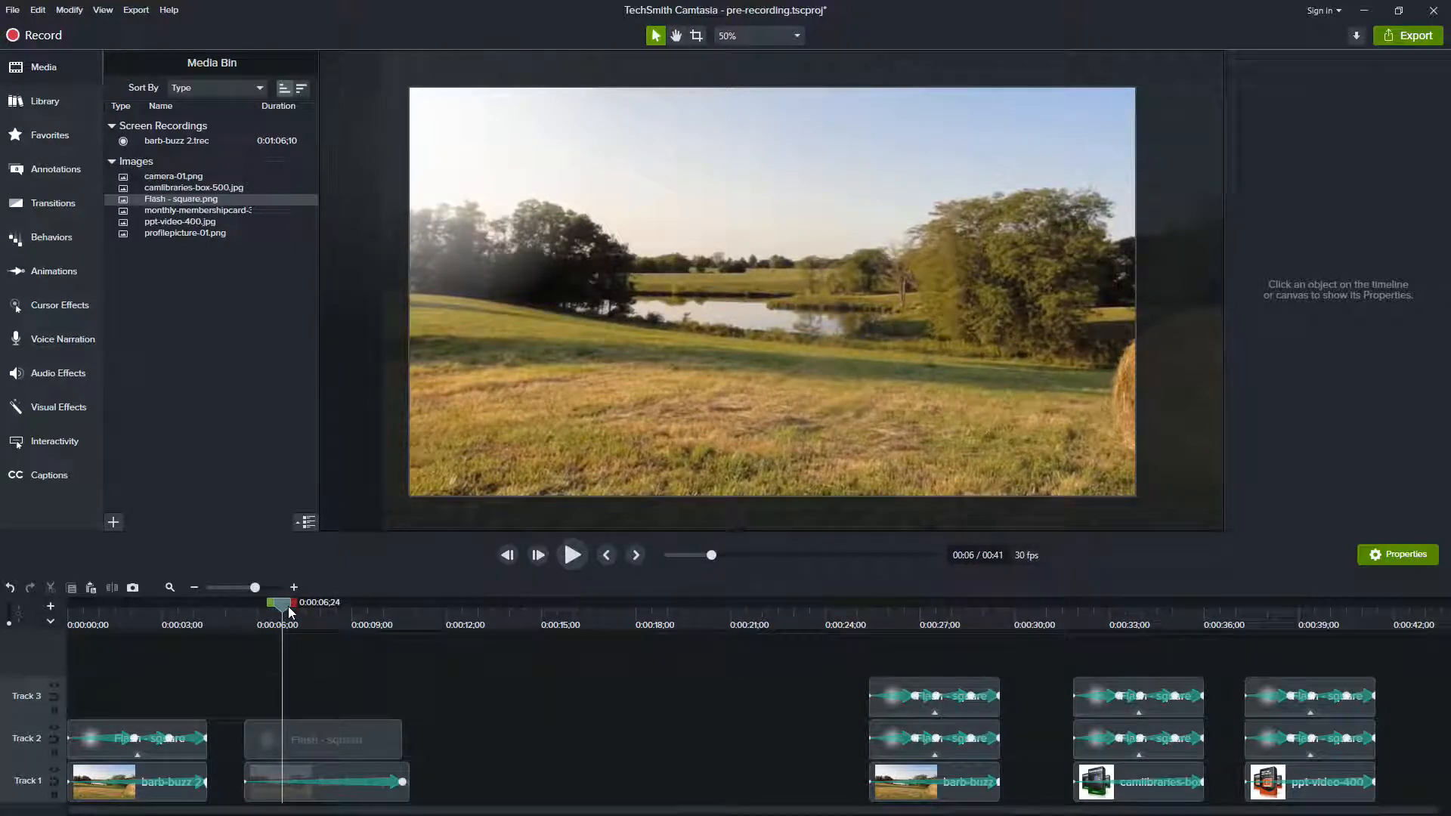
- Add four animations to the second Flash - square clip at 0:00:06;13, around 0:00:07;10, at 0:00:08;13 and at 0:00:09;18
left_click(333, 744)
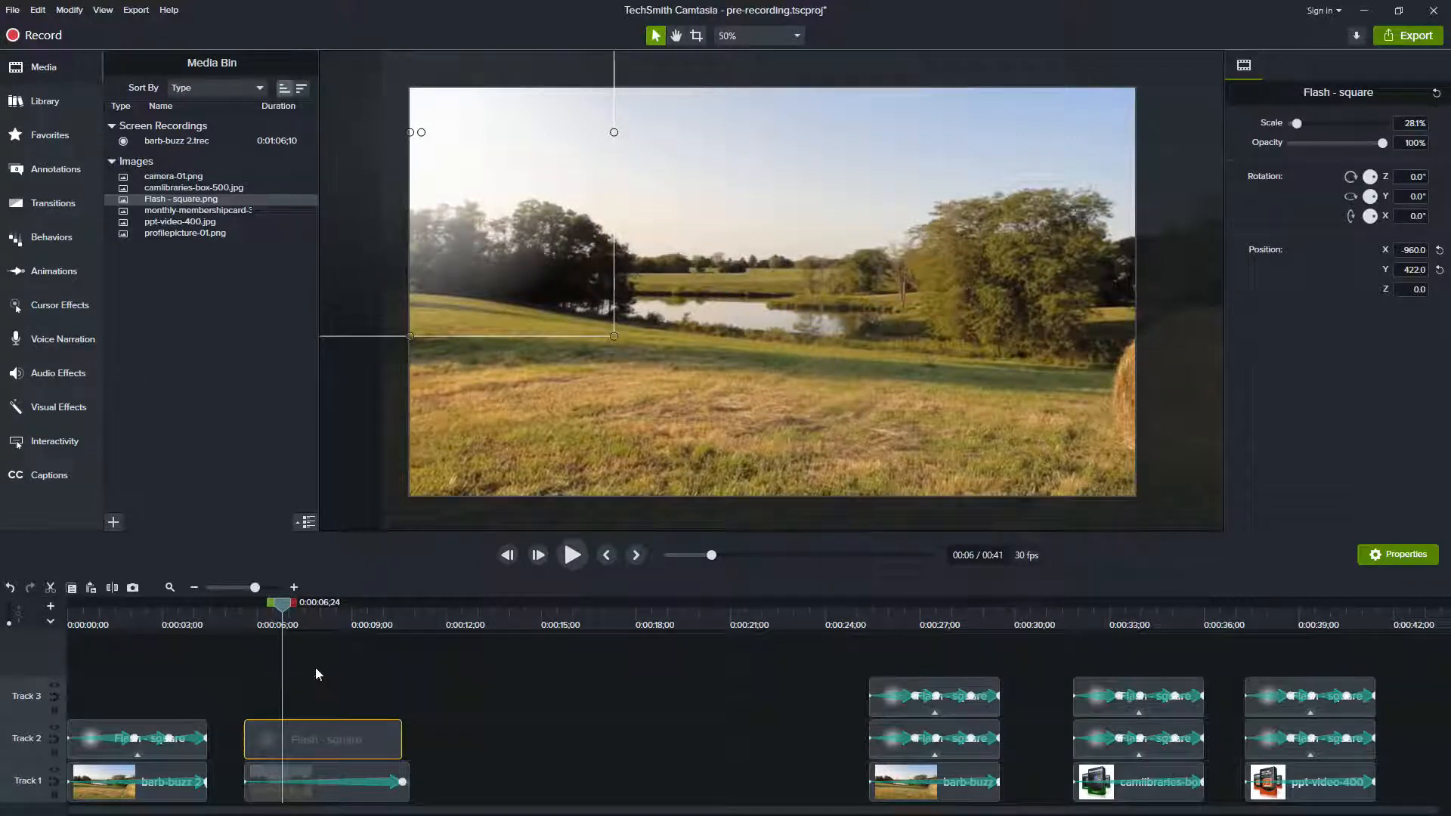
left_click_drag(294, 611, 254, 611)
left_click(339, 632)
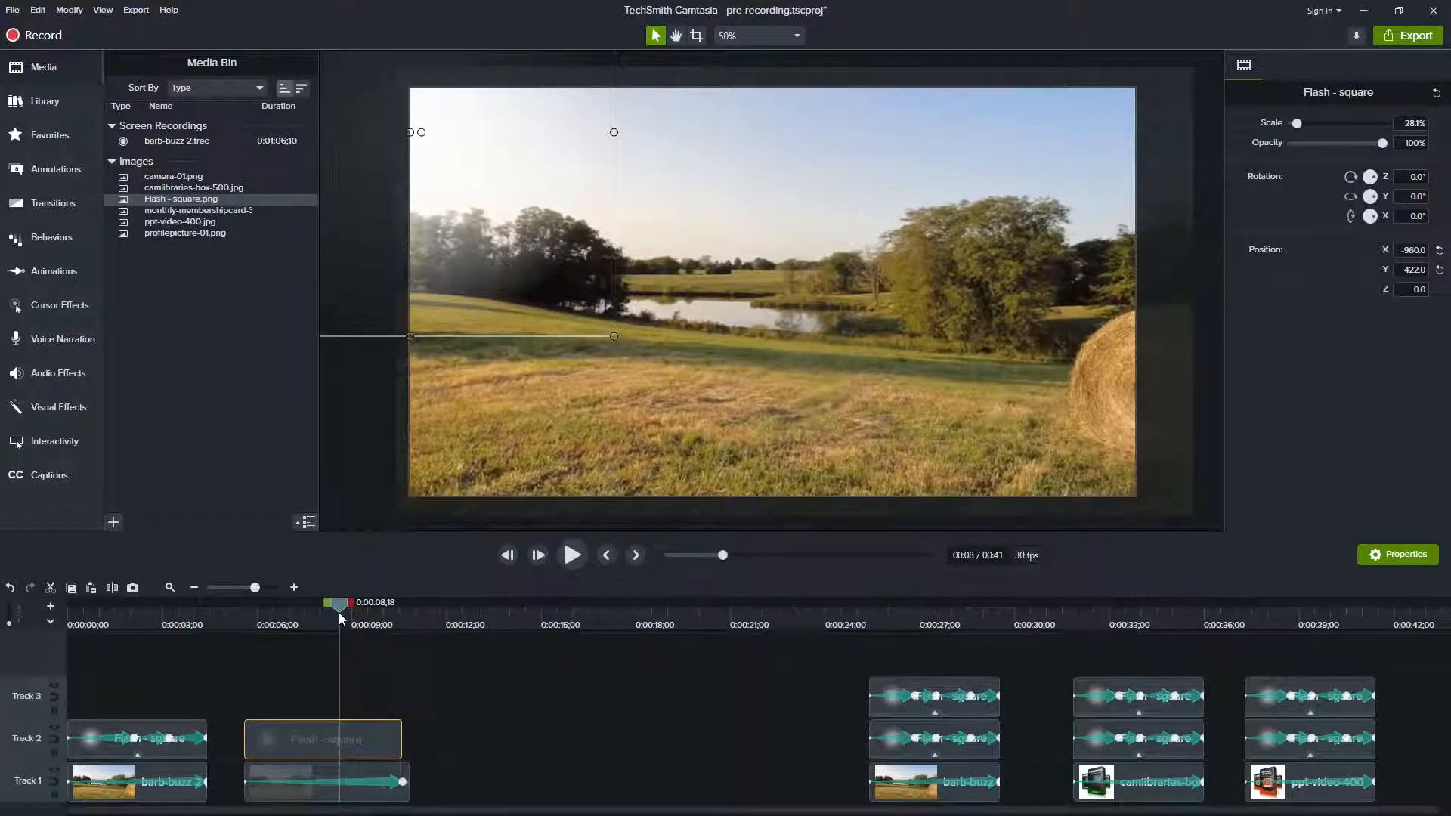
left_click_drag(339, 615, 265, 606)
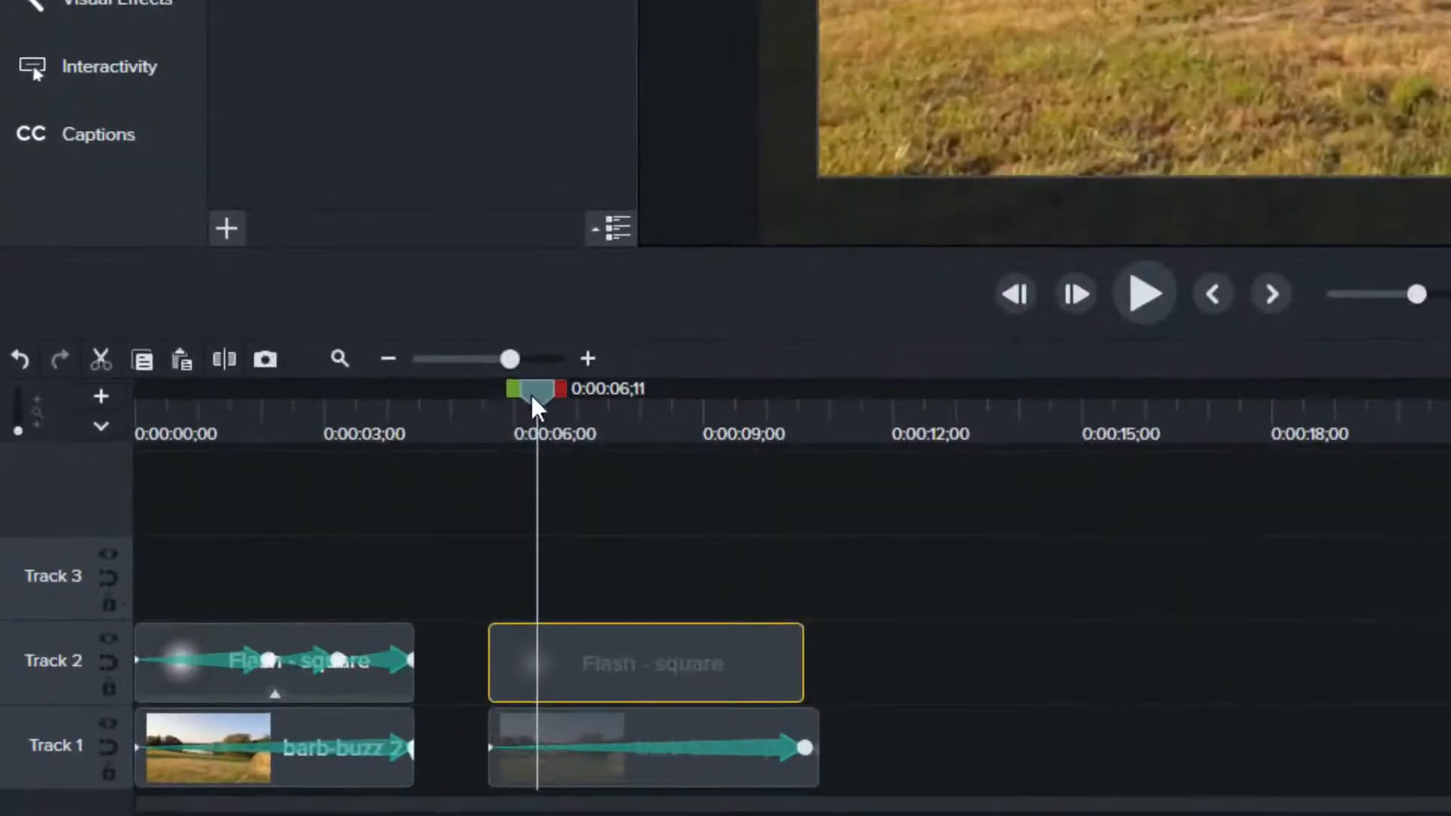
mouse_move(541, 405)
left_mouse_down()
mouse_move(529, 400)
mouse_move(546, 404)
left_mouse_up()
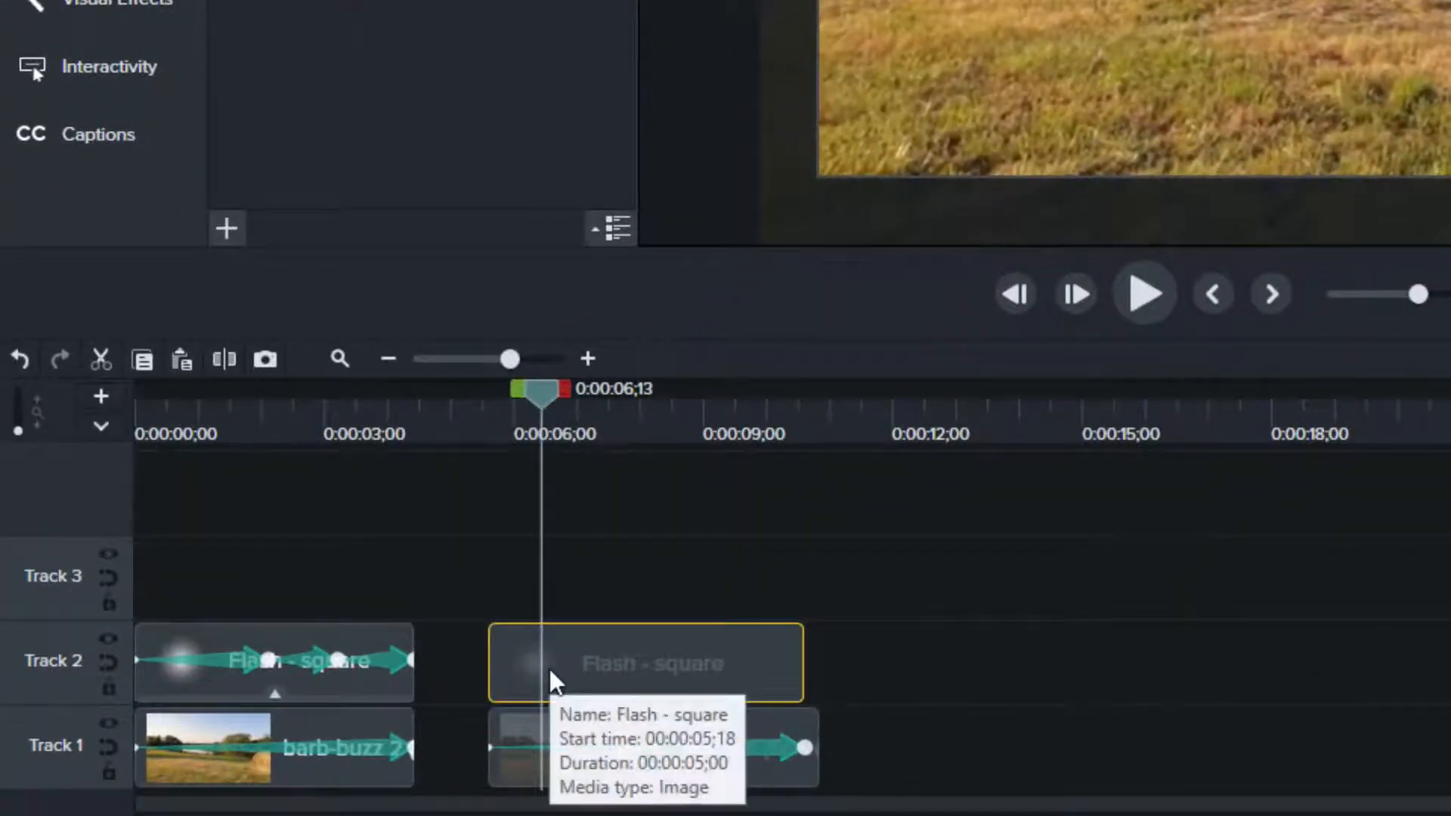
left_click(597, 436)
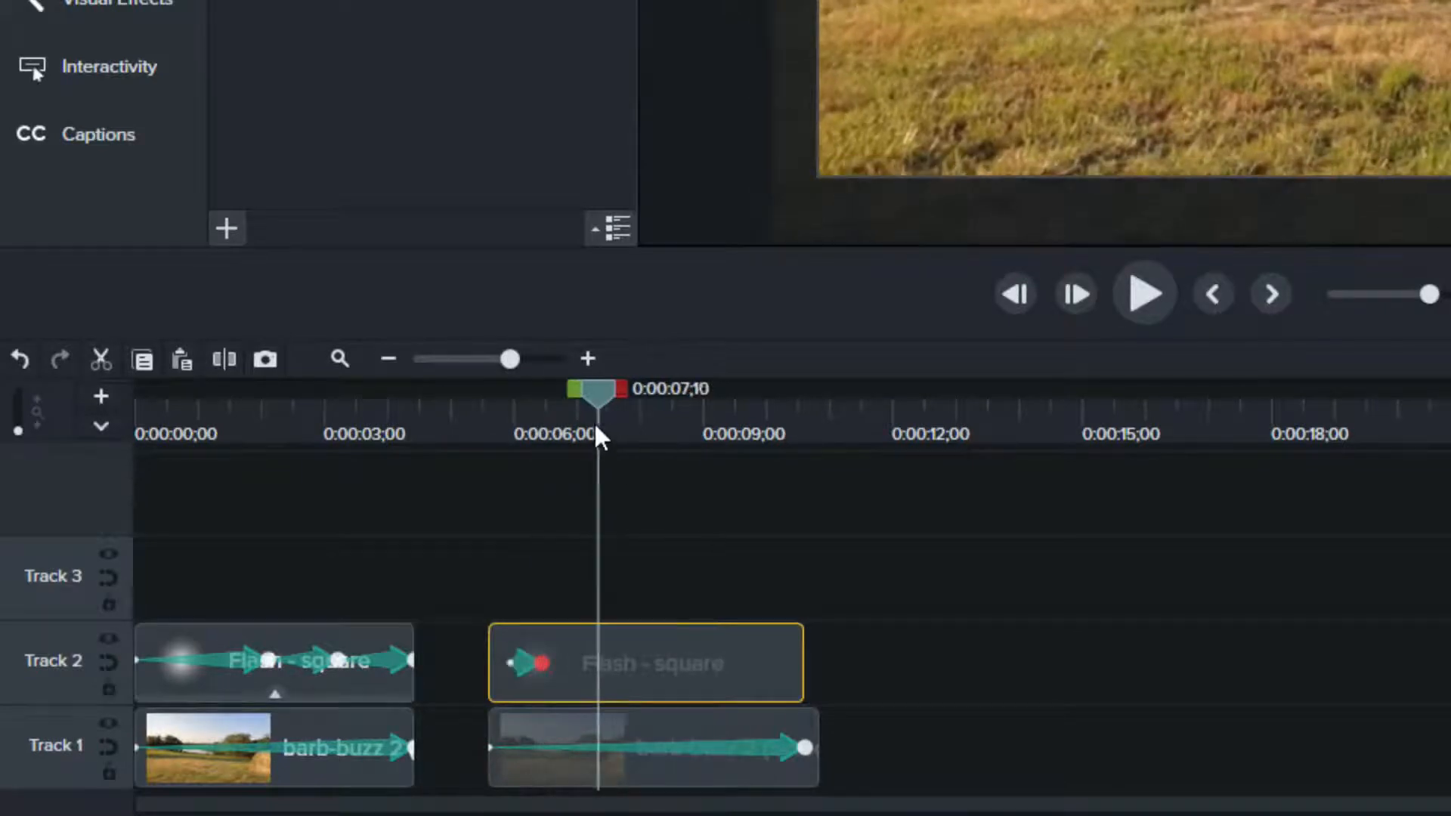
key("shift+a")
left_click(673, 429)
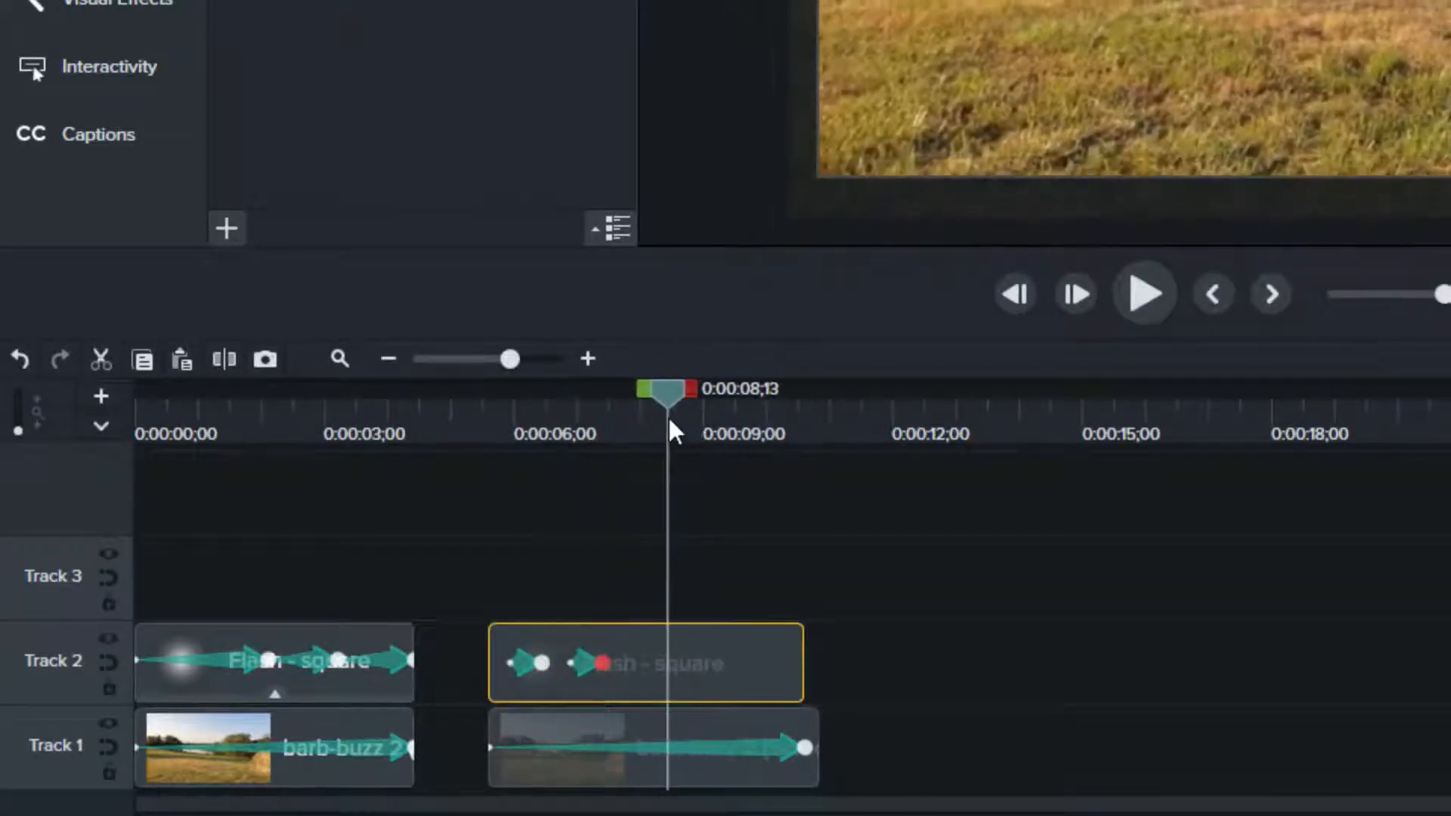
left_click_drag(767, 421, 741, 425)
key("shift+a")
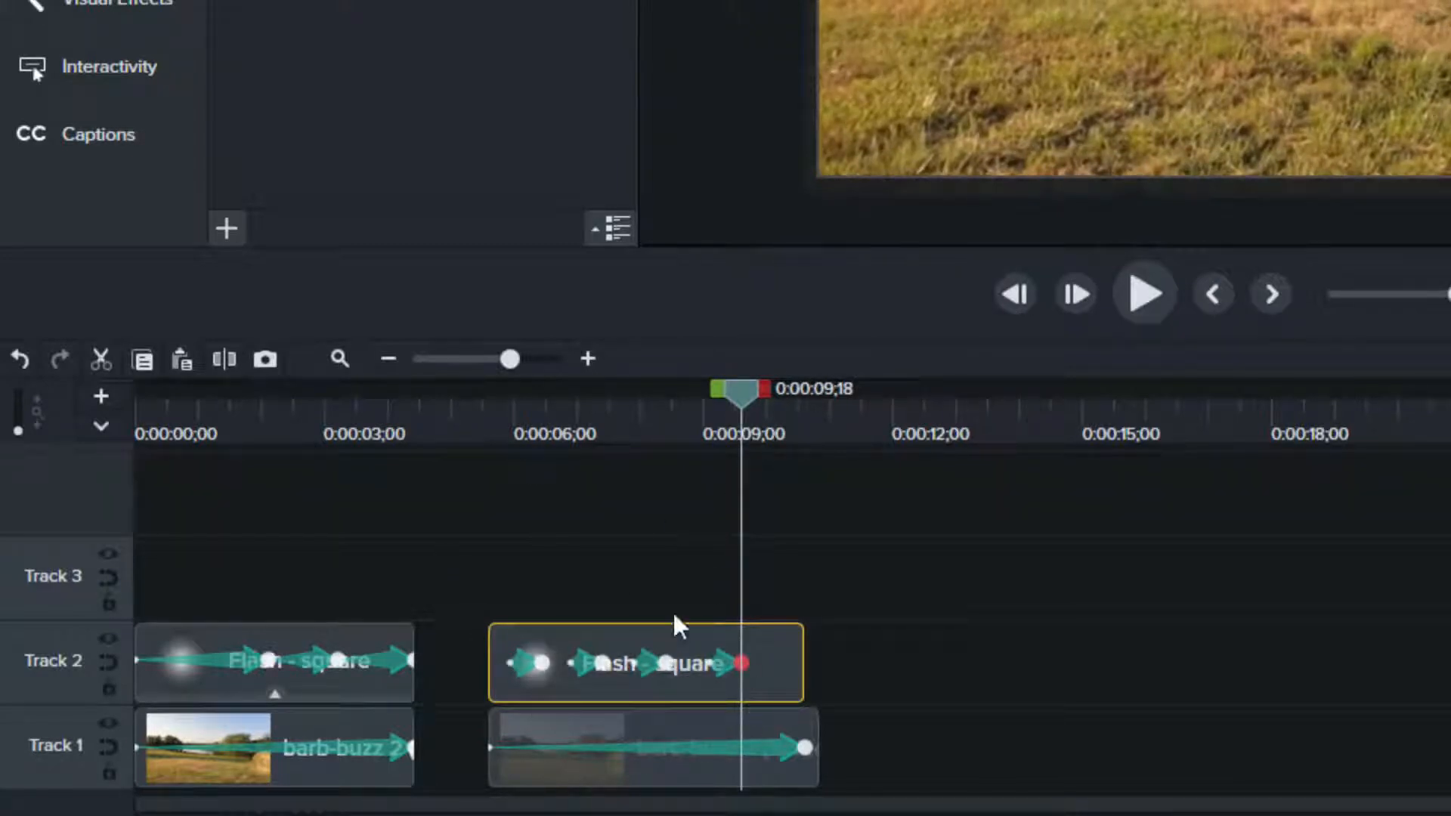
- Move the flash clip's first animation to the clip's beginning and extend its end to 0:00:06;18
left_click(496, 419)
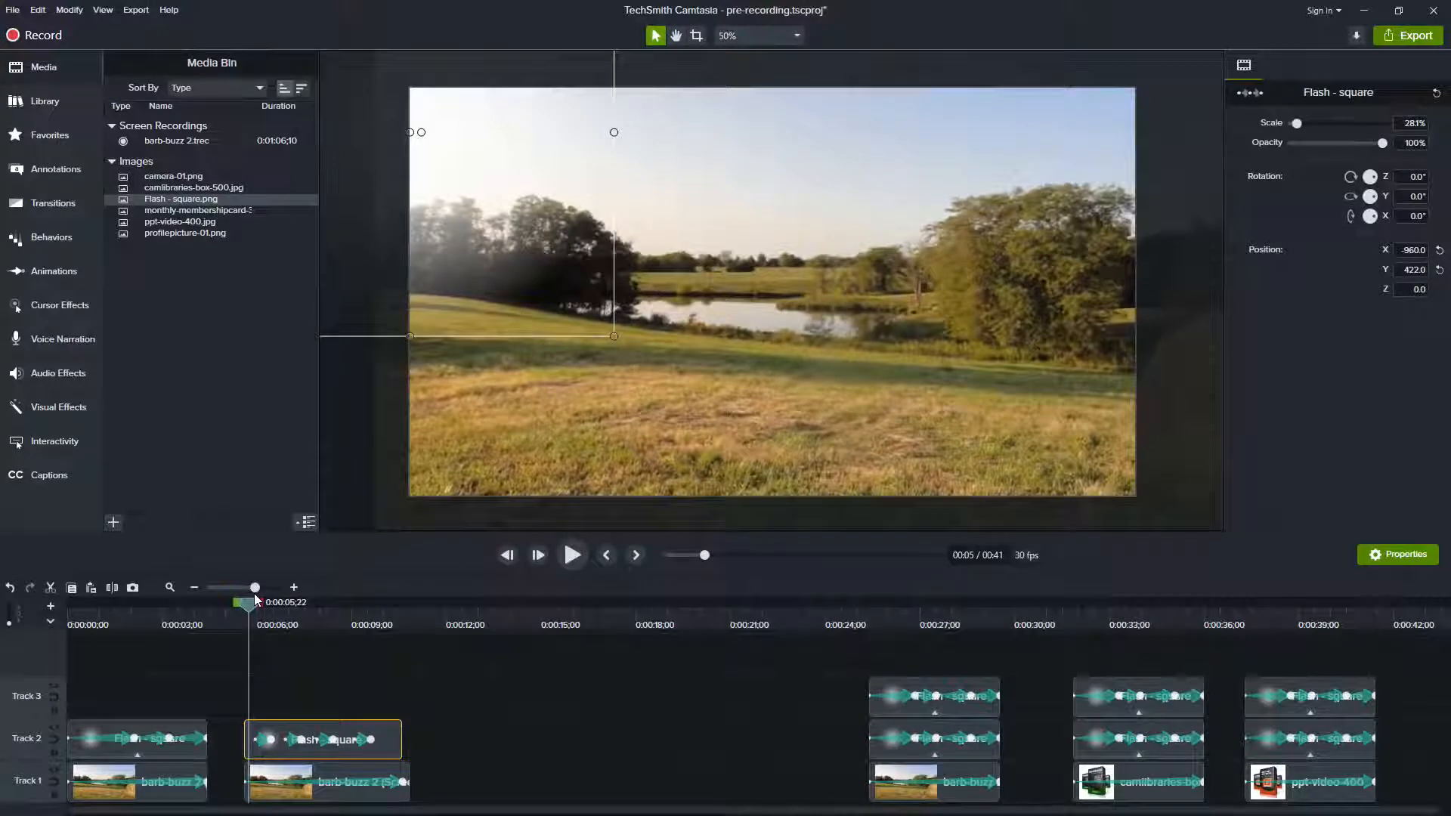
left_click_drag(254, 588, 273, 593)
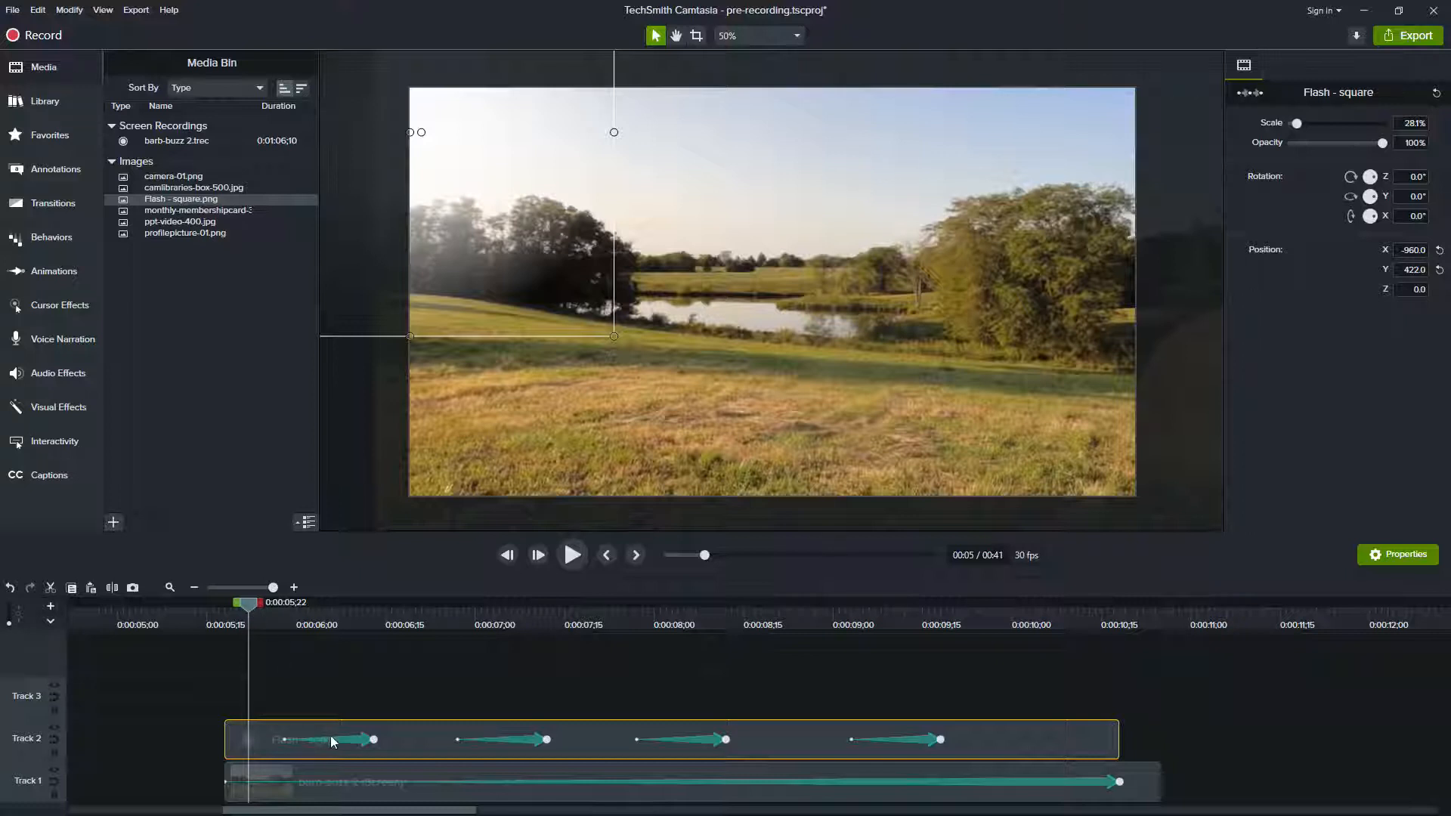
left_click_drag(337, 739, 279, 739)
left_click(223, 621)
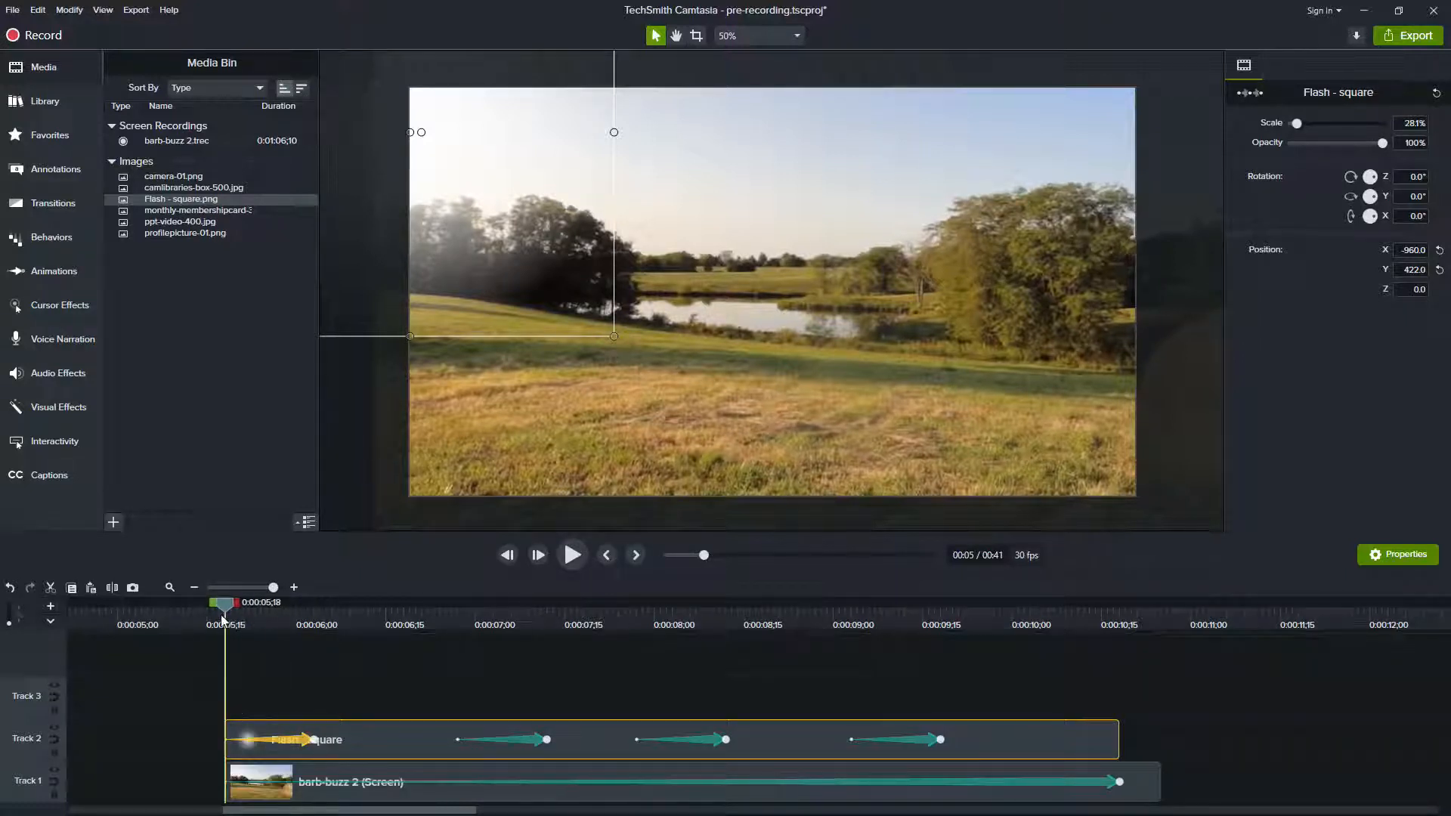
left_click_drag(231, 618, 383, 636)
left_click_drag(308, 739, 404, 737)
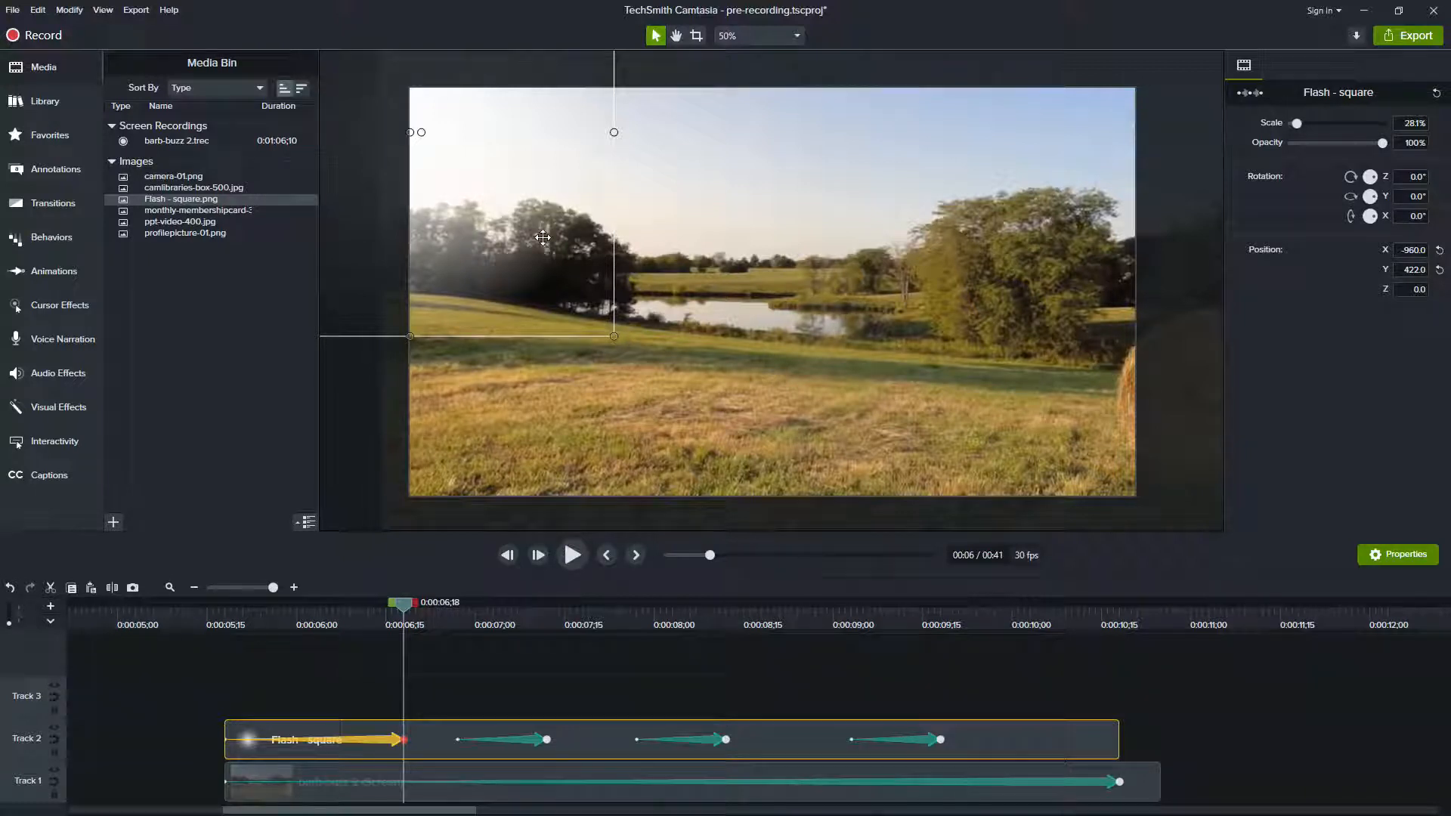
- Set the flash's scale to 50% at the first animation's end and scrub through the animation to check its growth
left_click(1401, 121)
key("Return")
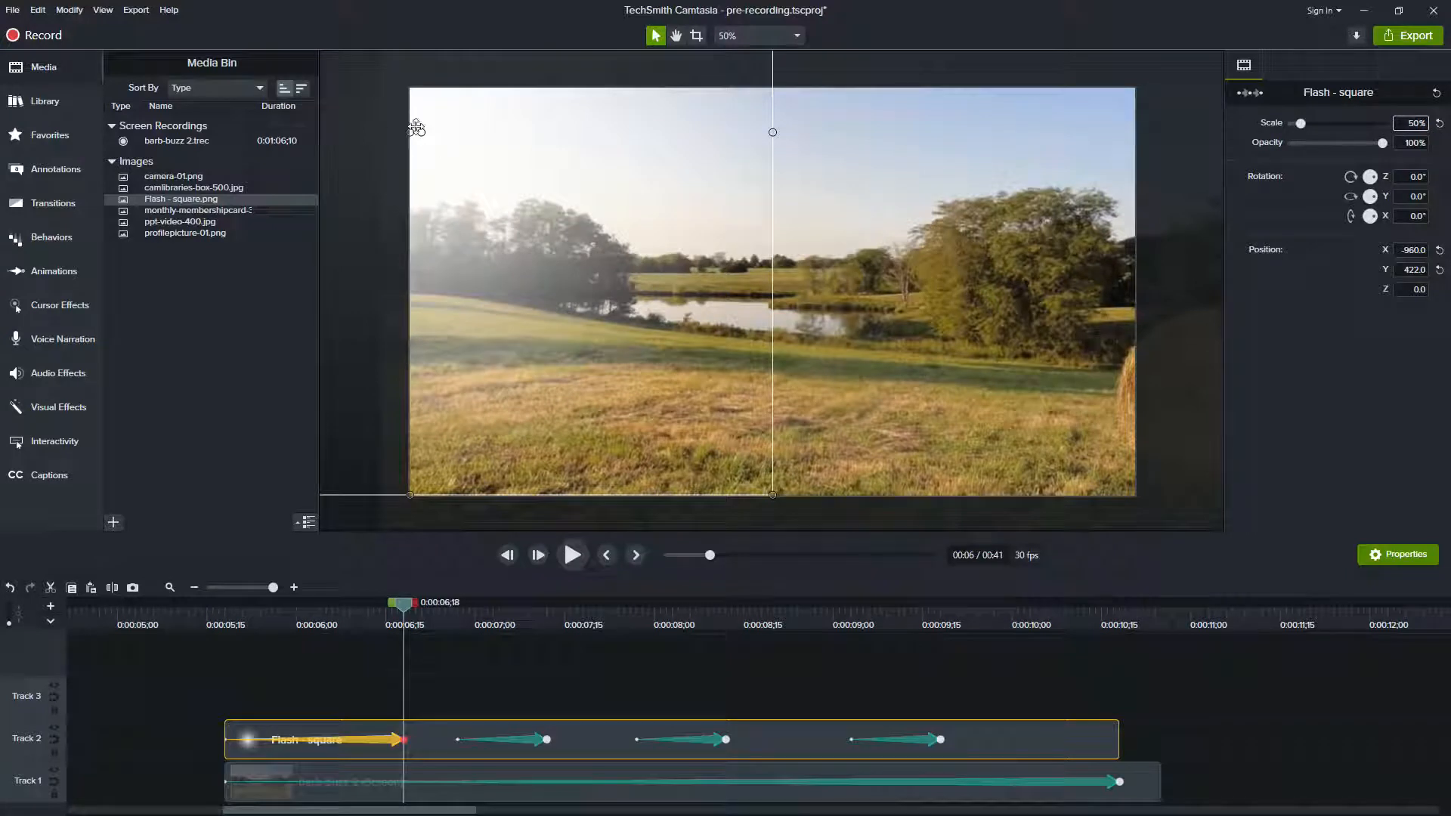
left_click_drag(301, 627, 400, 625)
mouse_move(405, 614)
left_mouse_down()
mouse_move(301, 616)
mouse_move(406, 631)
left_mouse_up()
mouse_move(406, 613)
left_mouse_down()
mouse_move(318, 614)
mouse_move(411, 610)
left_mouse_up()
- Set the flash's opacity to 51% at the clip's start, 0:00:05;18, and play back the growing flash
left_click_drag(410, 610, 219, 580)
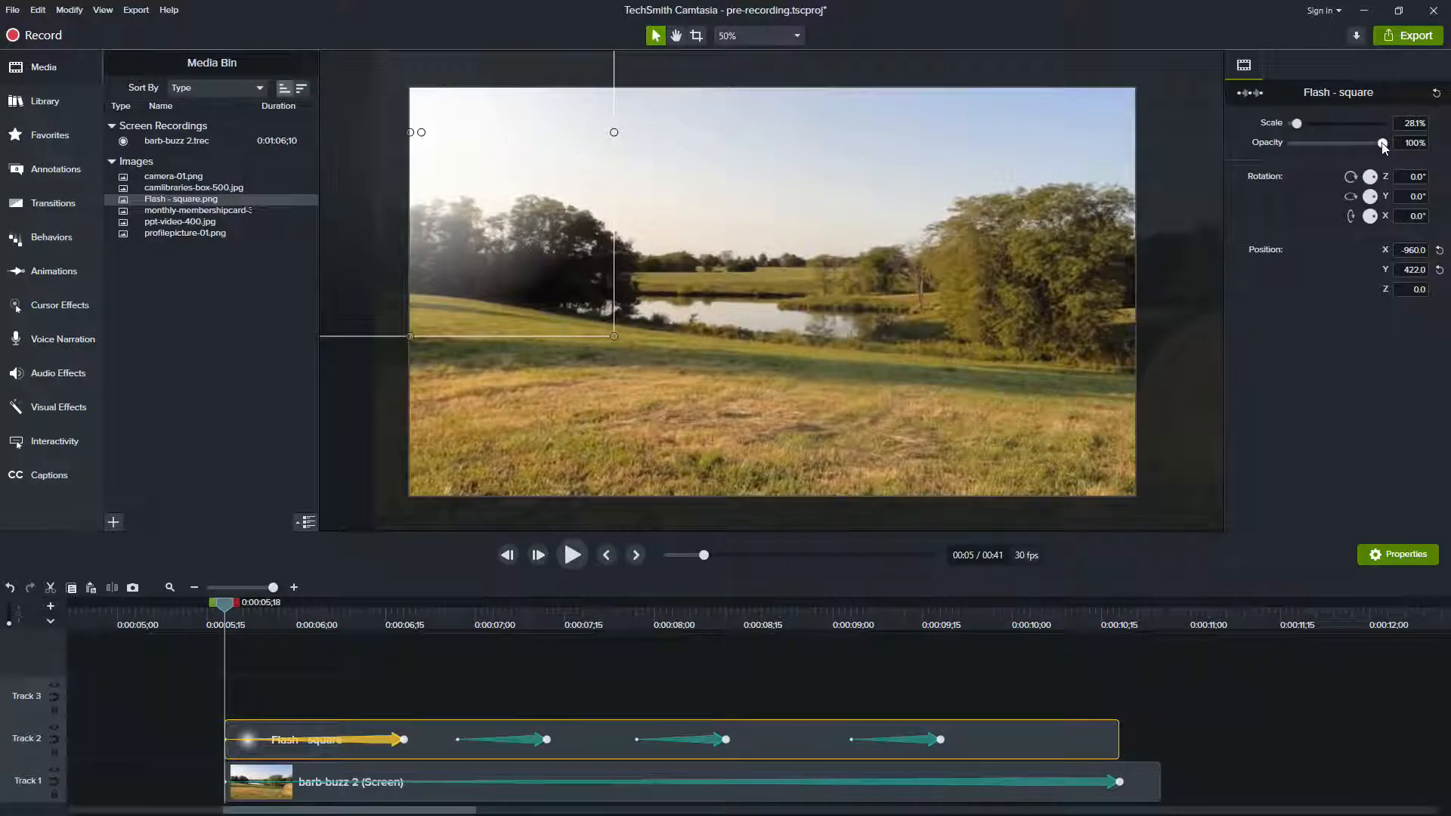
left_click_drag(1384, 146, 1282, 138)
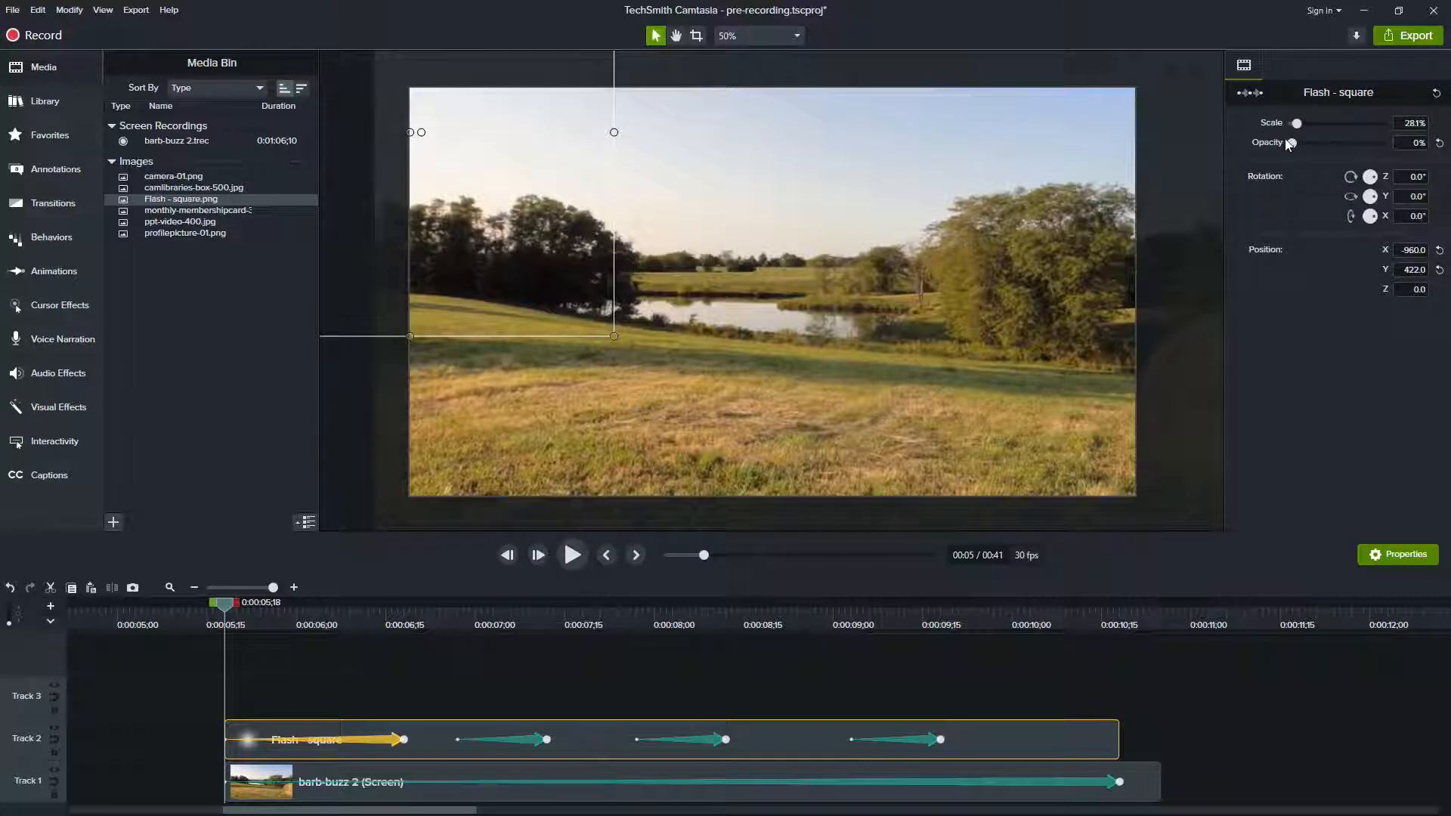
left_click_drag(1294, 144, 1337, 145)
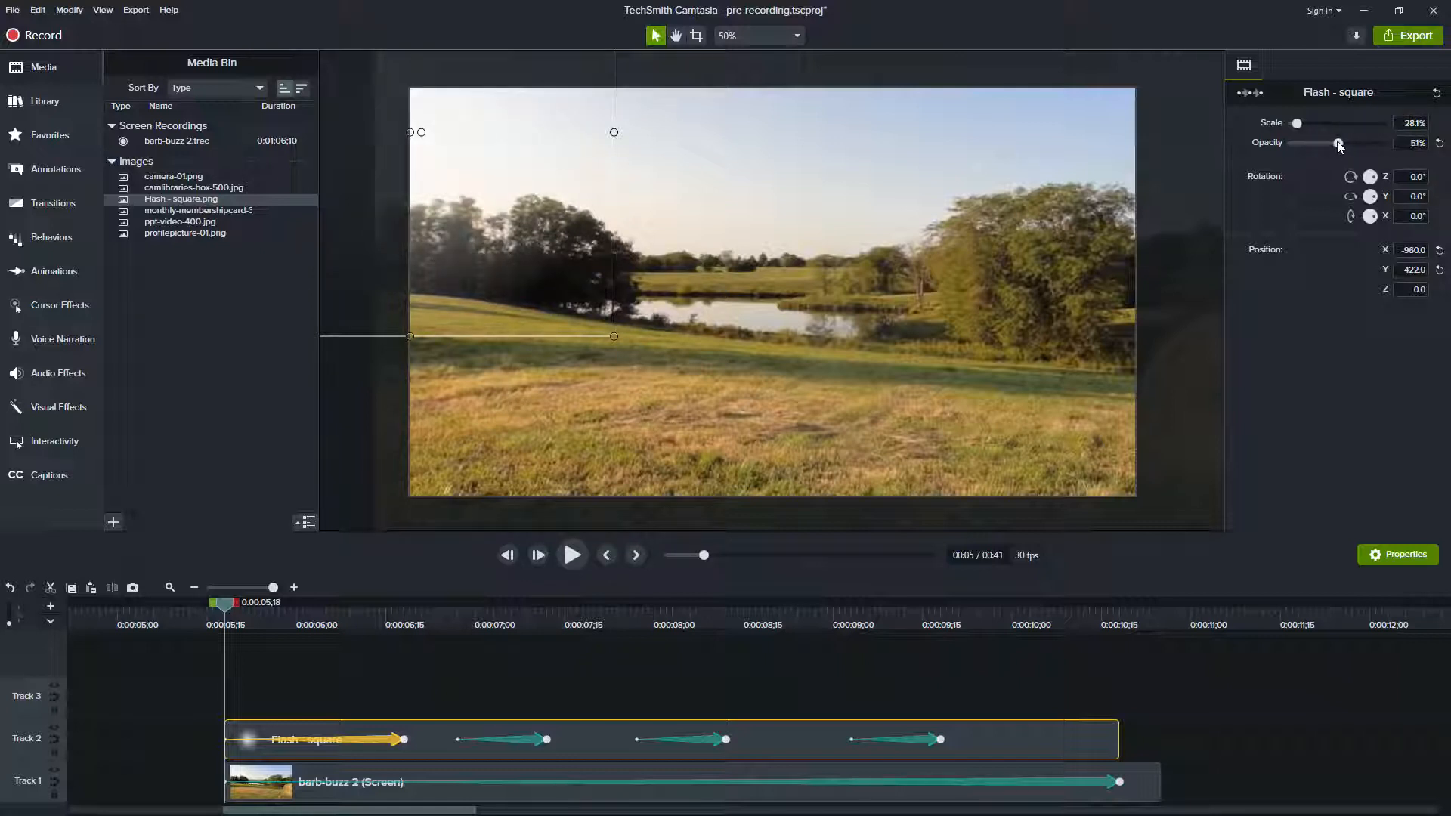
left_click(572, 559)
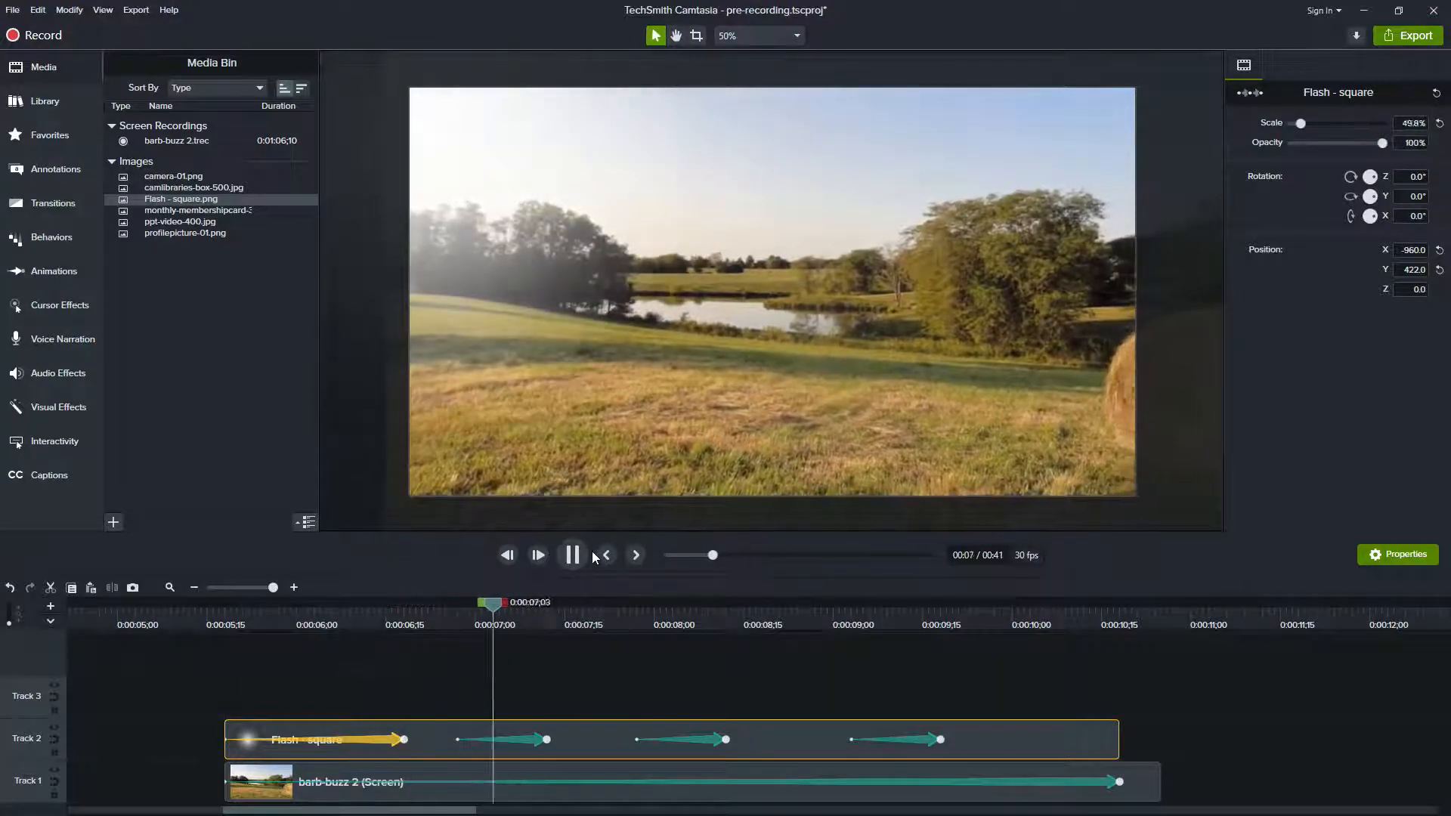
left_click(574, 559)
- Place the flash clip's second animation directly after the first, play the result, and extend its end to 0:00:07;11
mouse_move(409, 621)
left_mouse_down()
mouse_move(233, 616)
mouse_move(399, 620)
left_mouse_up()
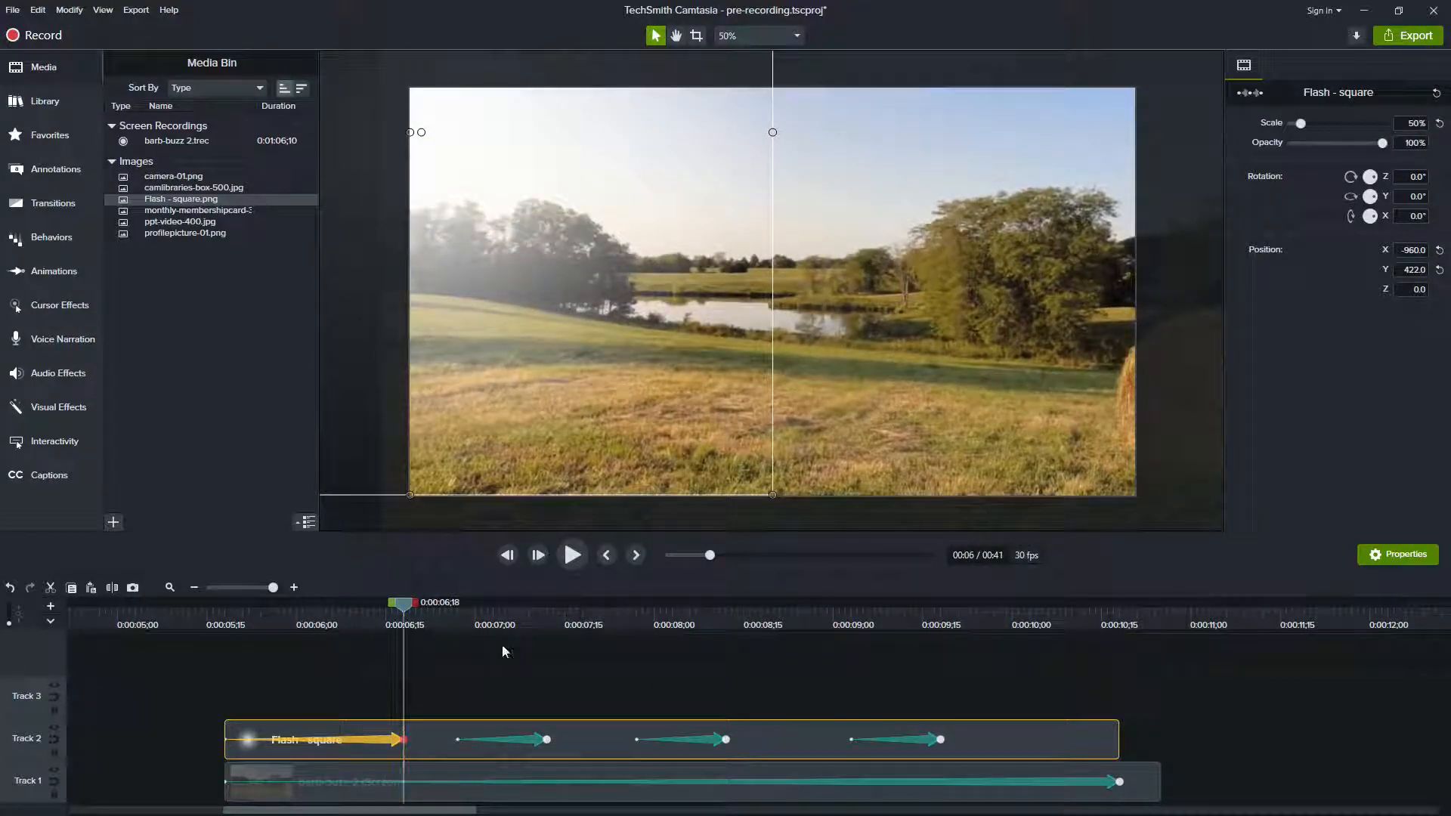
left_click_drag(527, 740, 474, 740)
left_click_drag(404, 612, 498, 632)
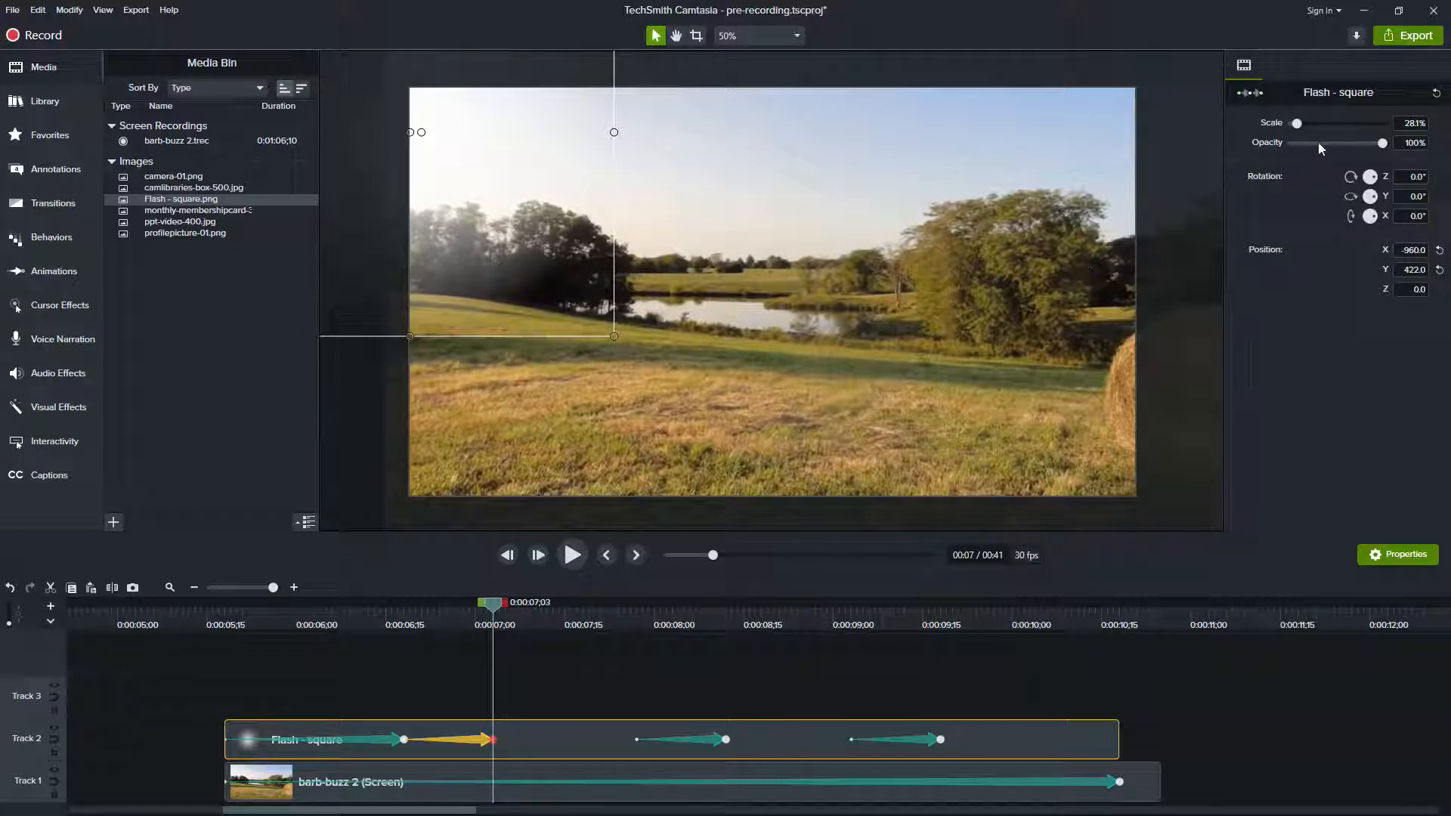
left_click_drag(492, 612, 224, 612)
key("space")
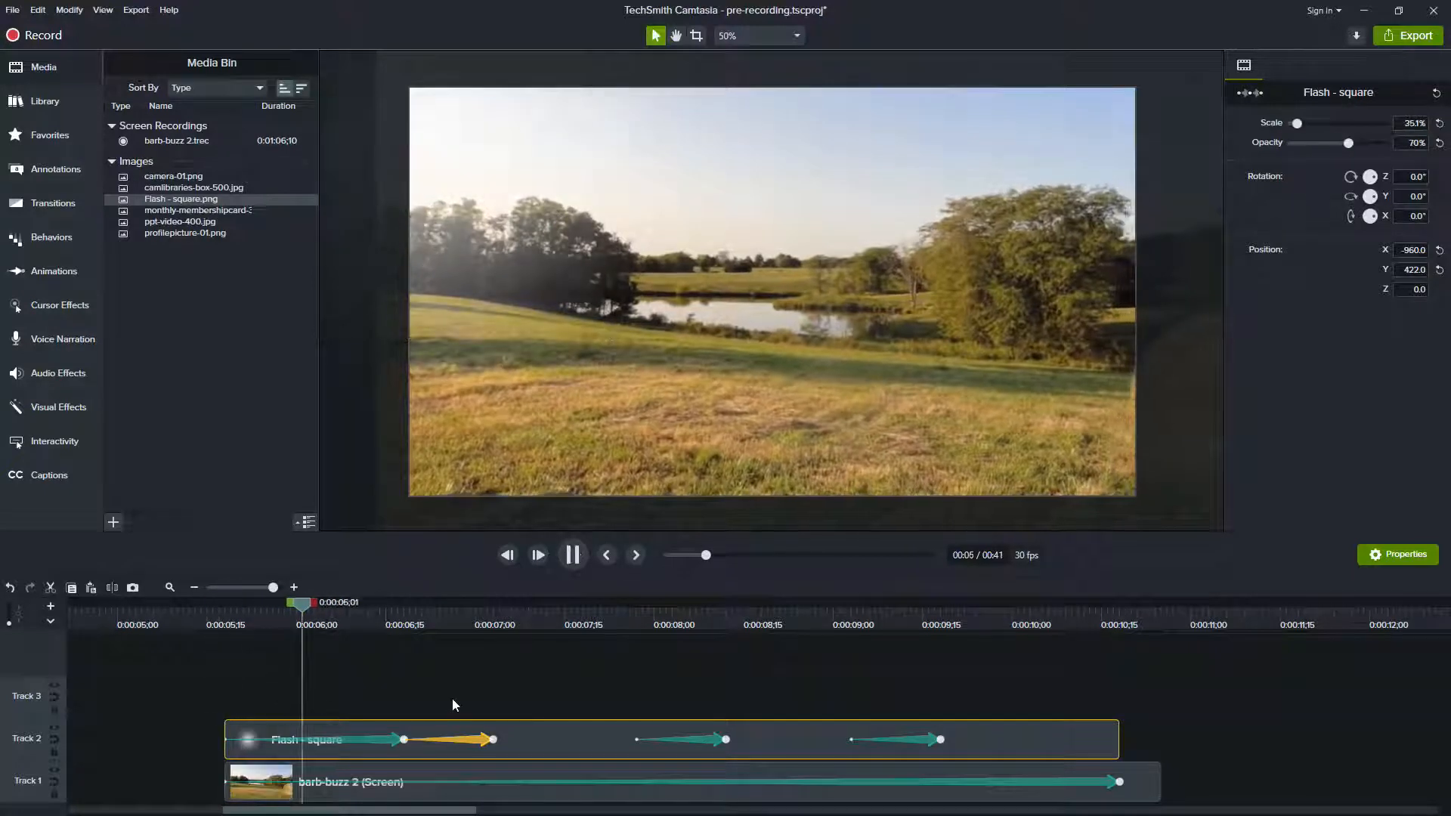
key("space")
left_click_drag(493, 740, 537, 740)
- Set the easing of the flash clip's first animation to Linear
left_click(361, 741)
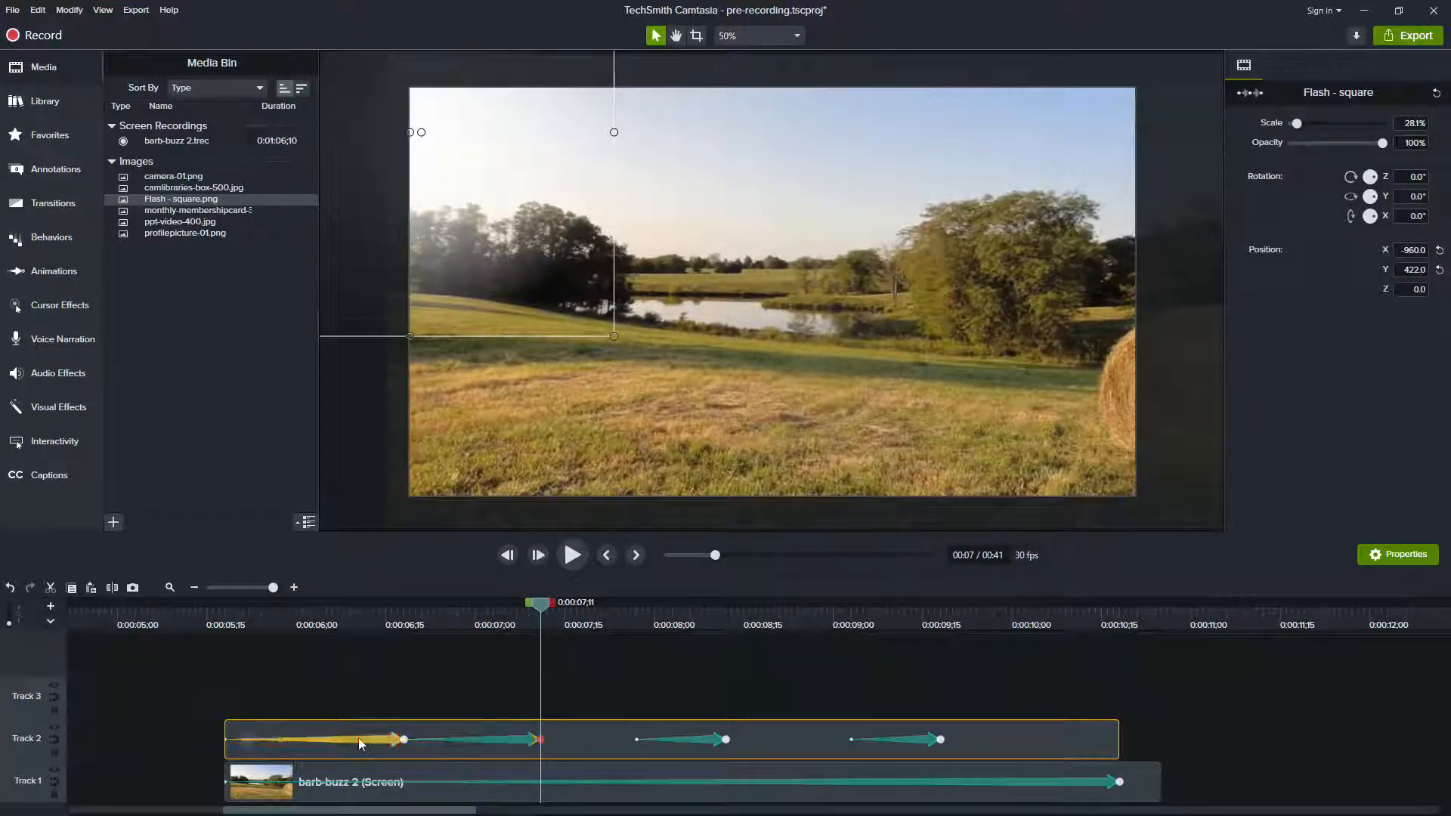
right_click(361, 743)
mouse_move(433, 703)
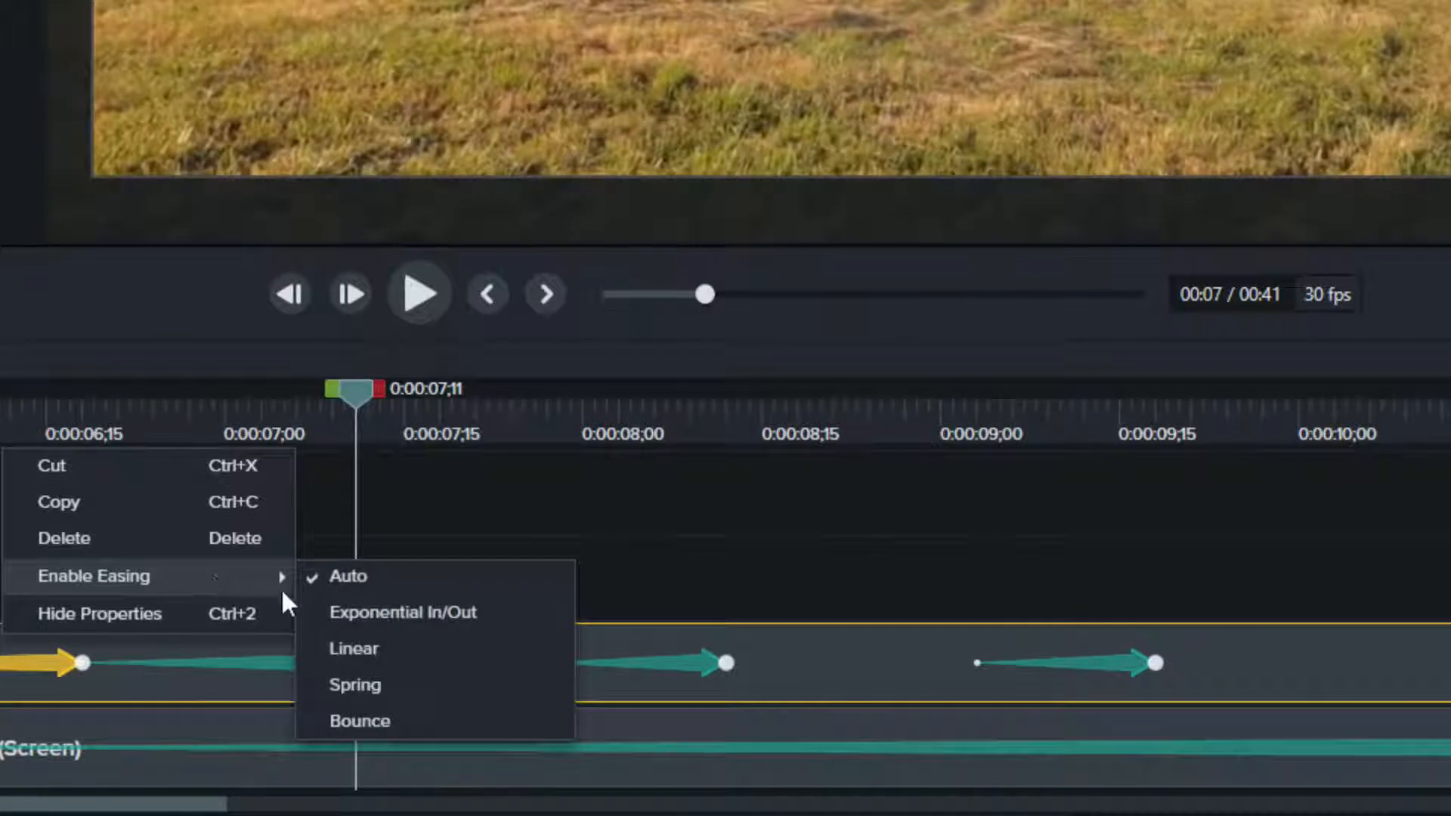
left_click(353, 650)
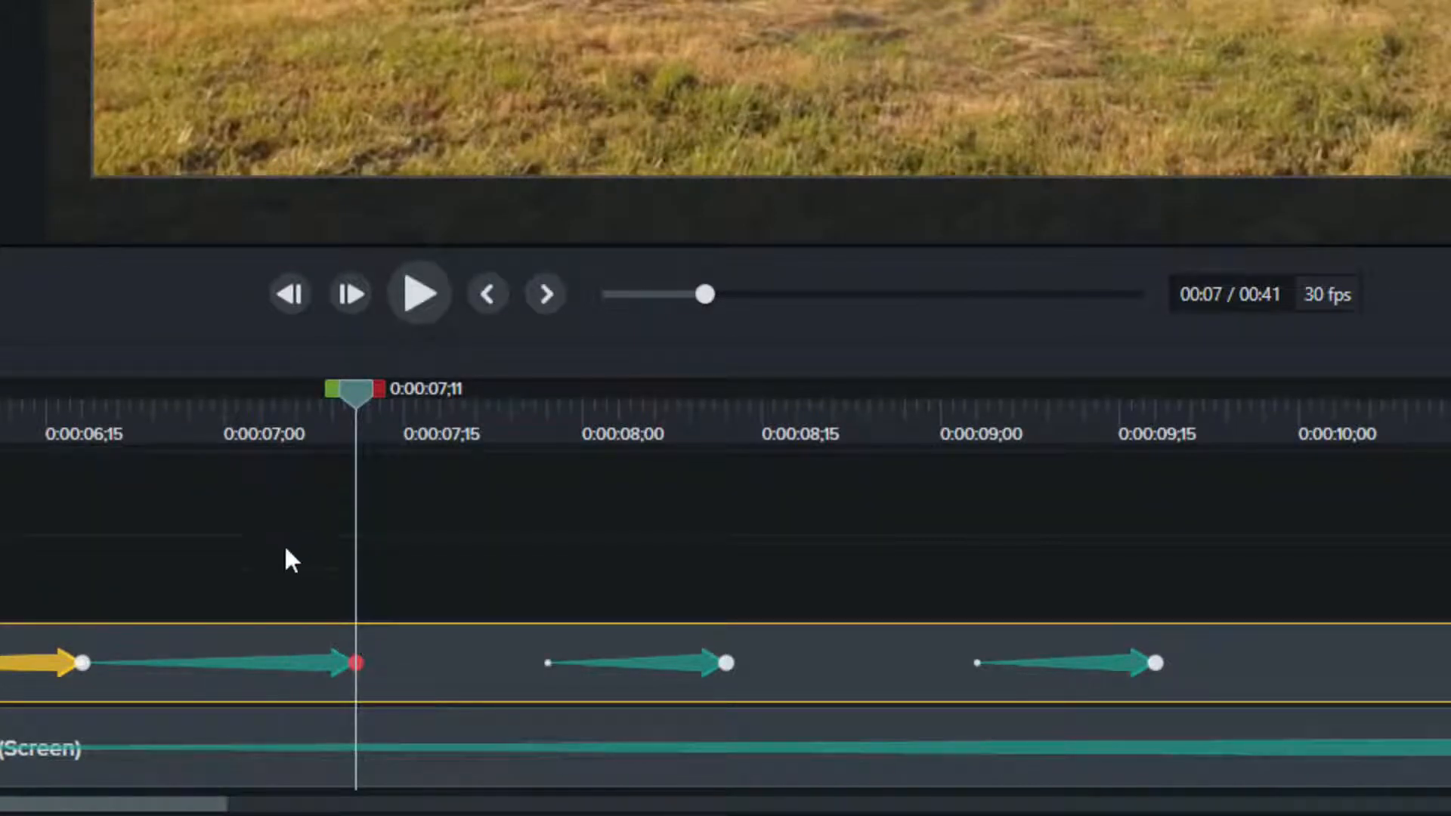
- Set the easing of the flash clip's second animation to Linear and play the result from the clip's start
right_click(315, 667)
mouse_move(379, 582)
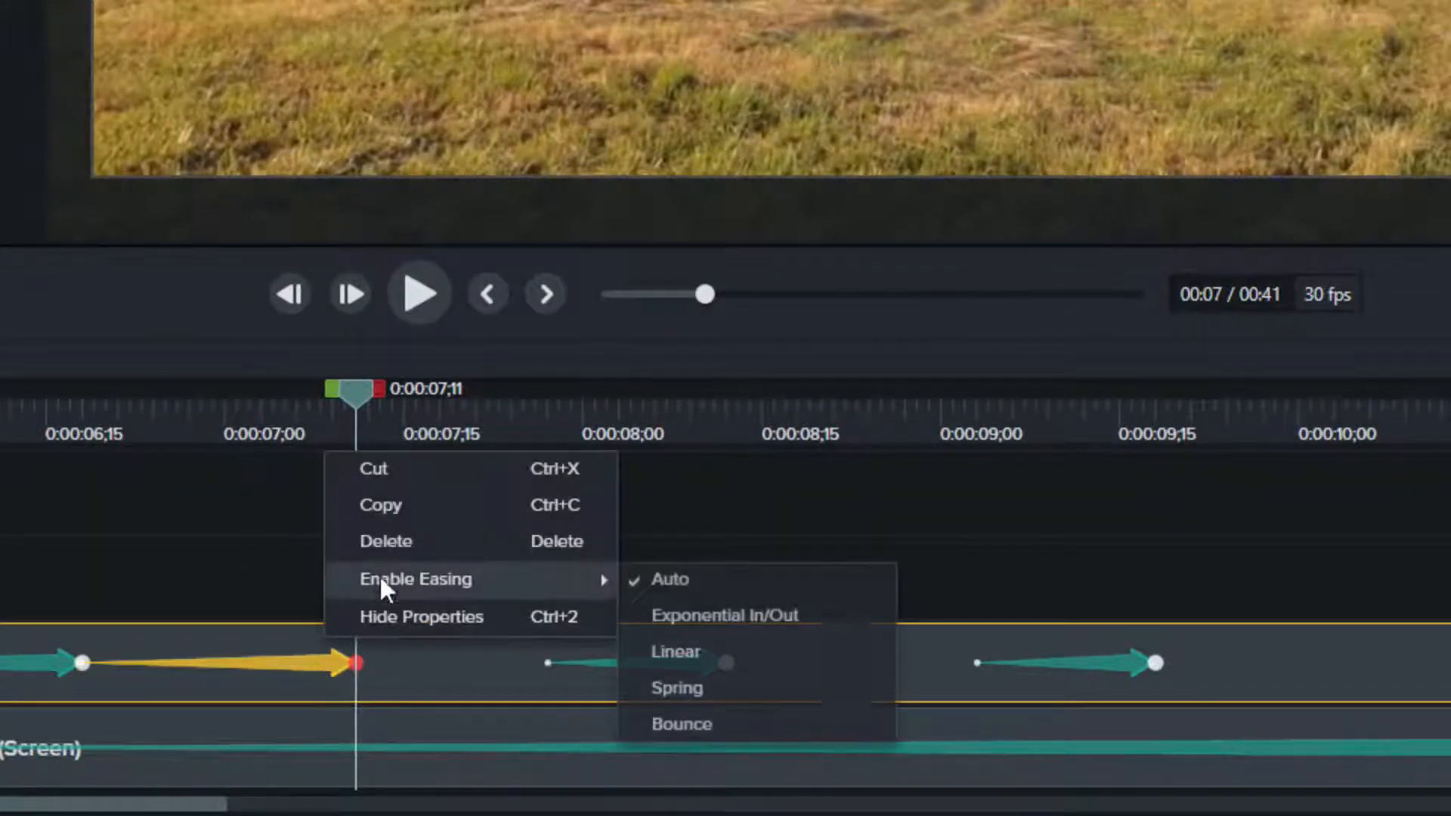
left_click(745, 663)
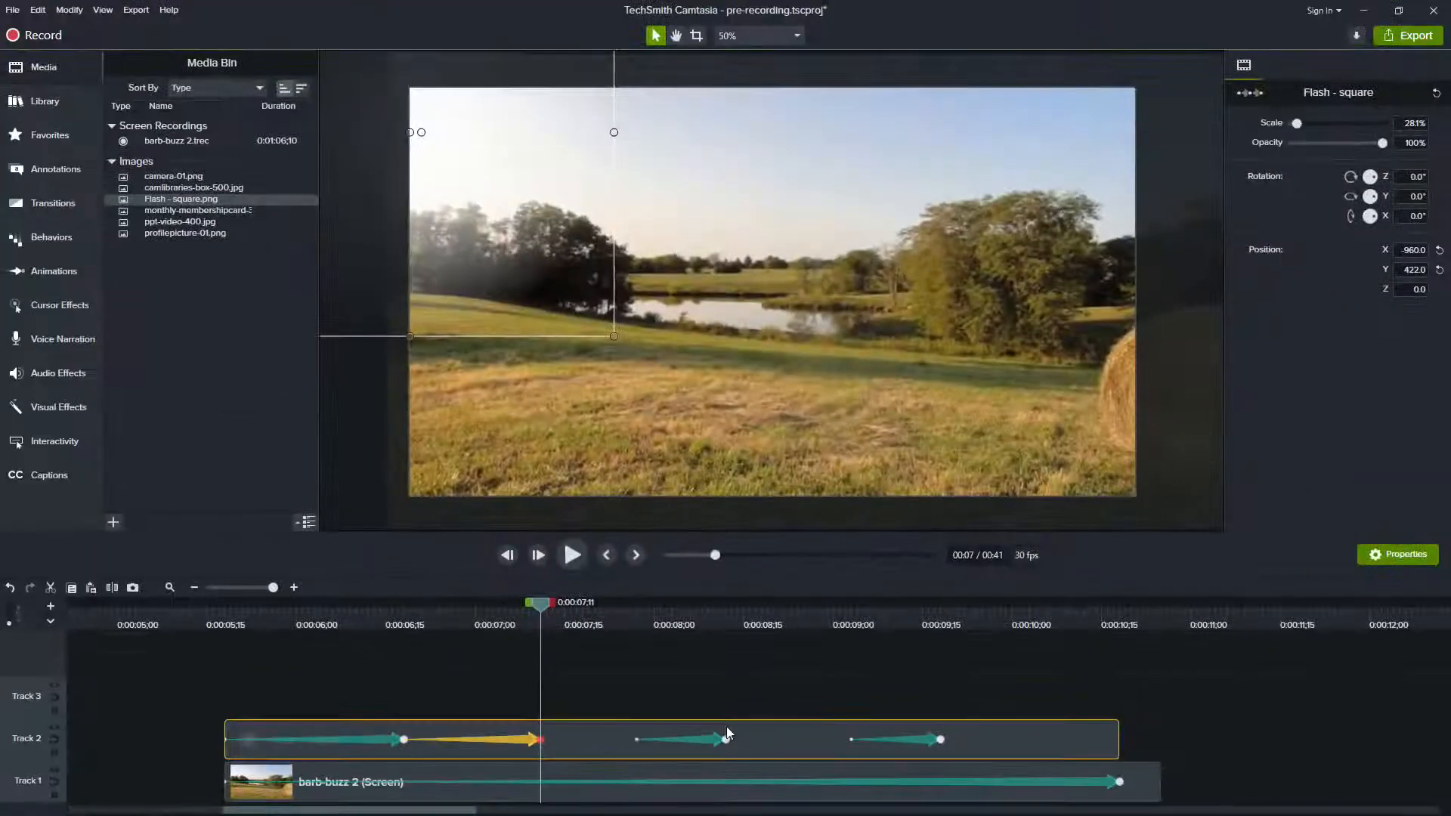
left_click_drag(249, 611, 224, 611)
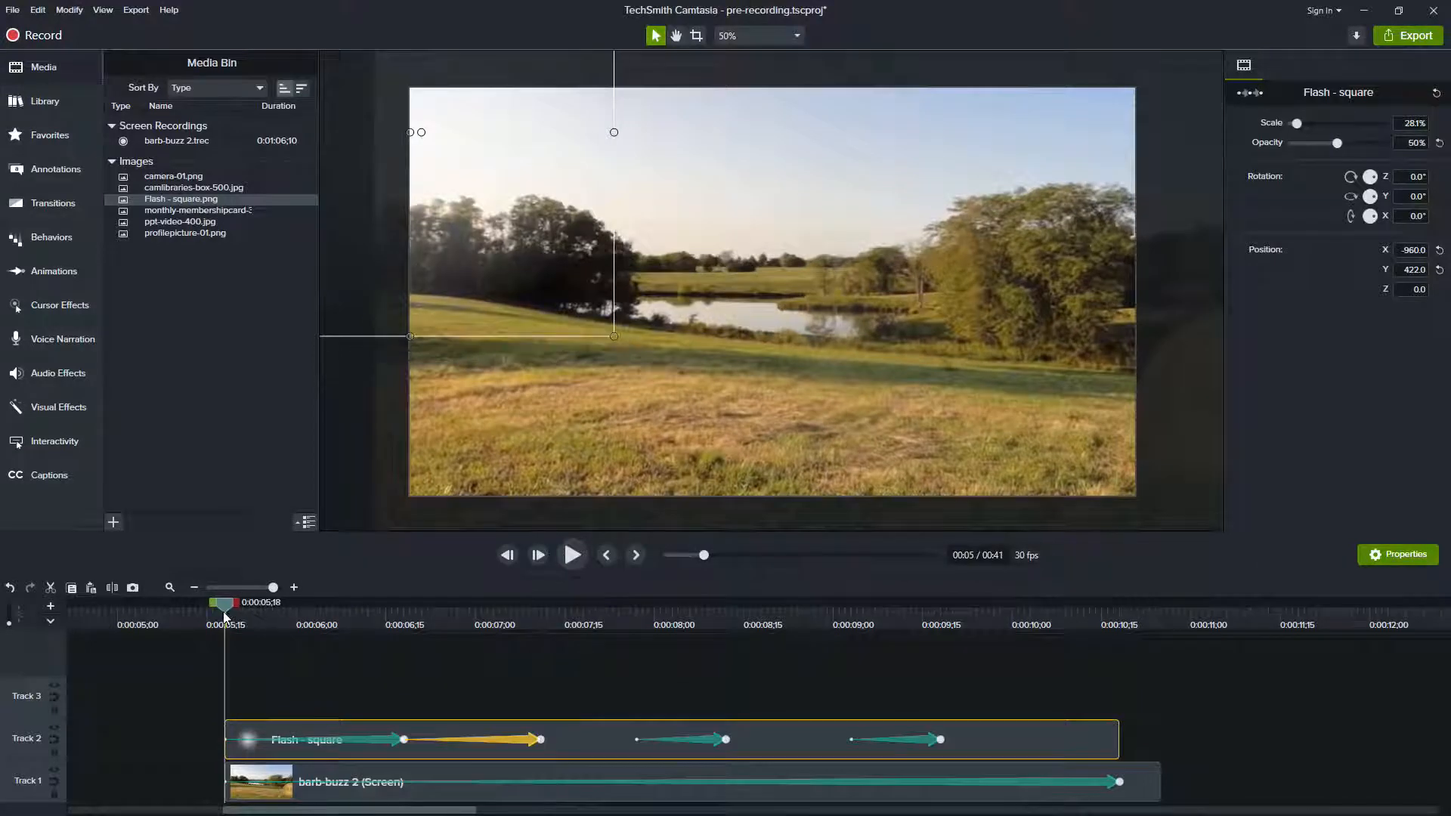
key("space")
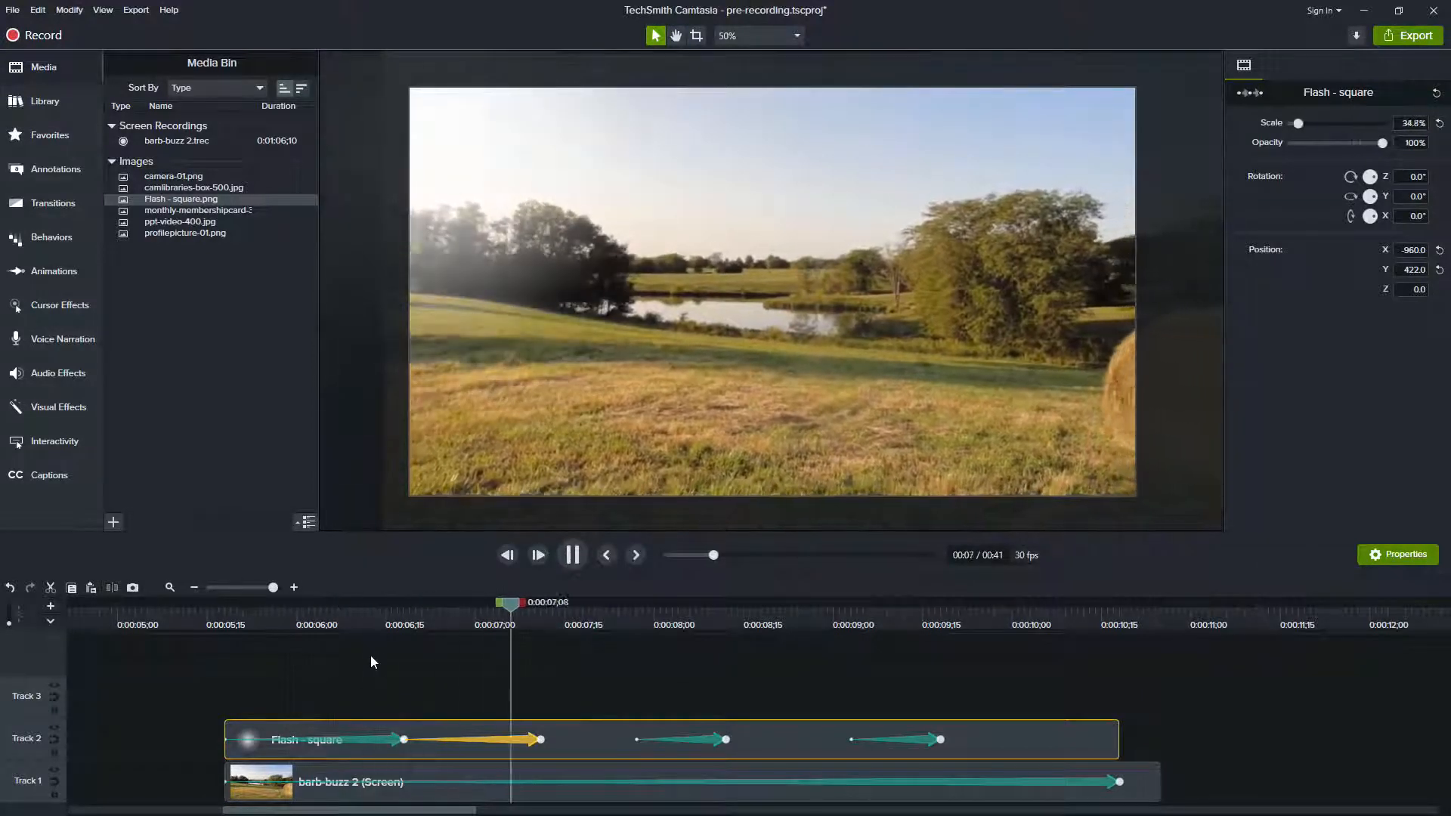
key("space")
- Shorten the flash clip's second animation so that it ends at 0:00:07;07
left_click_drag(542, 739, 518, 739)
left_click(518, 605)
mouse_move(518, 606)
left_mouse_down()
mouse_move(663, 606)
mouse_move(523, 628)
left_mouse_up()
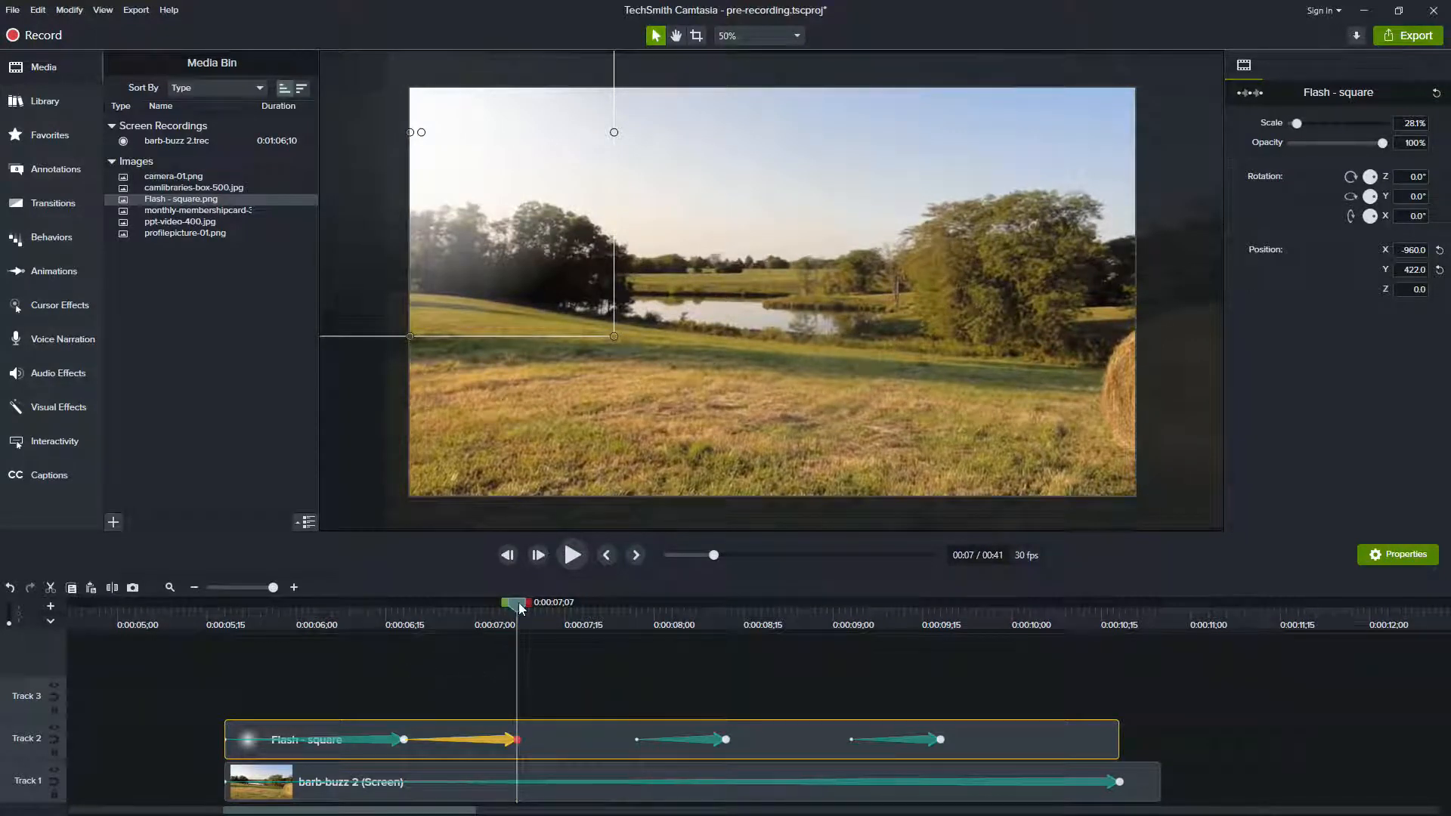
- Chain the remaining two flash animations directly after the second, ending the third at 0:00:08;07 and the fourth at 0:00:08;27
mouse_move(701, 736)
left_mouse_down()
mouse_move(581, 738)
mouse_move(696, 740)
left_mouse_up()
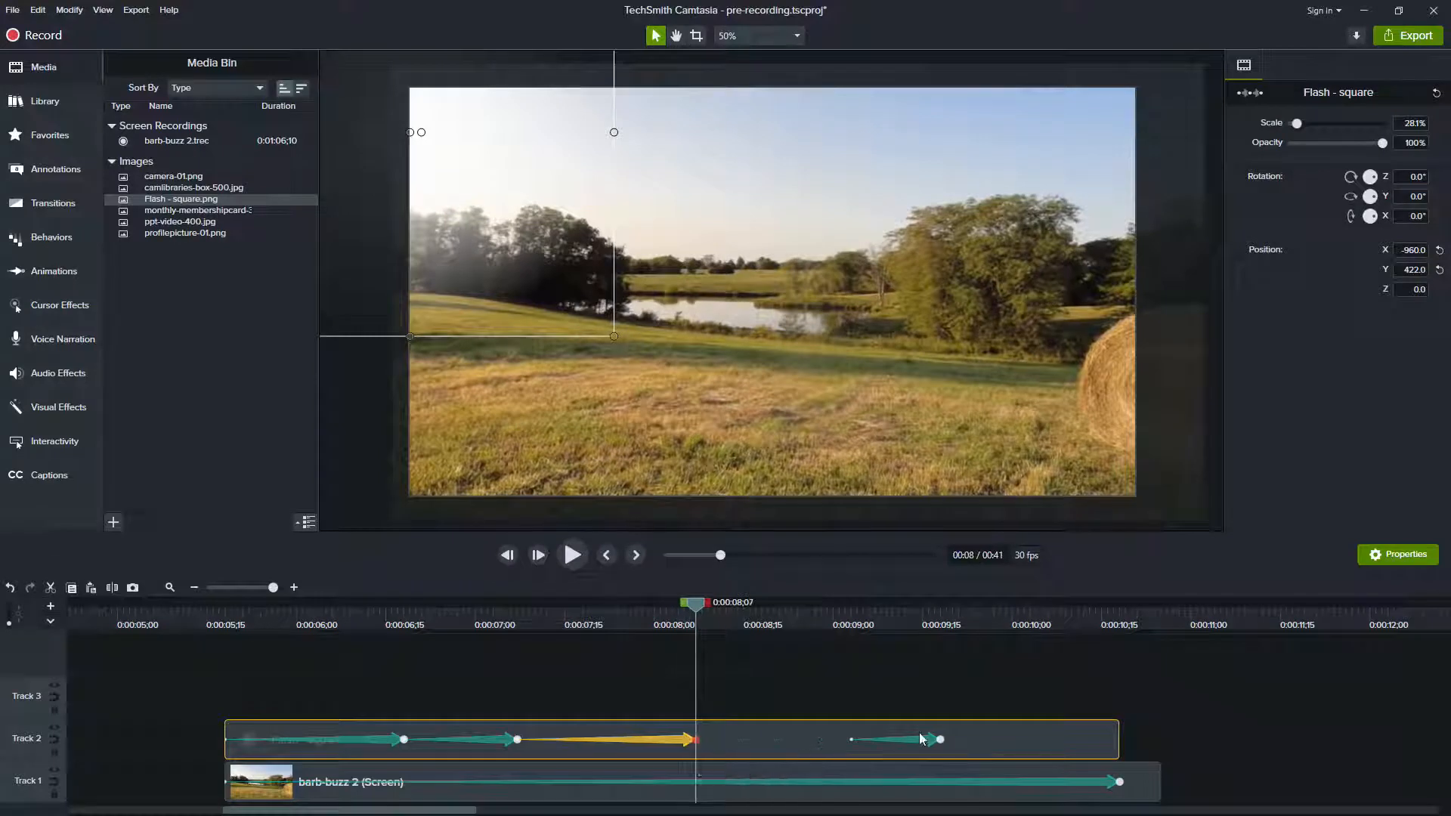
left_click_drag(919, 739, 817, 741)
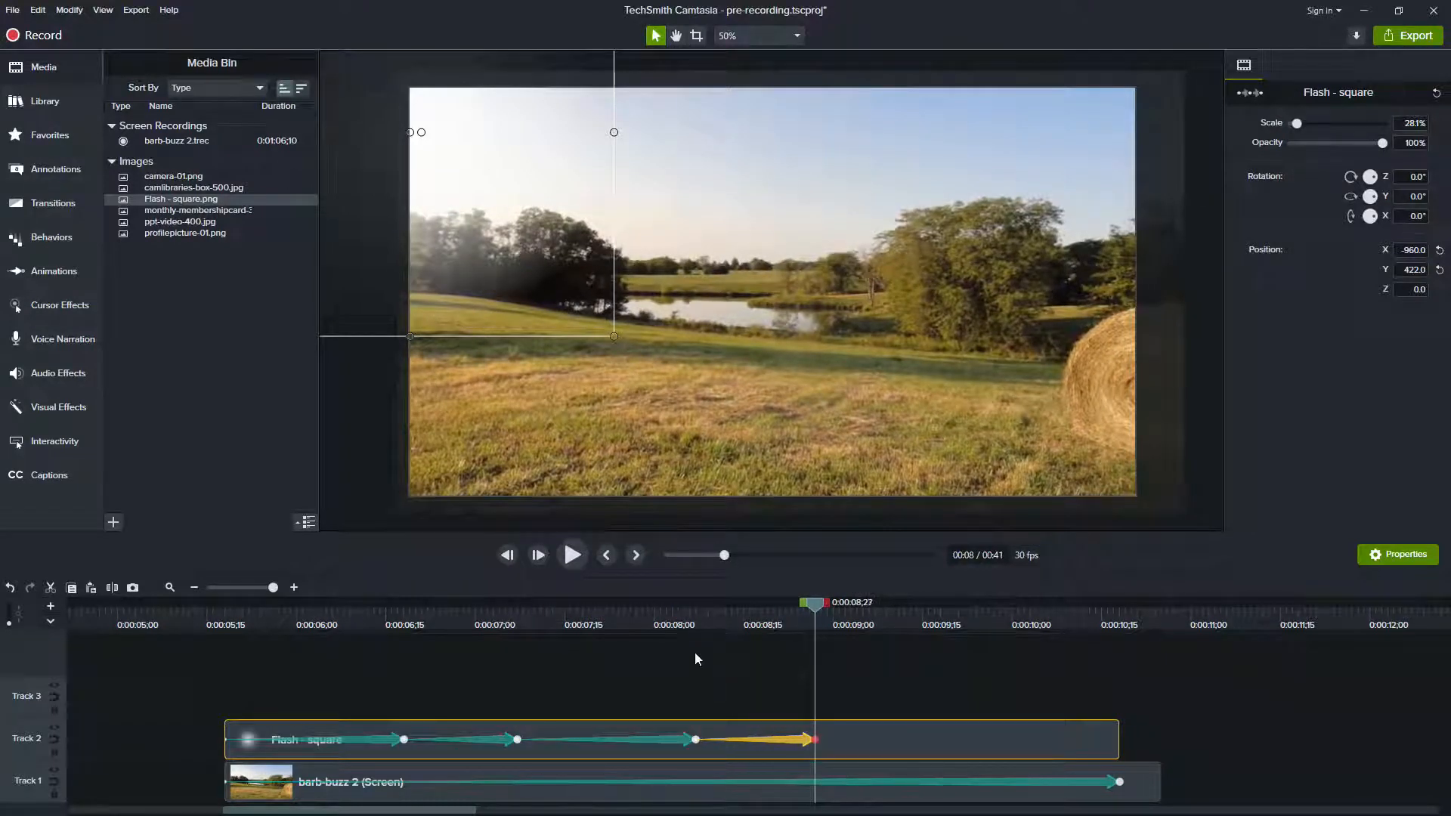
left_click(694, 621)
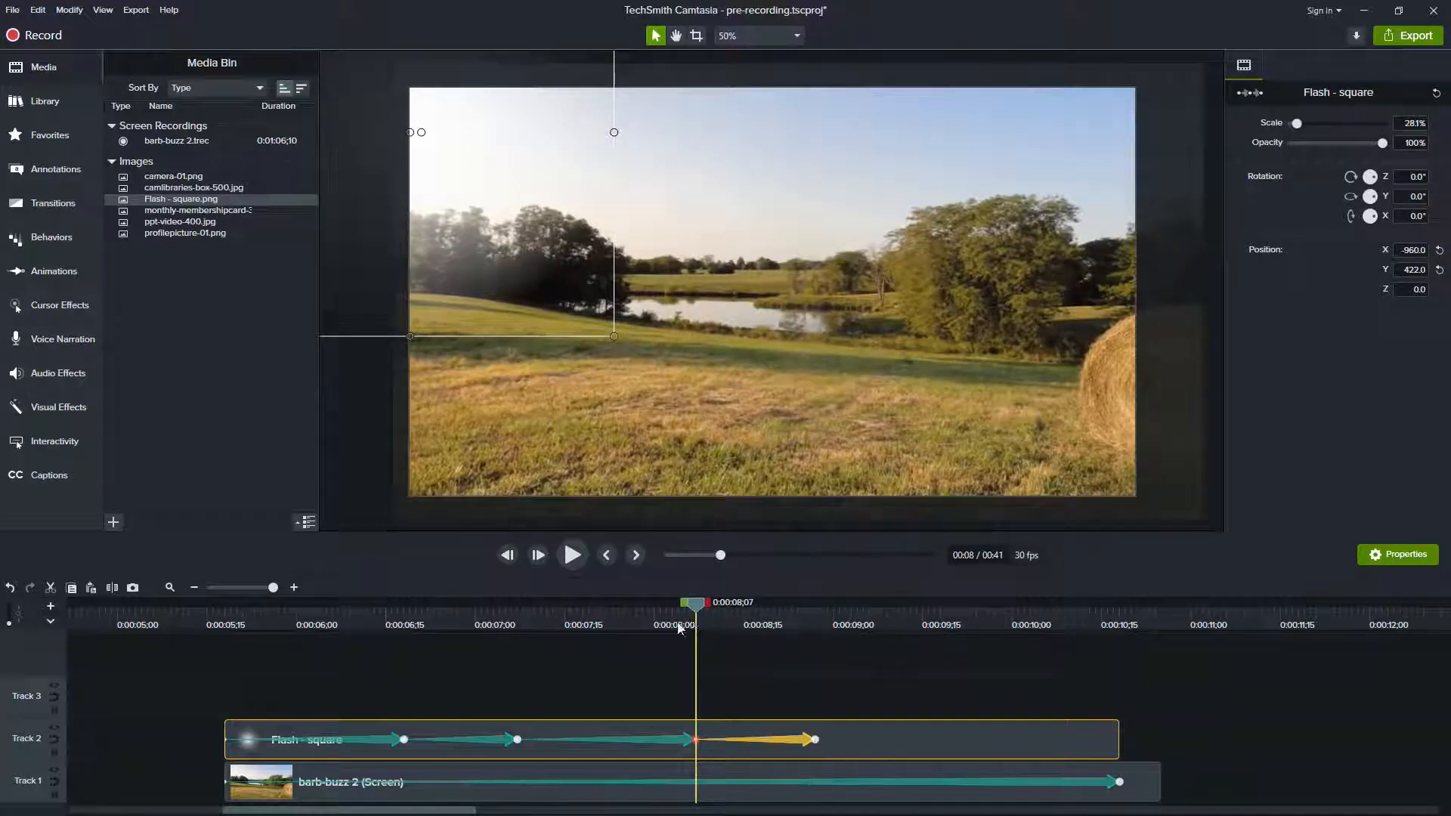
- Copy the flash's properties at the first animation's end, 0:00:06;18, and paste them at the third animation's end, 0:00:08;07
left_click(403, 625)
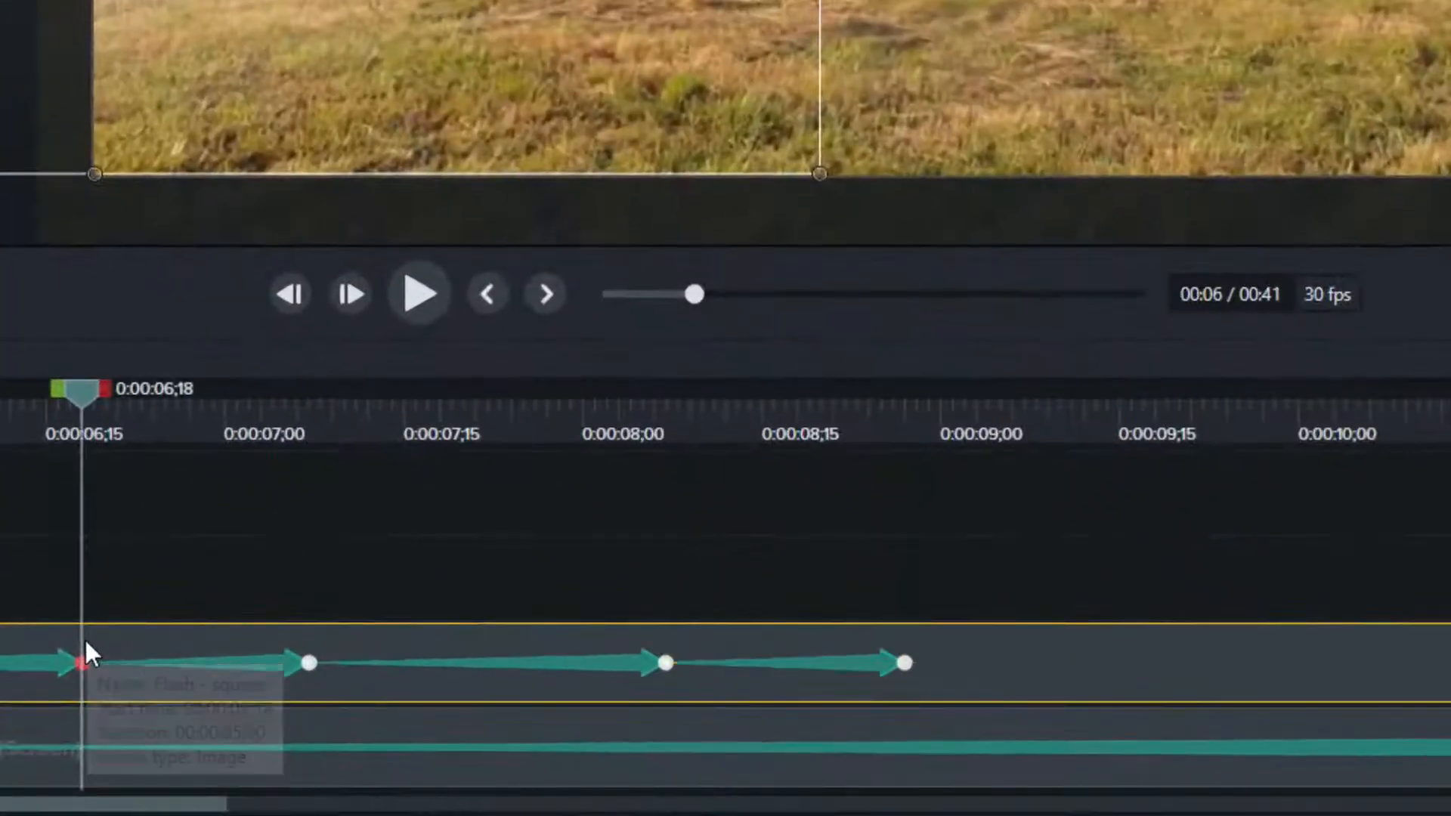
right_click(406, 735)
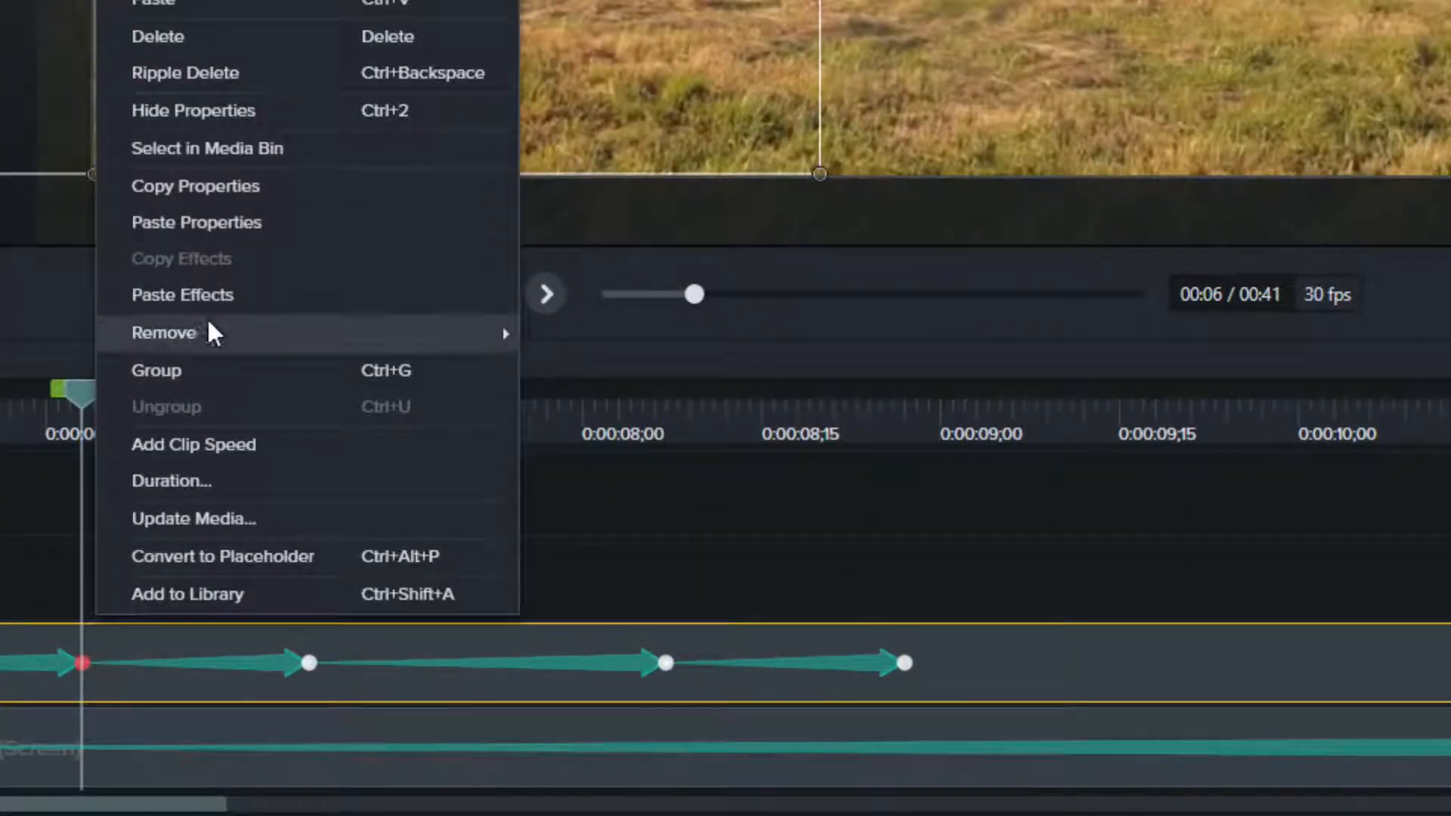
left_click(225, 189)
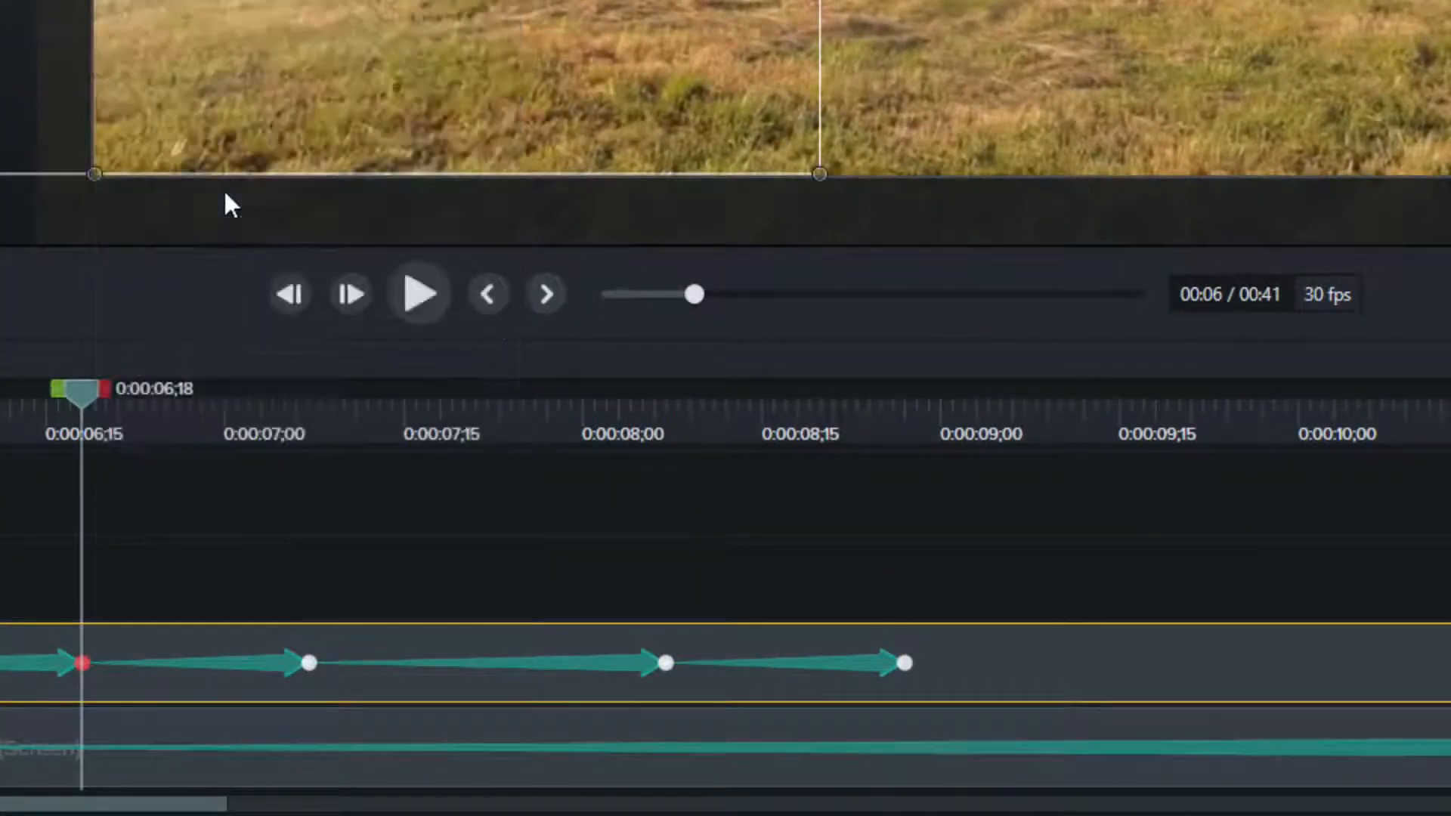
left_click_drag(80, 401, 662, 473)
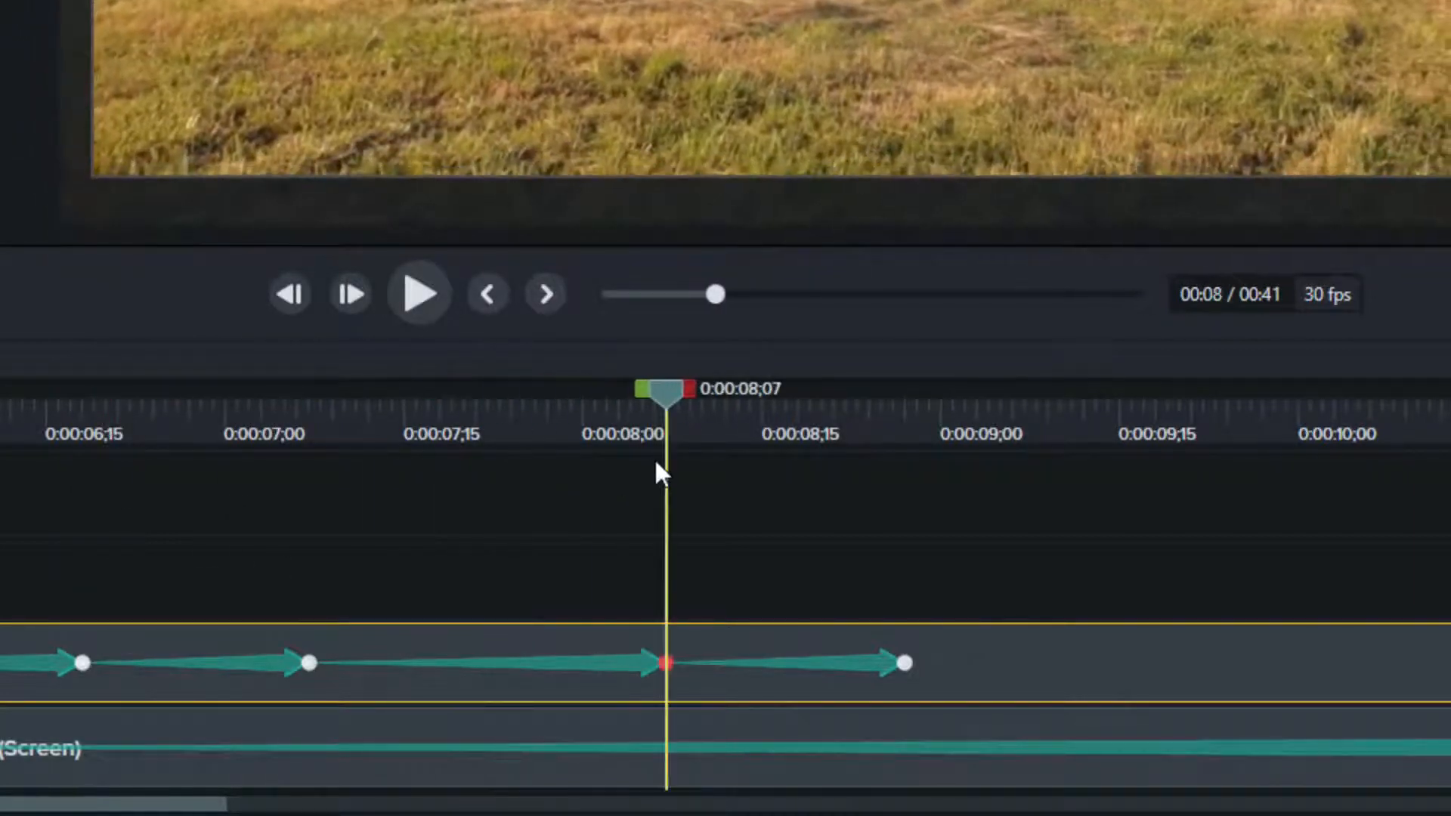
right_click(671, 633)
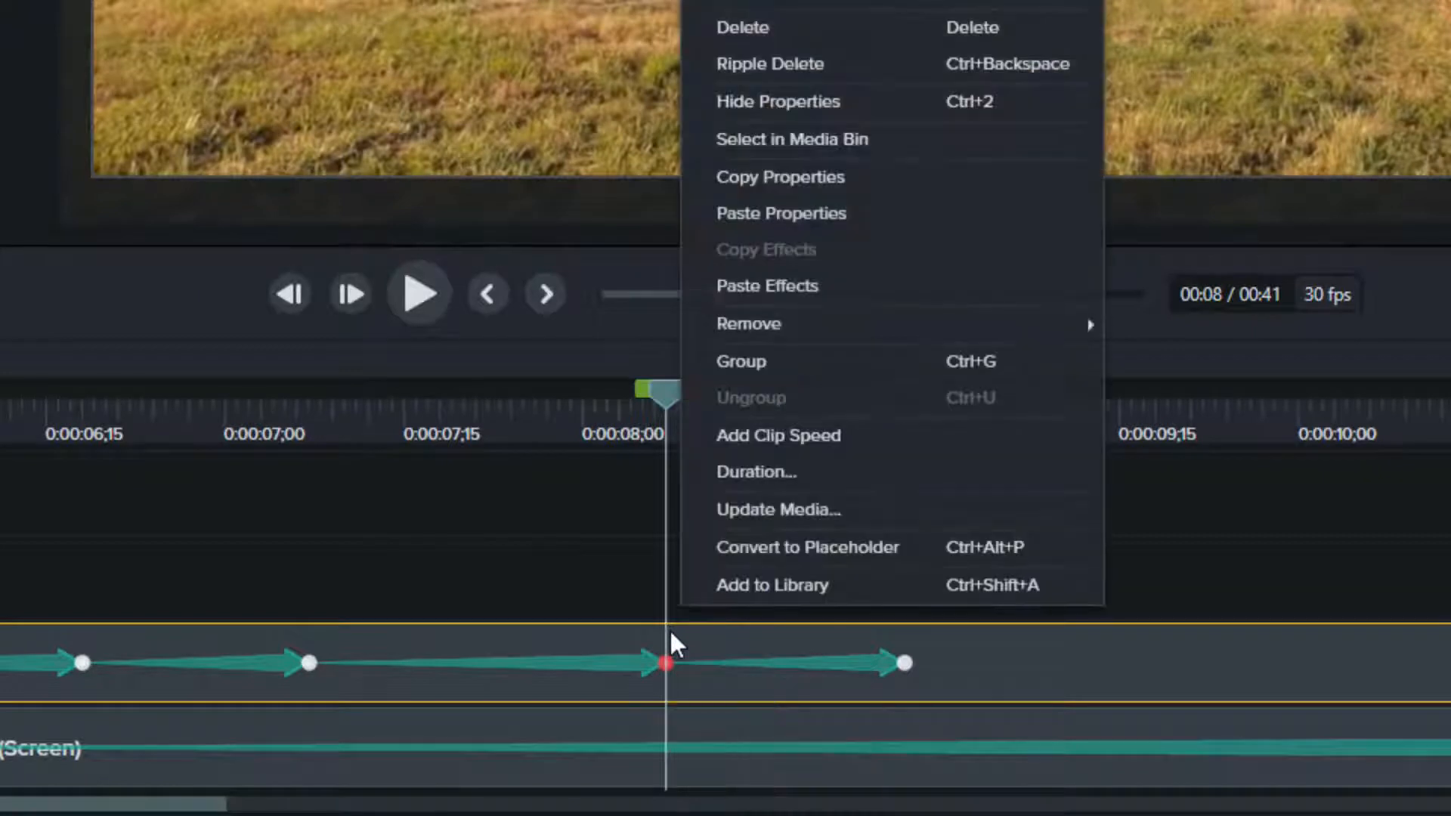
left_click(796, 213)
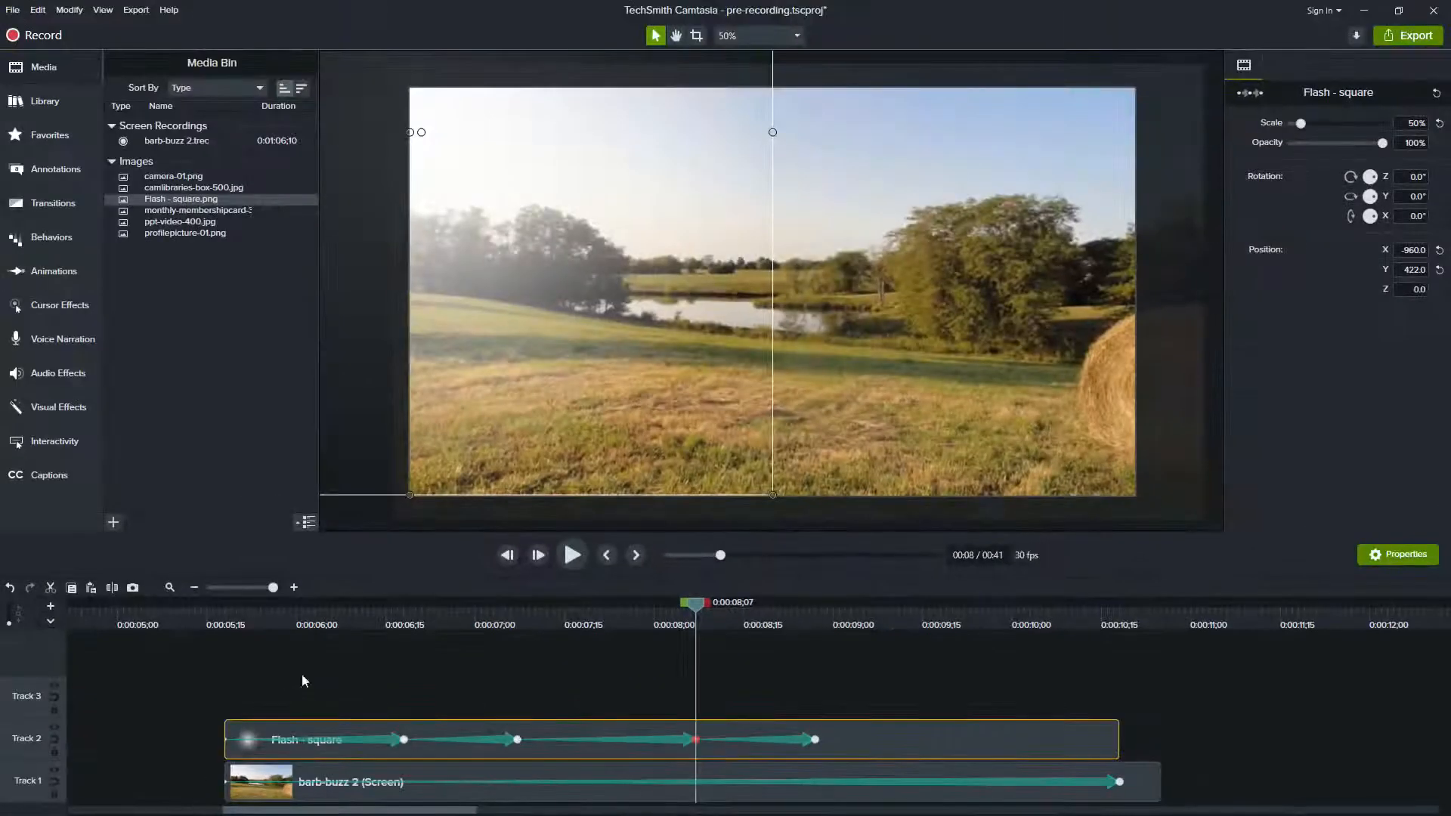
- Compare the flash's appearance at 0:00:06;18 with its appearance at 0:00:08;07
left_click(373, 619)
left_click(405, 621)
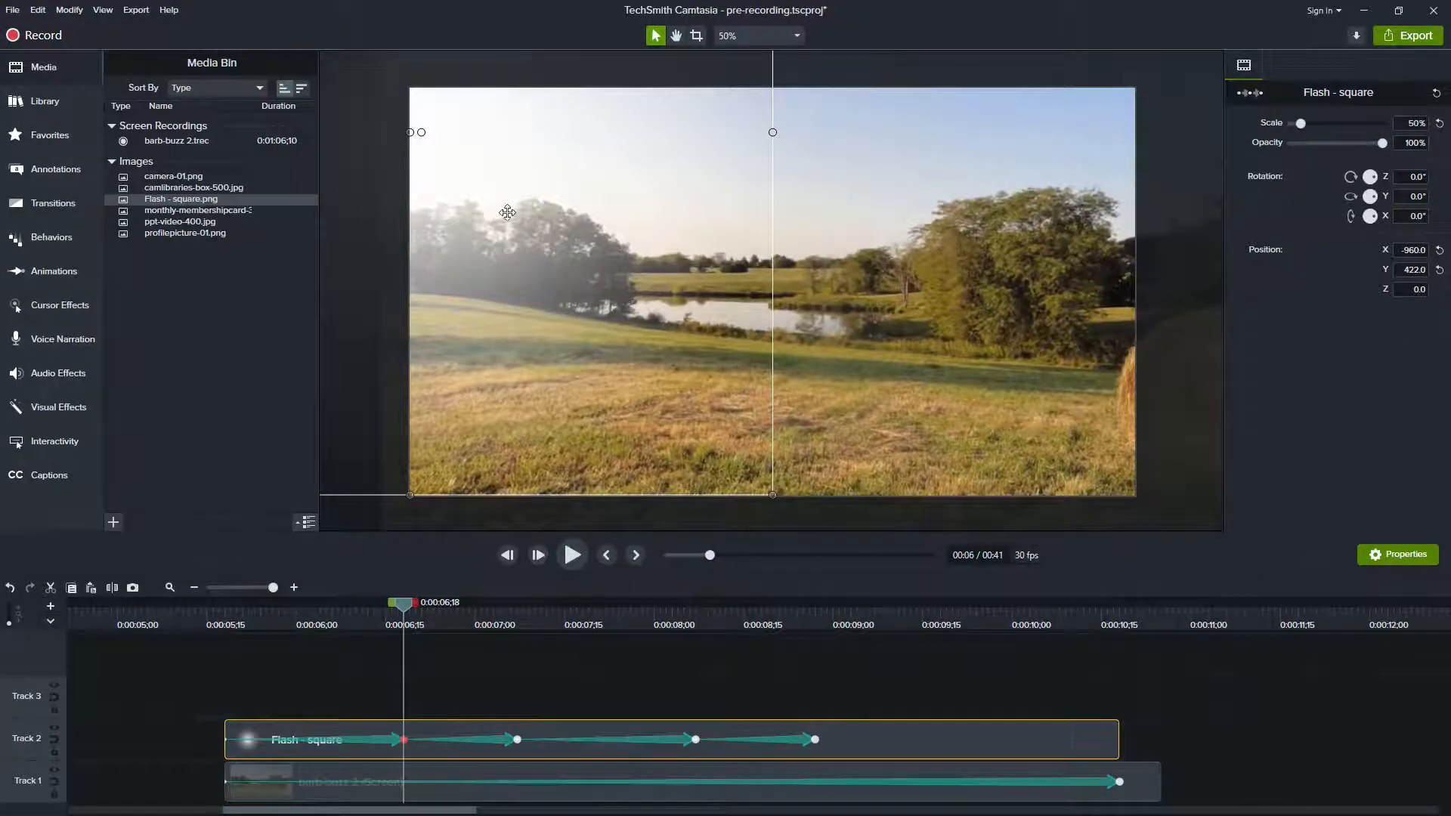
left_click(696, 621)
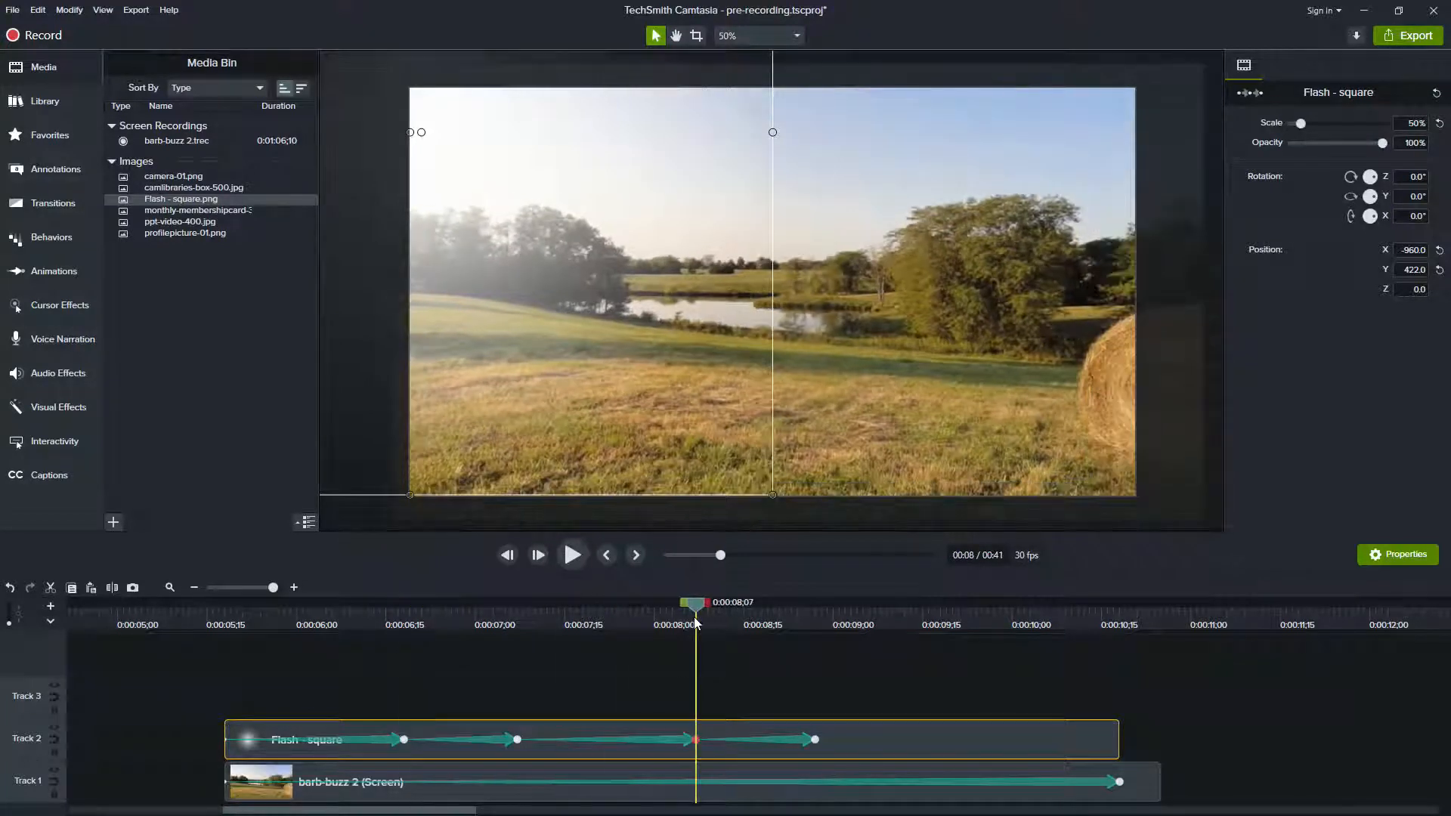
left_click_drag(418, 630, 695, 691)
- At 0:00:08;07, give the flash 80% opacity and 40% scale, and lower it along the photo's edge to Y 270
left_click_drag(1385, 144, 1376, 143)
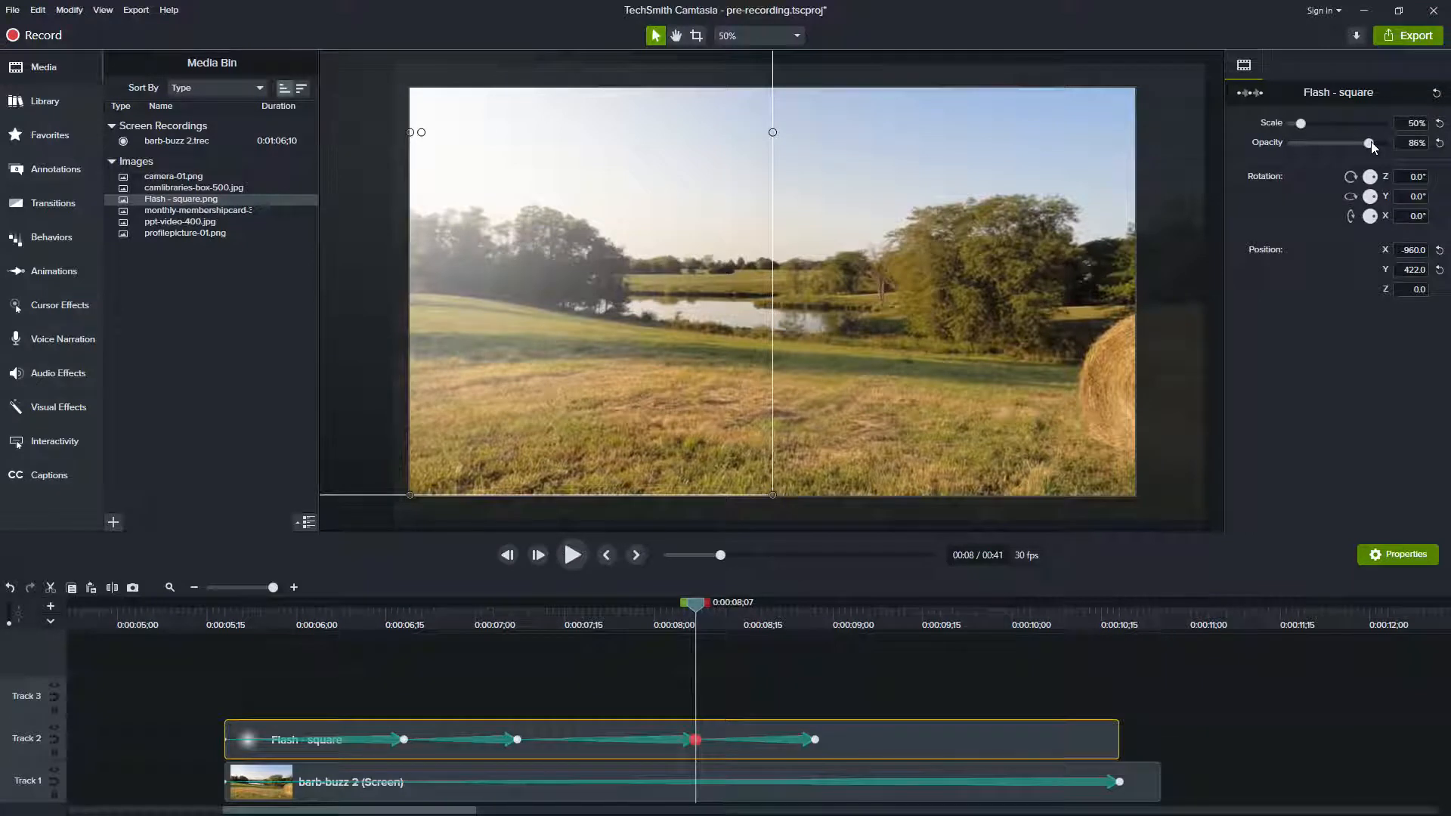
left_click_drag(1369, 141, 1366, 141)
mouse_move(446, 242)
left_mouse_down()
mouse_move(435, 195)
mouse_move(428, 259)
left_mouse_up()
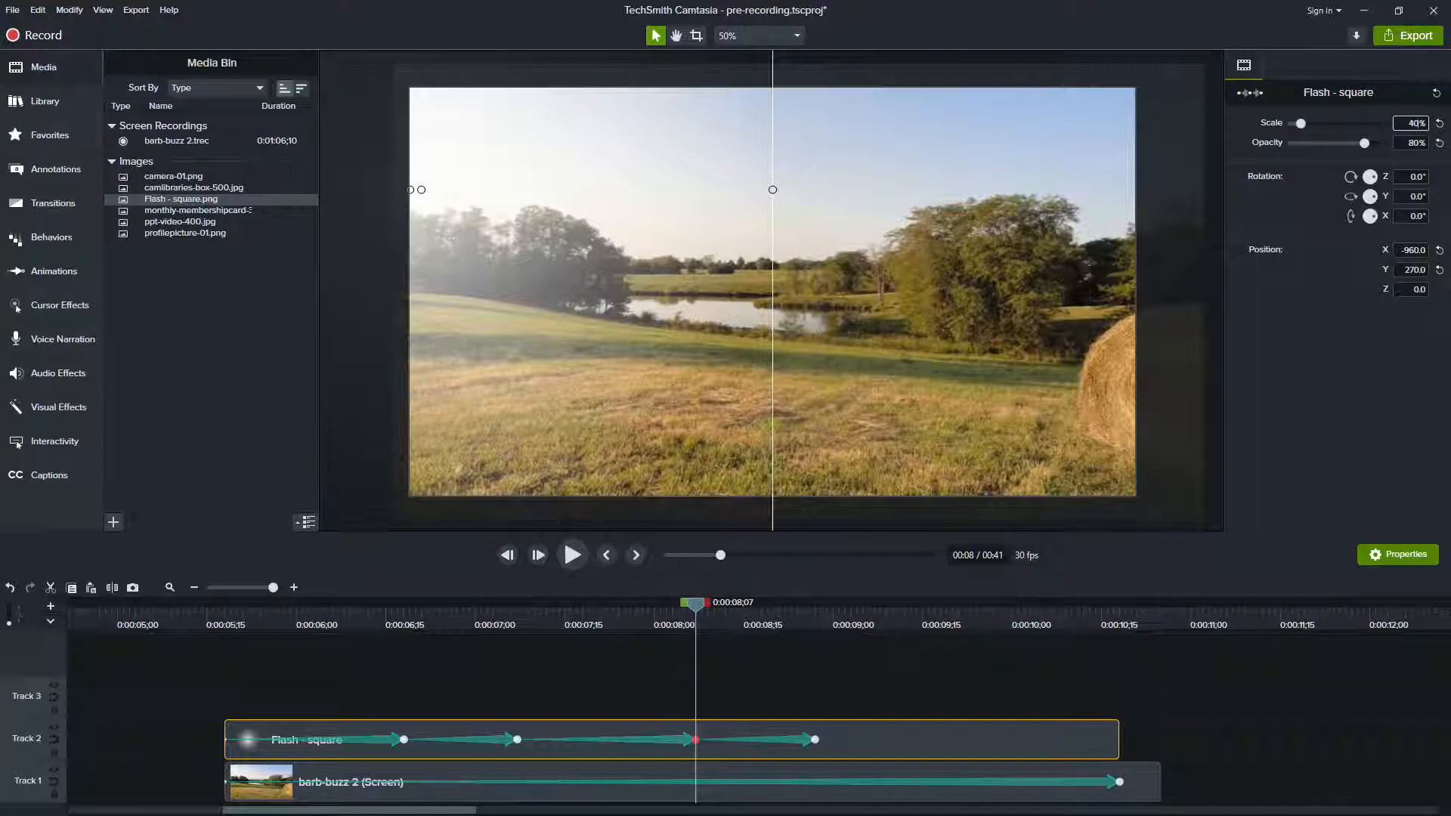
key("Return")
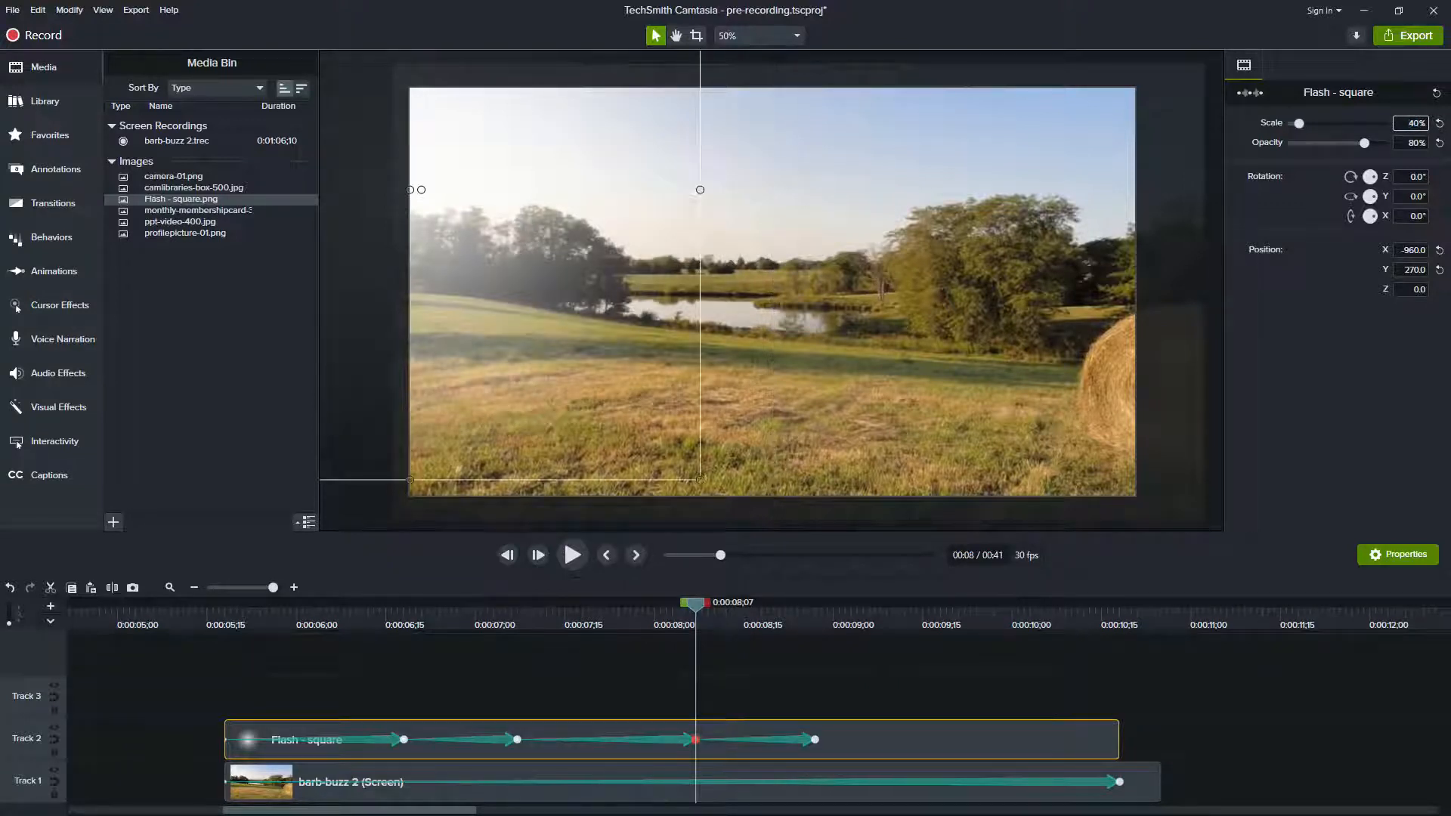
- At the fourth animation's end, 0:00:08;27, lower the flash to Y 200 and set its opacity to 32%
left_click_drag(591, 625, 814, 609)
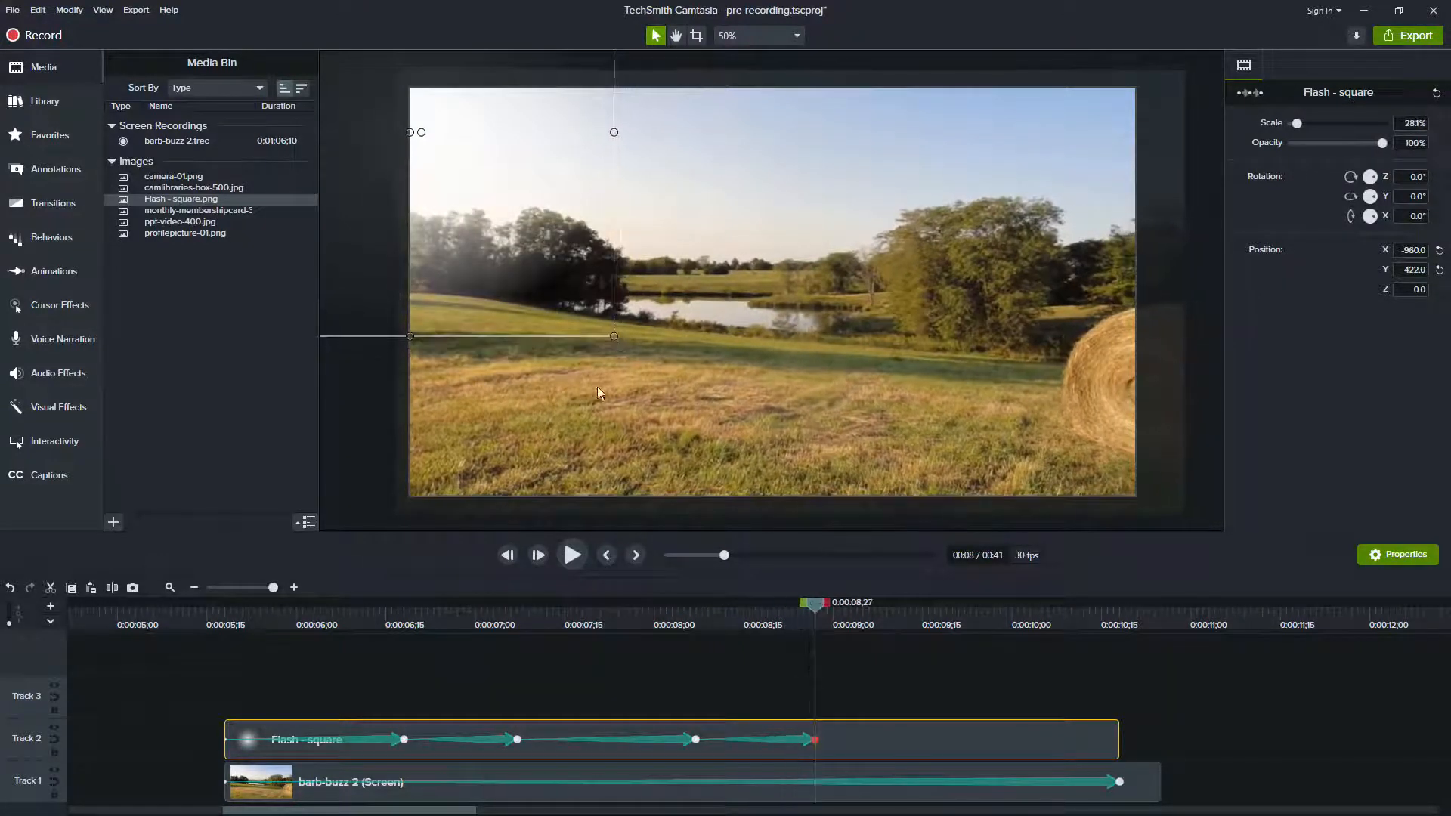
left_click_drag(420, 194, 421, 281)
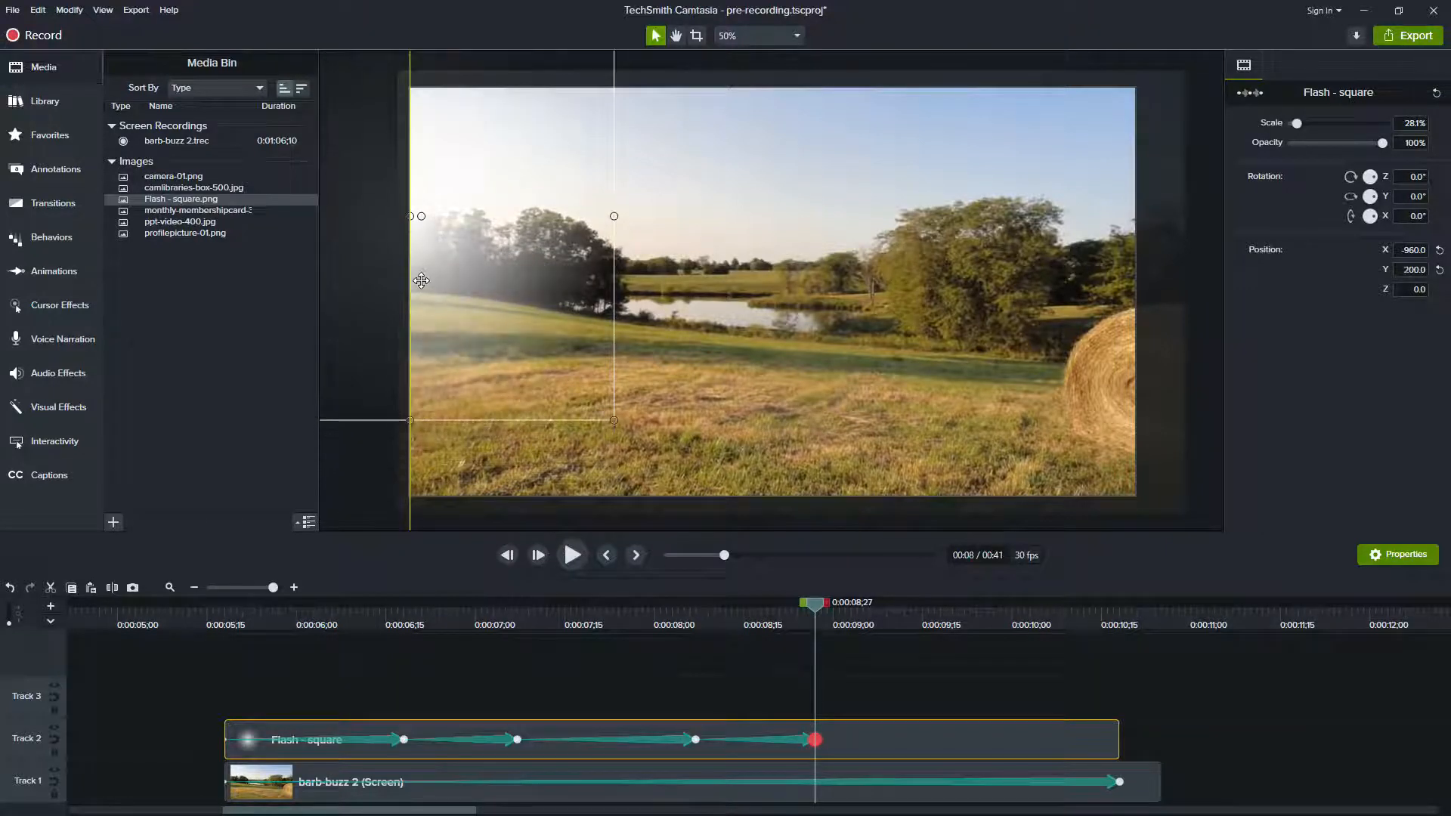
left_click_drag(707, 616, 820, 619)
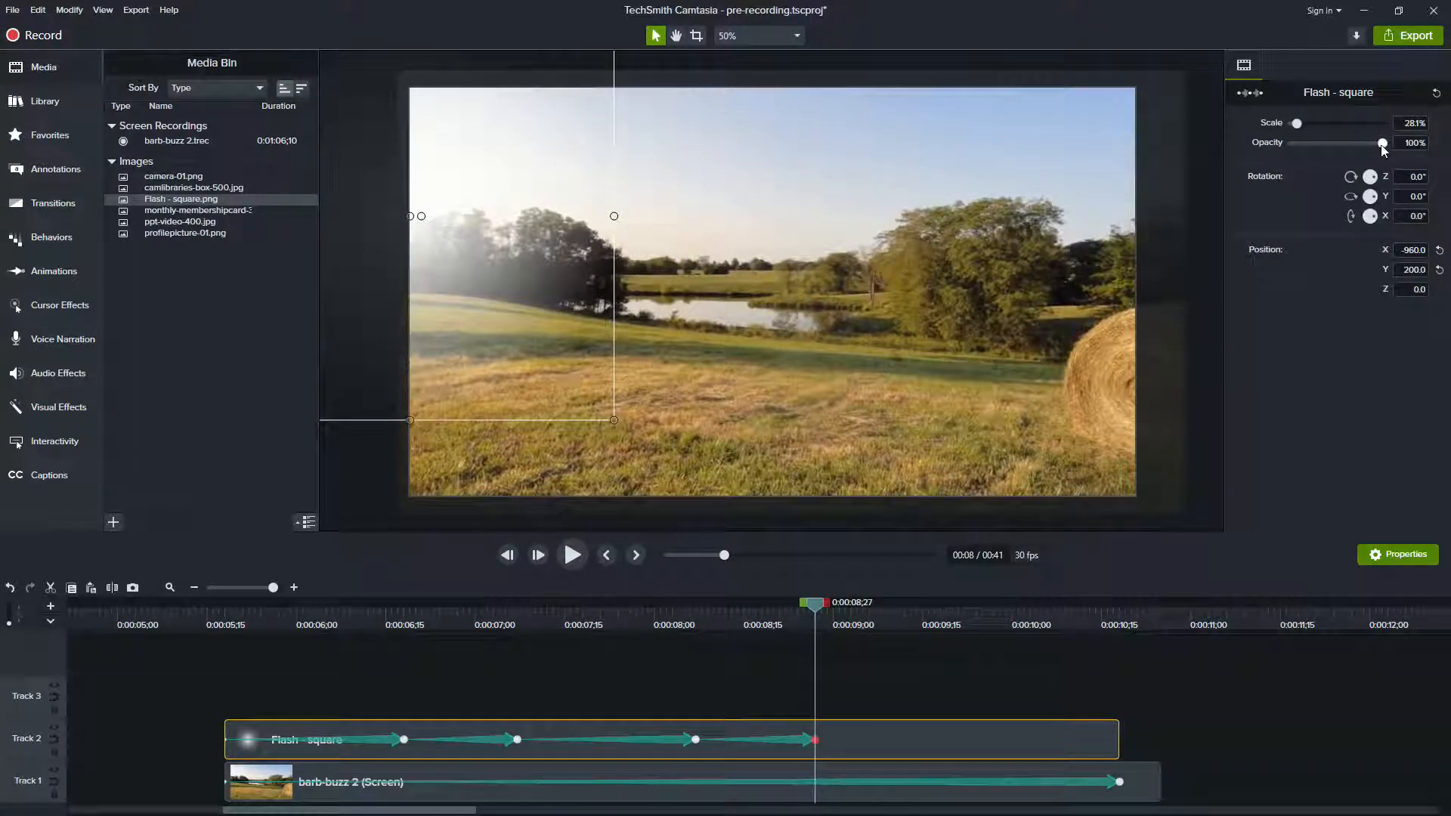
left_click_drag(1357, 147, 1327, 146)
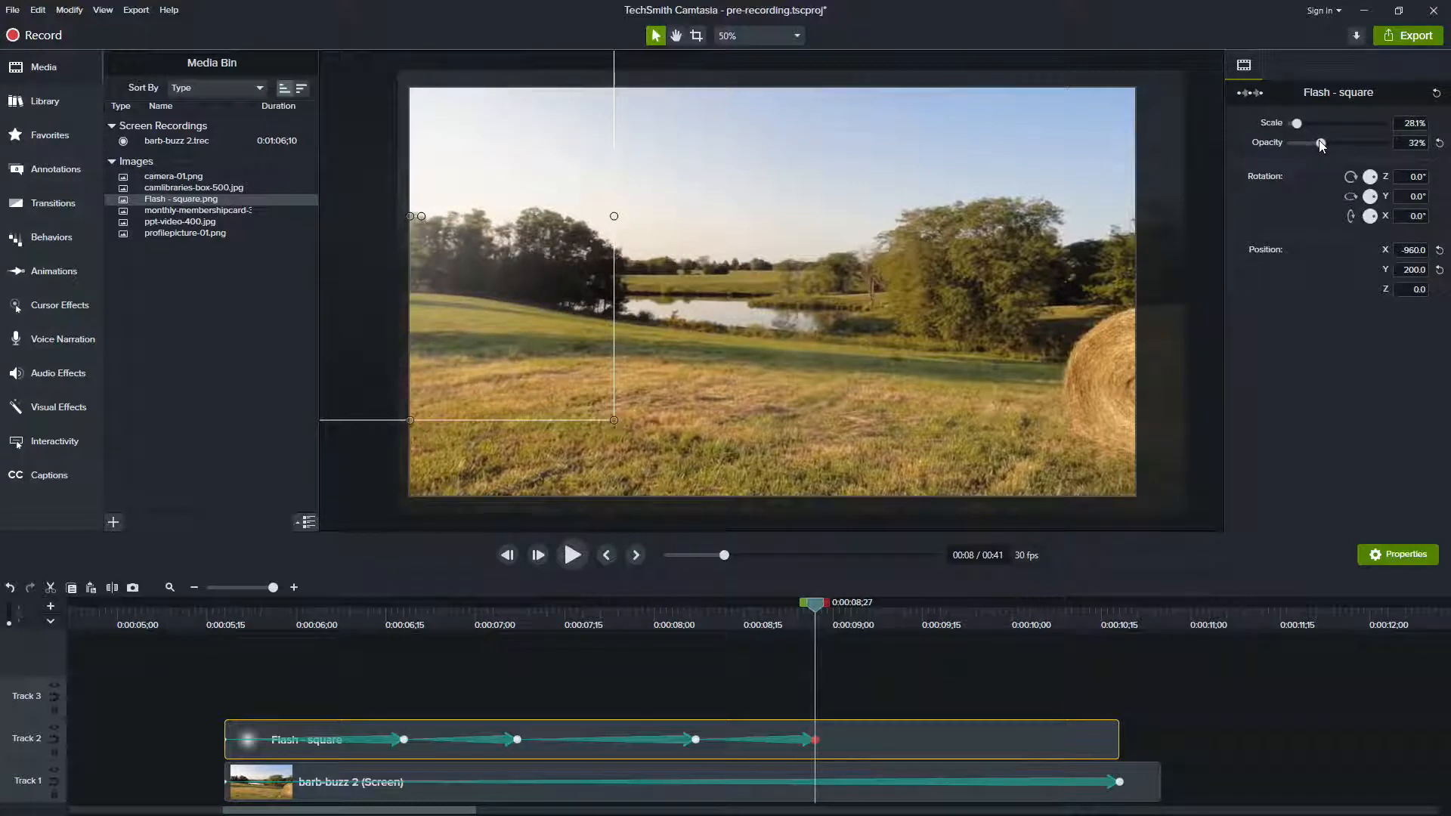
- Play and scrub through the complete flash animation from 0:00:05;18 to check its size, brightness and position changes
left_click_drag(683, 624, 218, 663)
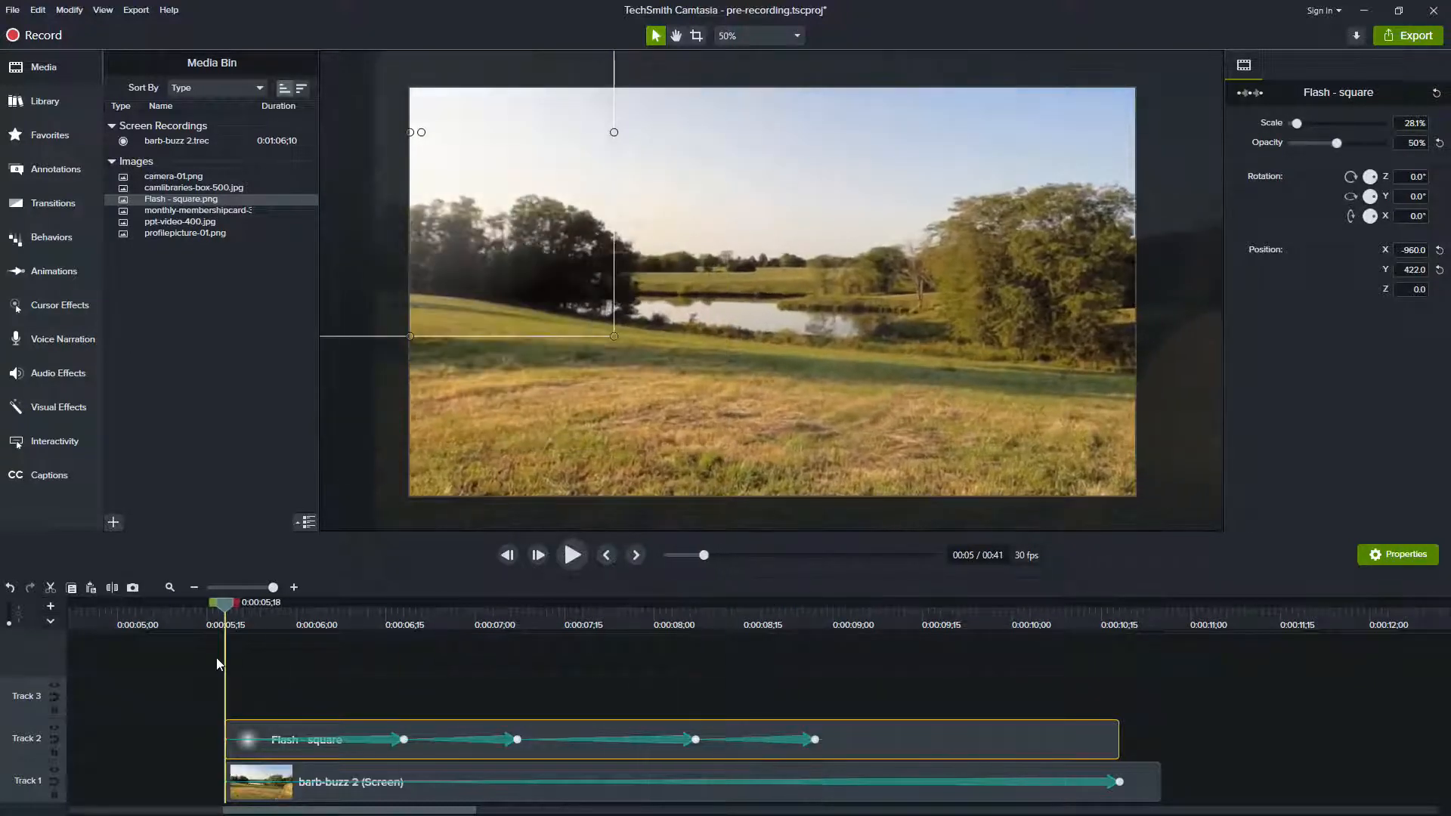
key("space")
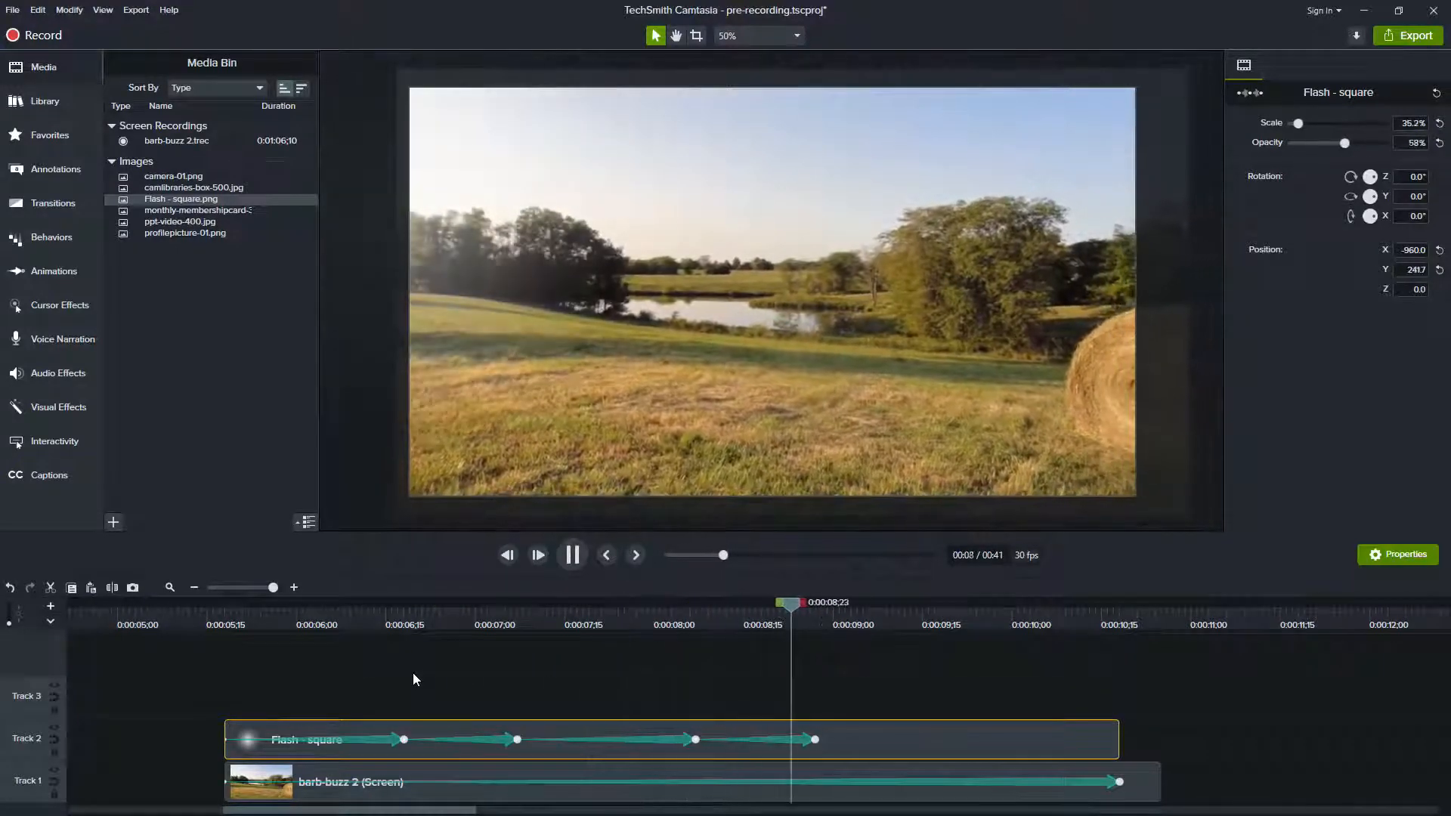
left_click(849, 672)
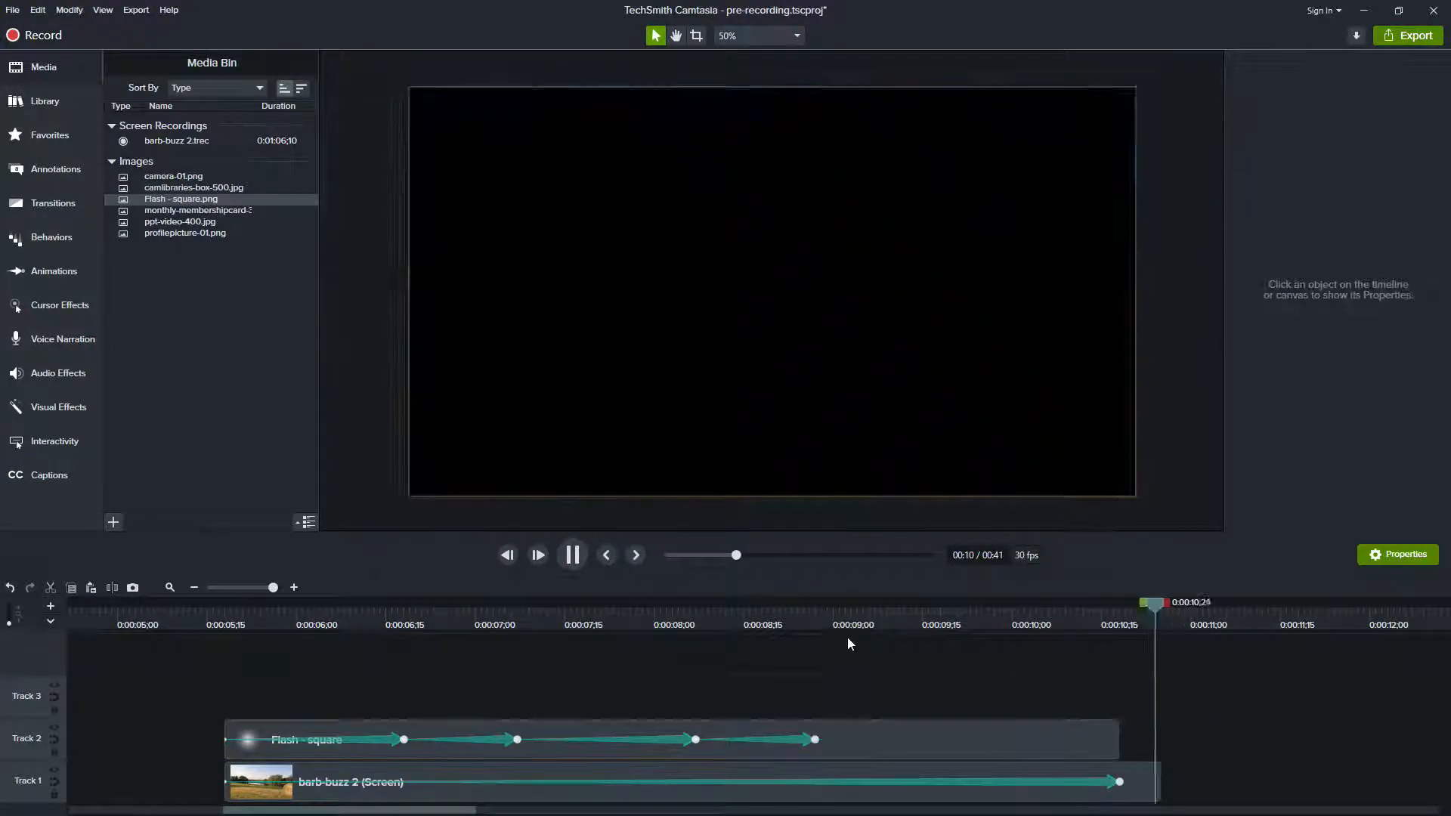
left_click(838, 624)
left_click(759, 628)
left_click_drag(760, 629, 550, 635)
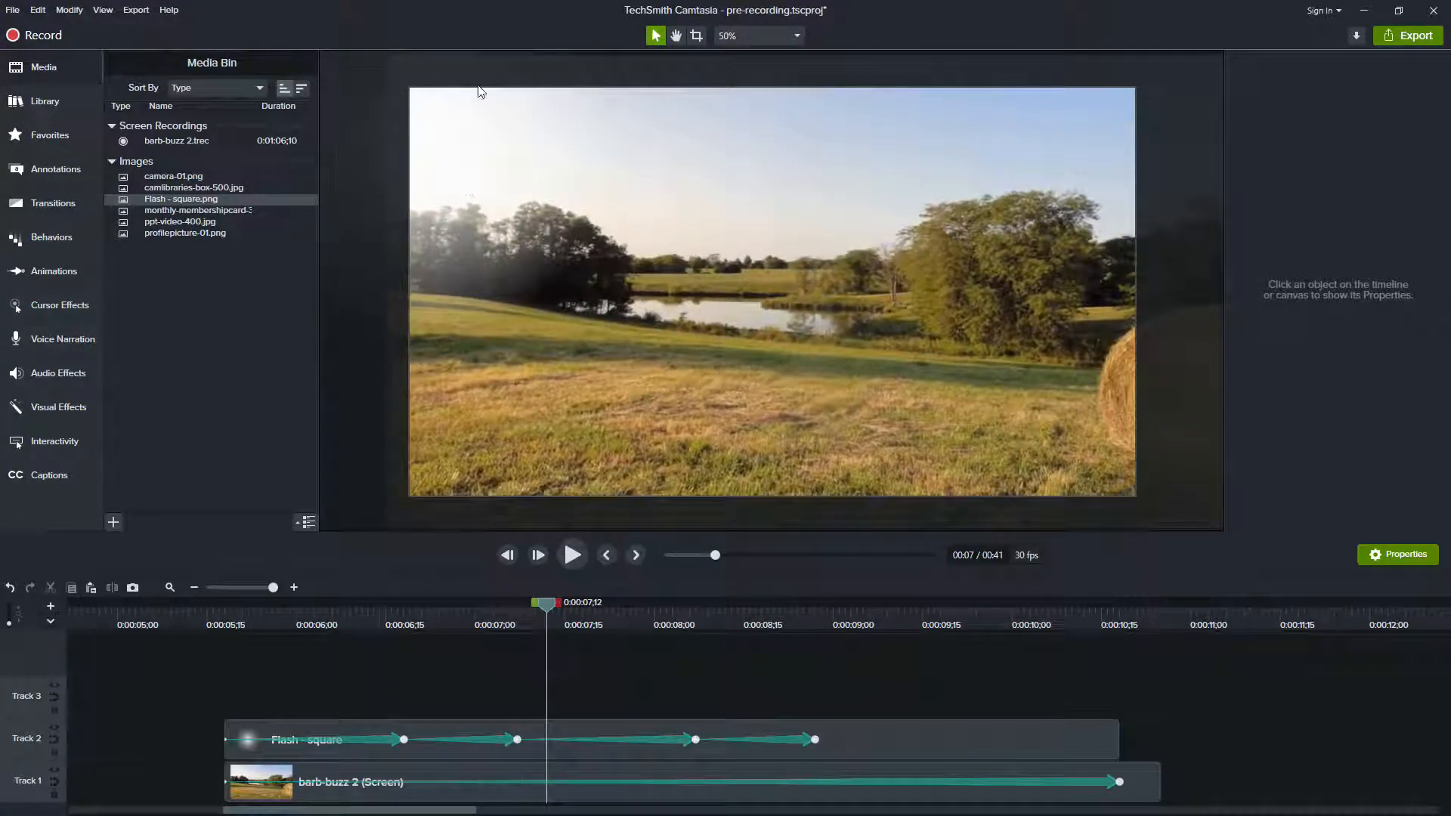
left_click_drag(854, 628, 225, 624)
key("space")
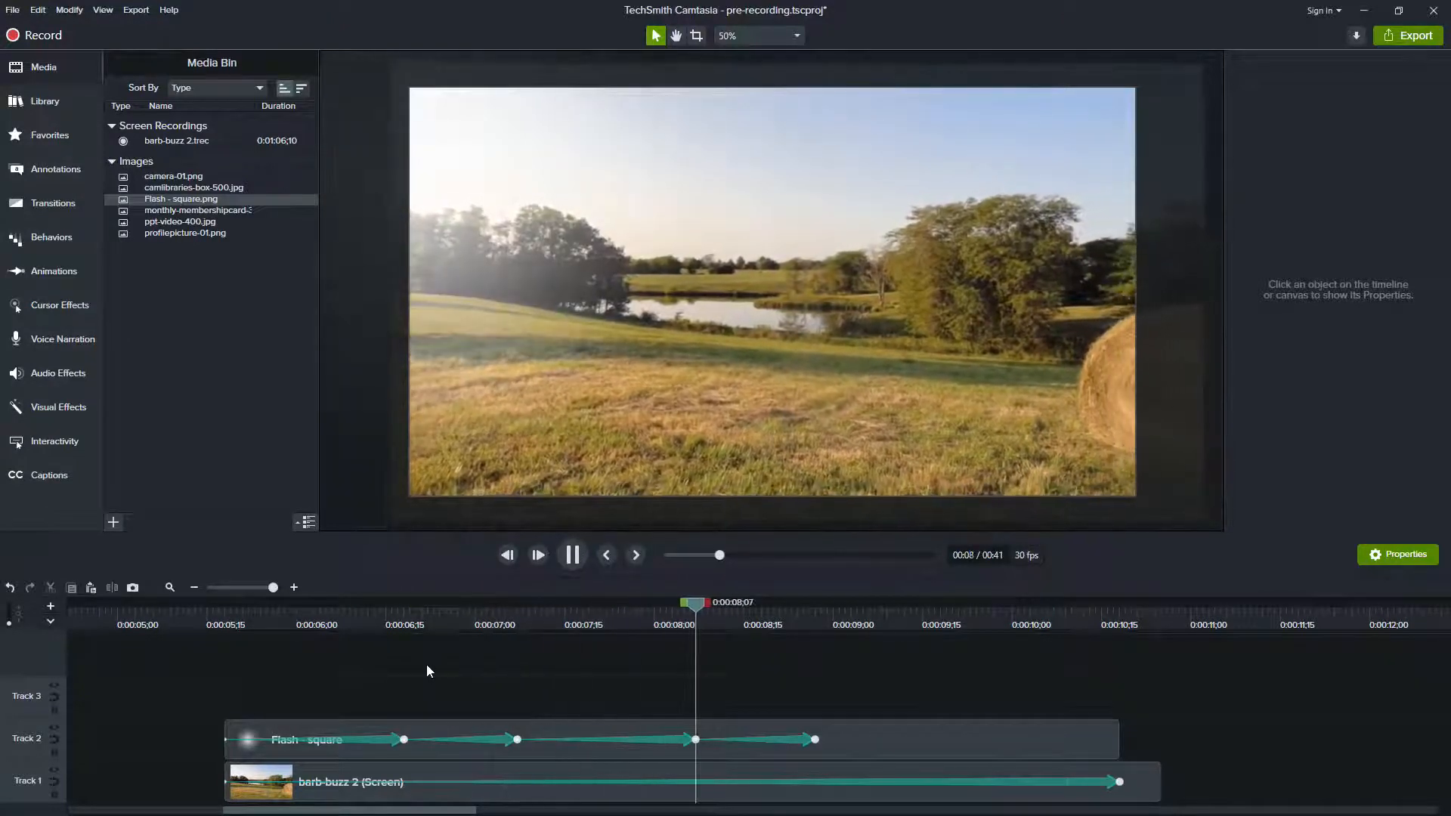
left_click_drag(688, 615, 712, 616)
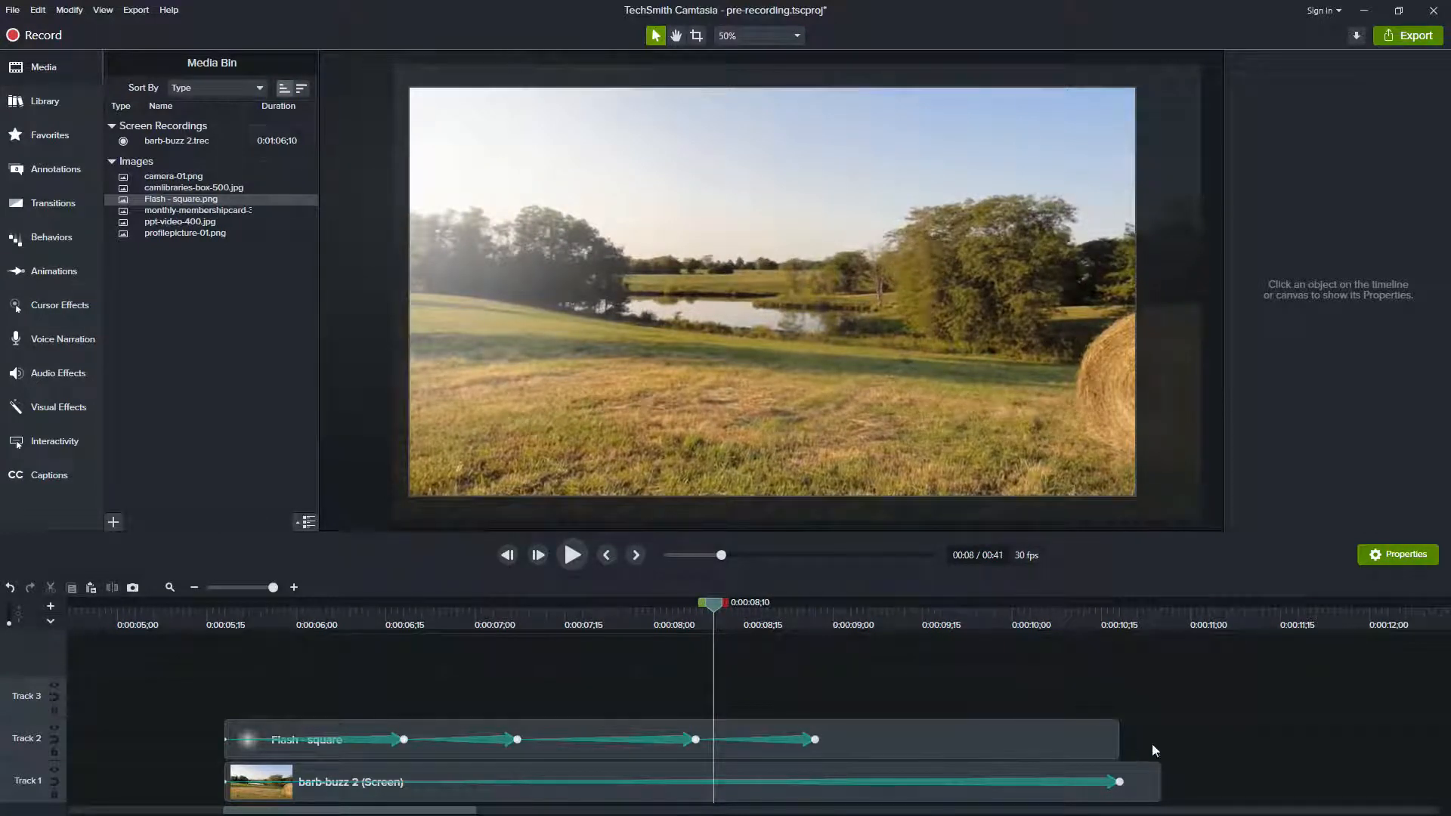
- Duplicate the animated landscape clip on Track 1, placing the copy at 0:00:11;04
left_click(1141, 782)
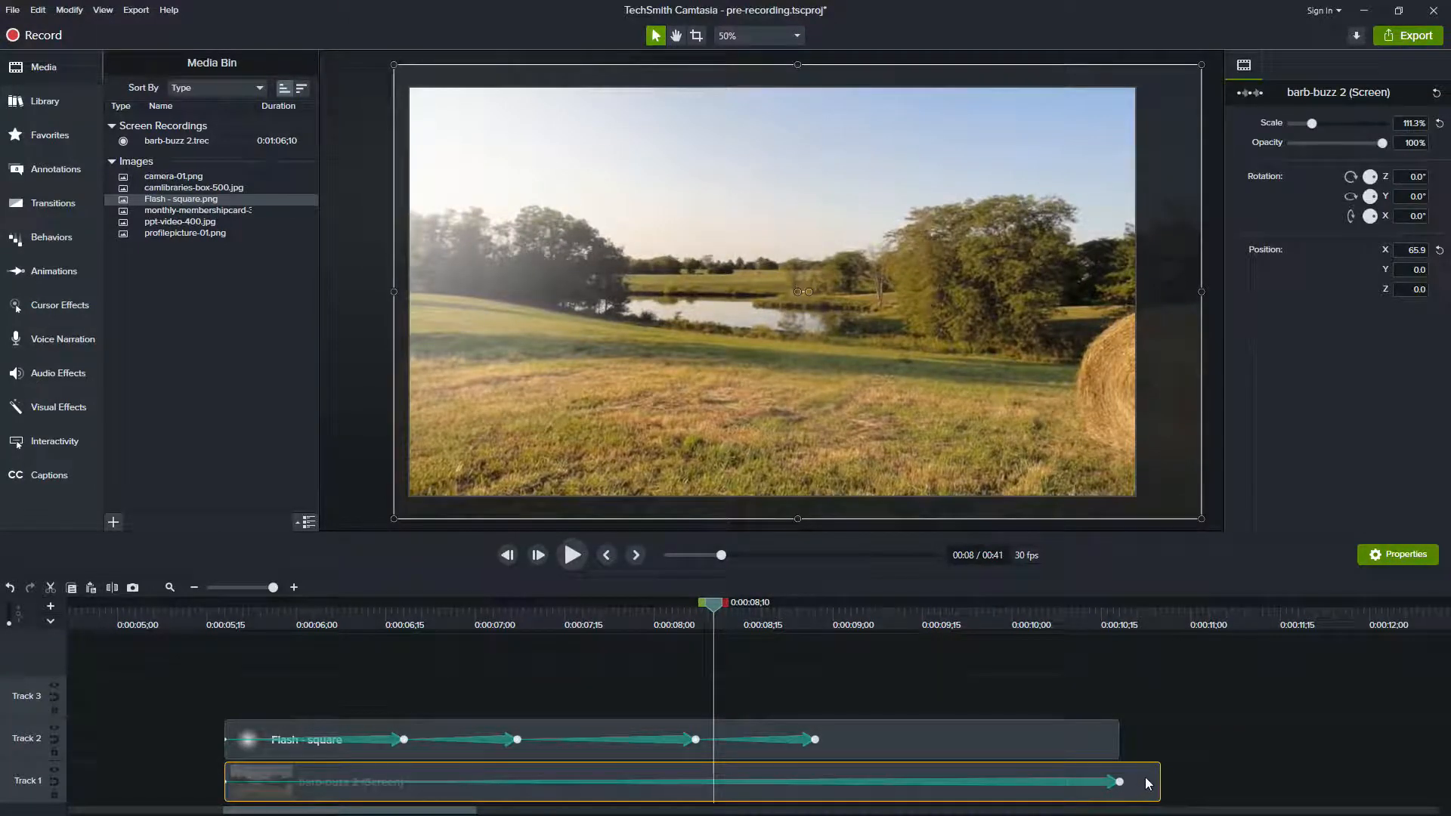
left_click(1212, 616)
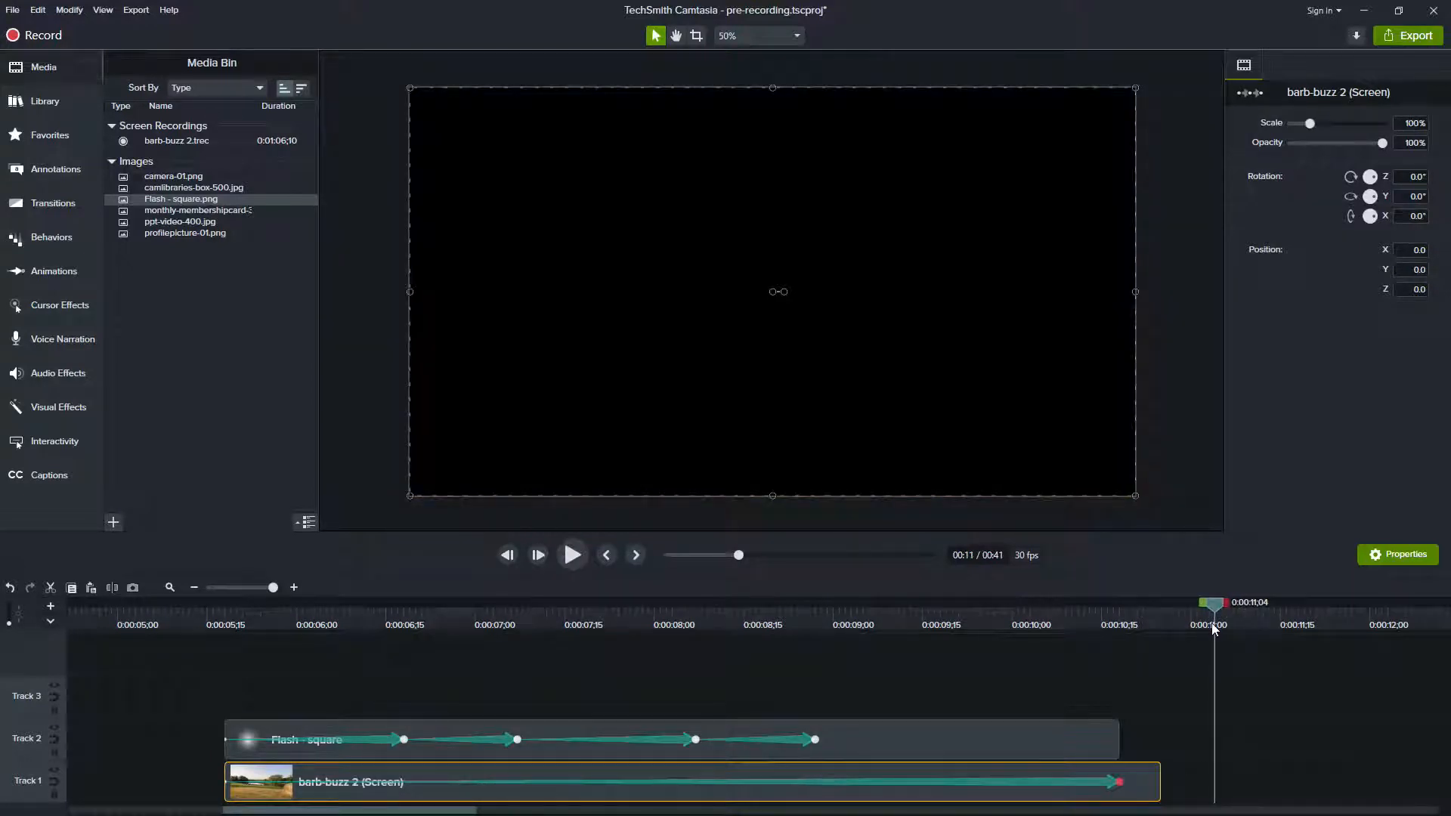
key("ctrl+v")
left_click_drag(408, 811, 587, 811)
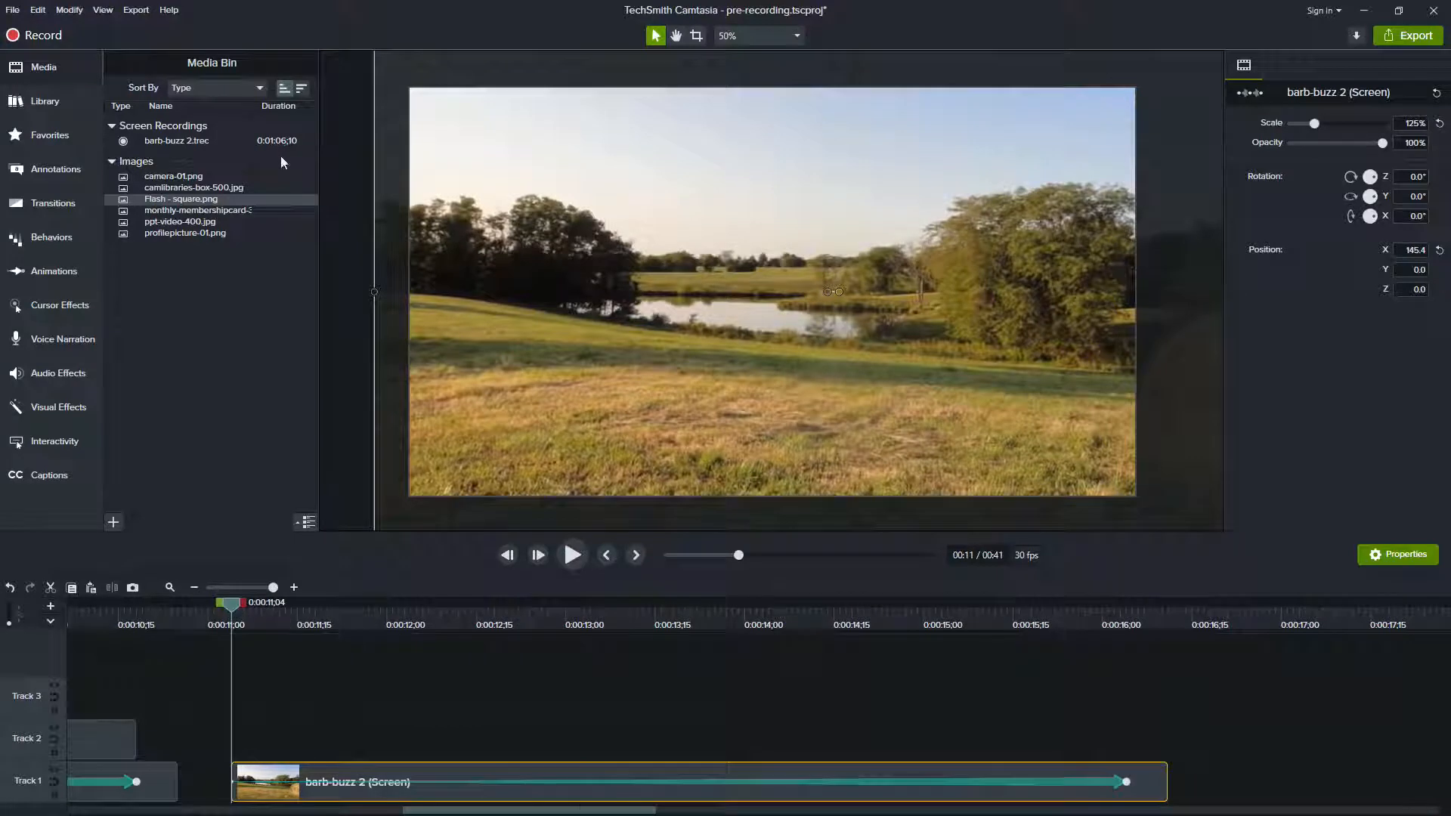
- Add Flash - square.png on Track 2 above the duplicated landscape clip and position it at X -960, Y 410
left_click_drag(182, 198, 287, 741)
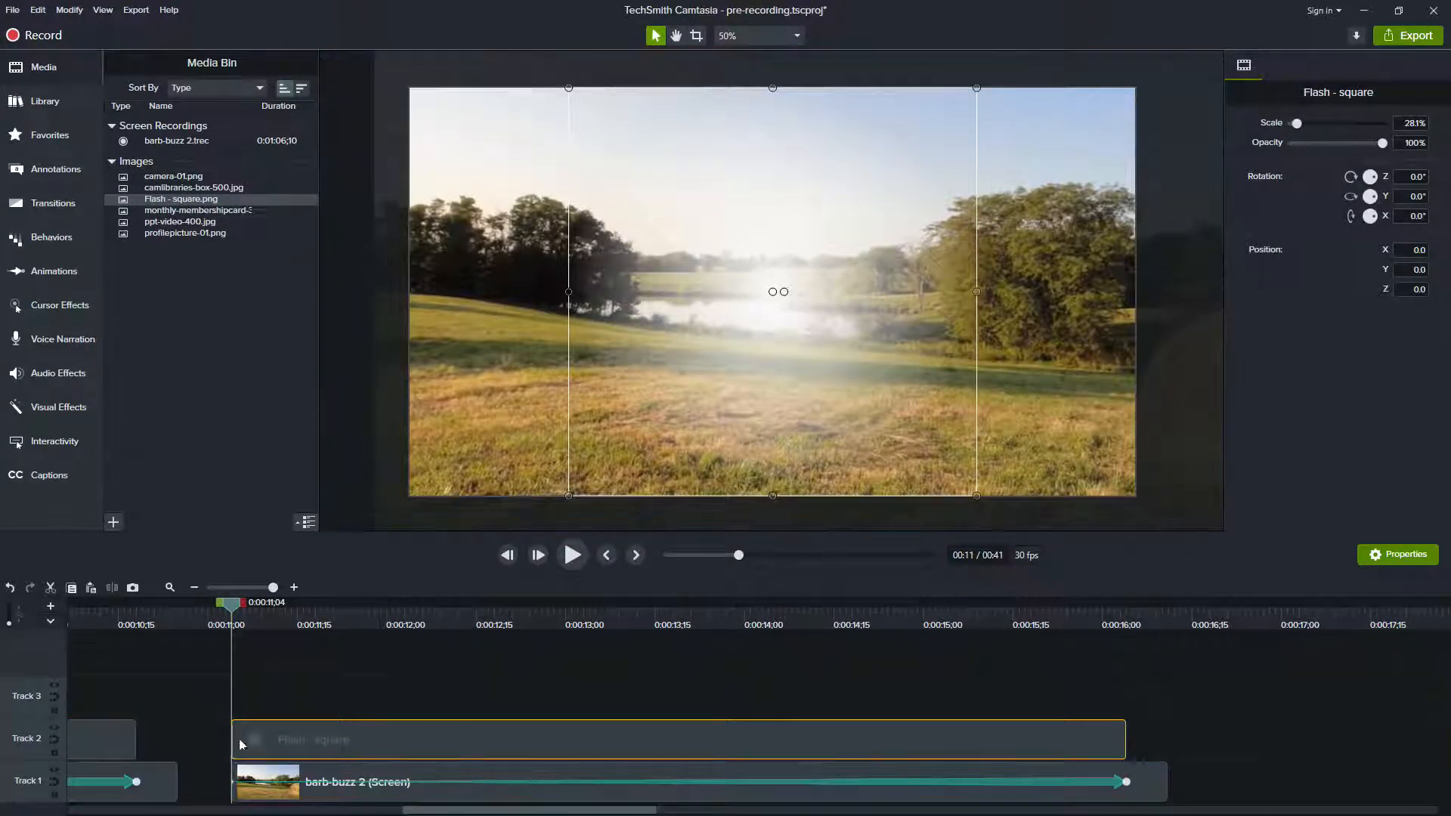
left_click_drag(679, 381, 390, 200)
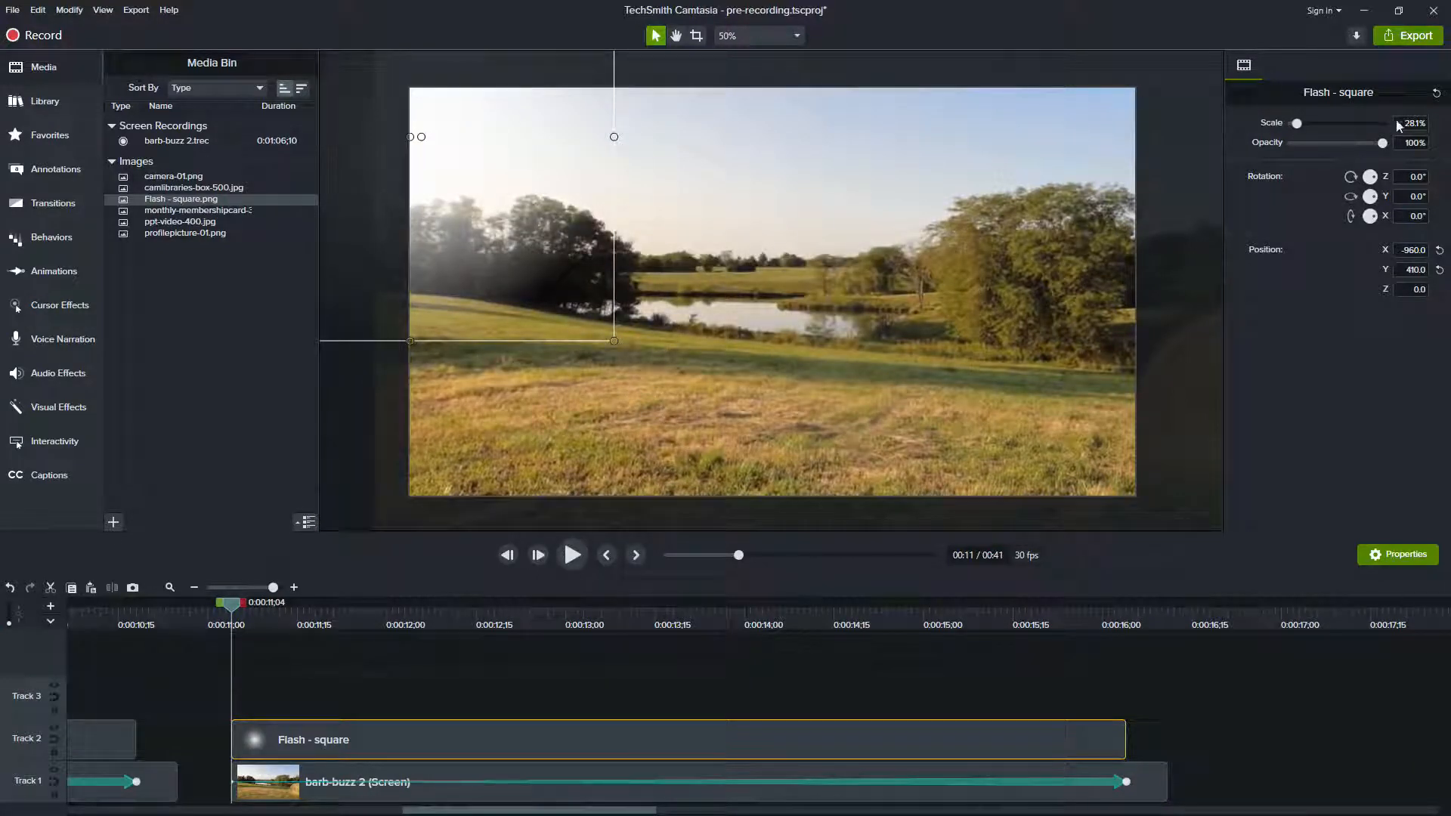
- Add three animations to the new flash clip, ending at 0:00:12;05, 0:00:13;00 and 0:00:13;23
left_click_drag(348, 615, 415, 618)
key("shift+a")
left_click(567, 616)
key("shift+a")
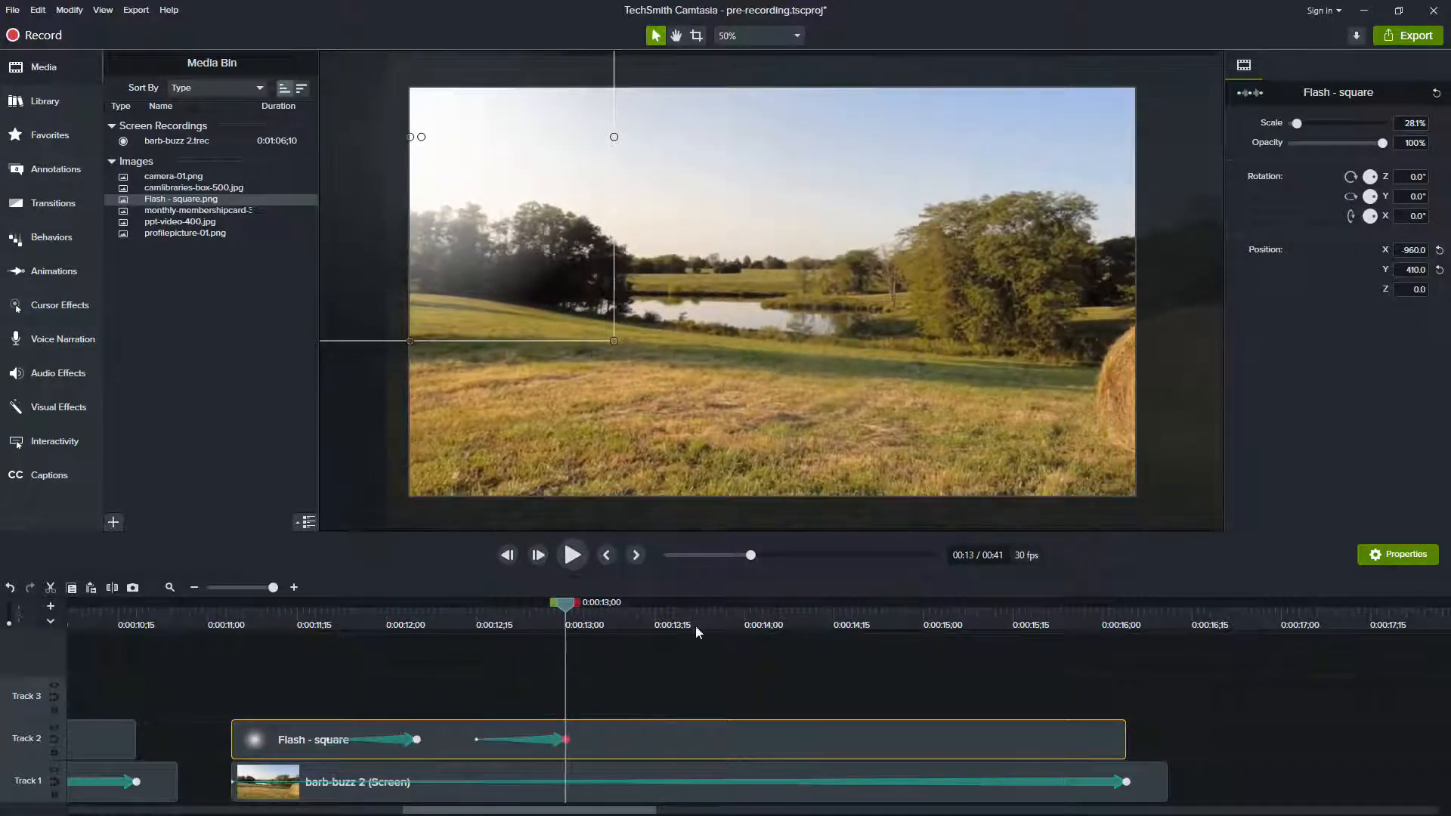
left_click(700, 615)
key("shift+a")
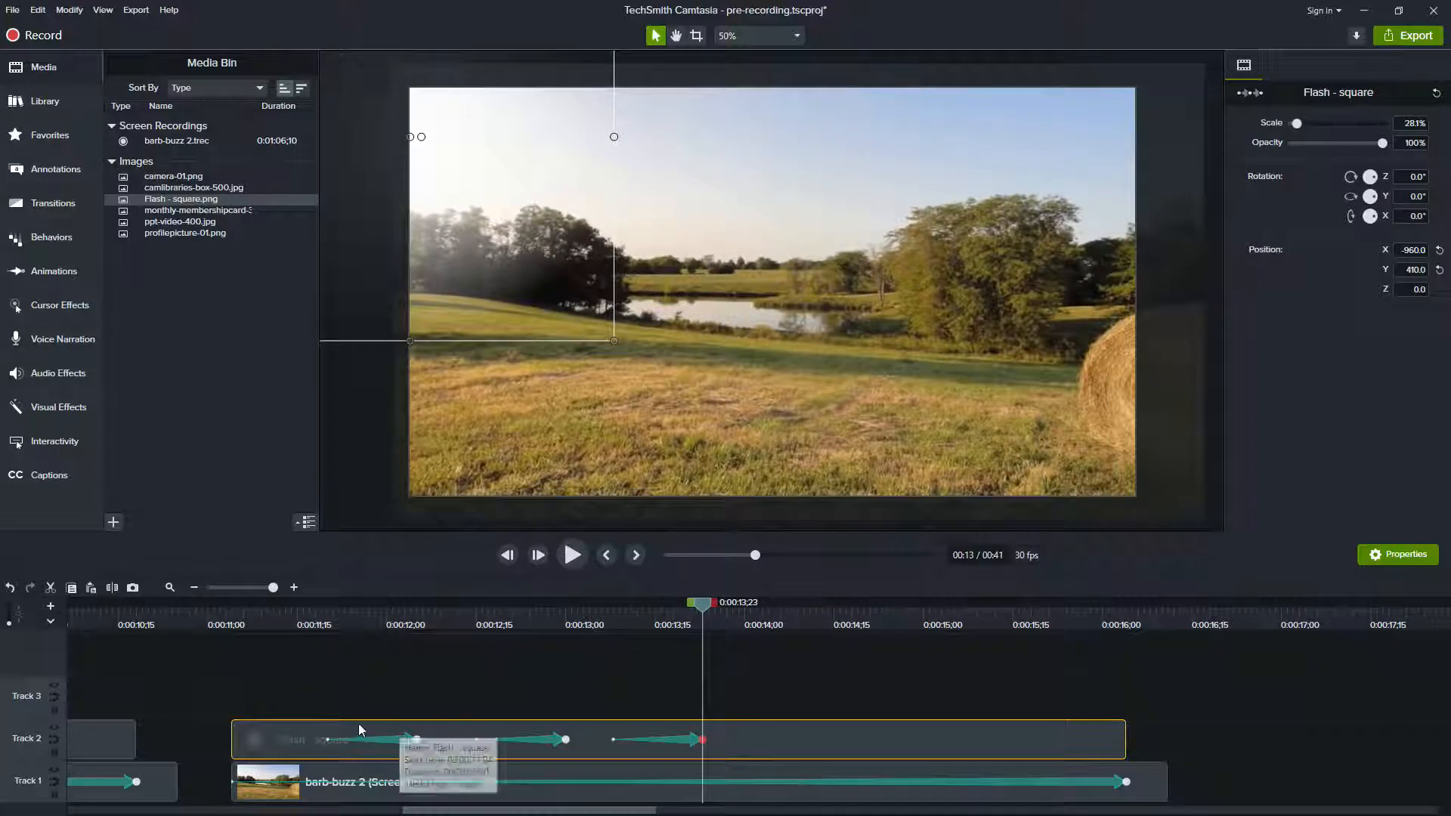
- Stretch the three flash animations end to end from the clip's start, with the second ending at 0:00:12;25 and the third at 0:00:13;25
left_click_drag(329, 738, 233, 738)
mouse_move(510, 733)
left_mouse_down()
mouse_move(476, 748)
mouse_move(536, 738)
left_mouse_up()
left_click_drag(687, 741, 523, 741)
left_click_drag(681, 739, 714, 740)
- At 0:00:12;05, paste the copied properties onto the flash for 50% scale and move it to X -594, Y 540
left_click_drag(559, 617, 414, 633)
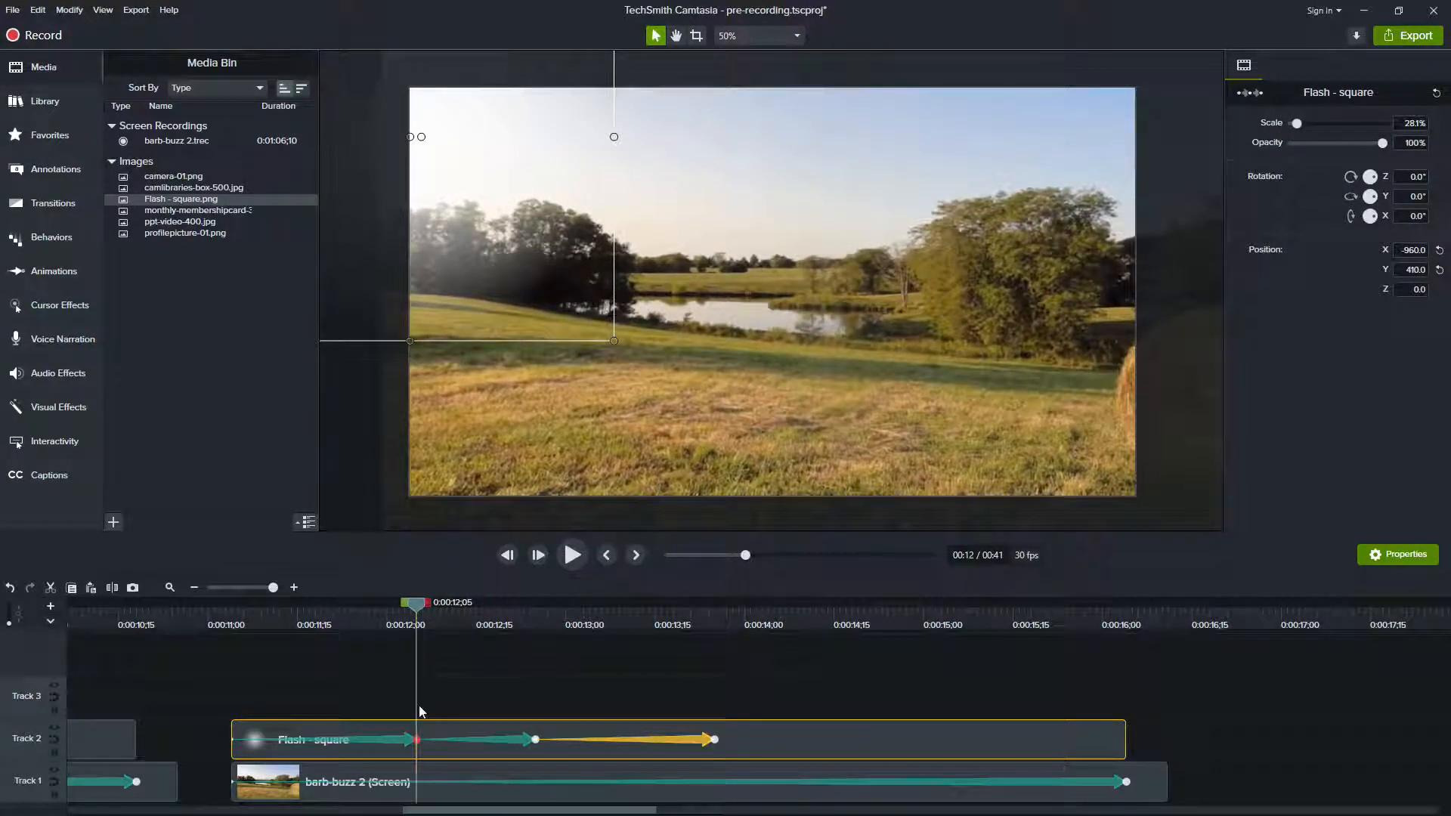
right_click(419, 729)
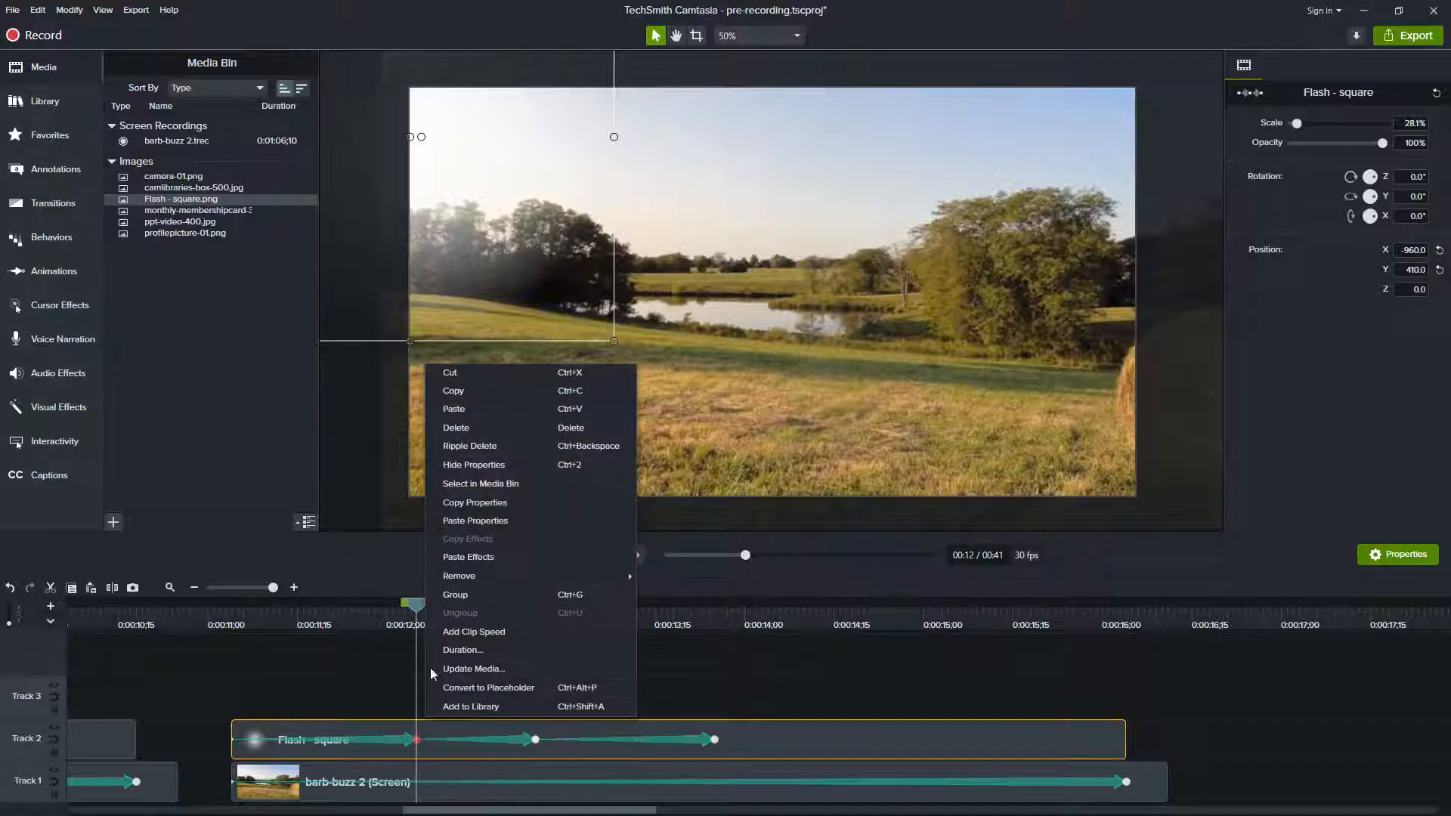
left_click(481, 521)
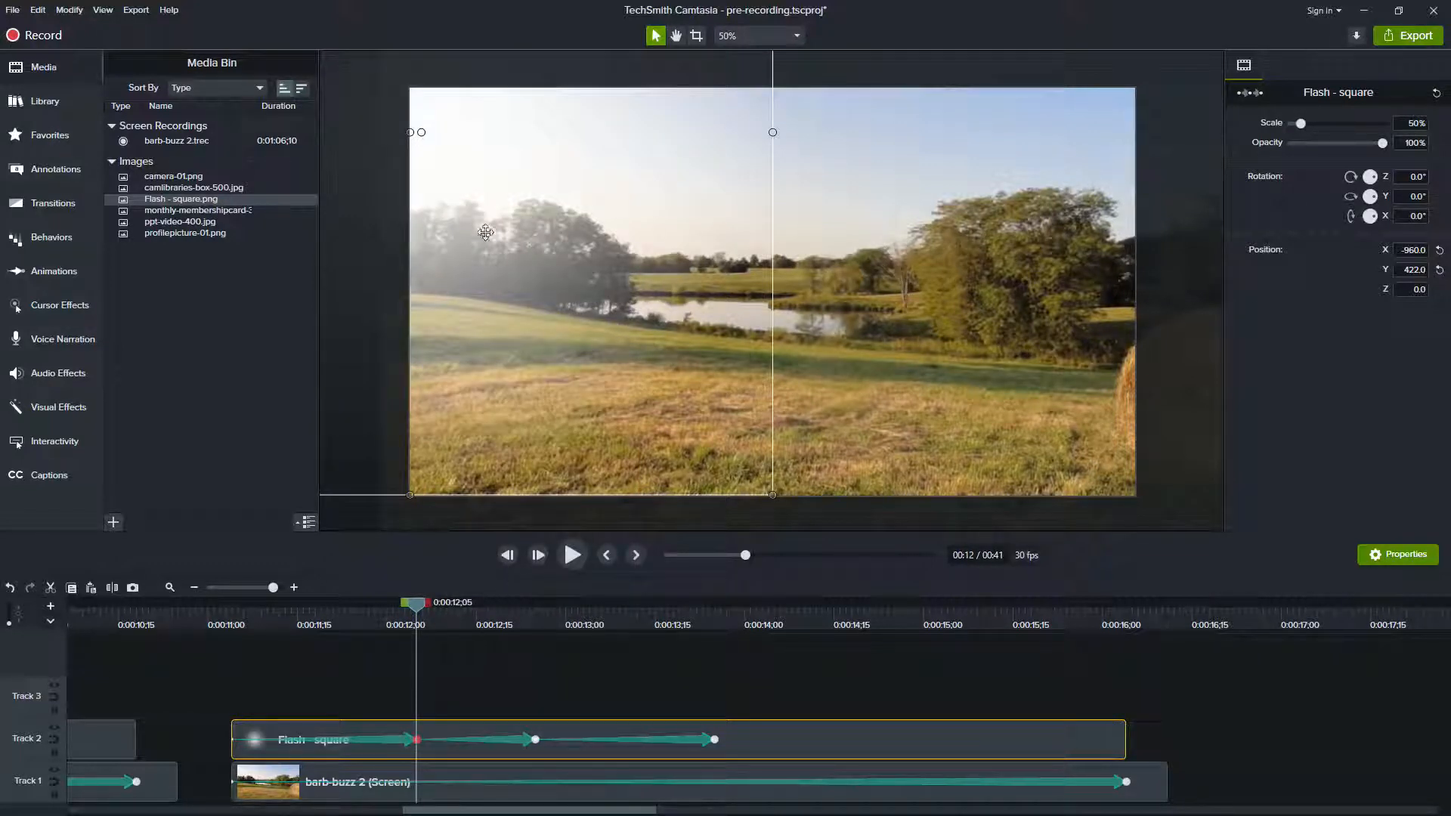
left_click_drag(453, 207, 592, 163)
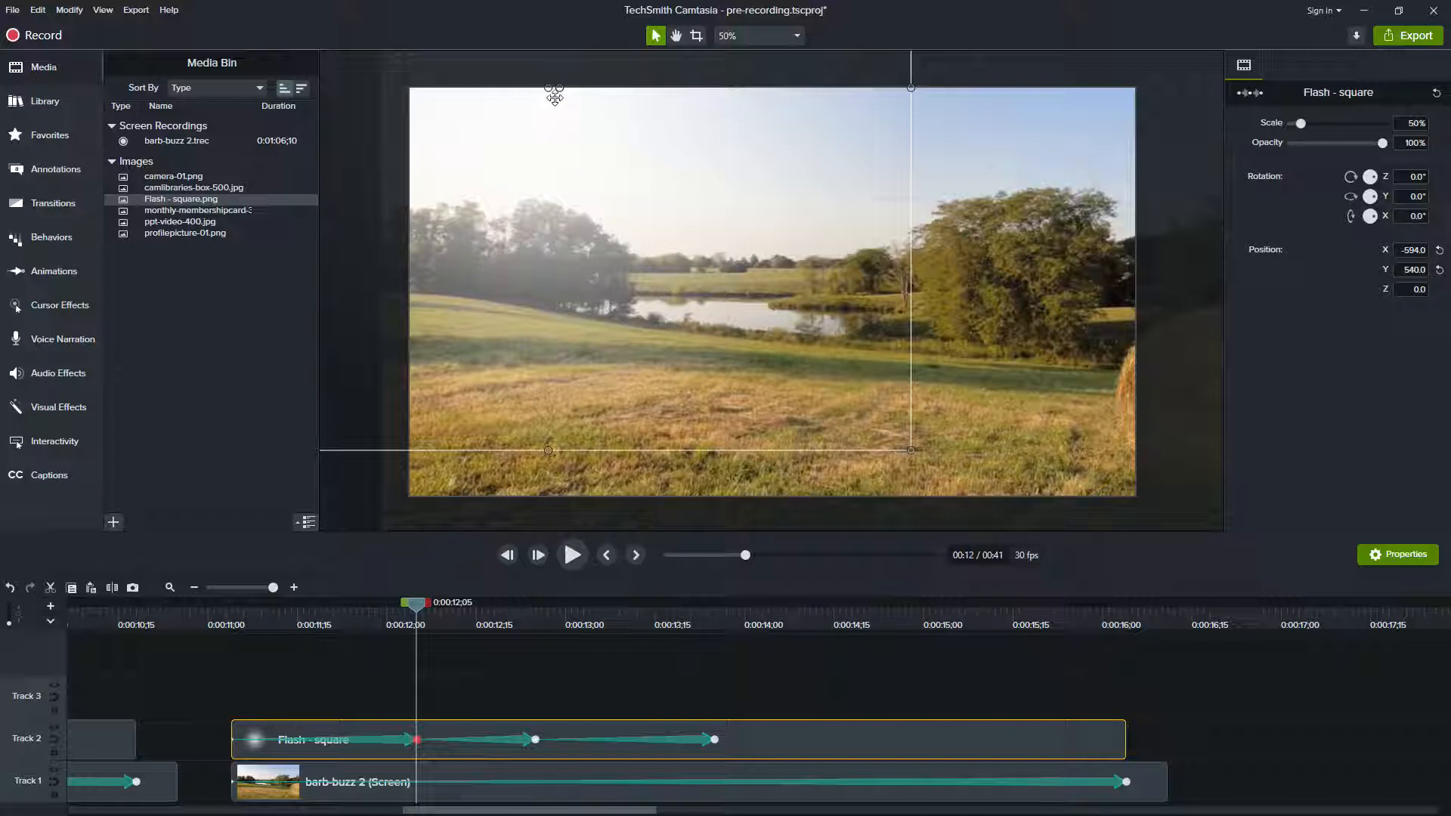
- Move the flash to X -232, Y 540 at 0:00:12;25, and to X 212, Y 212 with 46% opacity at 0:00:13;25
left_click_drag(419, 611, 544, 614)
left_click_drag(460, 316, 722, 240)
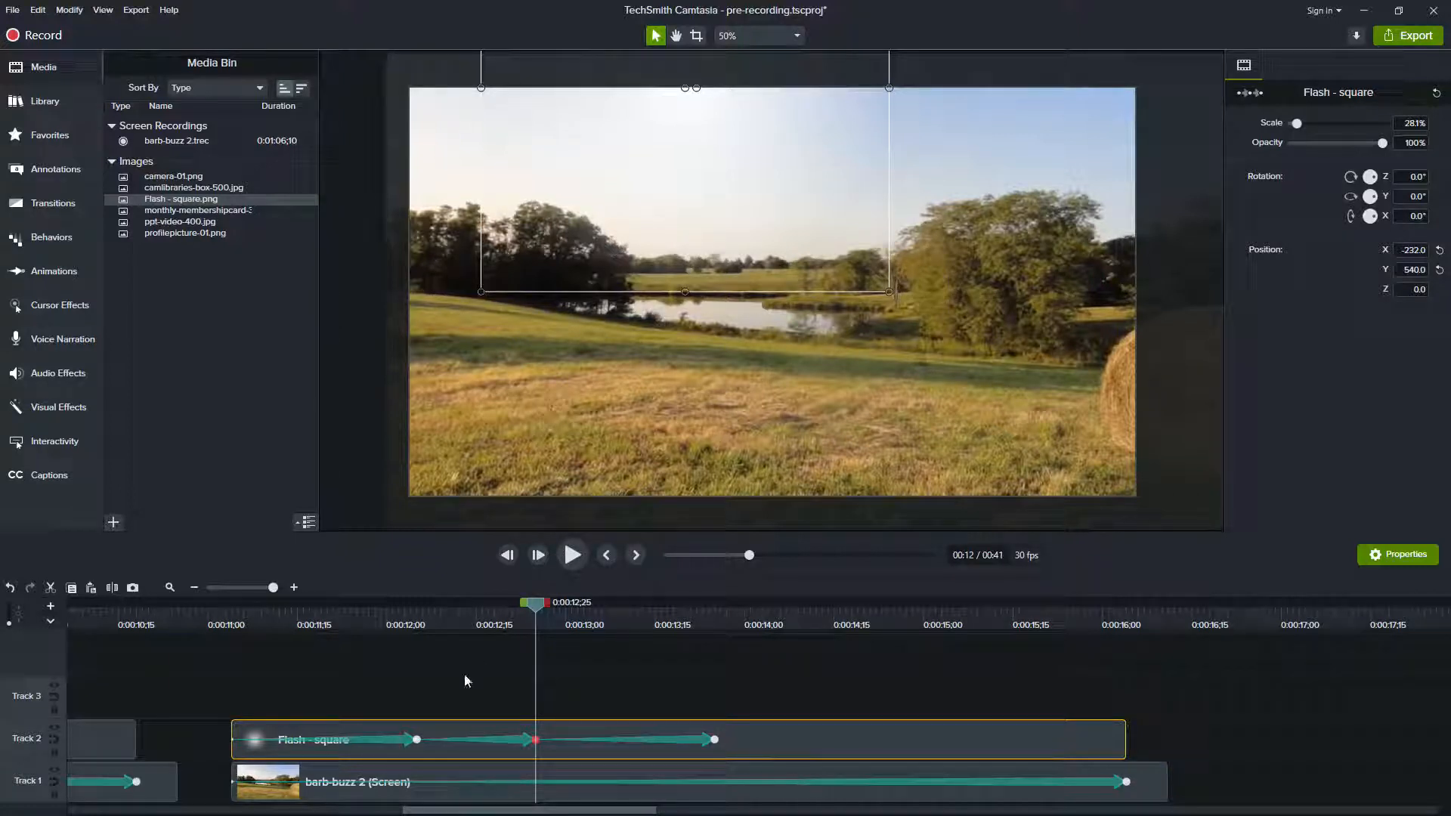
left_click_drag(544, 606, 714, 607)
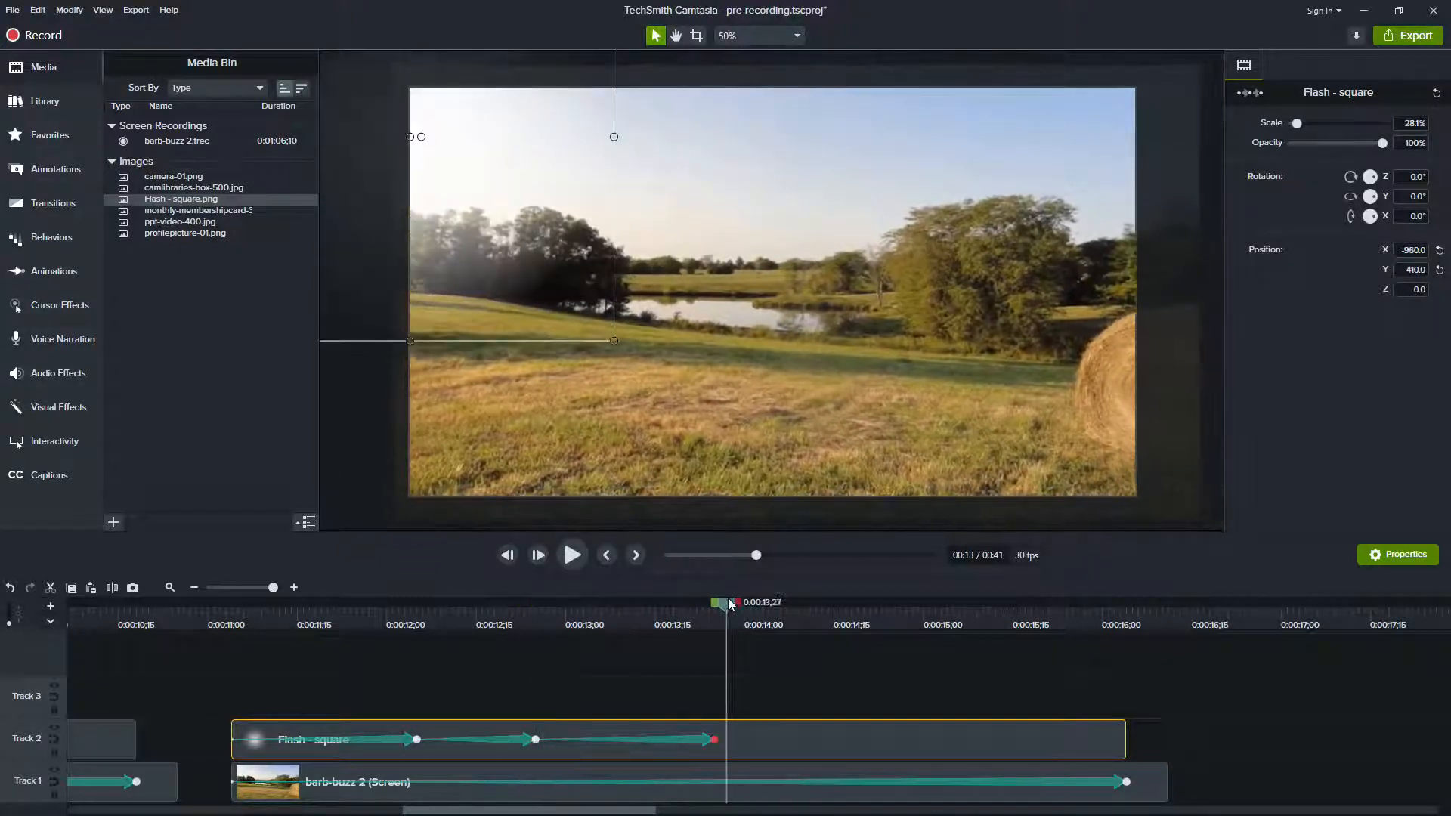
left_click_drag(463, 170, 904, 262)
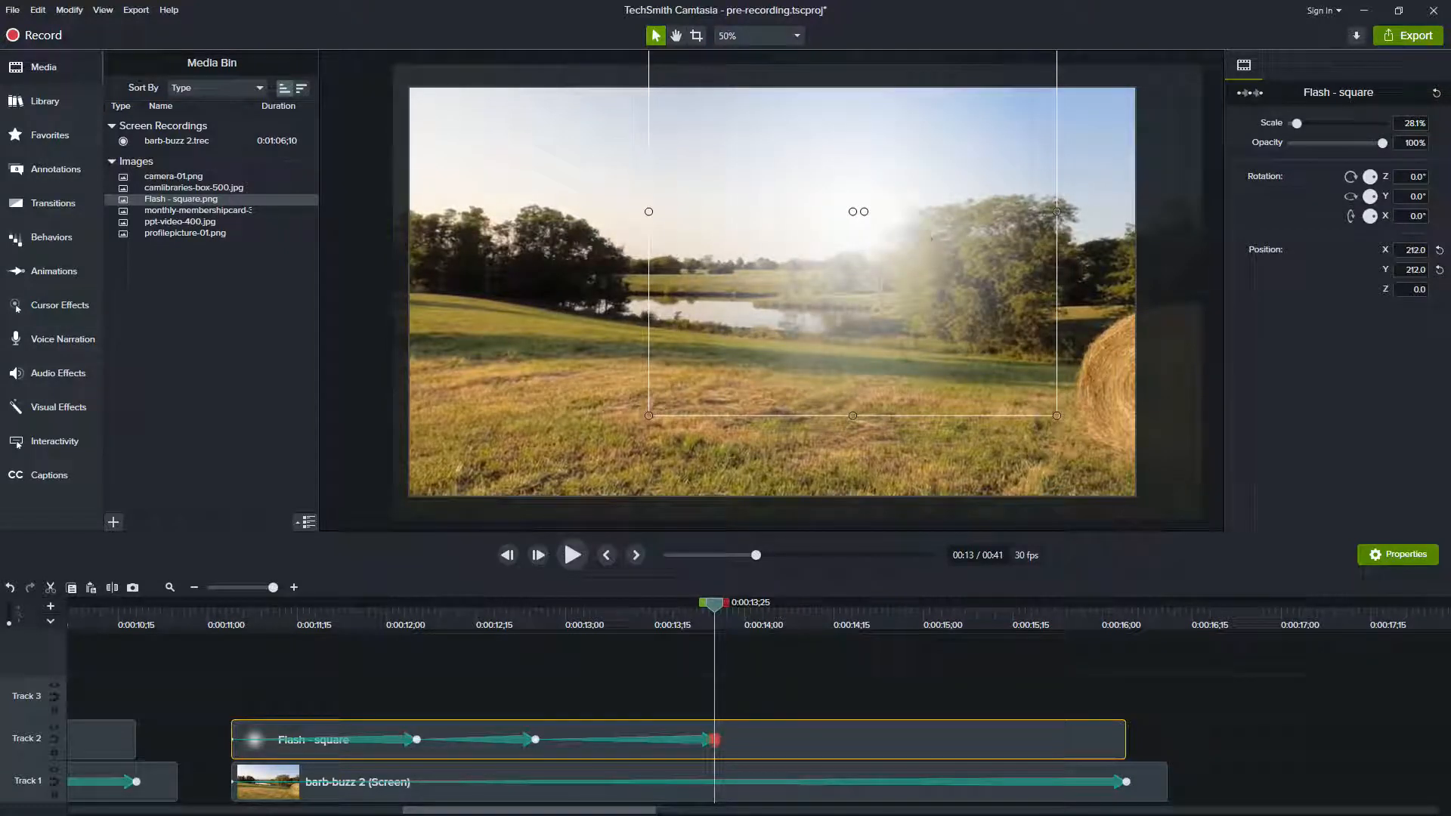
left_click_drag(1384, 149, 1339, 151)
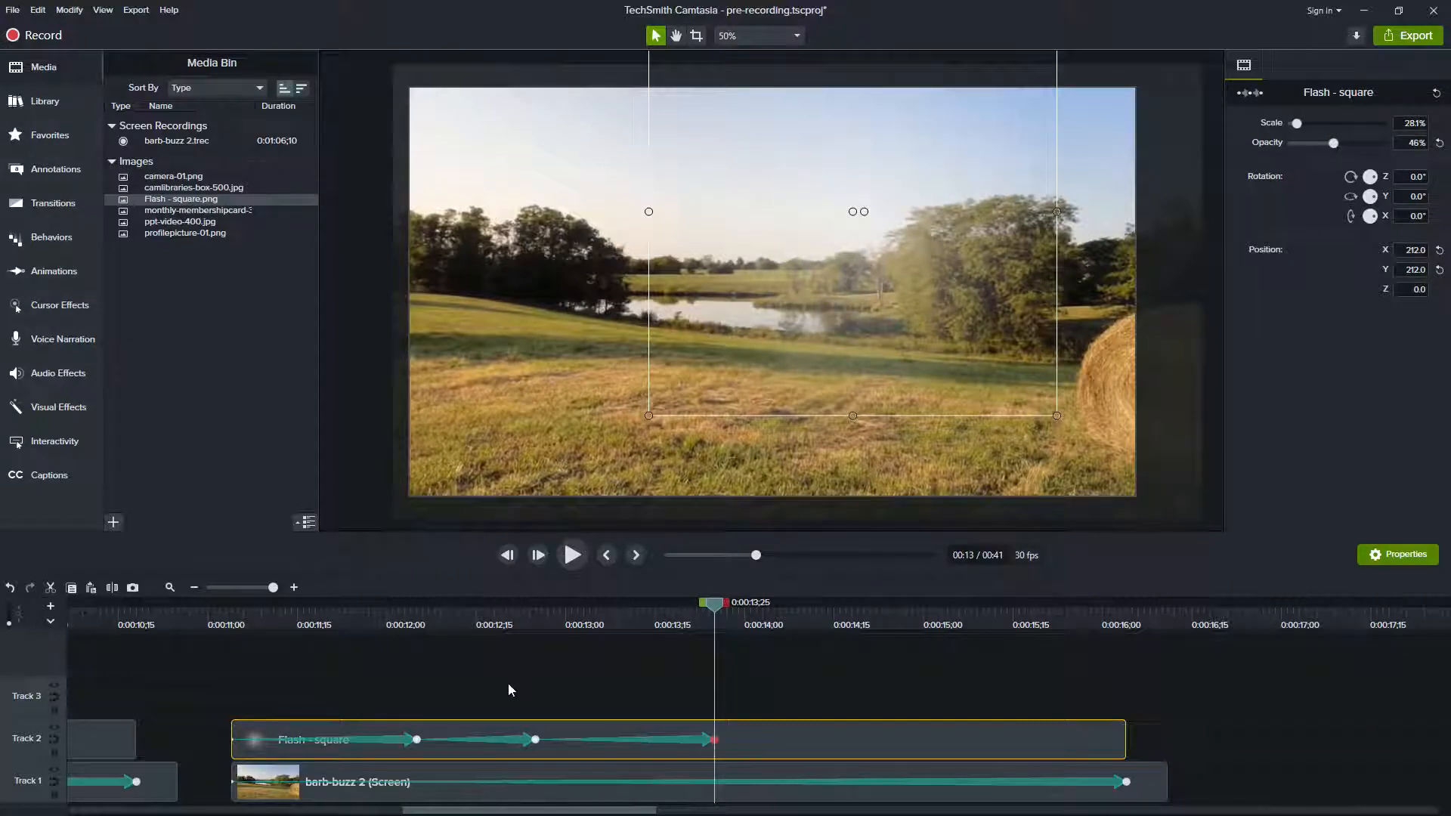
- At 0:00:12;25, reposition the flash to X -186, Y 352, and play the animation from 0:00:11;04
left_click(539, 617)
left_click_drag(734, 207, 745, 263)
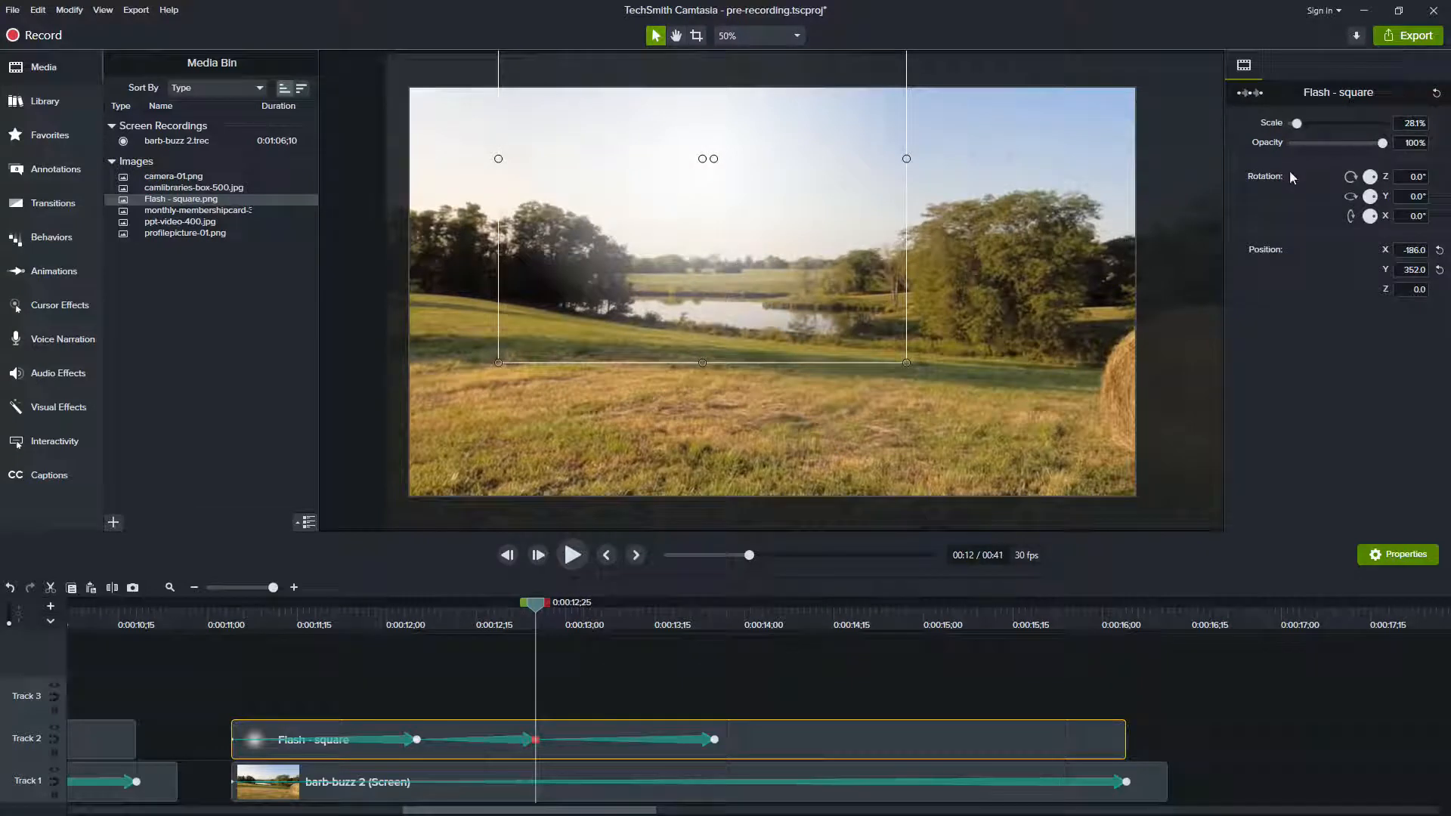
left_click_drag(330, 624, 233, 632)
key("space")
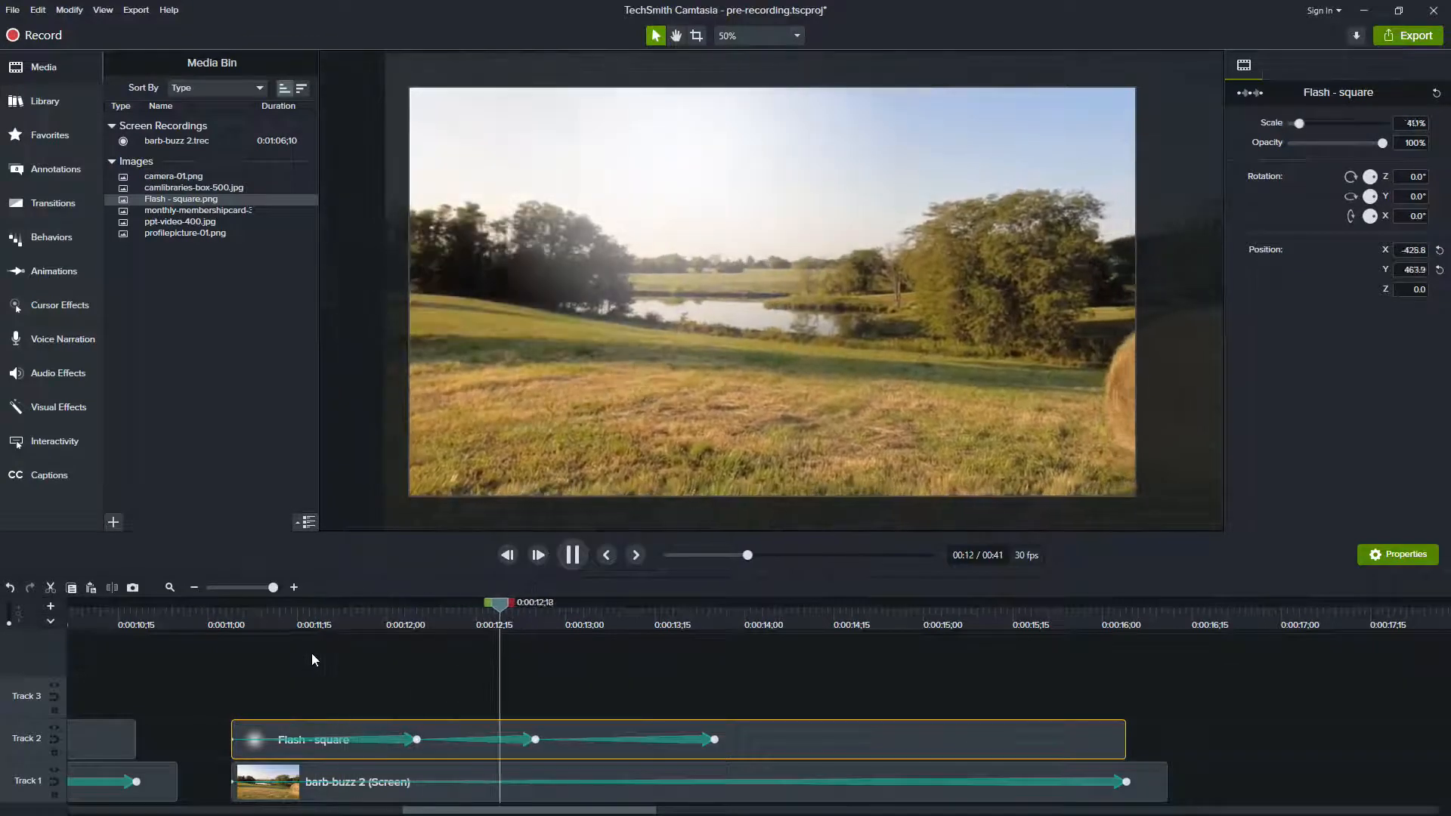
key("space")
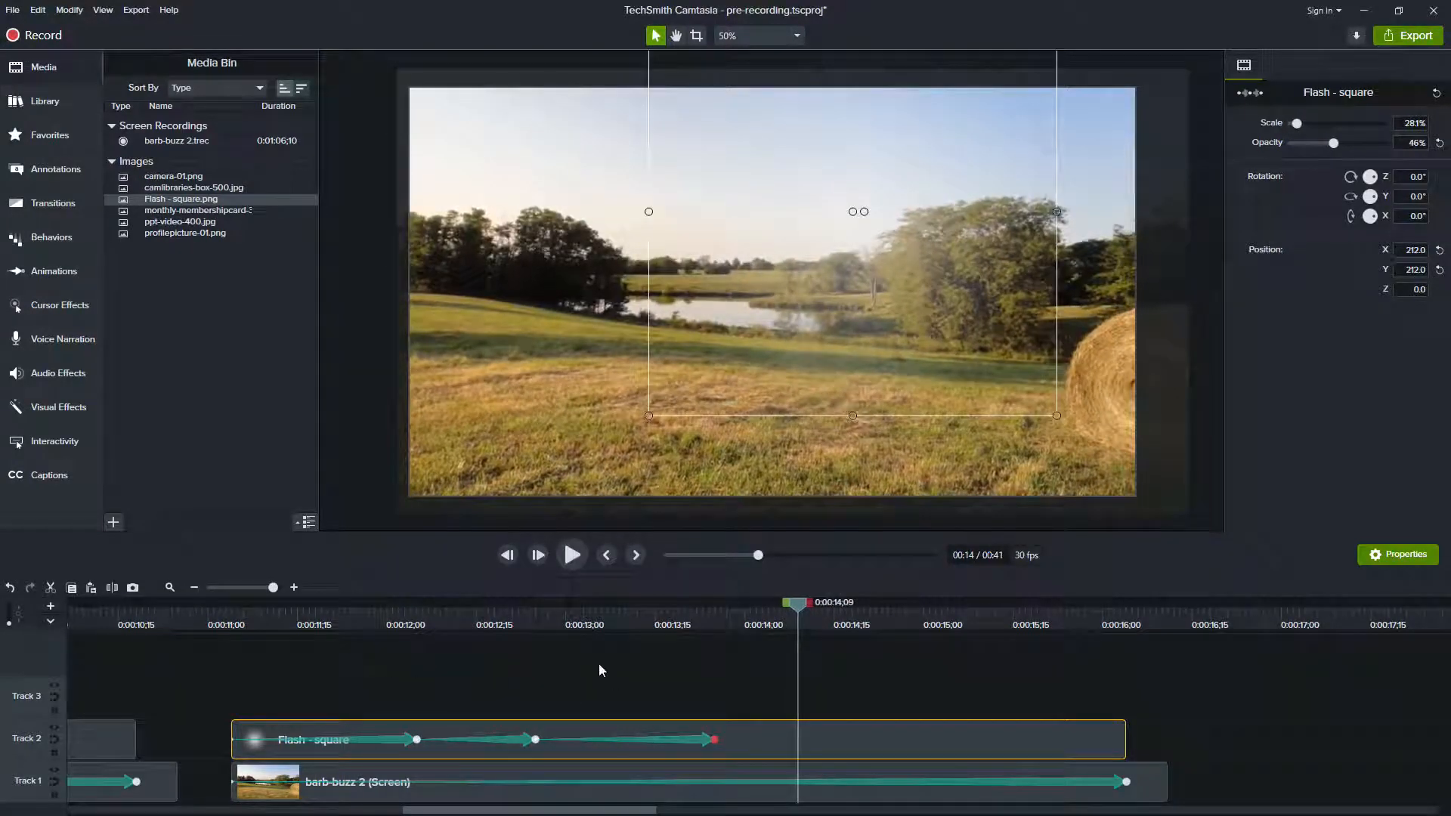
left_click_drag(668, 624, 687, 624)
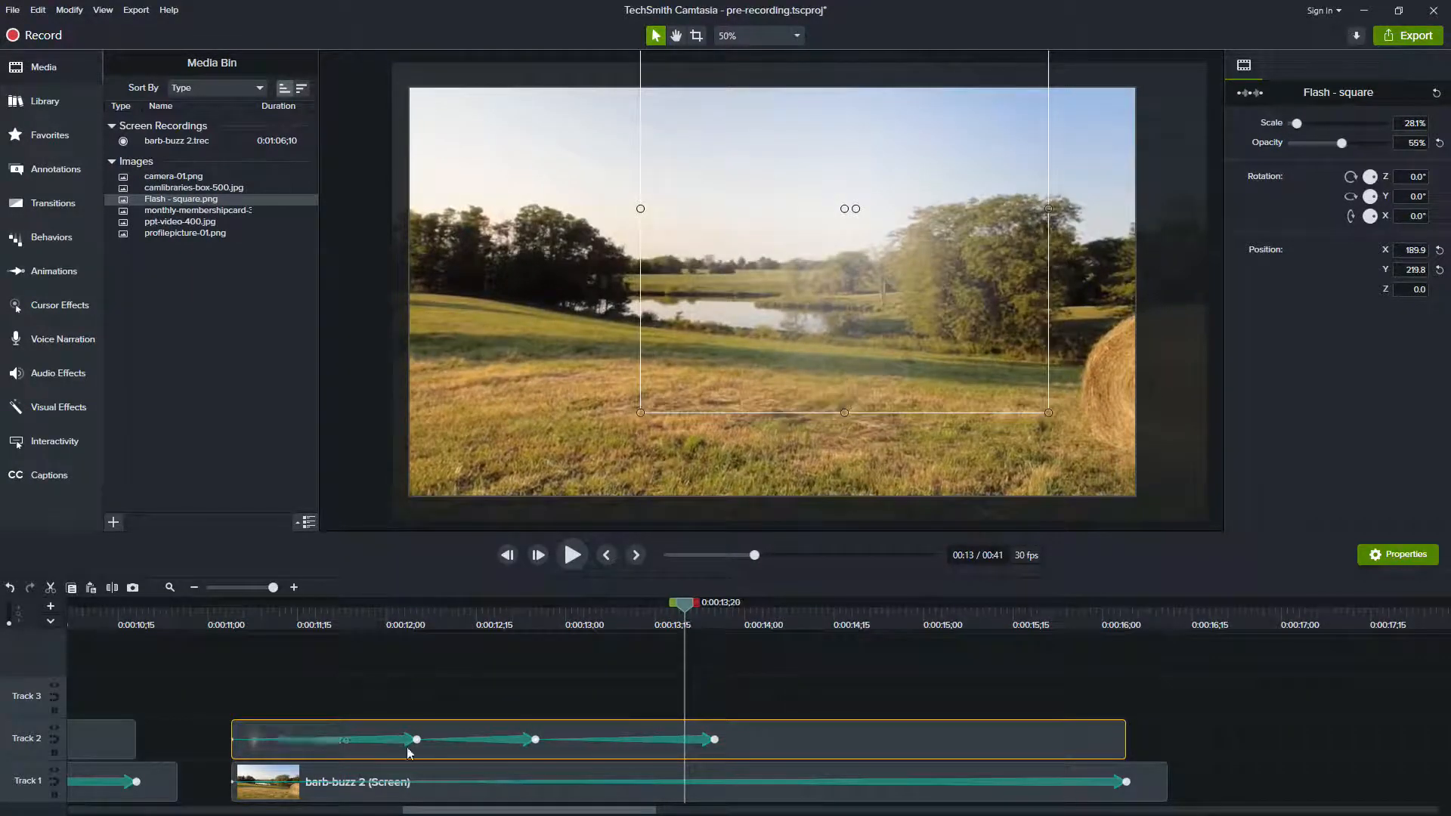
- Set the first flash animation's easing to Linear
right_click(365, 739)
mouse_move(446, 700)
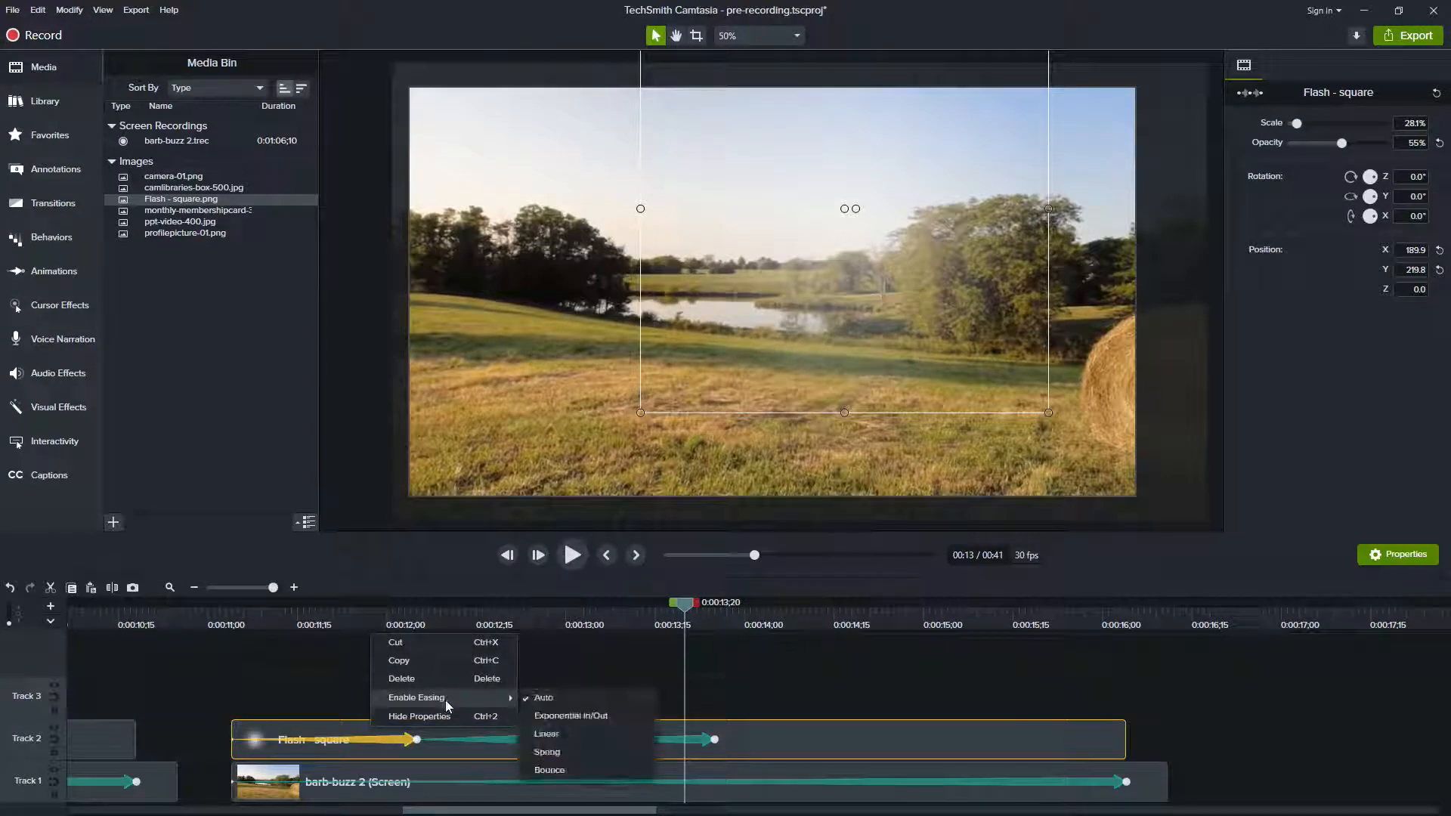
left_click(561, 731)
right_click(517, 740)
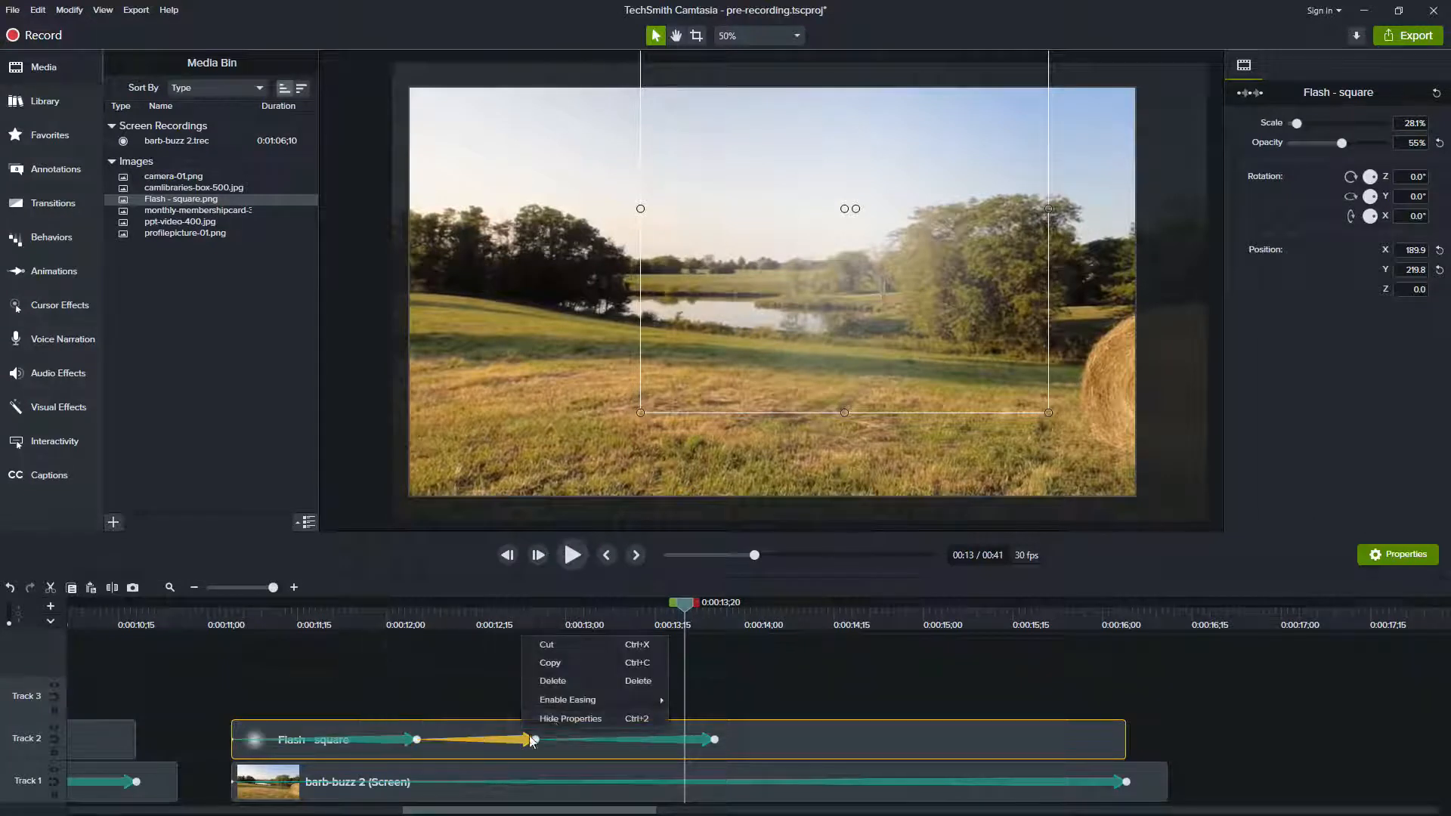
left_click(401, 655)
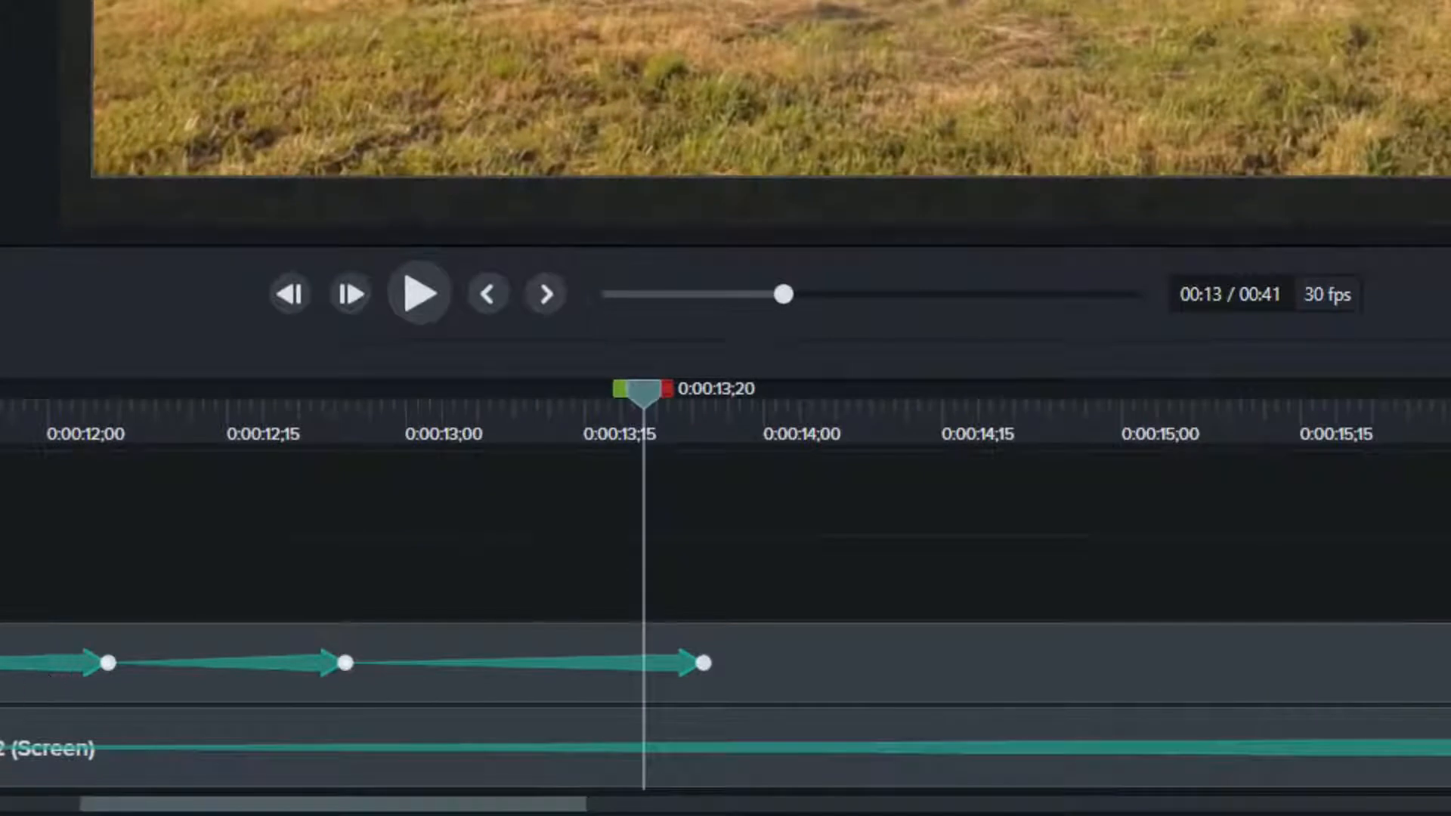
- Select all three flash animations together and set their easing to Linear
left_click(47, 660)
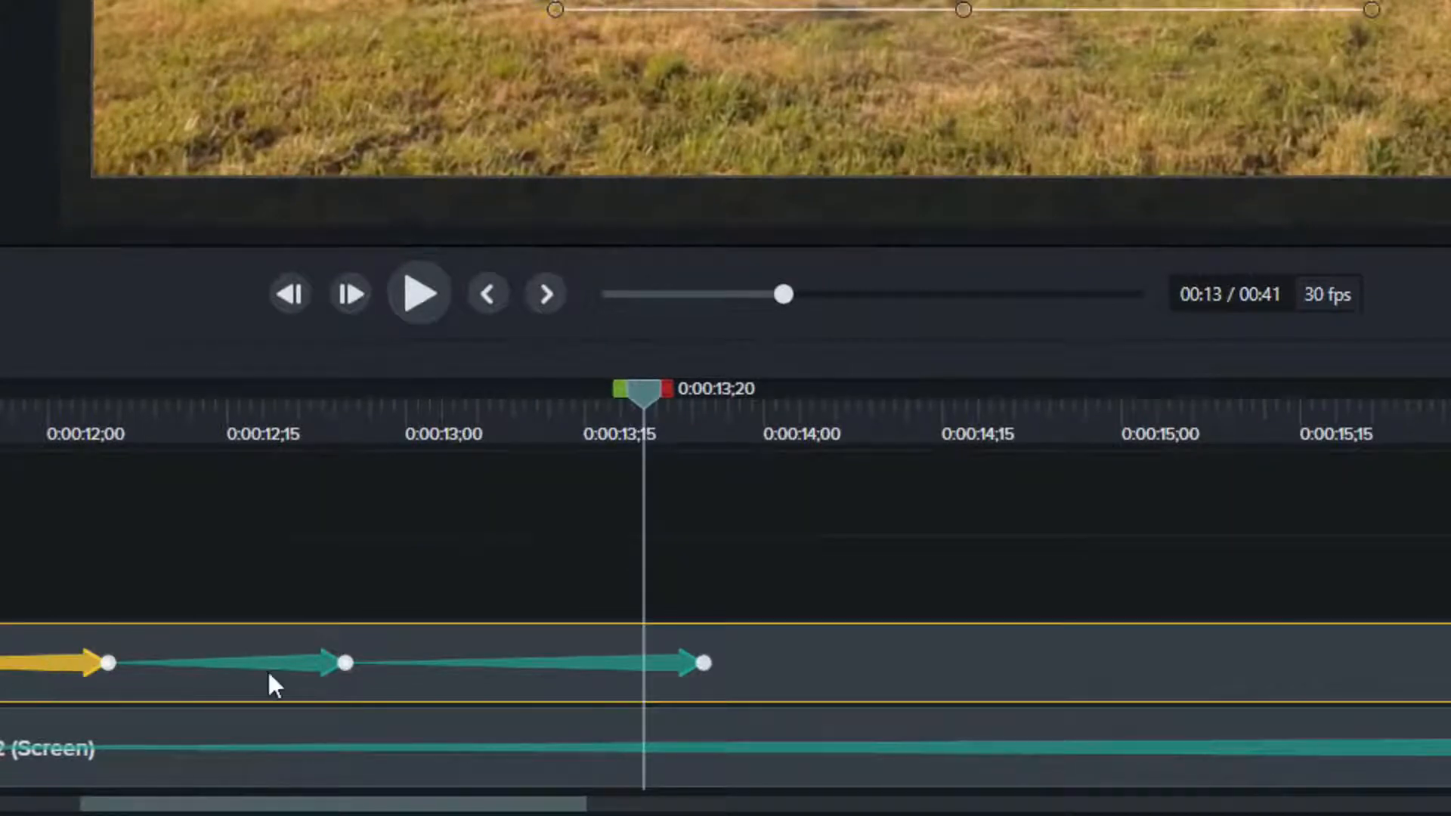
left_click(305, 662, "ctrl")
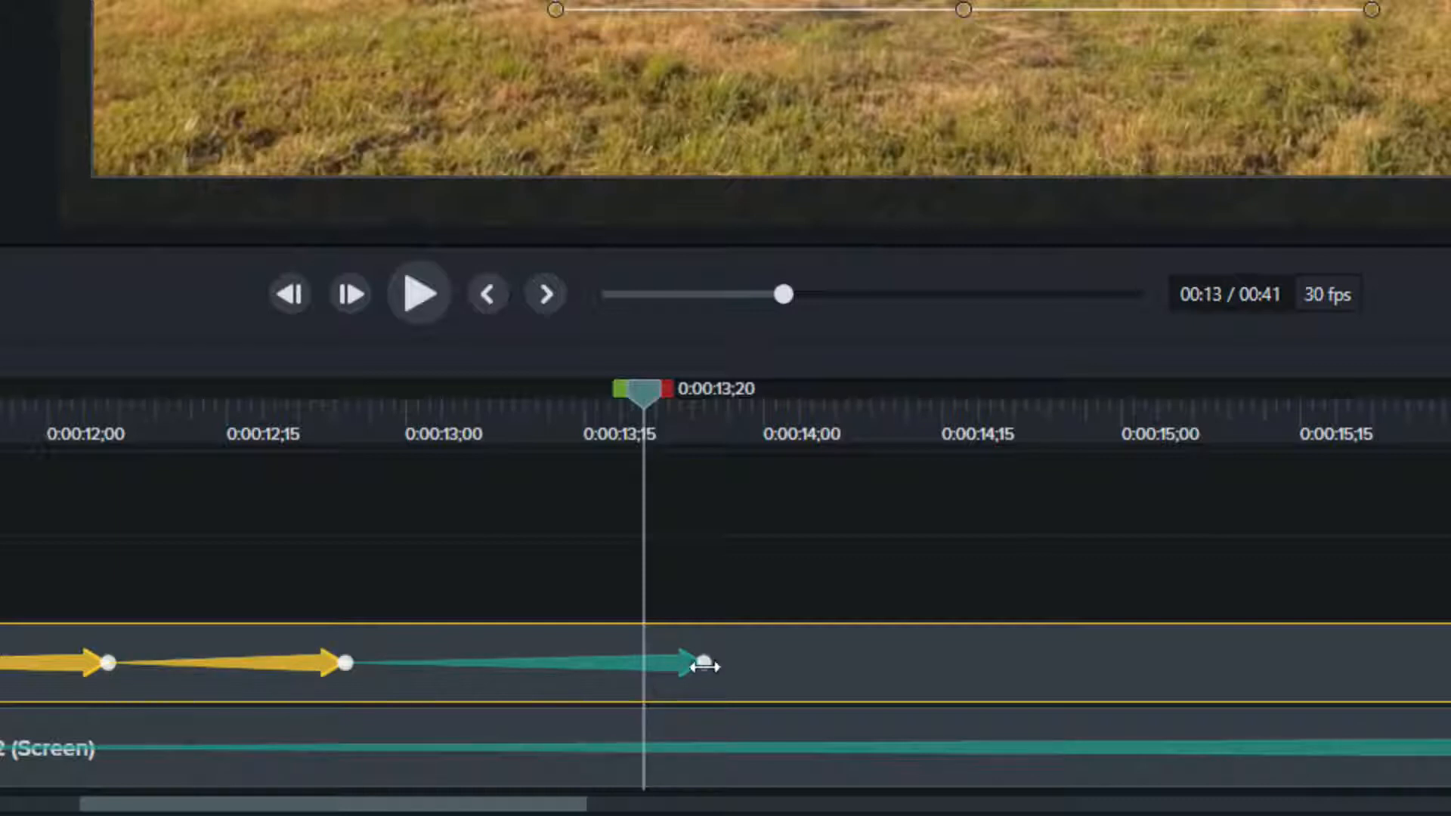
left_click(668, 656, "ctrl")
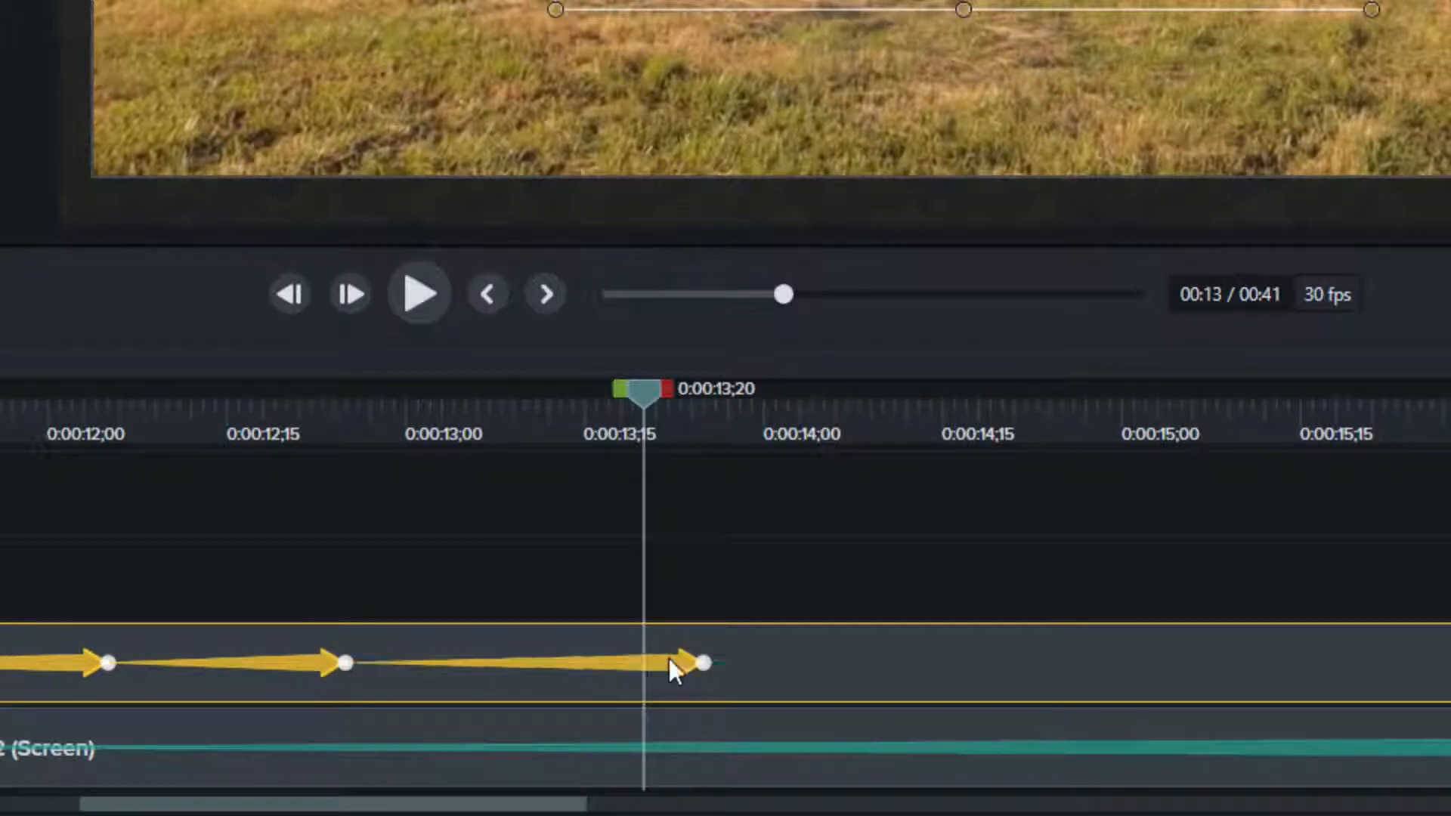
right_click(623, 664)
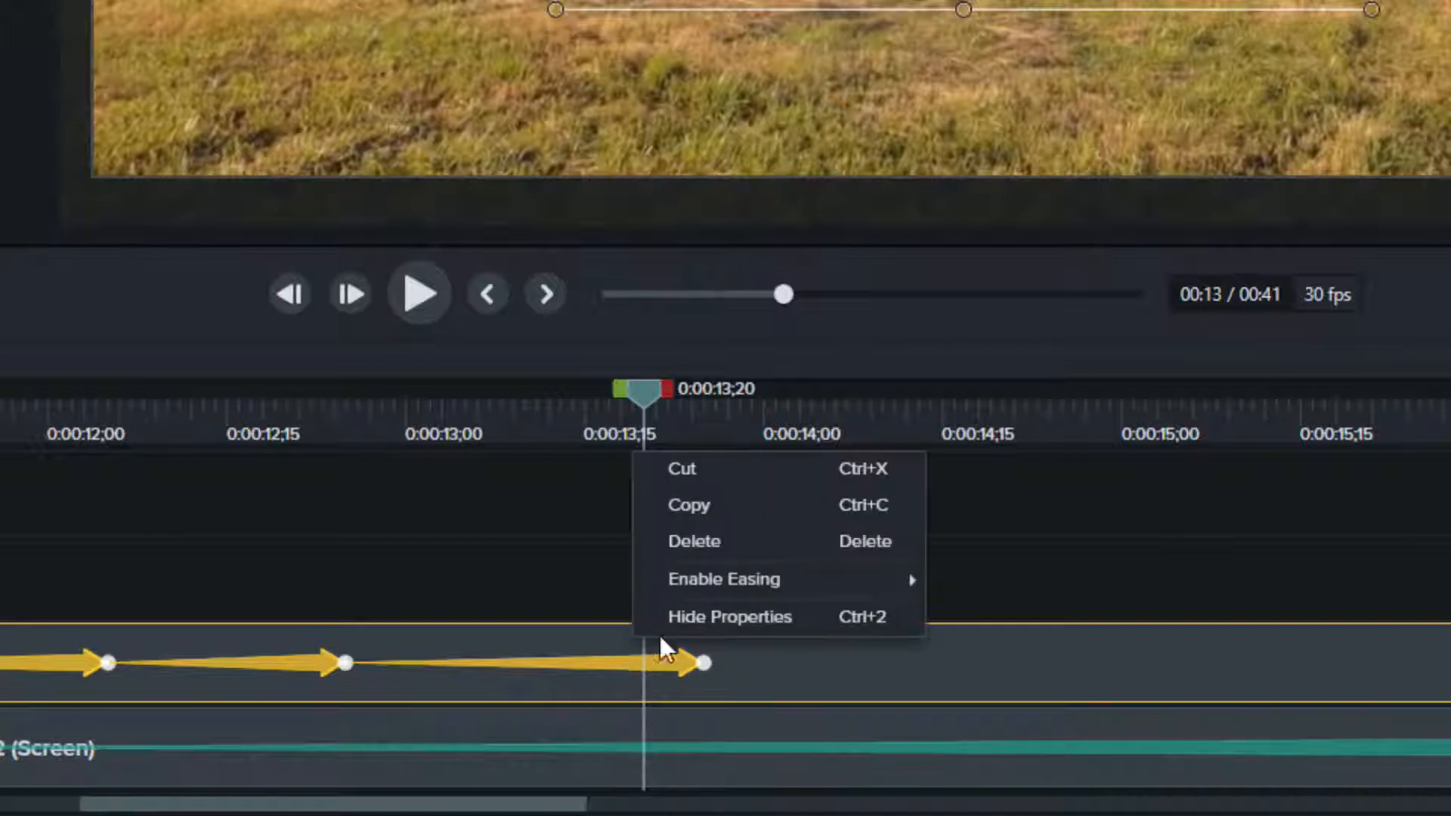
mouse_move(709, 589)
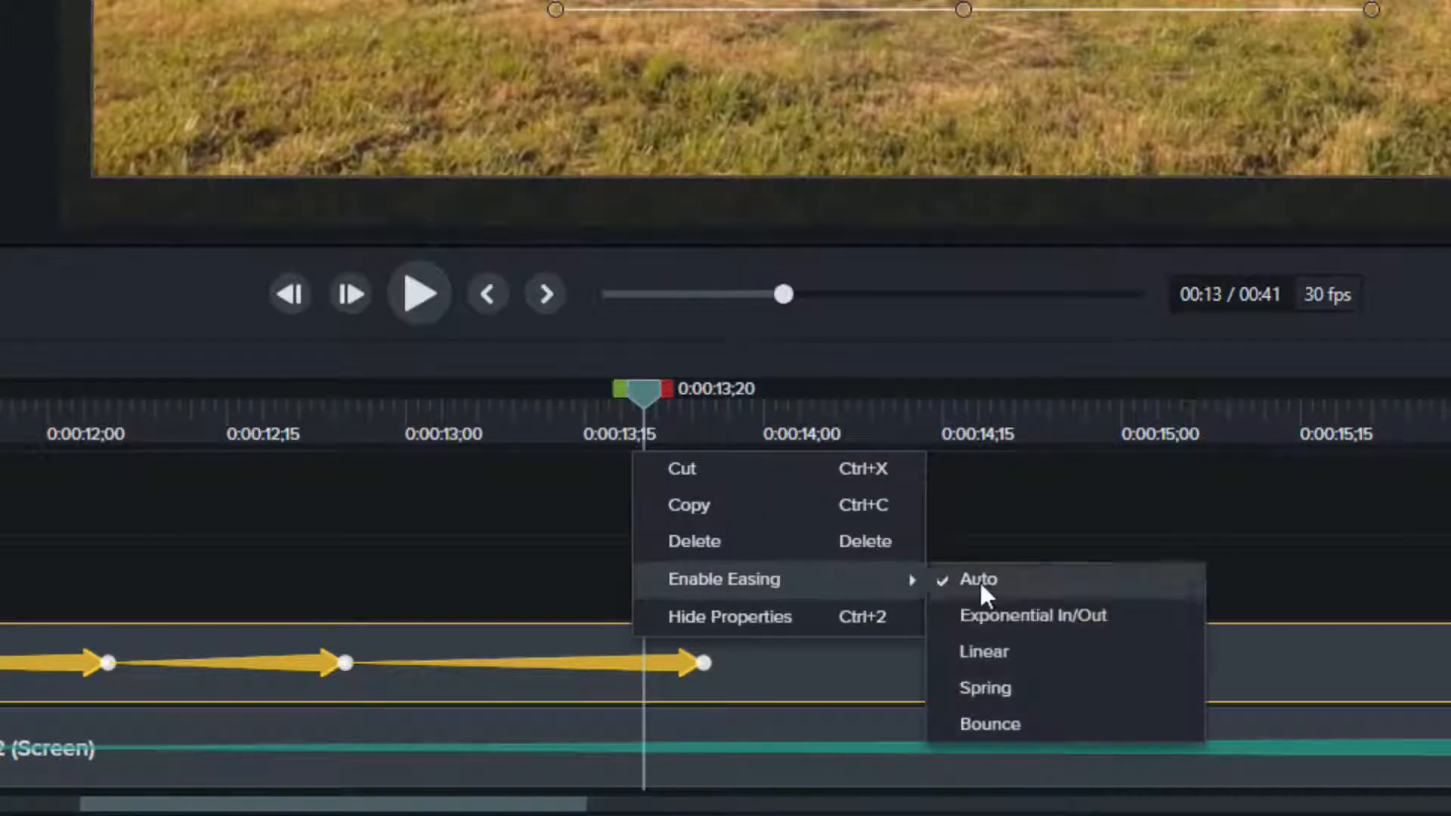
left_click(1048, 652)
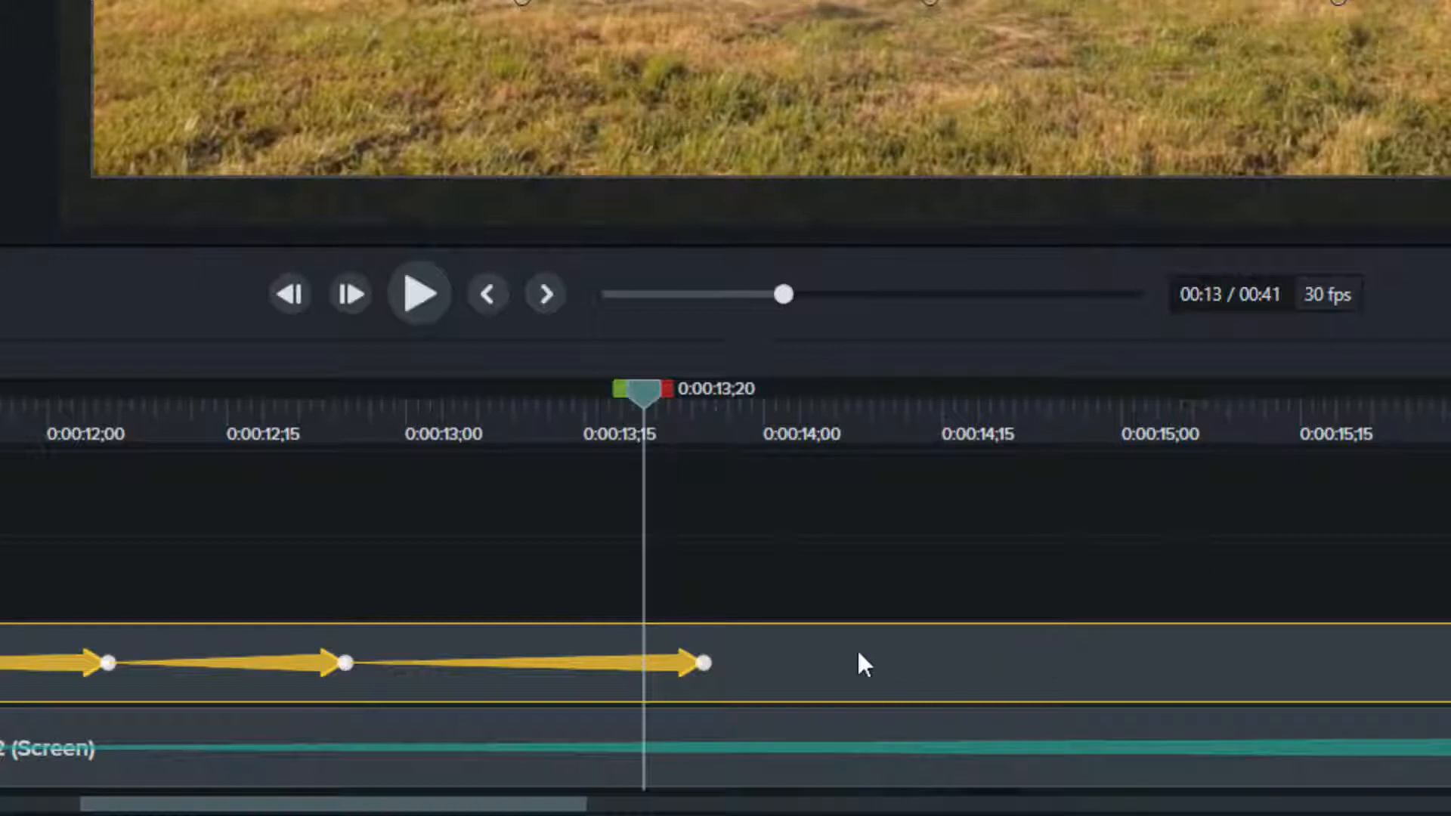
- Reselect the three flash animations and check which easing they share
left_click(656, 664)
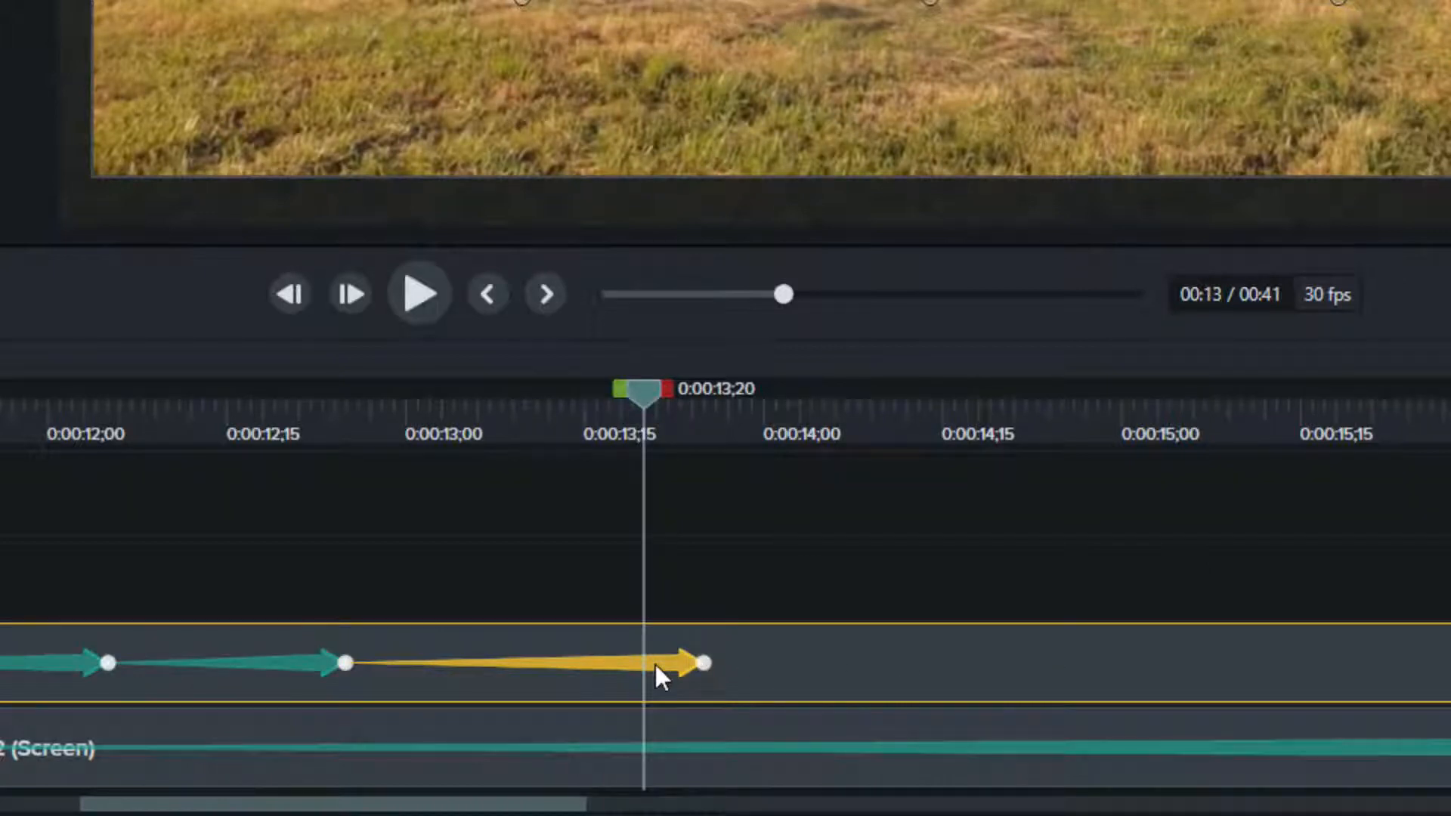
left_click(320, 662, "ctrl")
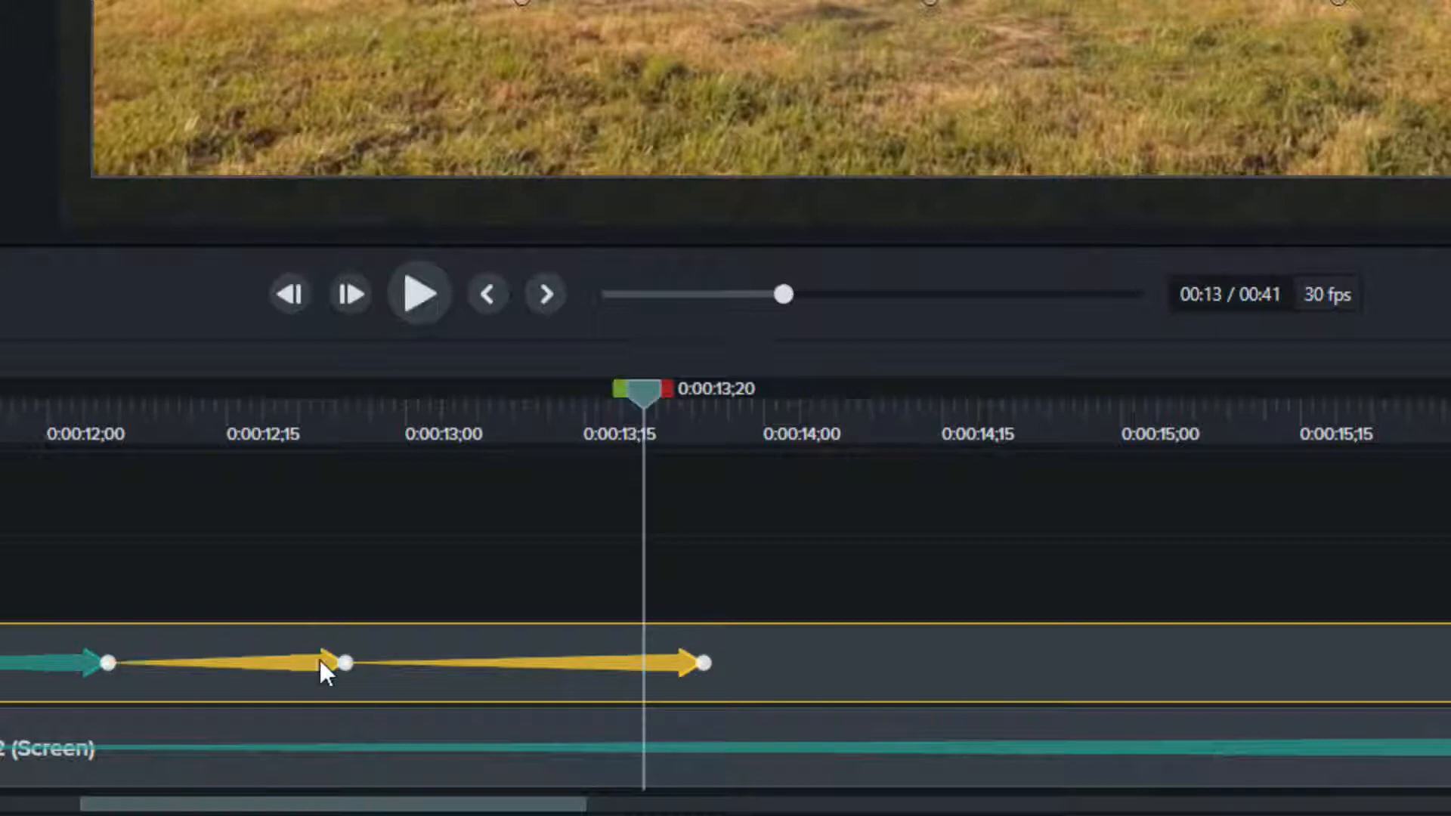
right_click(66, 659)
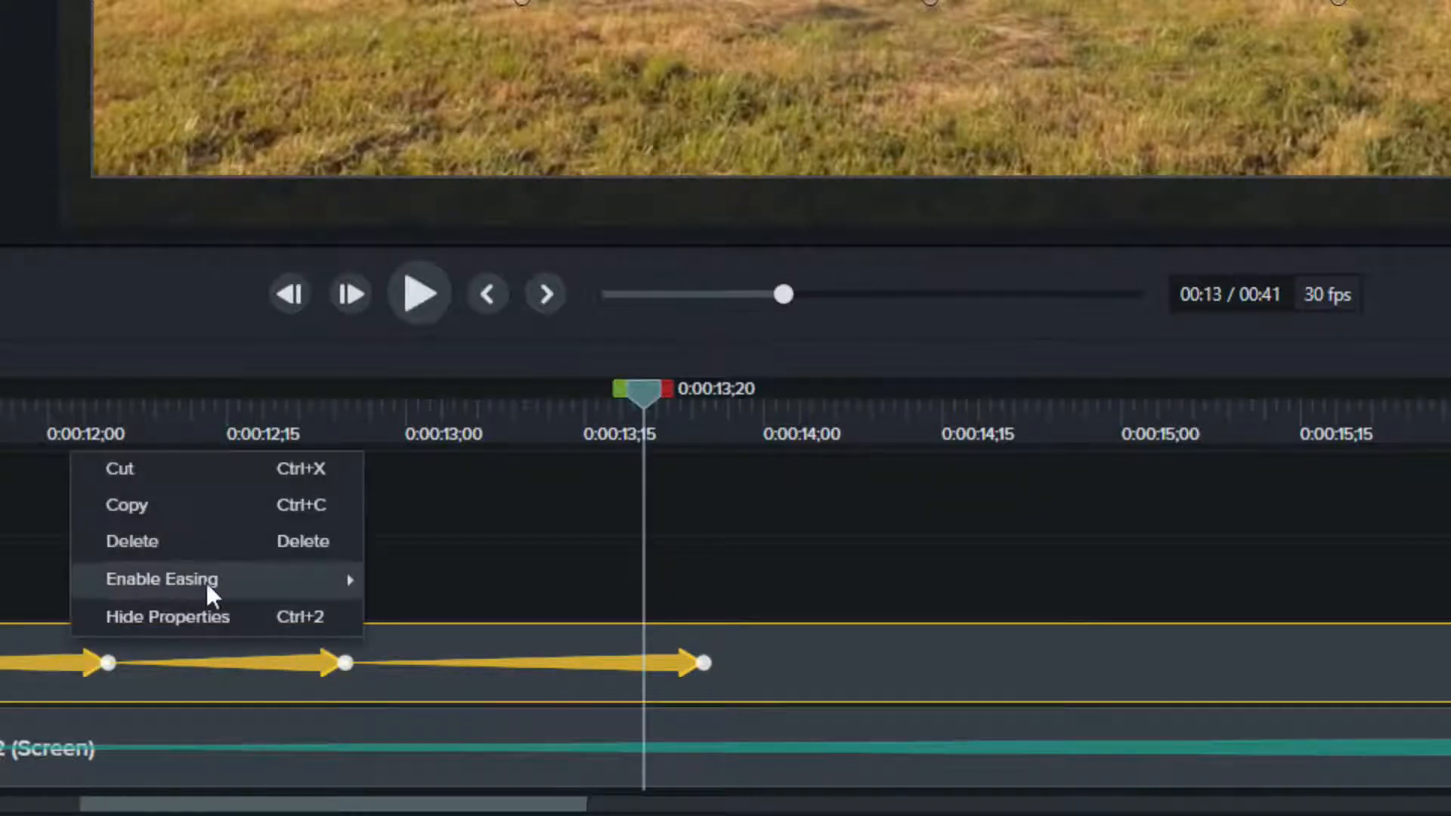
mouse_move(206, 583)
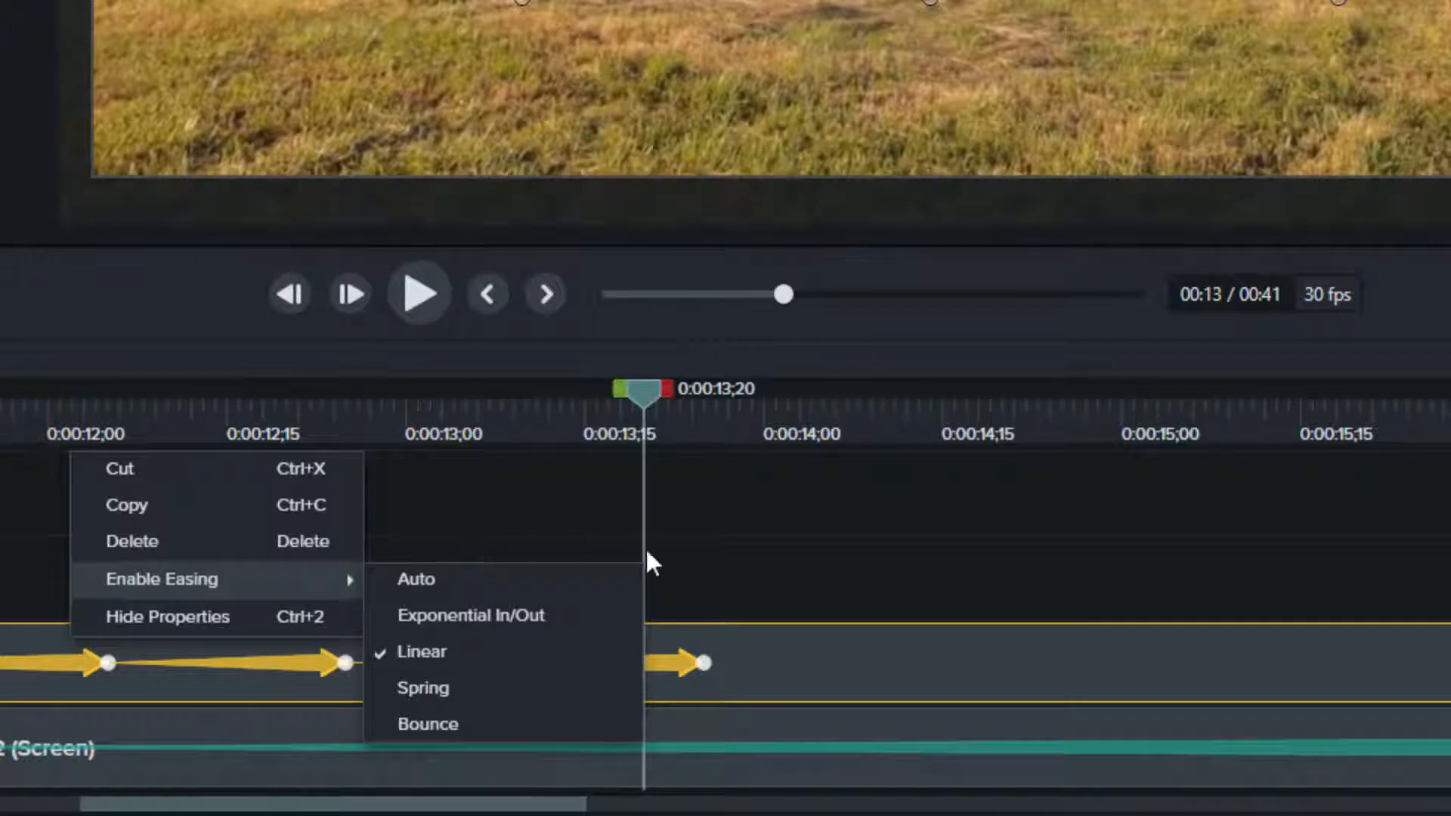
left_click(709, 582)
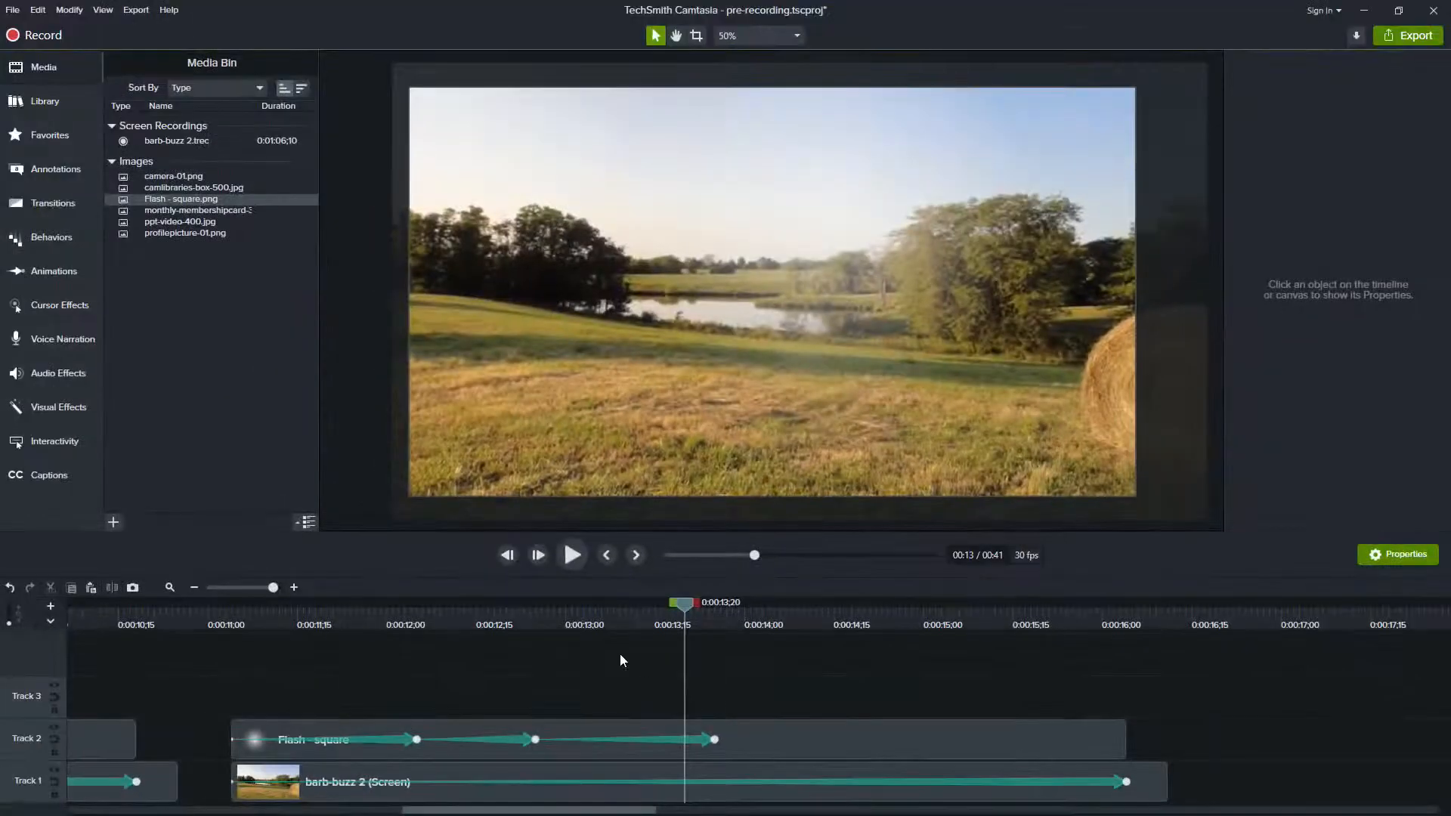
- Play the flash animation from 0:00:11;04 and scrub to 0:00:12;25 to review its motion
left_click(323, 414)
left_click_drag(524, 615, 238, 619)
key("space")
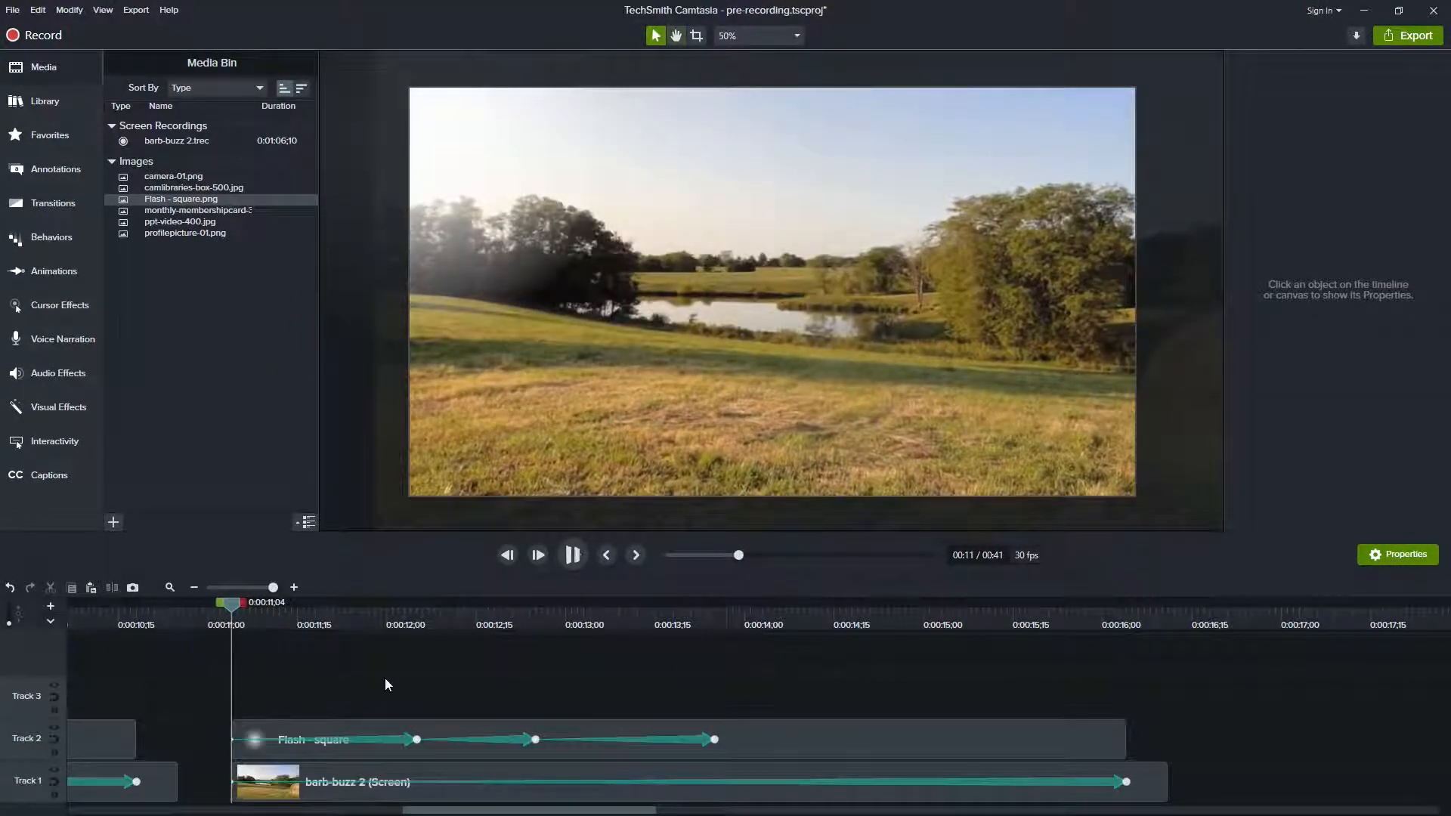
left_click(433, 612)
left_click_drag(423, 619, 528, 637)
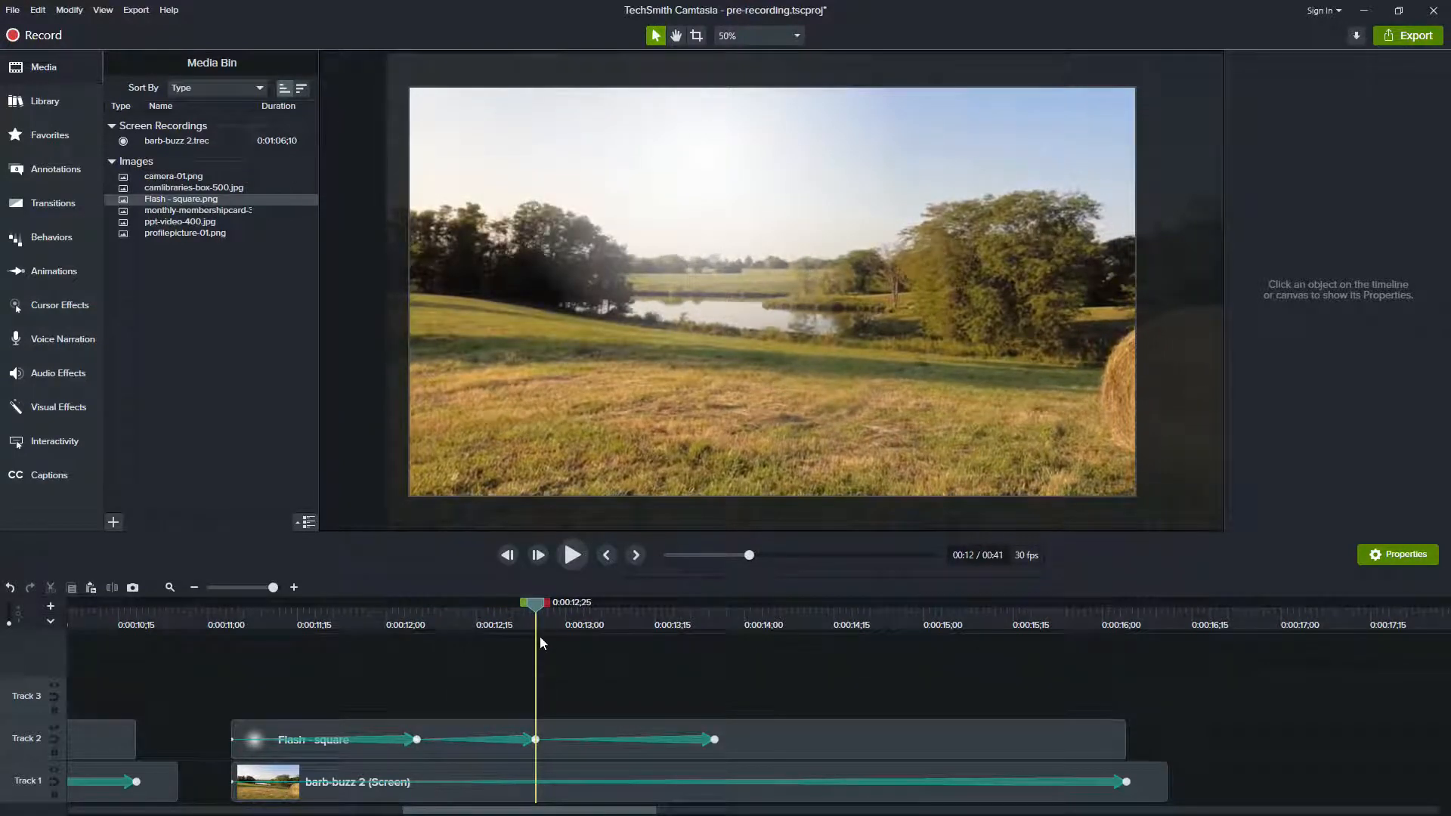
- Lower the flash's opacity at the second animation's end, 0:00:12;25
left_click(538, 730)
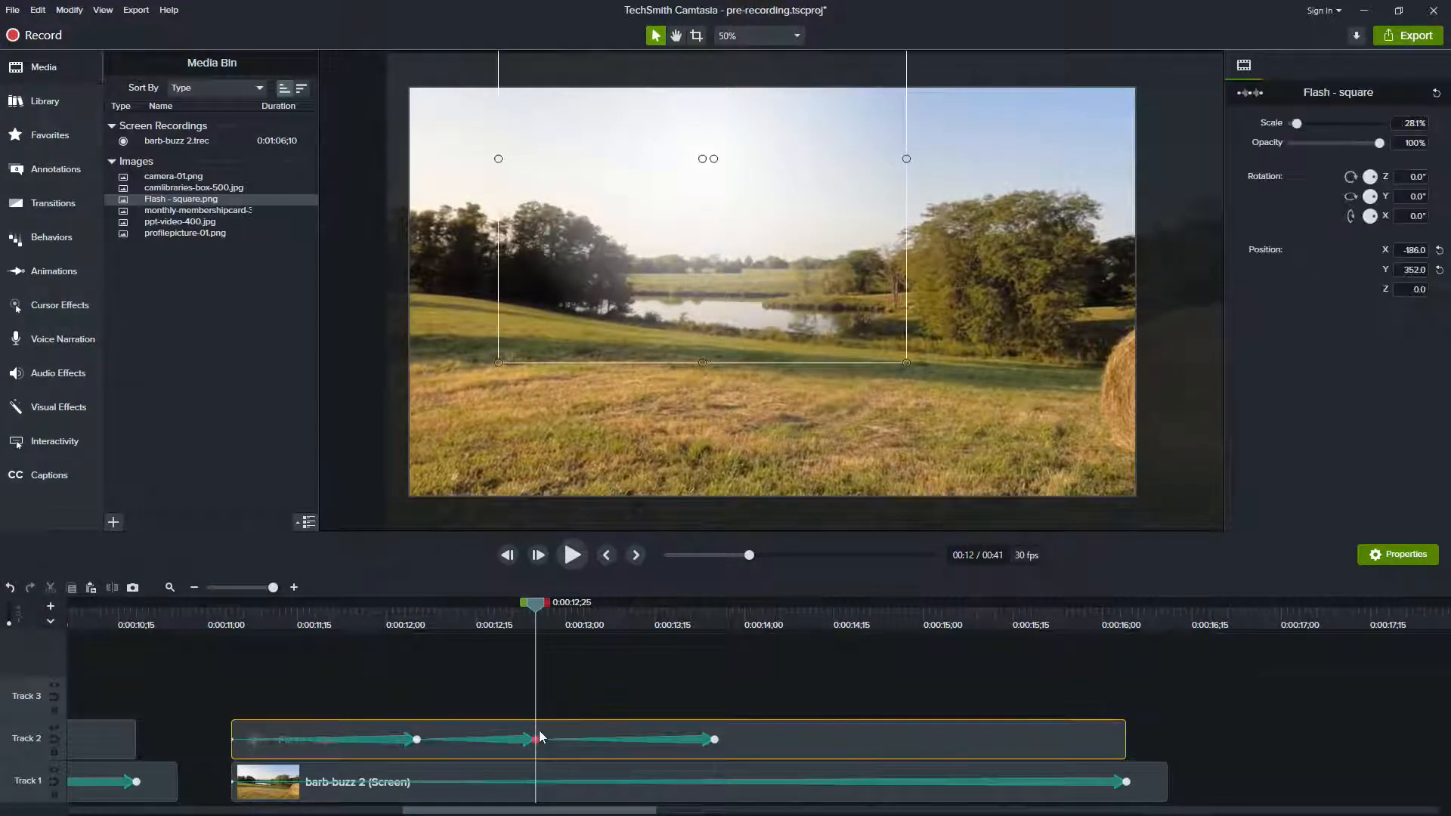
mouse_move(1382, 143)
left_mouse_down()
mouse_move(1342, 148)
mouse_move(1358, 151)
left_mouse_up()
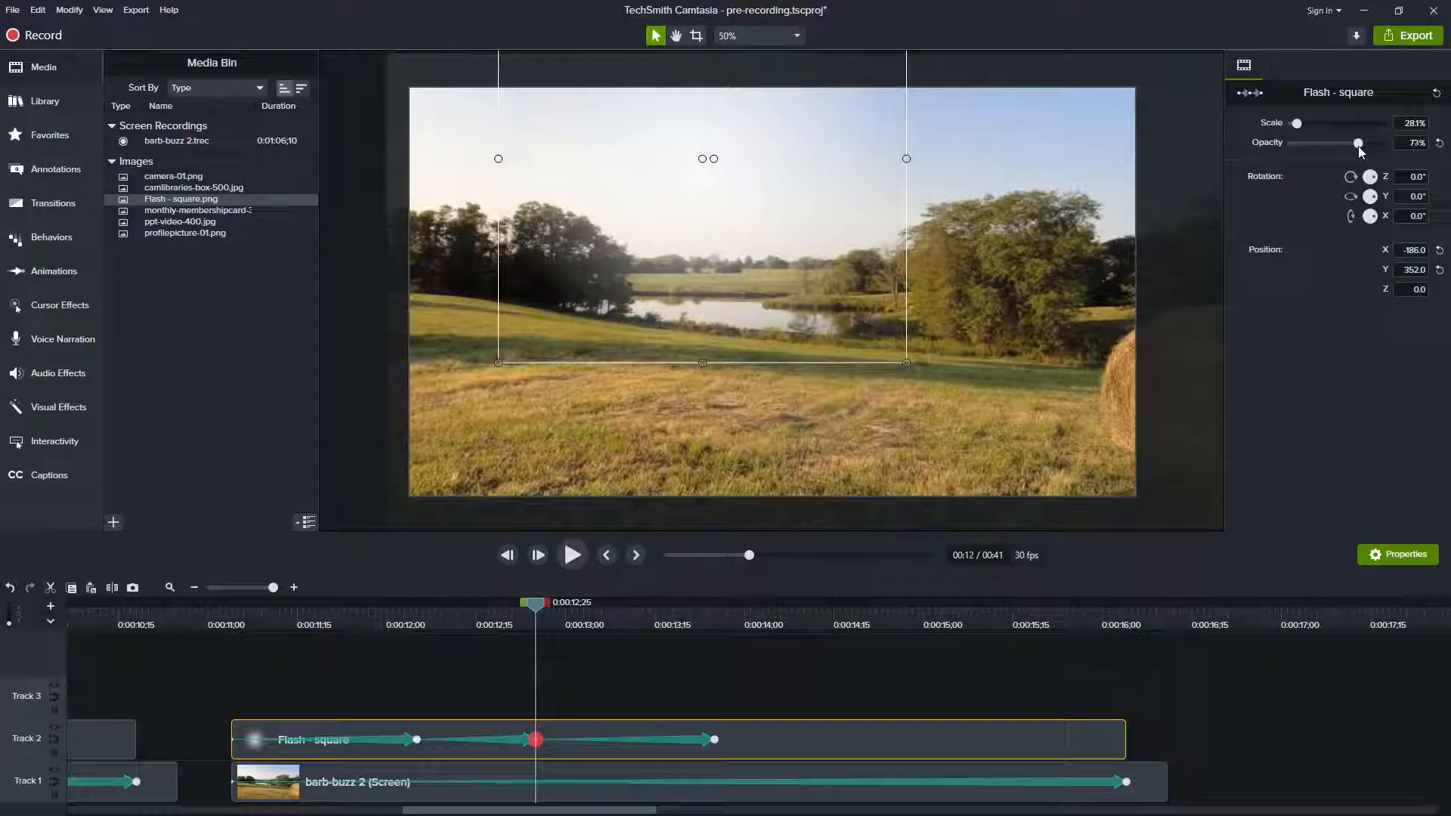
left_click_drag(1357, 147, 1364, 147)
- Replay the adjusted flash animation from 0:00:11;04 and return to the first animation's end at 0:00:12;05
left_click_drag(535, 605, 230, 635)
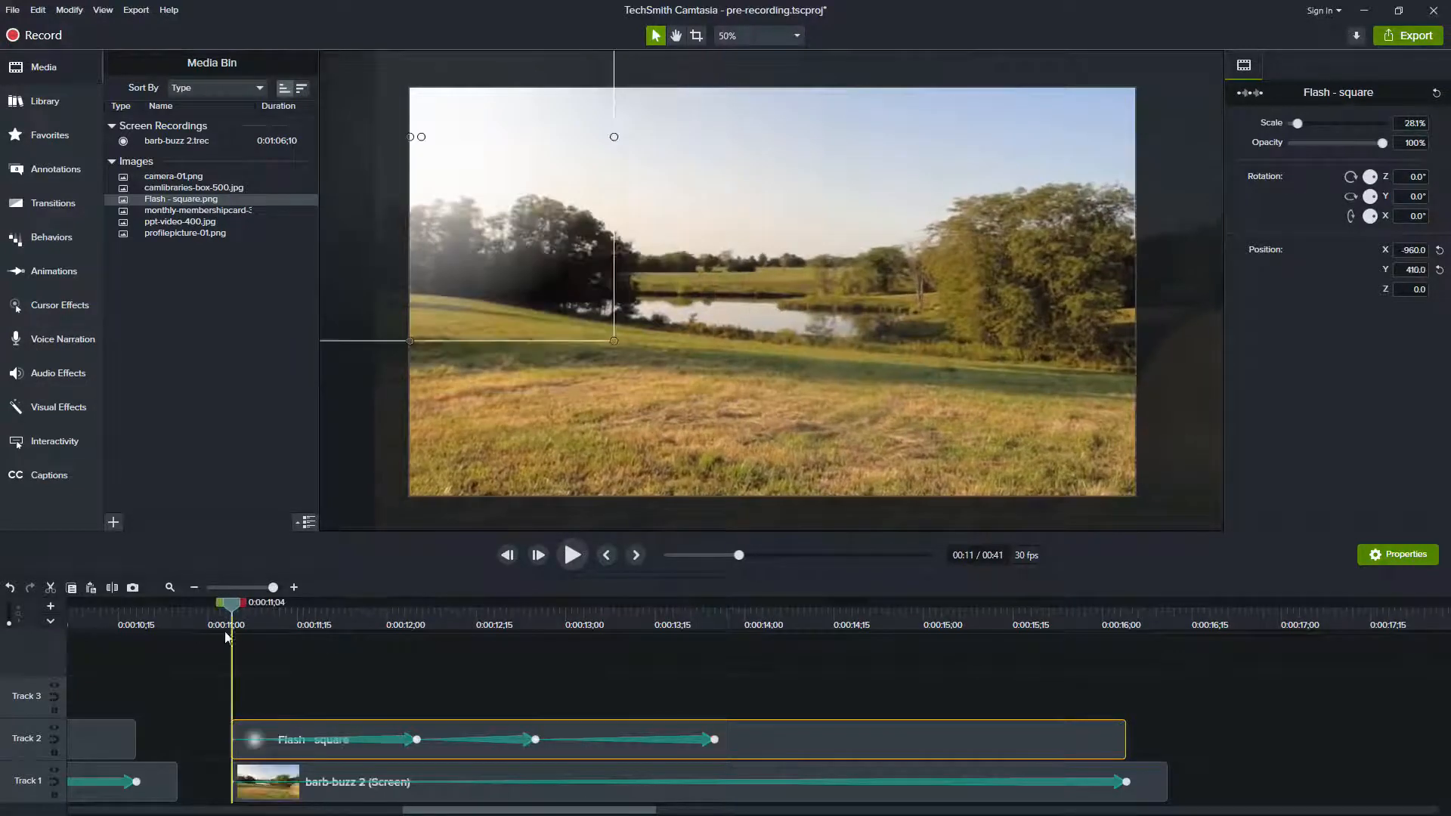
key("space")
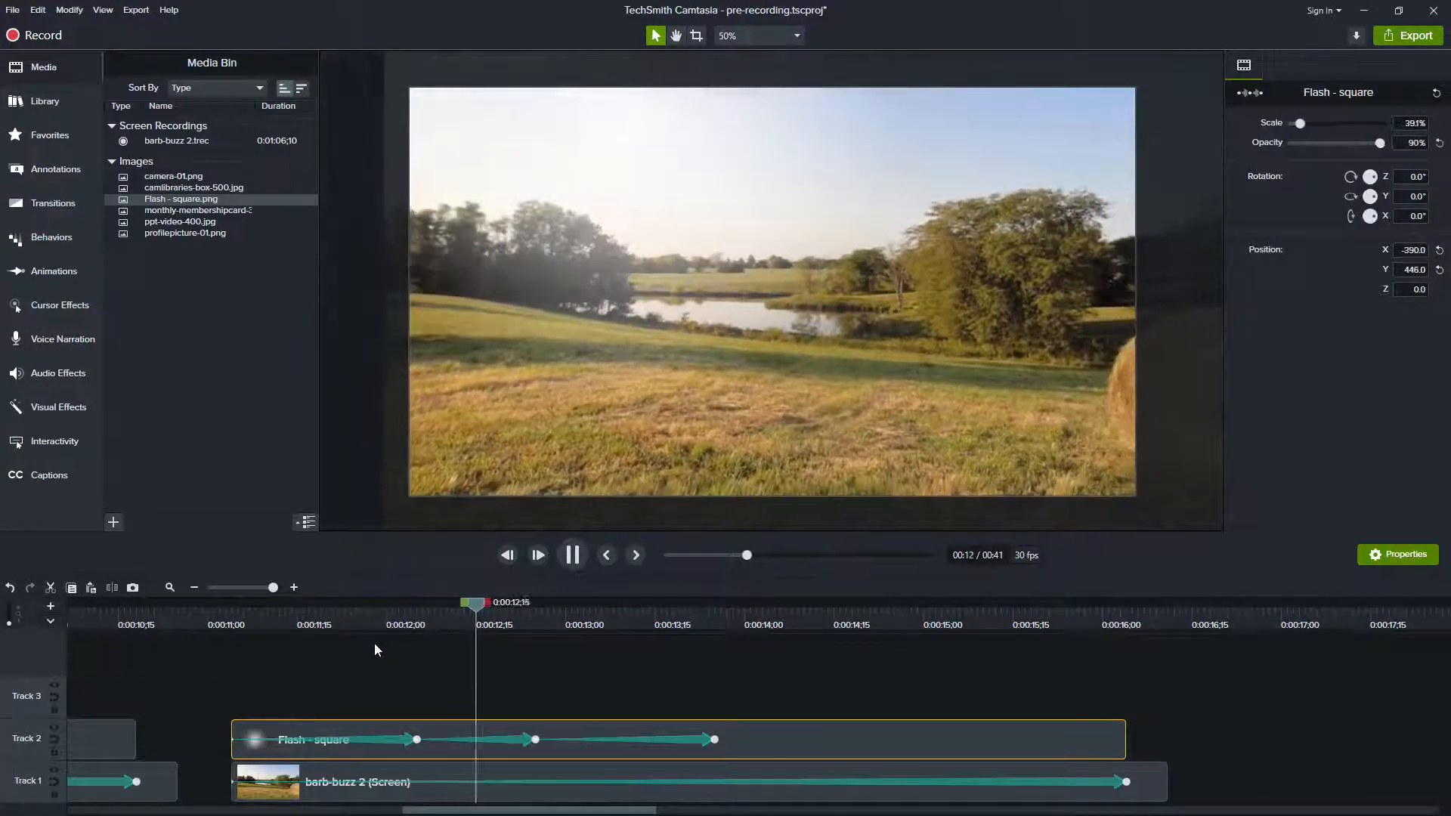
left_click_drag(378, 639, 420, 616)
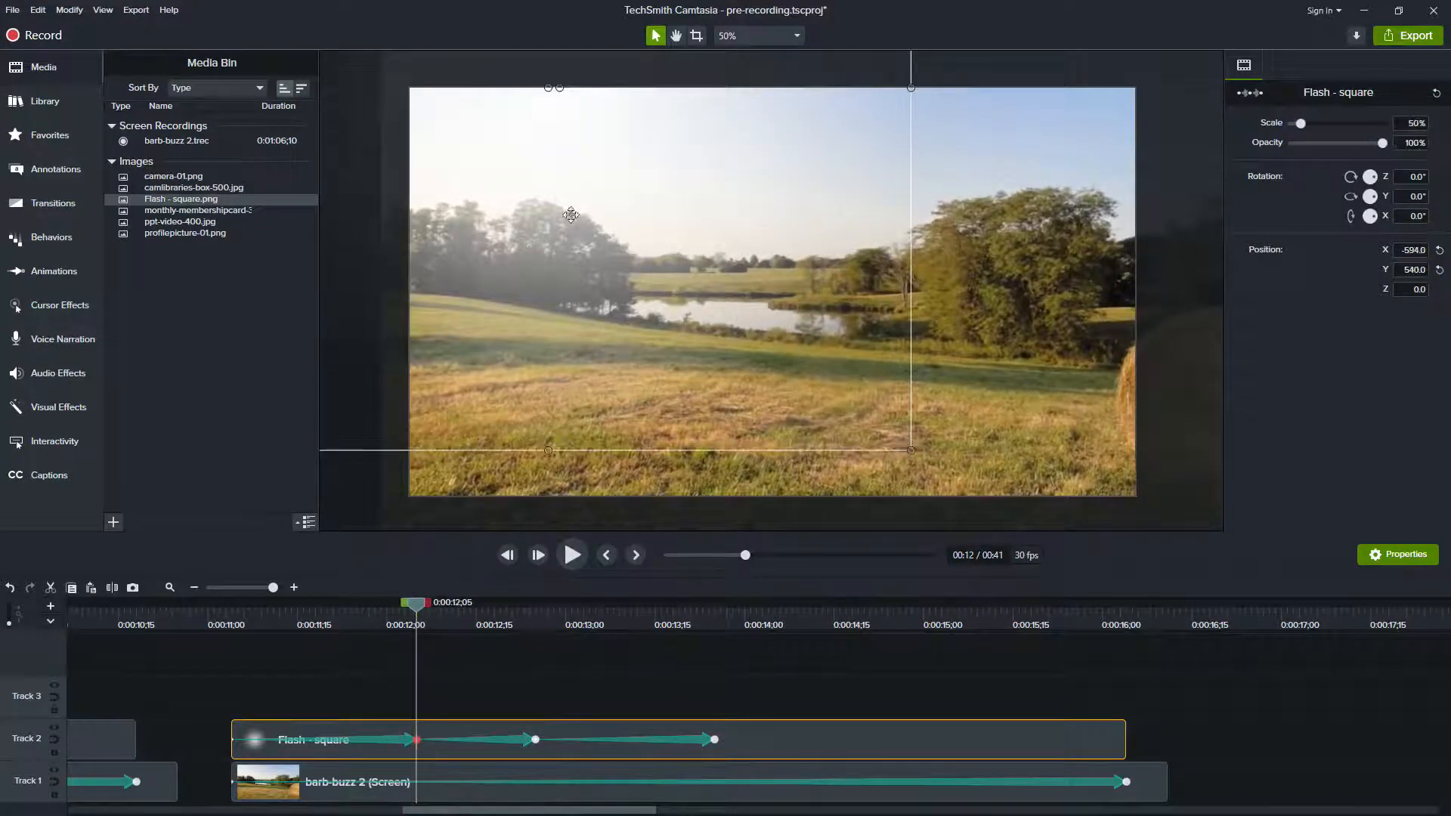
- Move the flash at the first animation's end, 0:00:12;05, to X -586, Y 420 and play the result from 0:00:11;04
left_click_drag(577, 161, 580, 195)
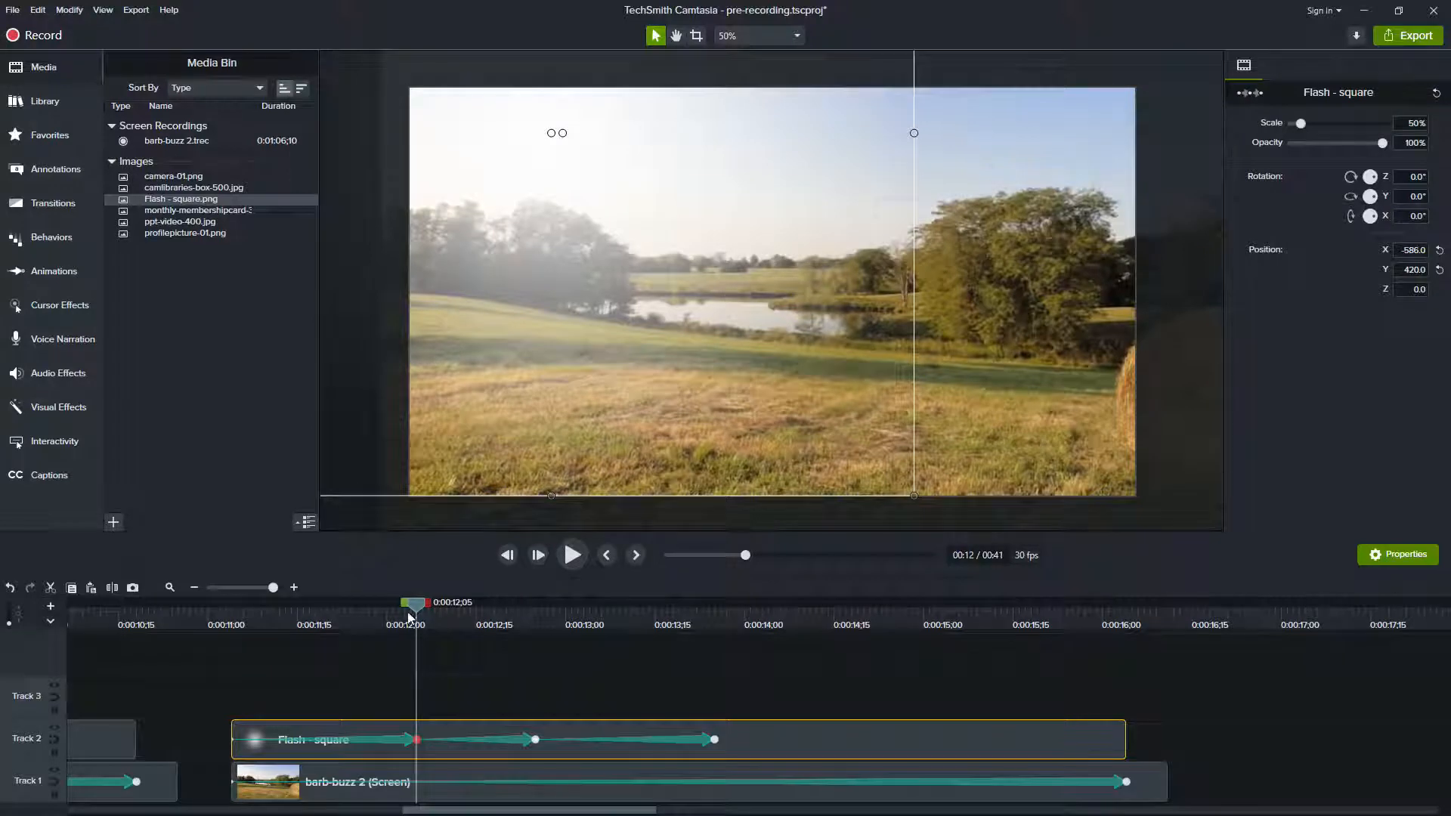
left_click_drag(425, 616, 233, 637)
key("space")
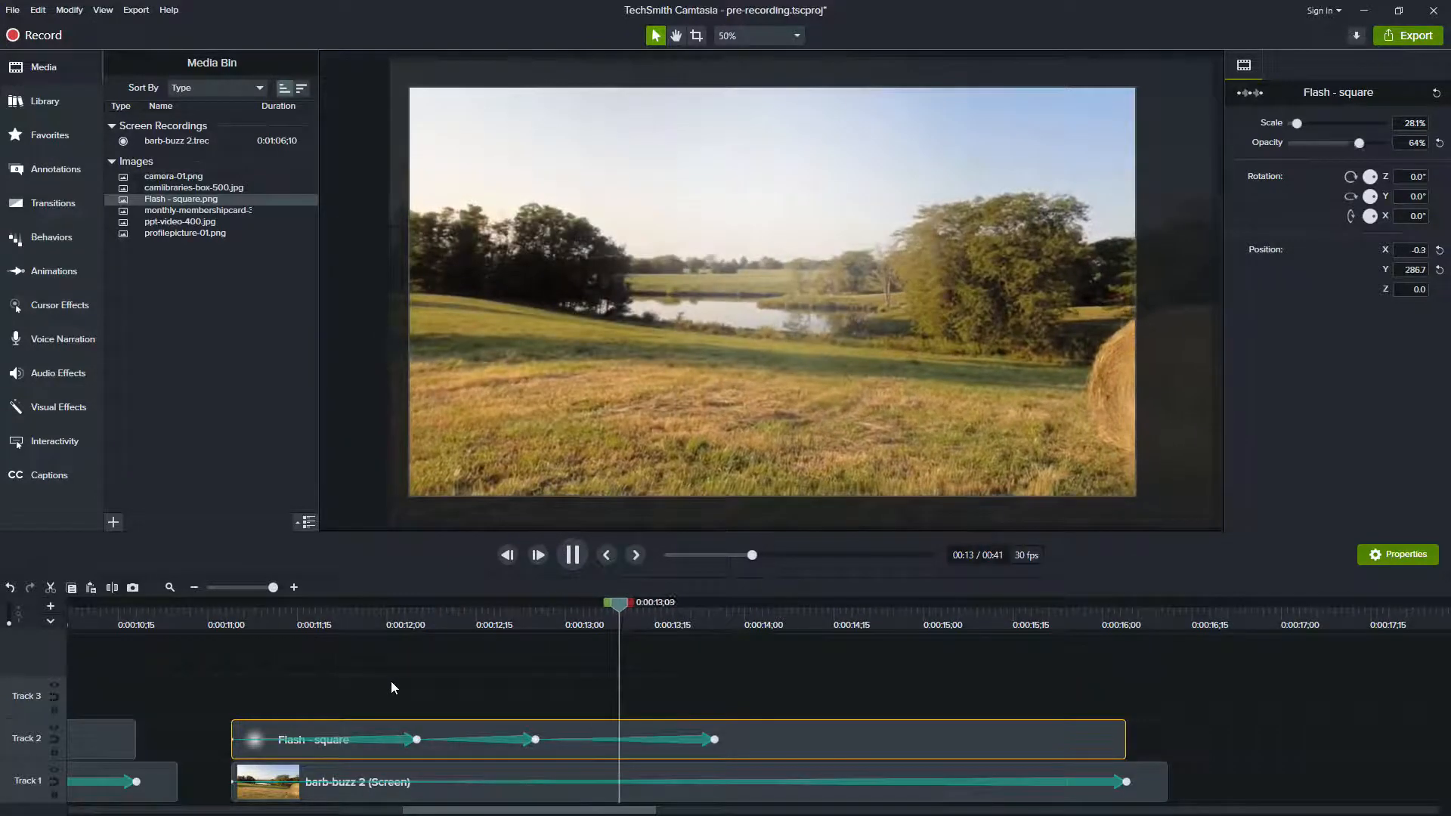
key("space")
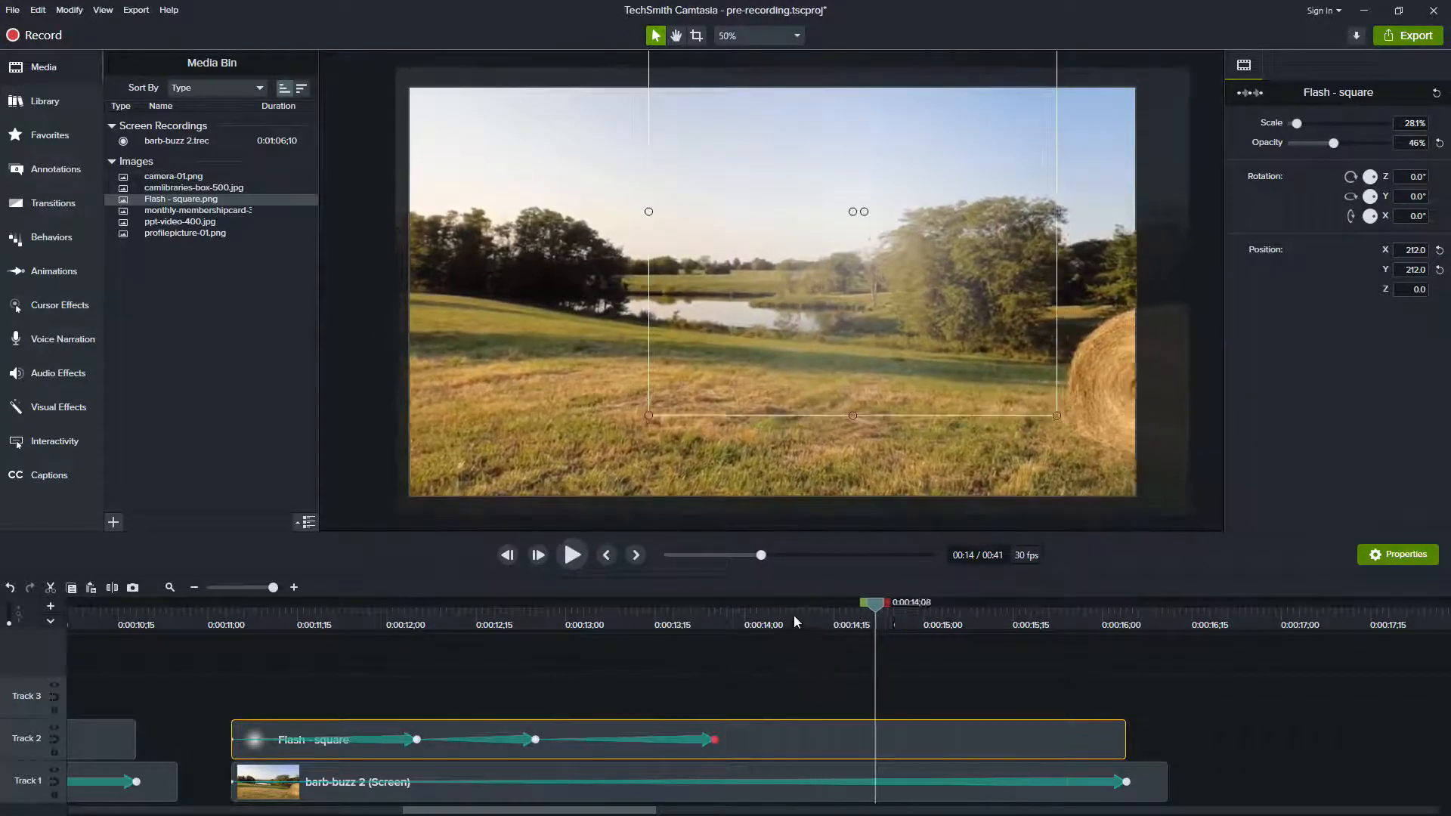
- Scrub the repositioned flash from 0:00:11;04 to the third animation's end at 0:00:13;25 and replay it from the start
left_click_drag(794, 615, 223, 626)
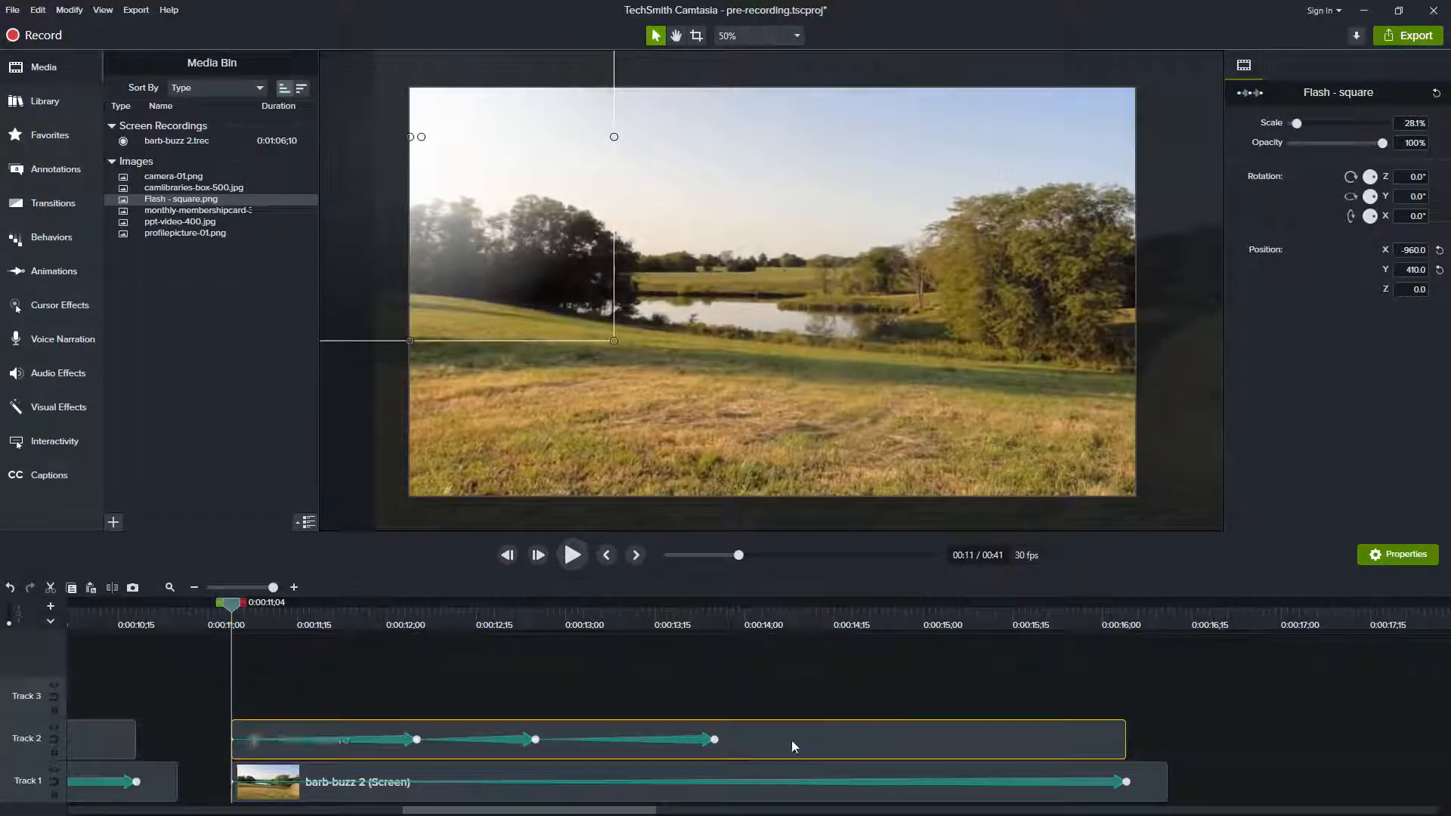
left_click_drag(236, 613, 722, 655)
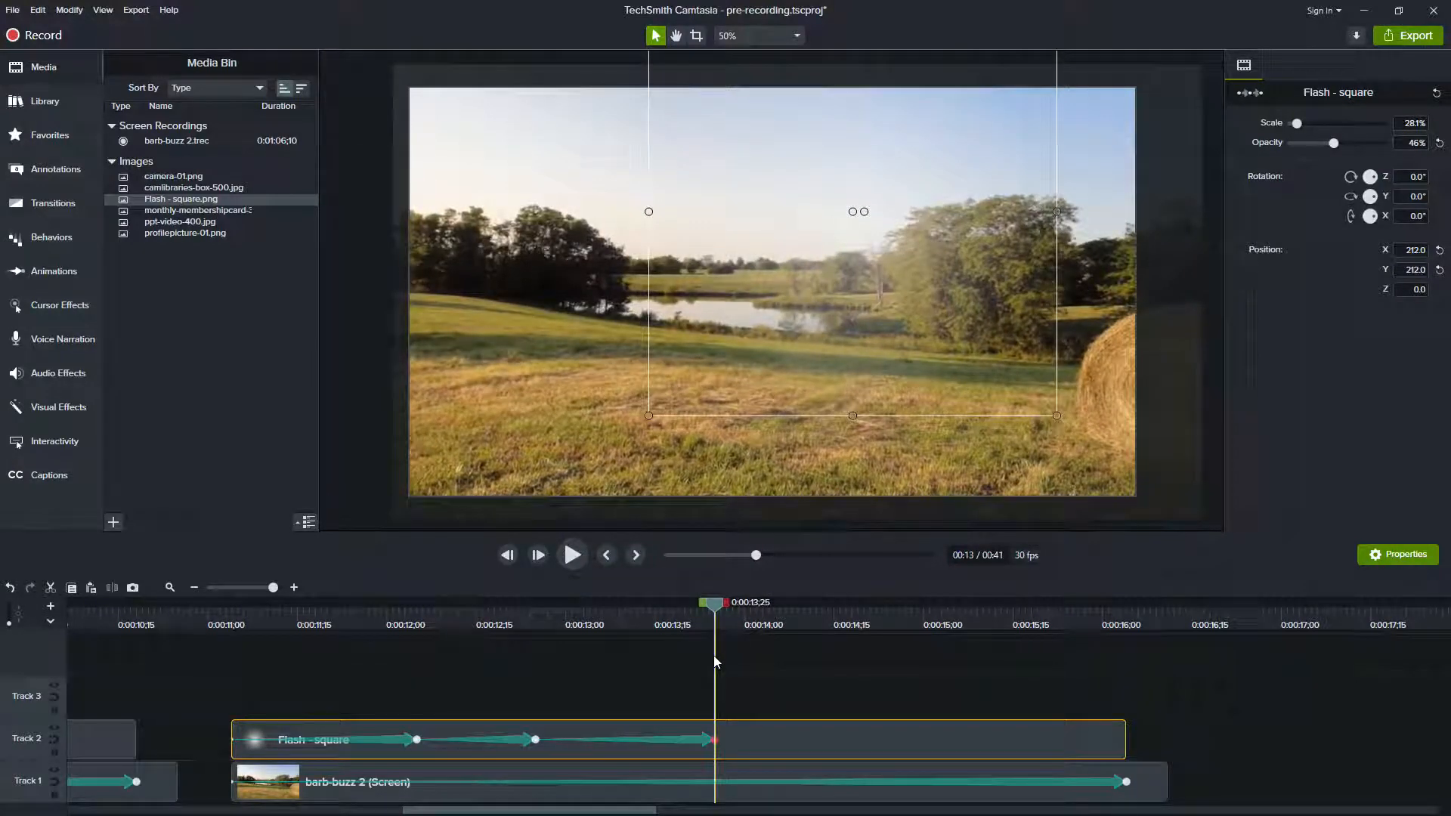
left_click_drag(713, 655, 233, 673)
left_click(572, 556)
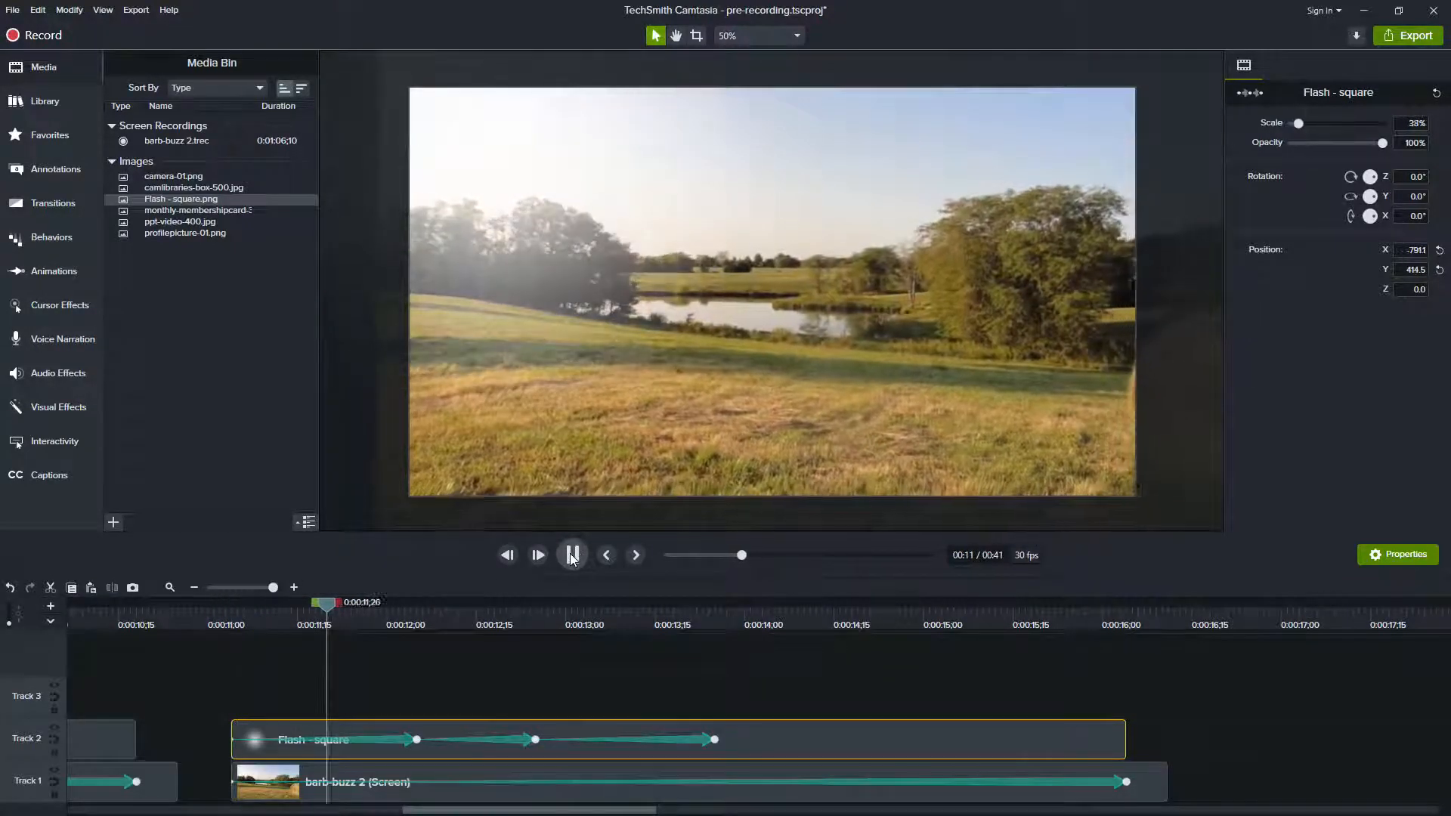
left_click(572, 556)
- Play the first flash effect from the beginning of the timeline and scrub past its end to 0:00:05;10
left_click_drag(508, 809, 173, 809)
left_click_drag(136, 604, 60, 609)
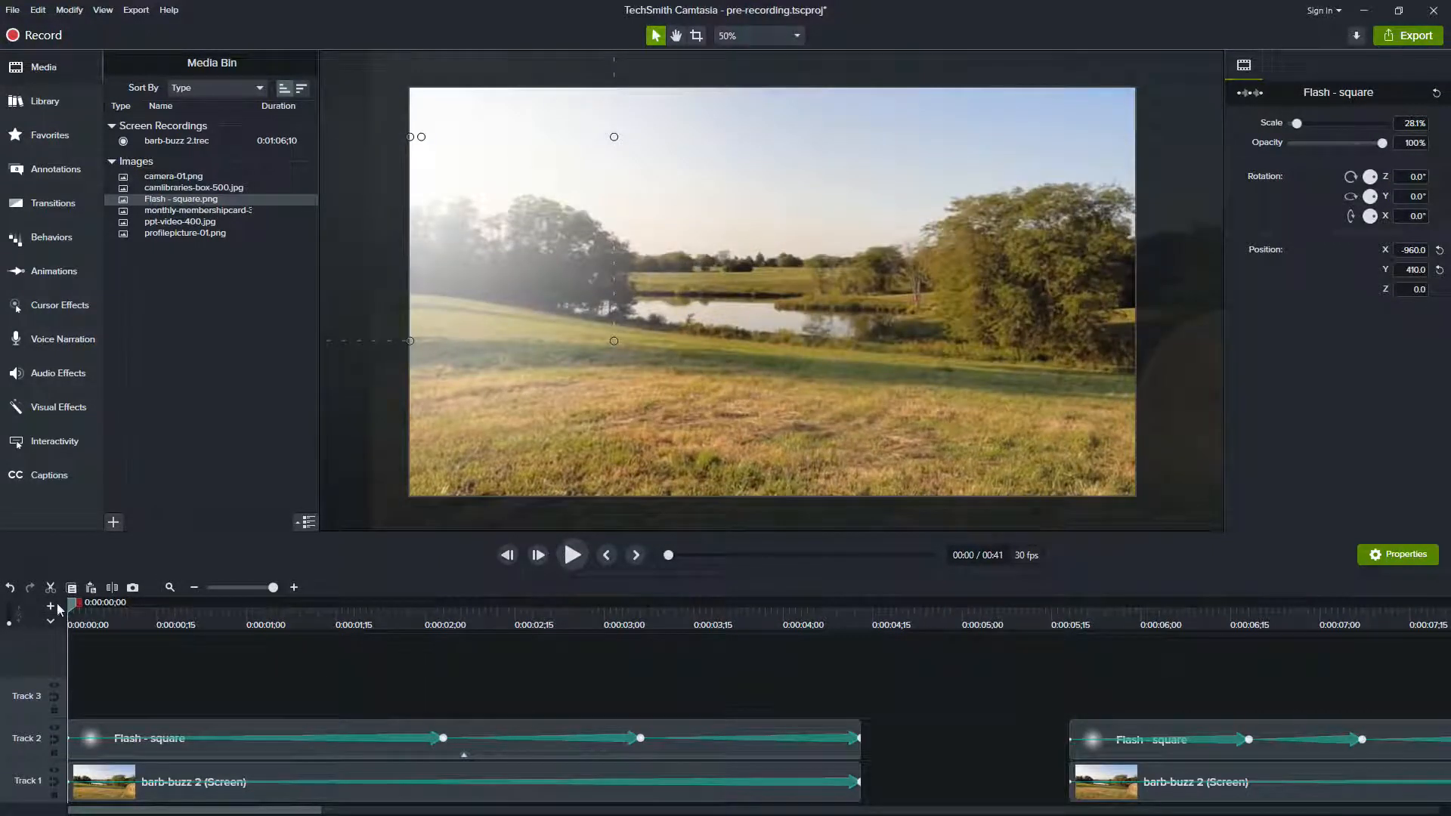
left_click(571, 557)
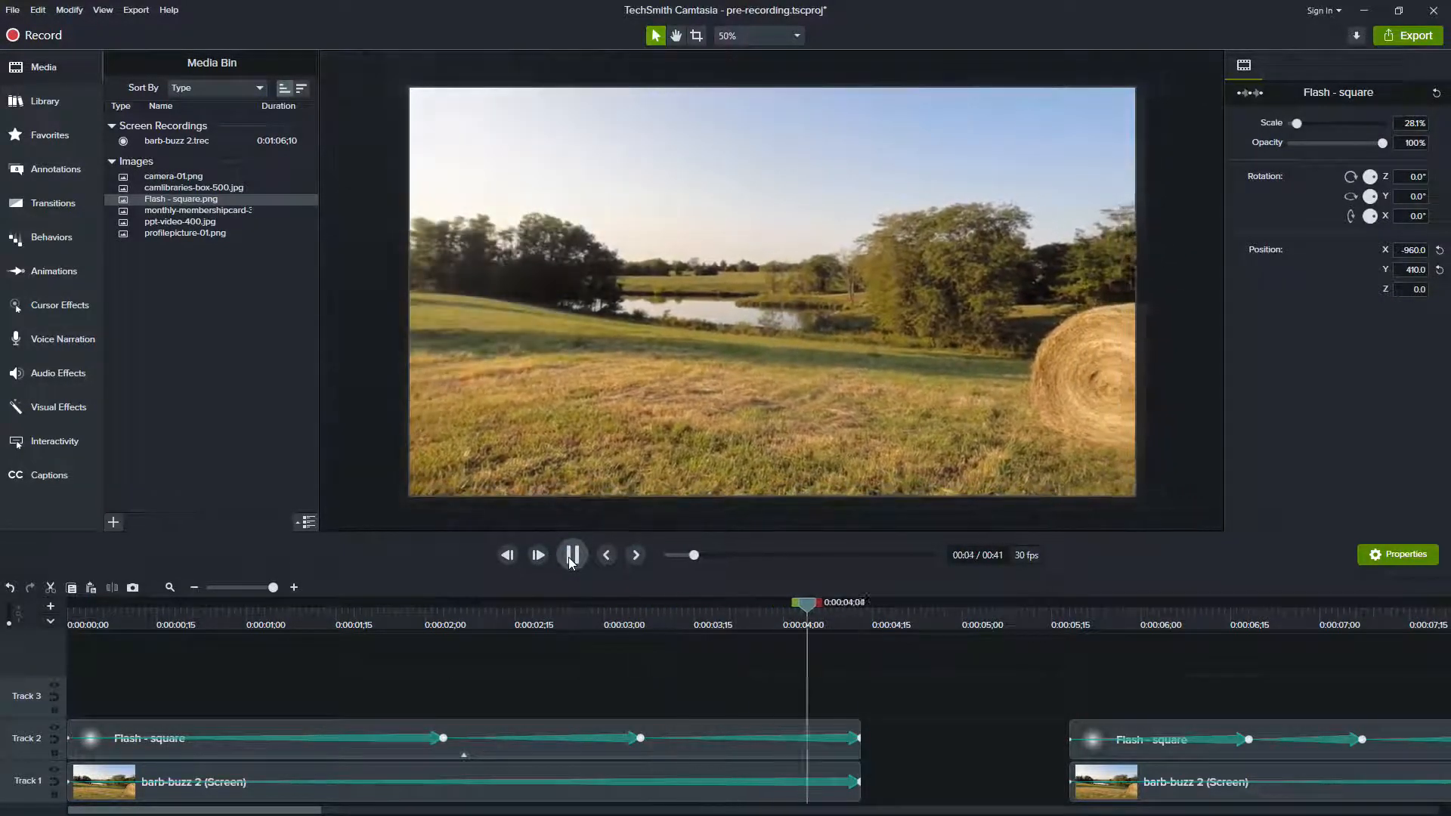
left_click(570, 557)
left_click(836, 614)
left_click(850, 618)
left_click_drag(849, 621, 1021, 616)
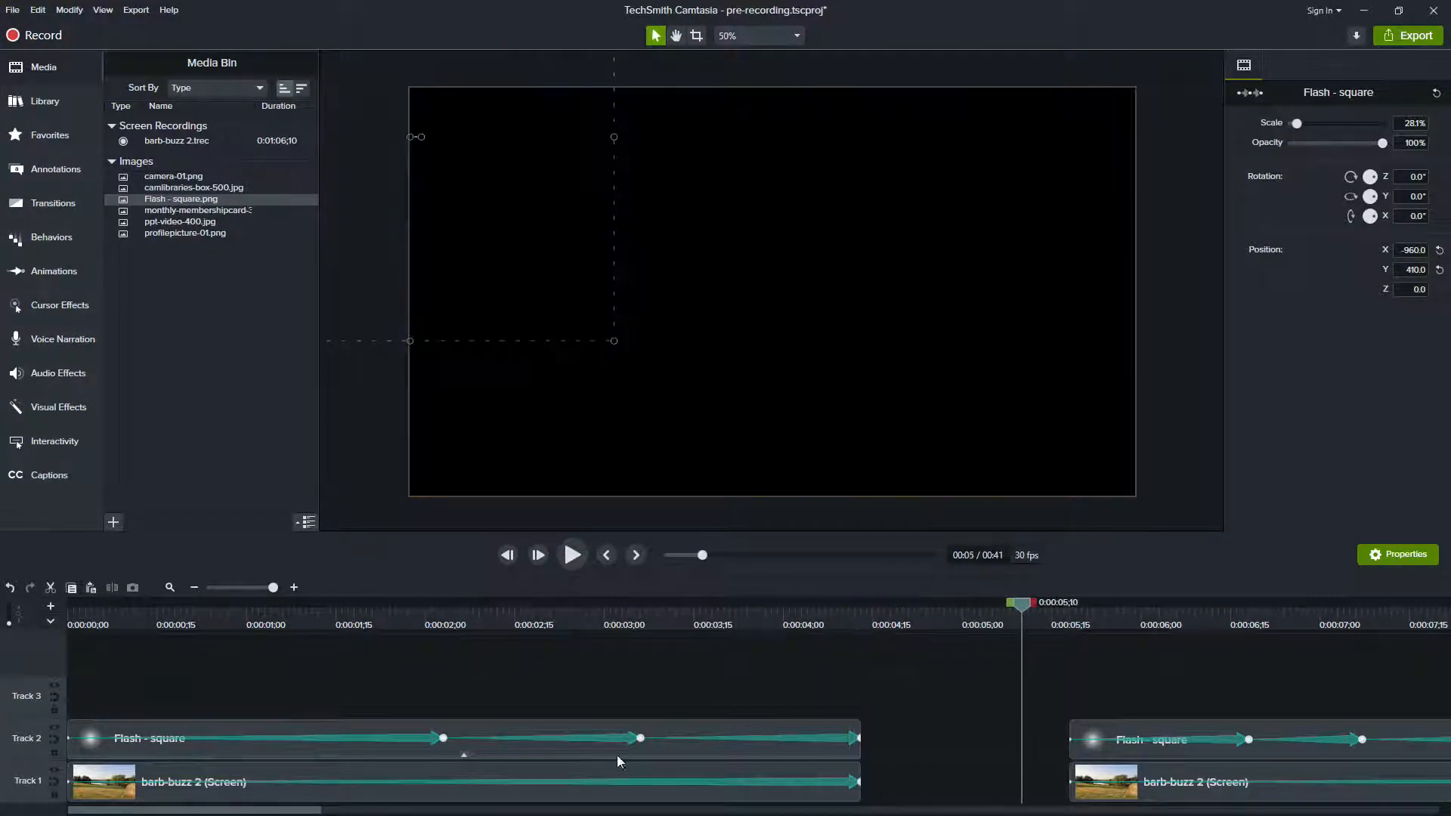
- Scrub through the second flash effect and into the third one to compare their motion
left_click_drag(183, 811, 354, 811)
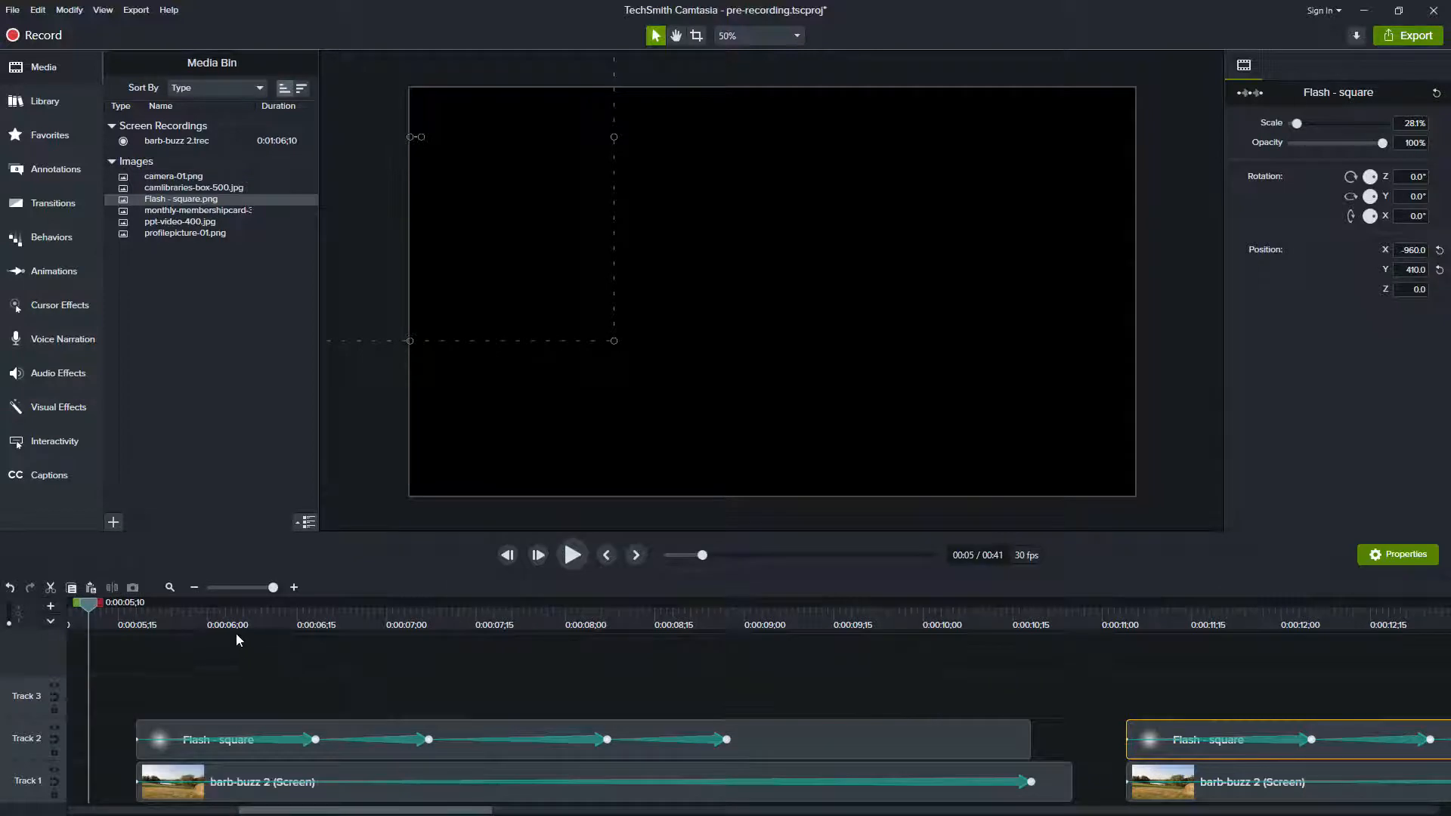
left_click(267, 619)
left_click_drag(309, 630, 1305, 639)
- End the third landscape clip's zoom animation at 0:00:13;25 and trim the clip and its flash to just past that point
left_click_drag(446, 812, 628, 789)
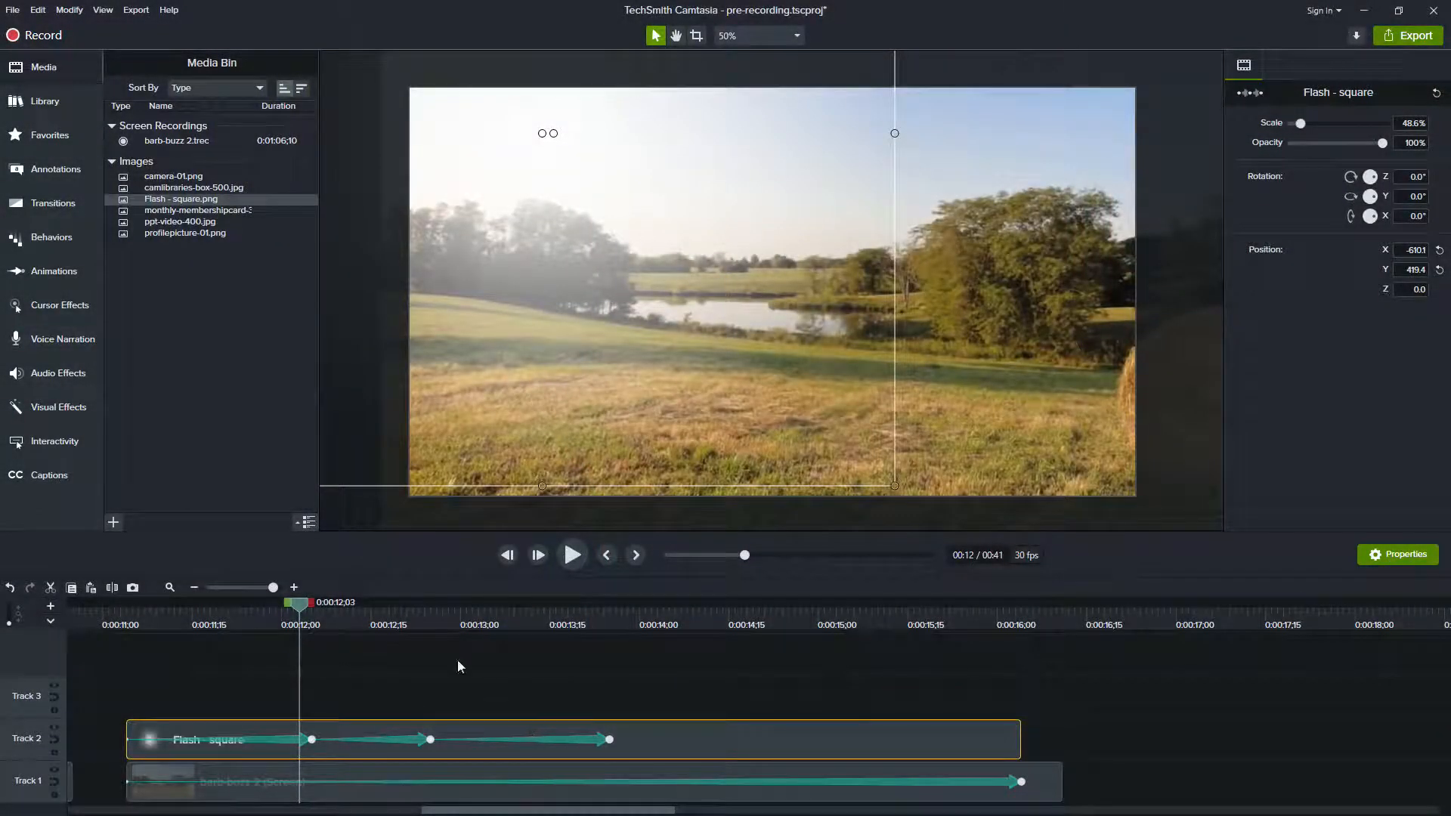
left_click_drag(307, 626, 608, 620)
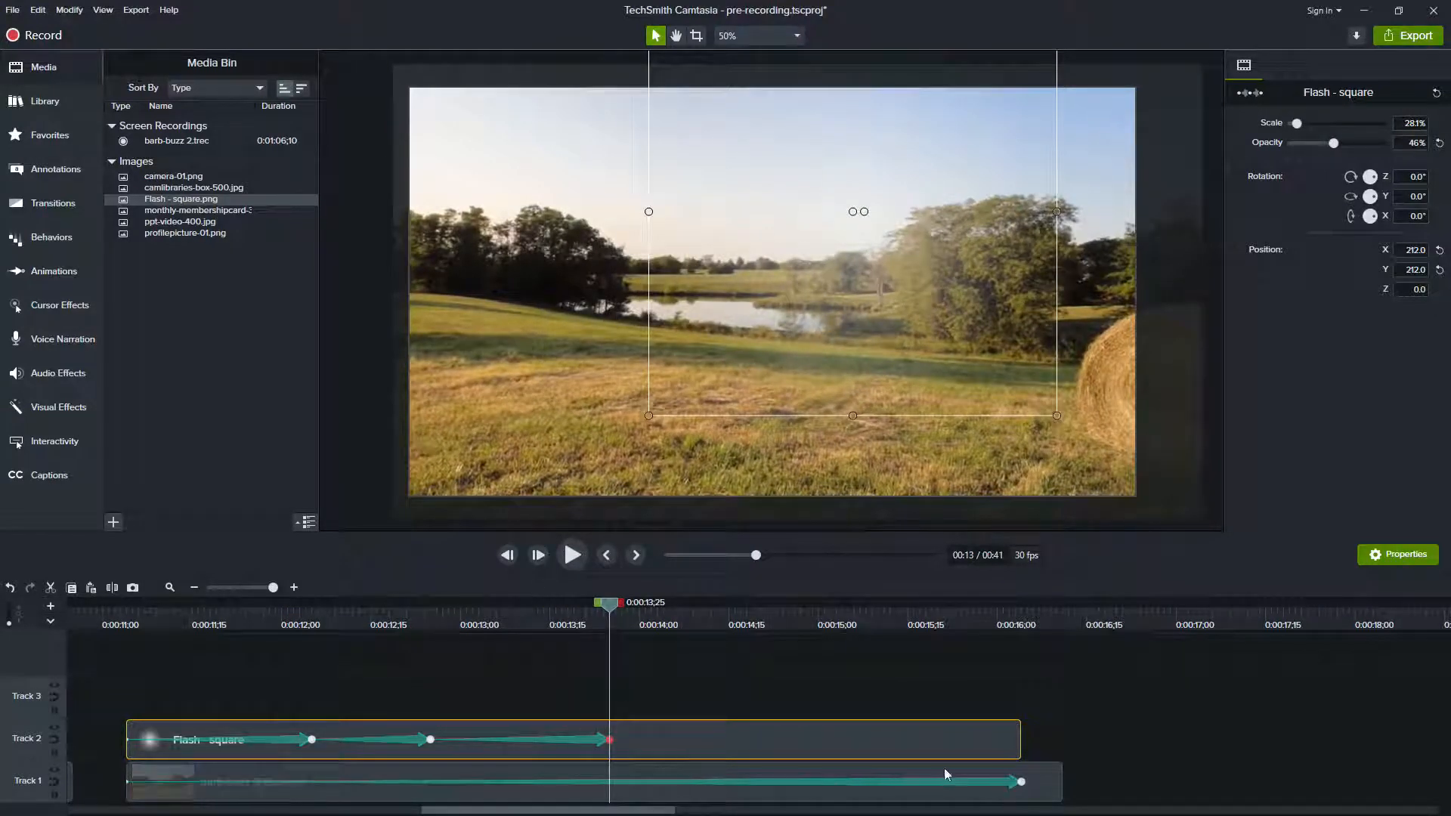
left_click_drag(1020, 782, 609, 783)
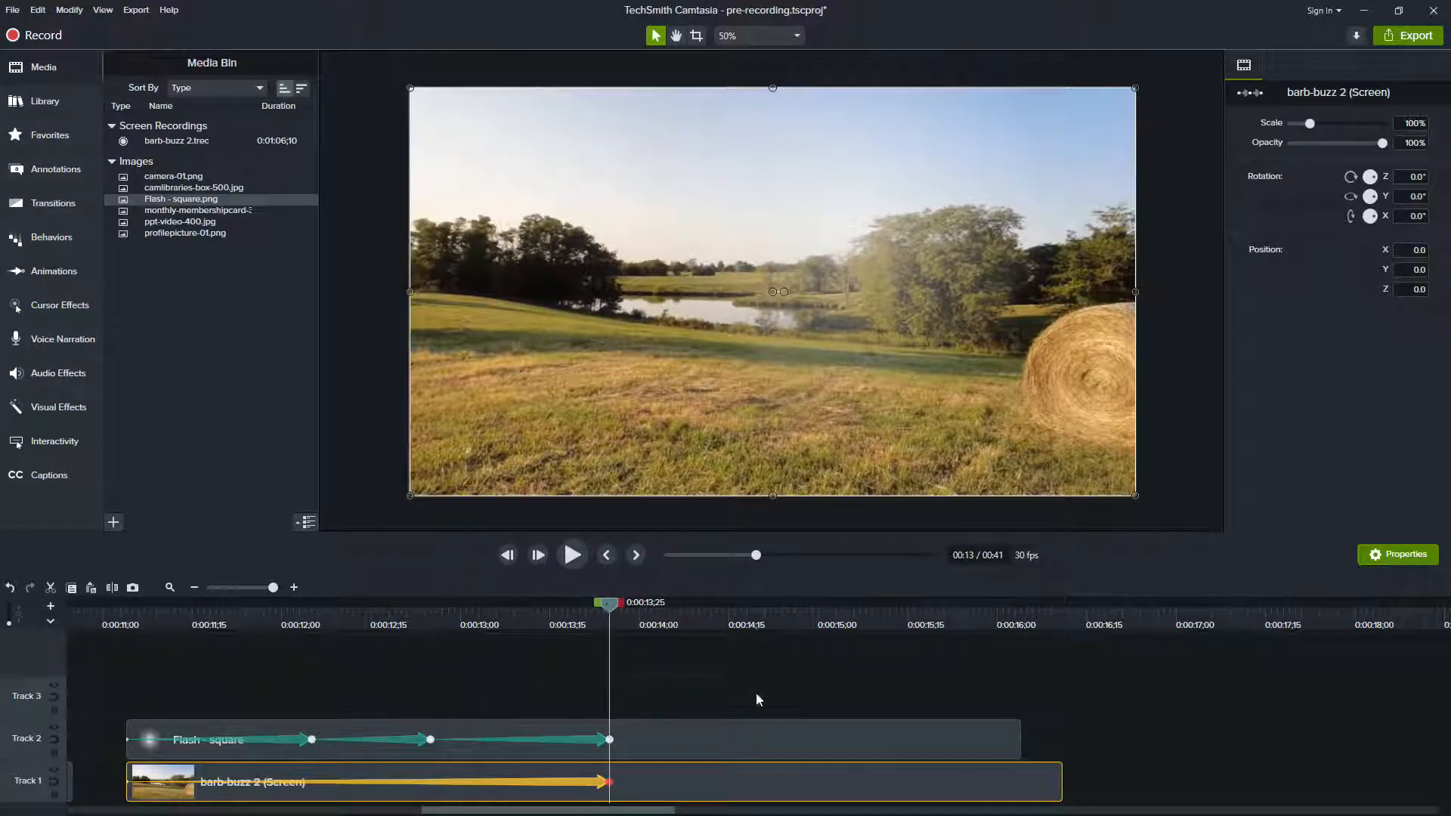
left_click_drag(1060, 782, 621, 811)
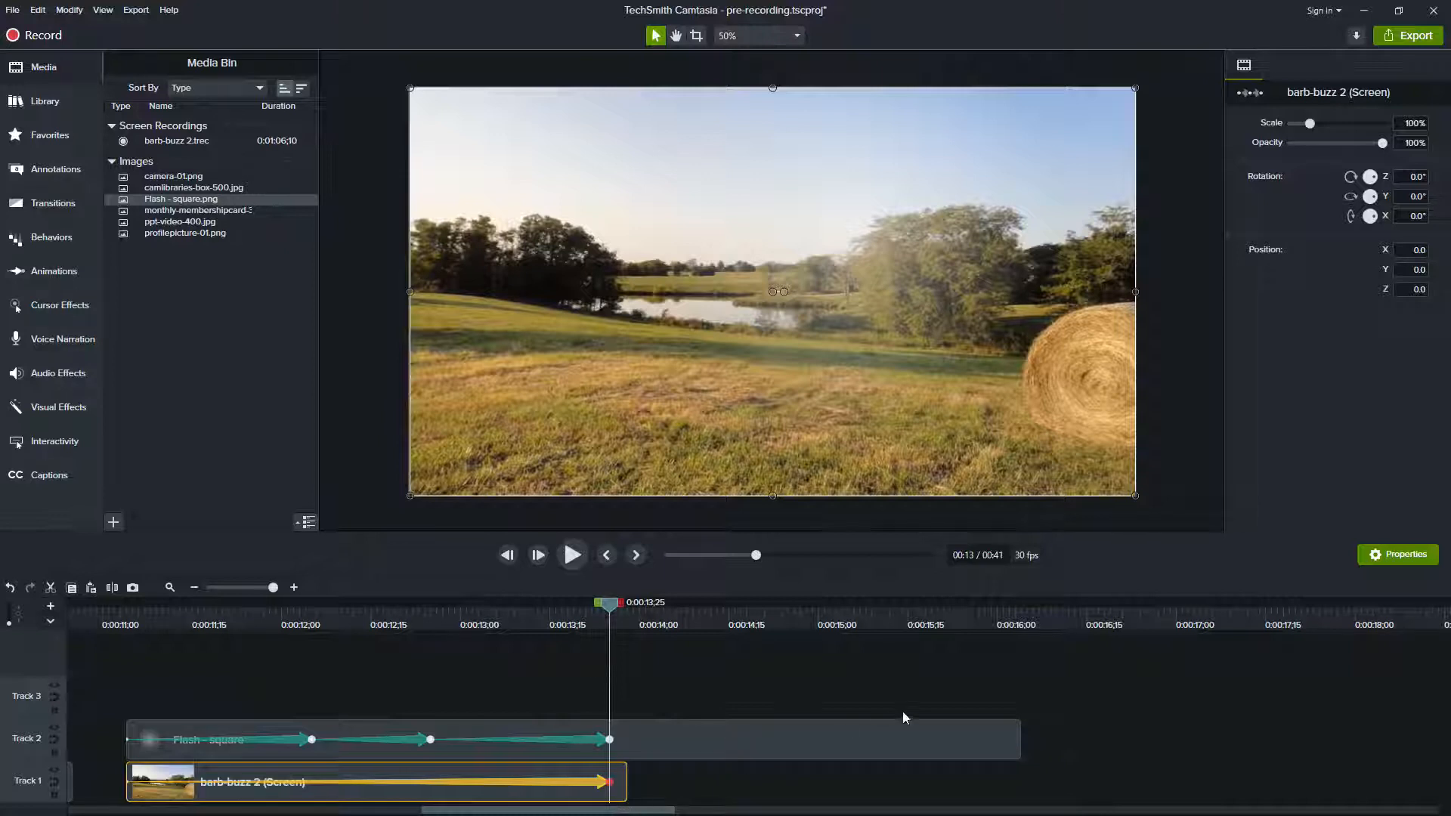
left_click_drag(1018, 748, 606, 745)
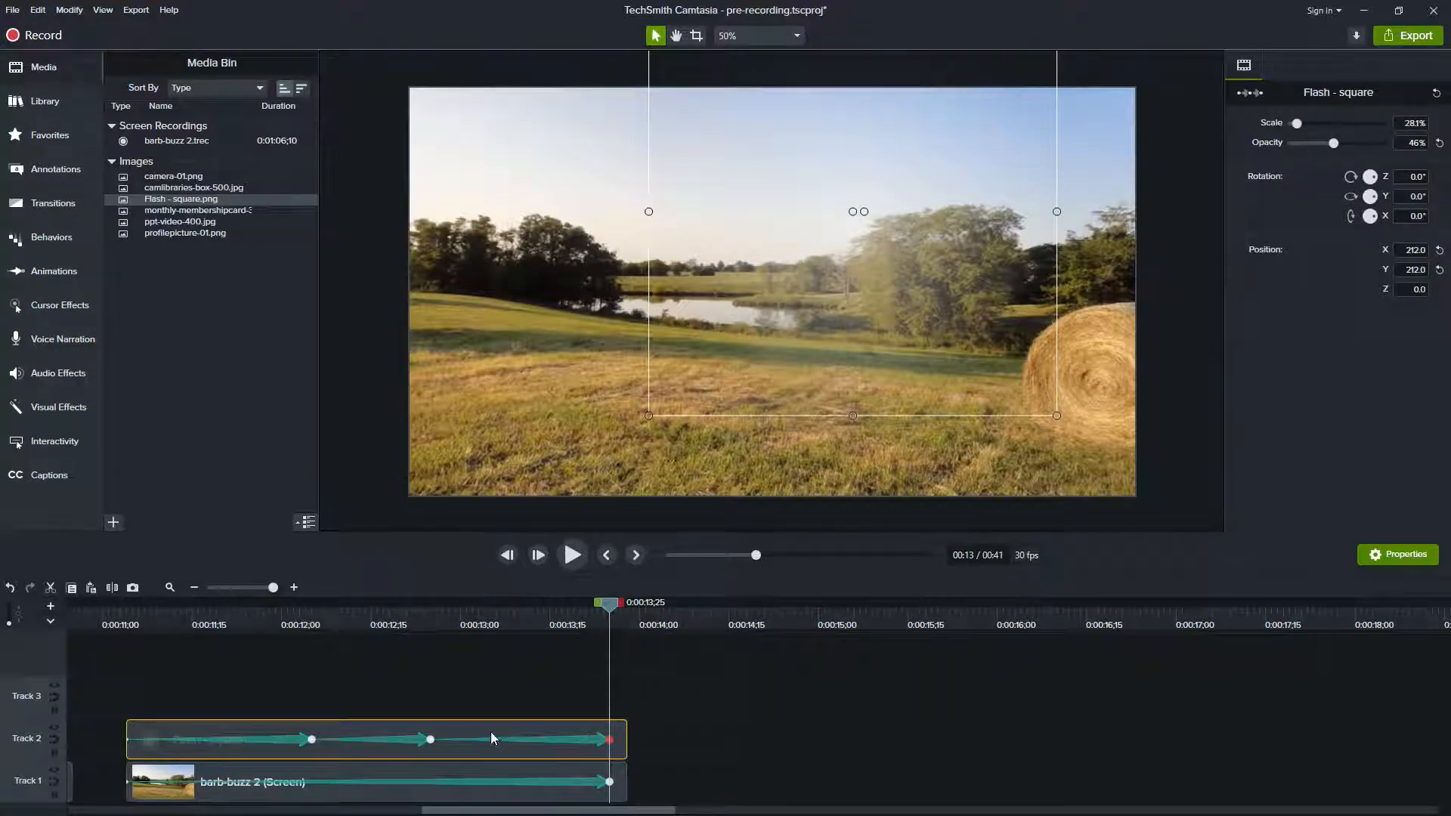
- Paste a copy of the animated flash onto Track 3, starting at 0:00:11;04
key("ctrl+")
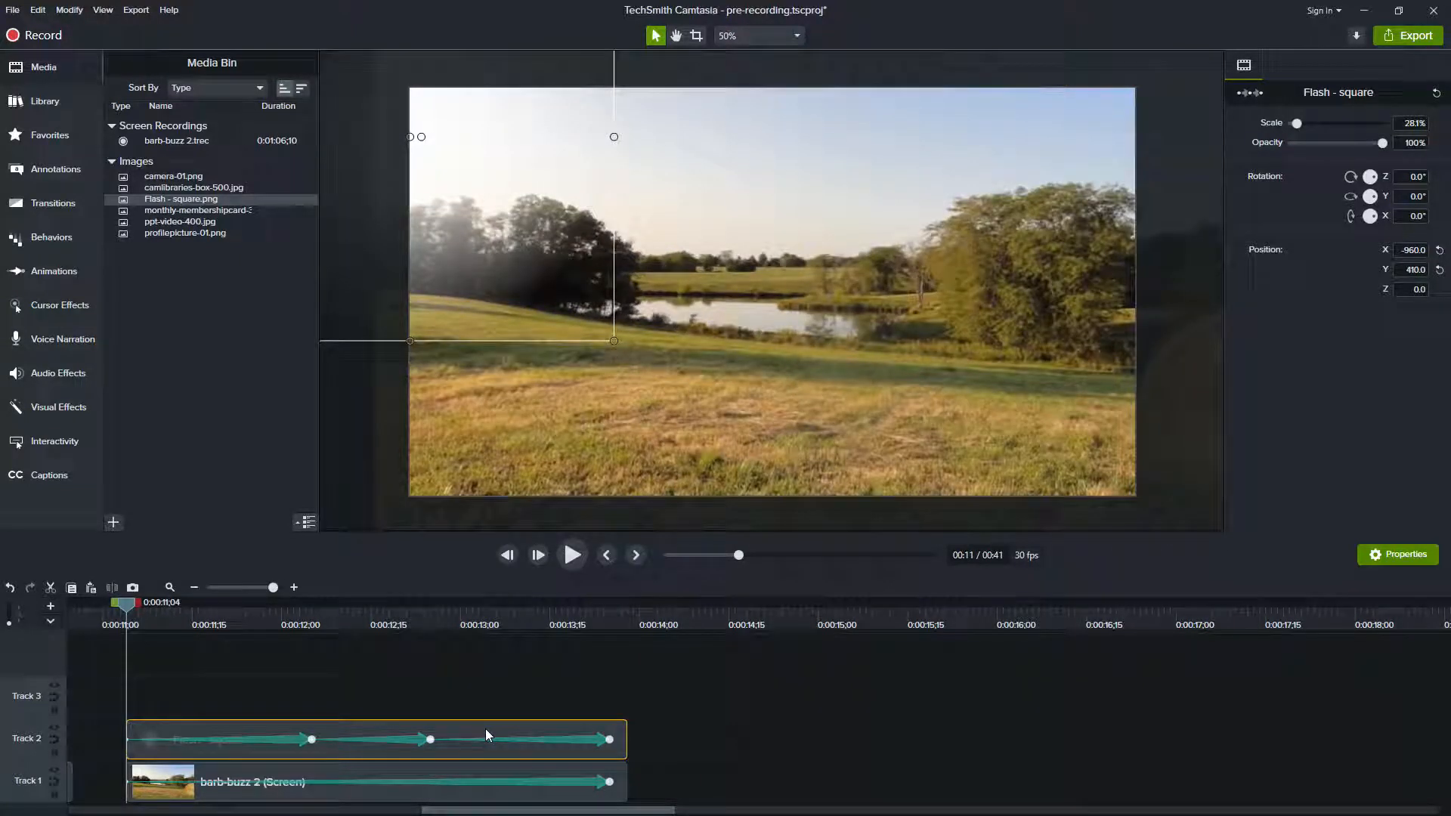
key("ctrl+c")
key("ctrl+v")
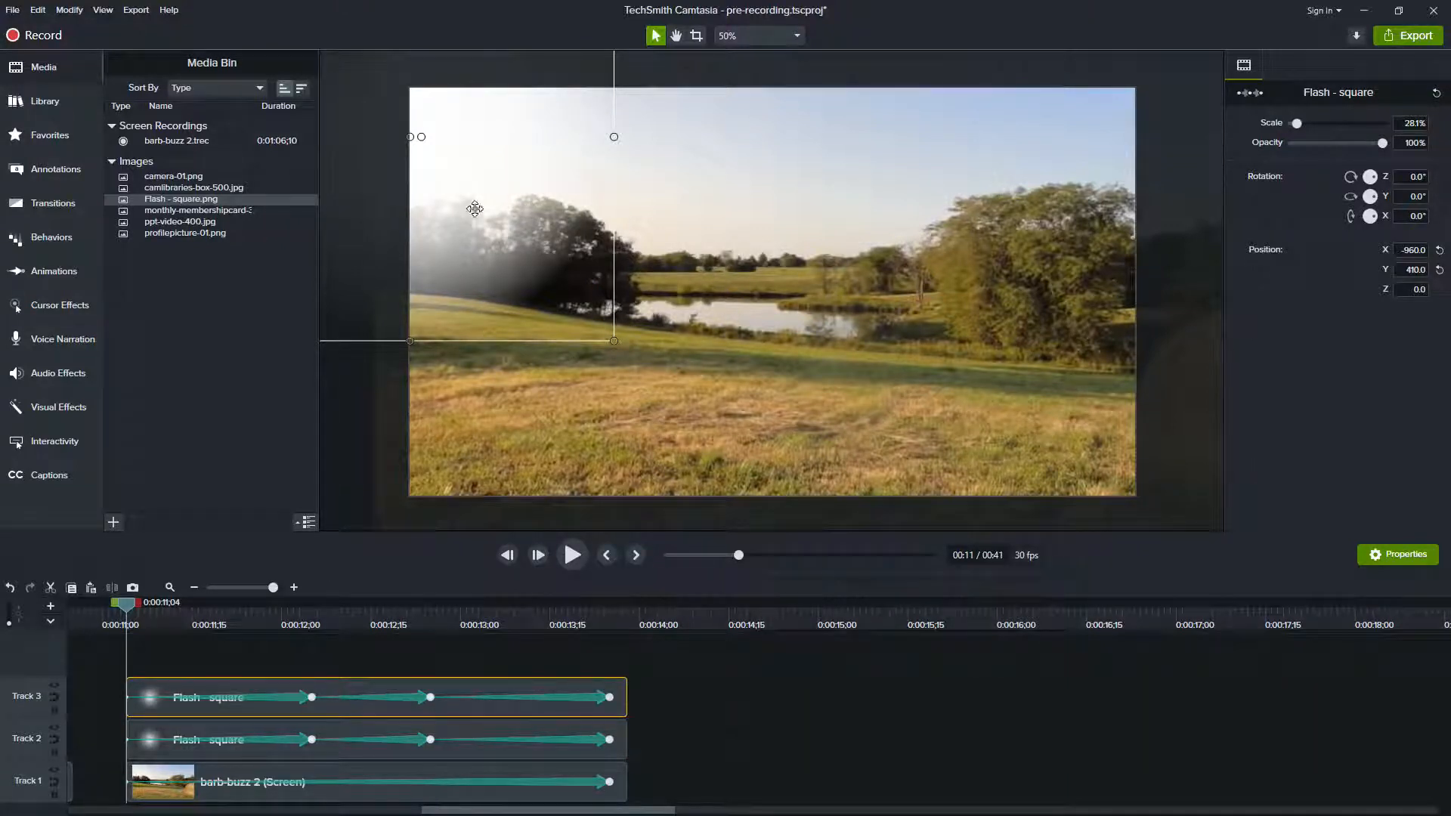
- Select the original flash on Track 2 and lock Track 3 to protect the copy
left_click(296, 729)
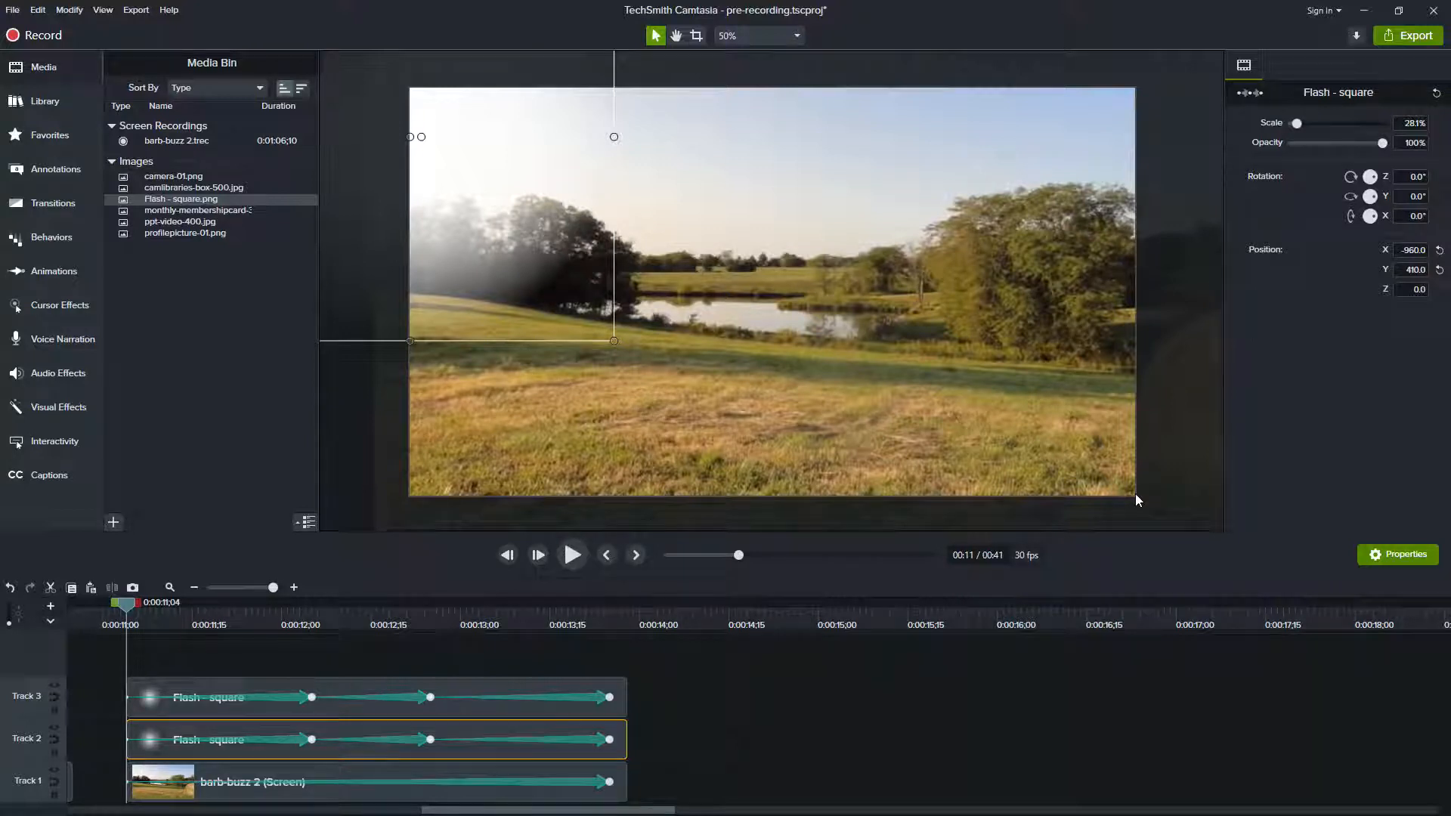
left_click(170, 682)
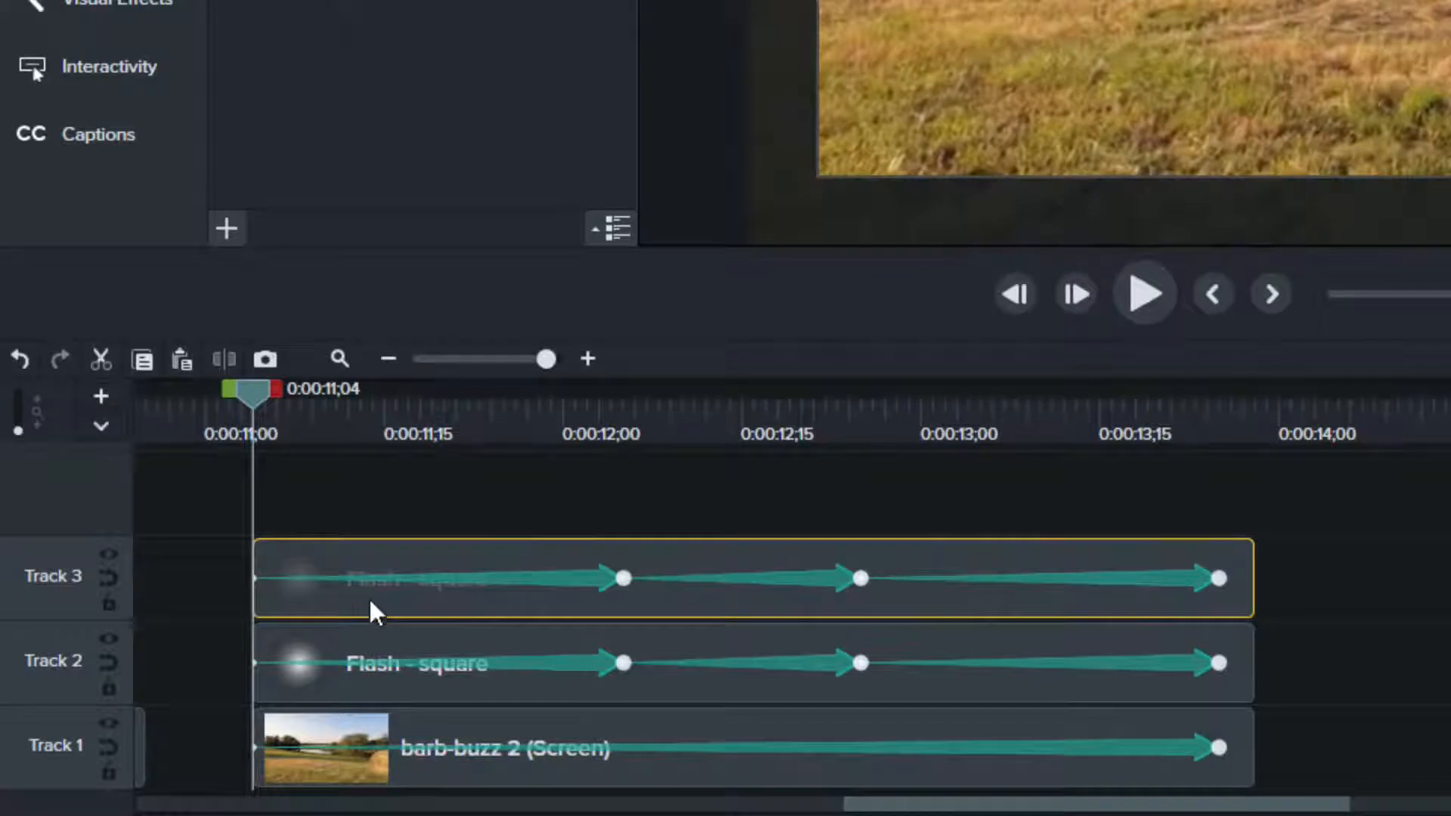
left_click(301, 651)
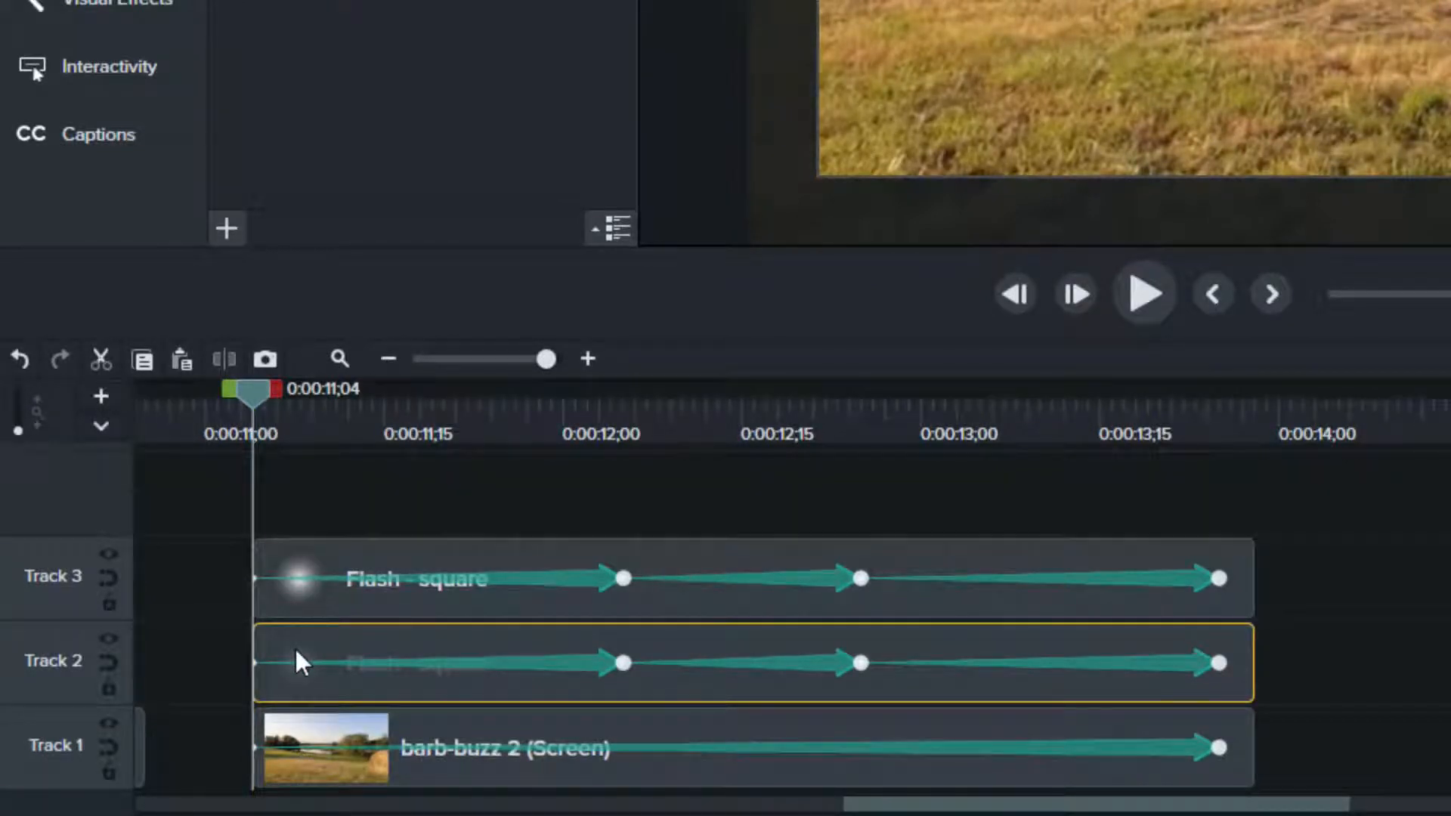
left_click(119, 554)
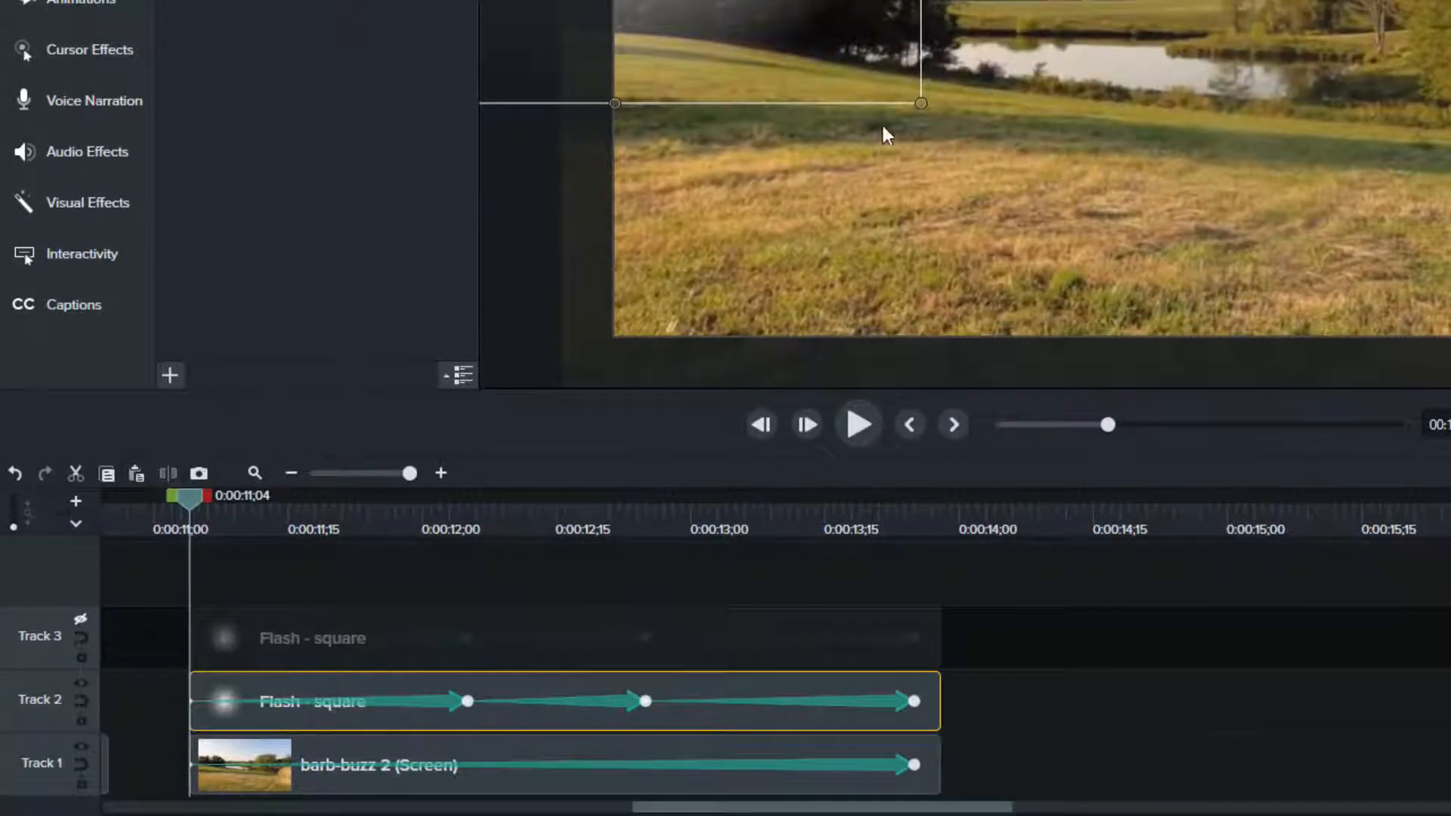
left_click(80, 619)
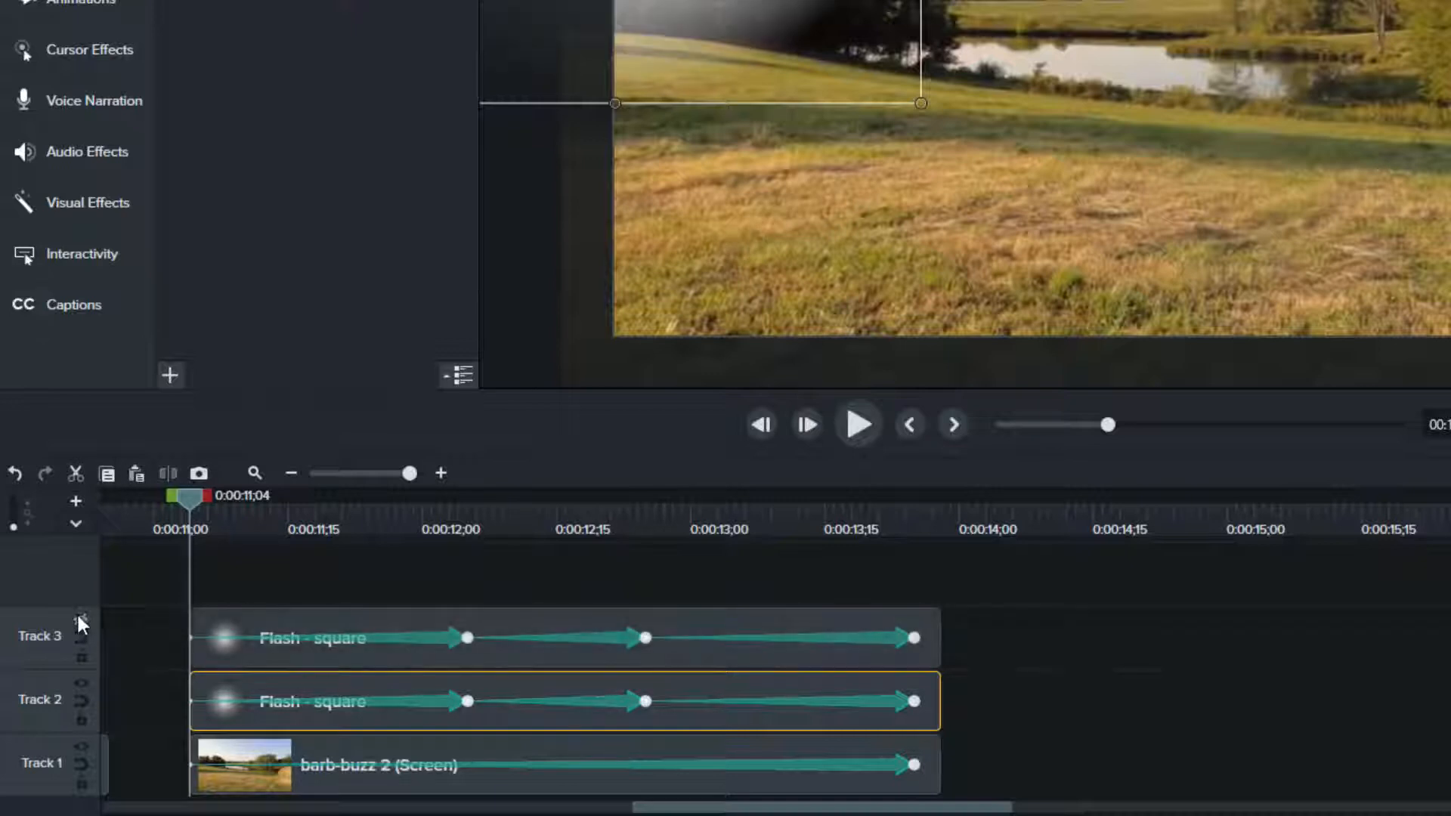
left_click(81, 657)
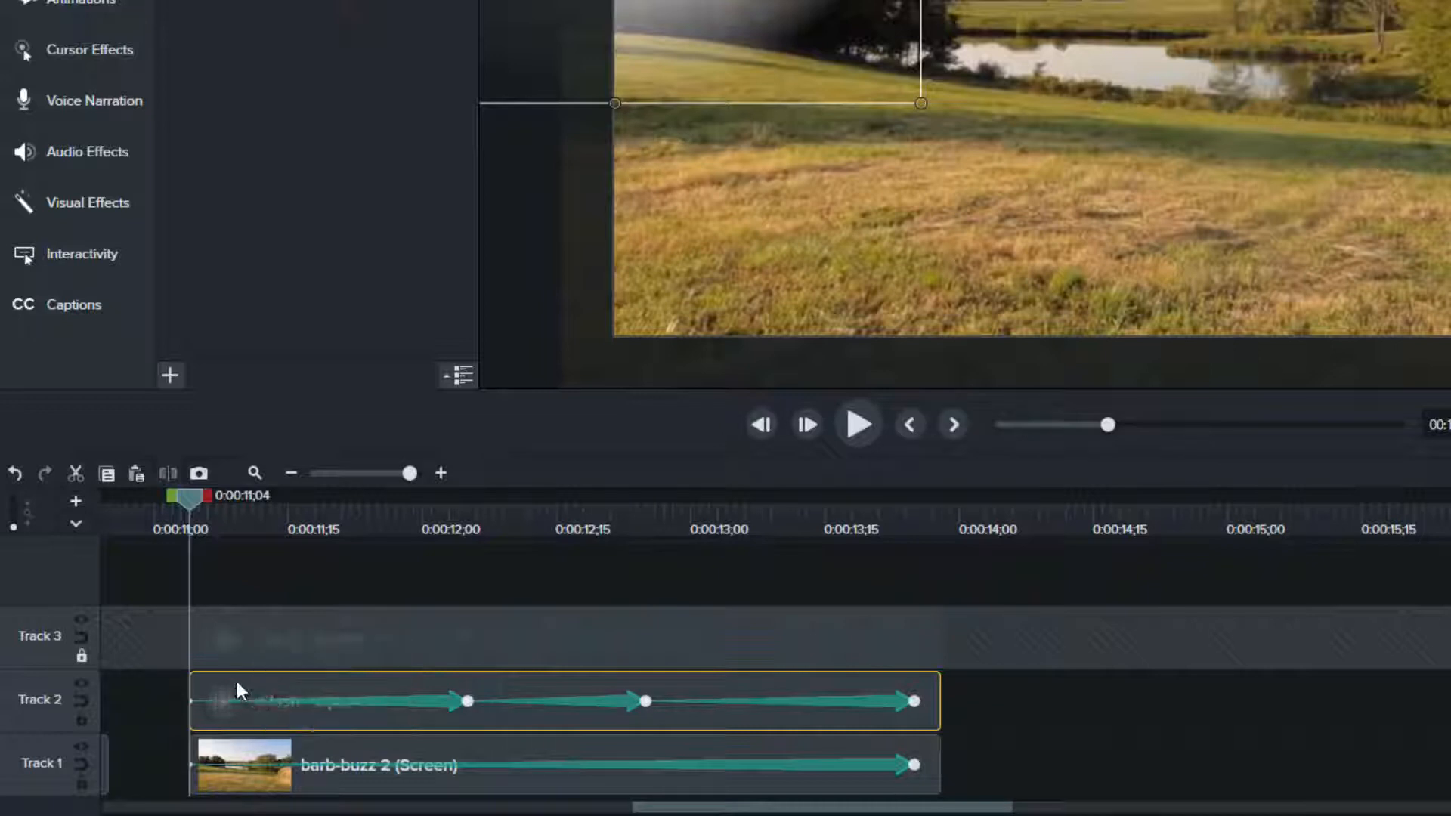
- Turn on Edit All Animations mode for the Track 2 flash and move it to the frame's lower-right corner, X 960, Y -540
left_click_drag(733, 0, 1450, 350)
left_click_drag(1222, 264, 920, 103)
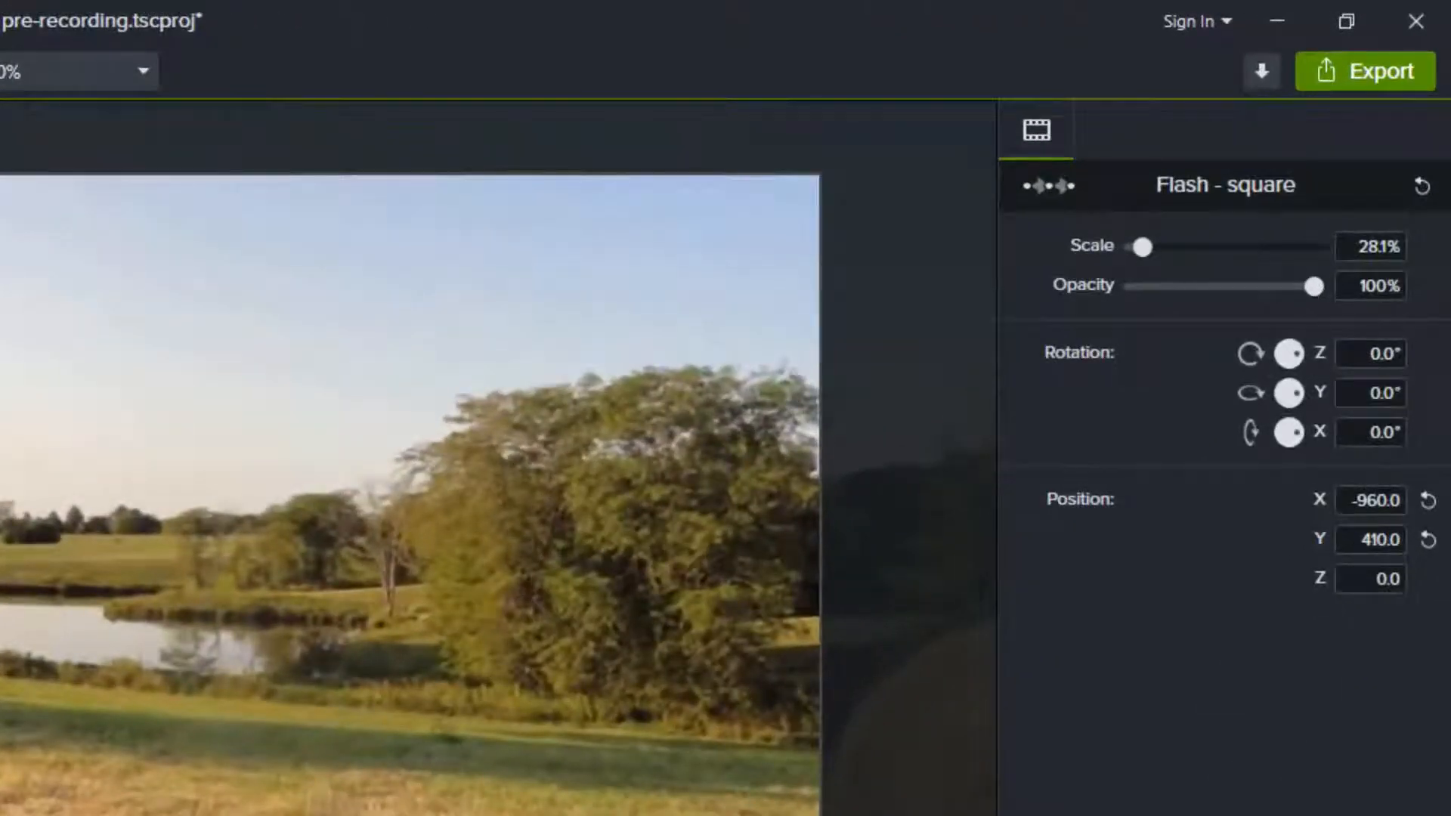
left_click(1049, 187)
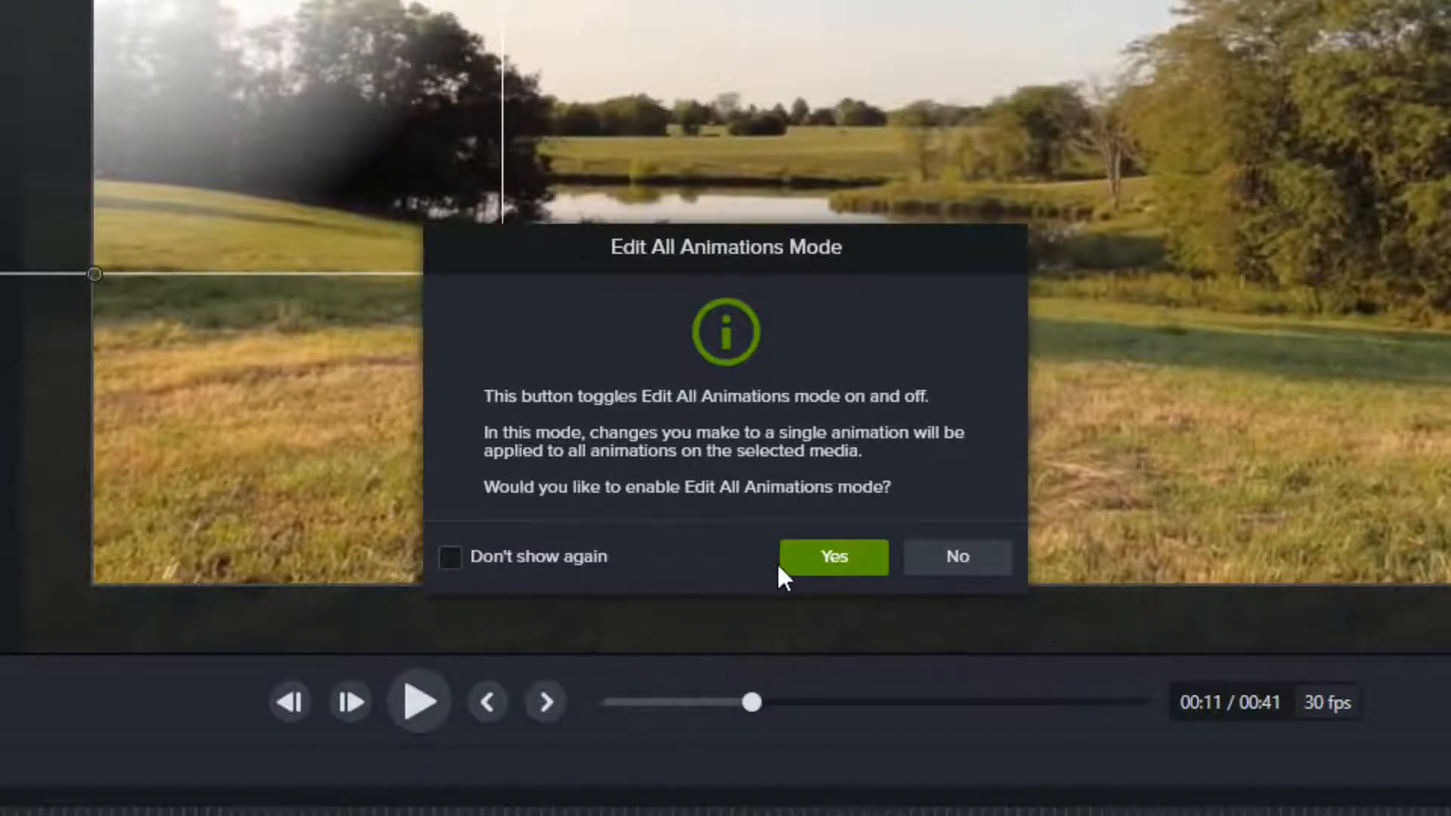
left_click(822, 568)
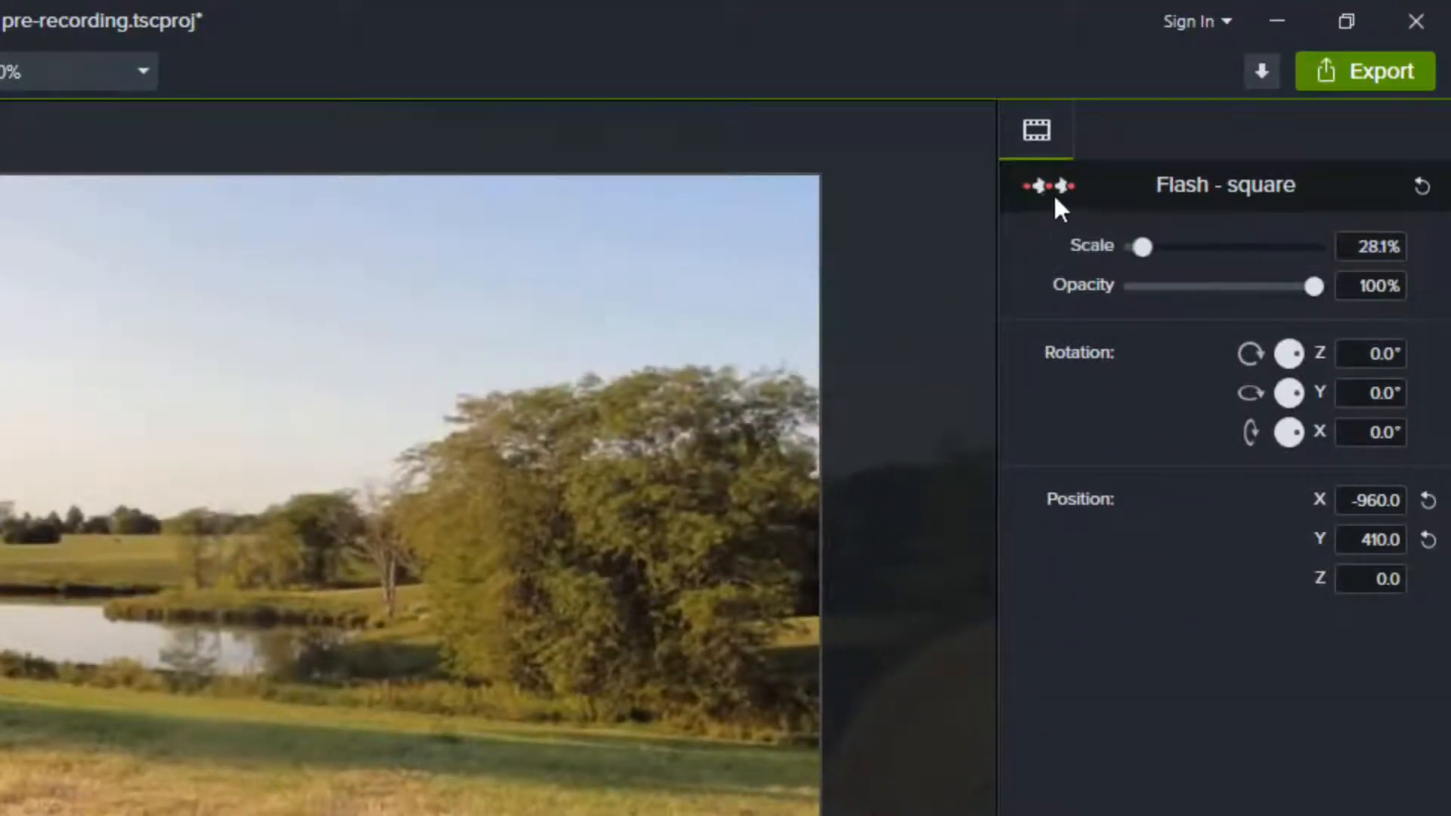
mouse_move(1025, 196)
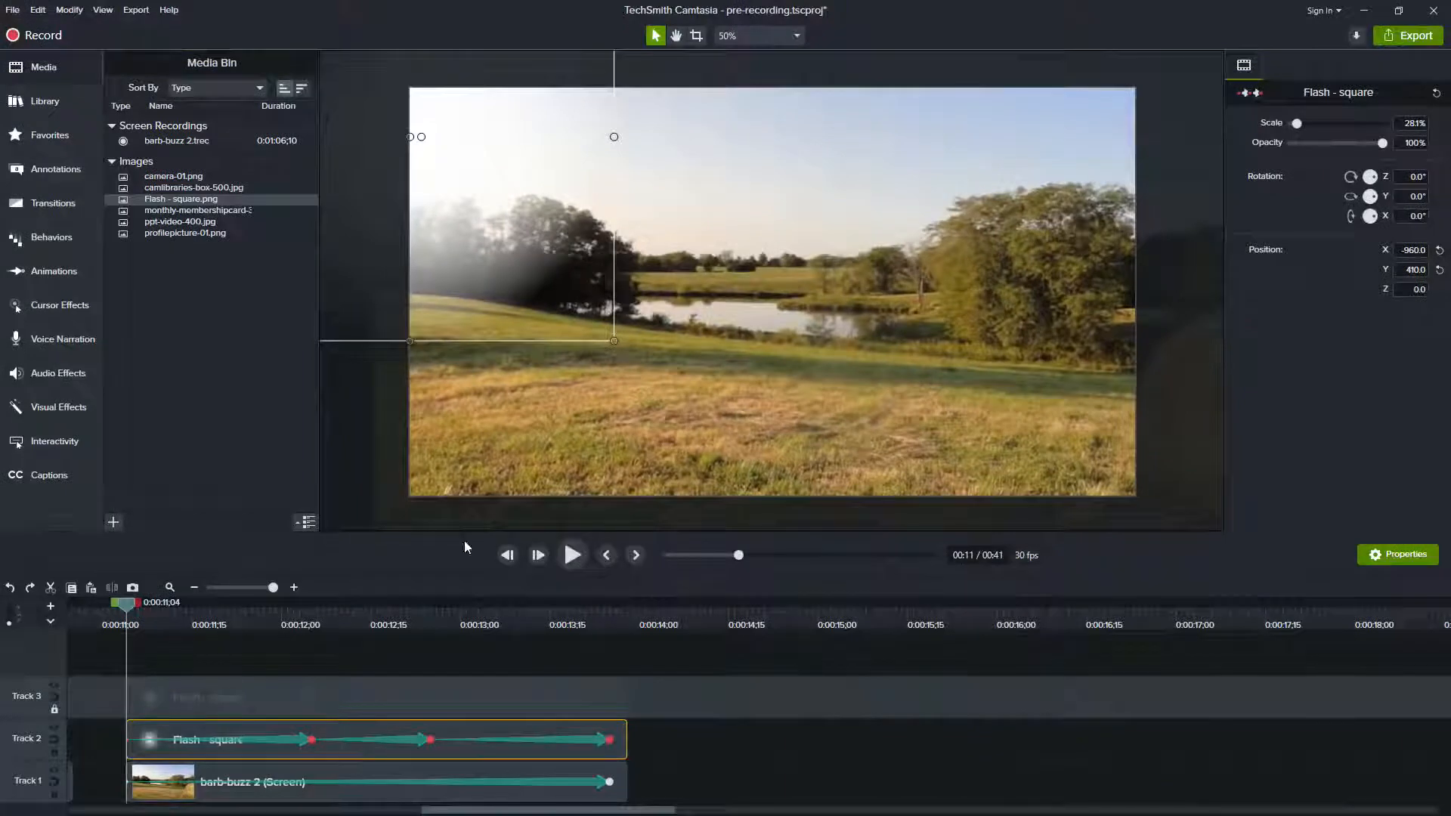
left_click_drag(421, 149, 1144, 505)
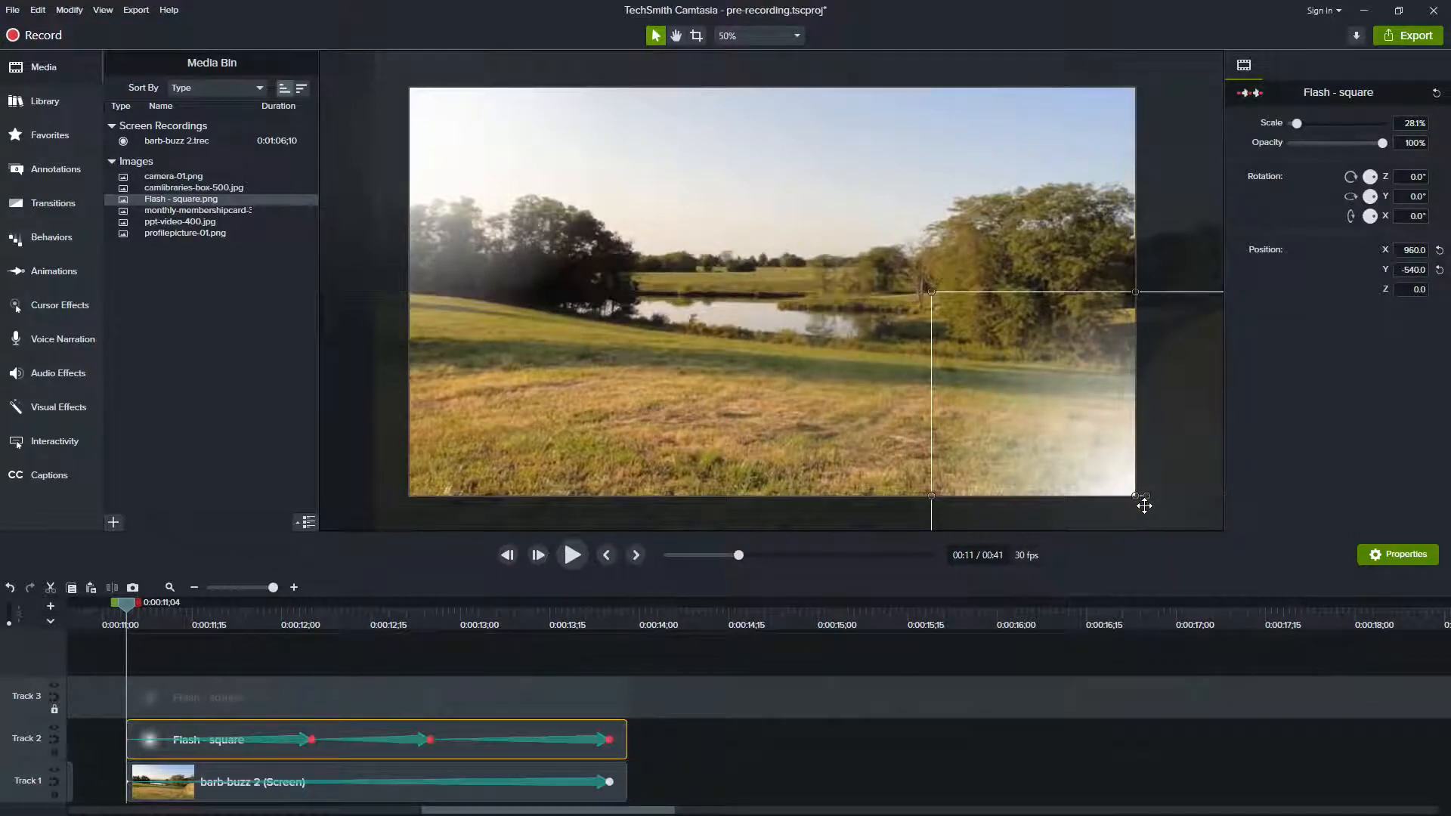
- Unlock Track 3, play both flashes together from 0:00:11;04, and return to that starting time
left_click(53, 710)
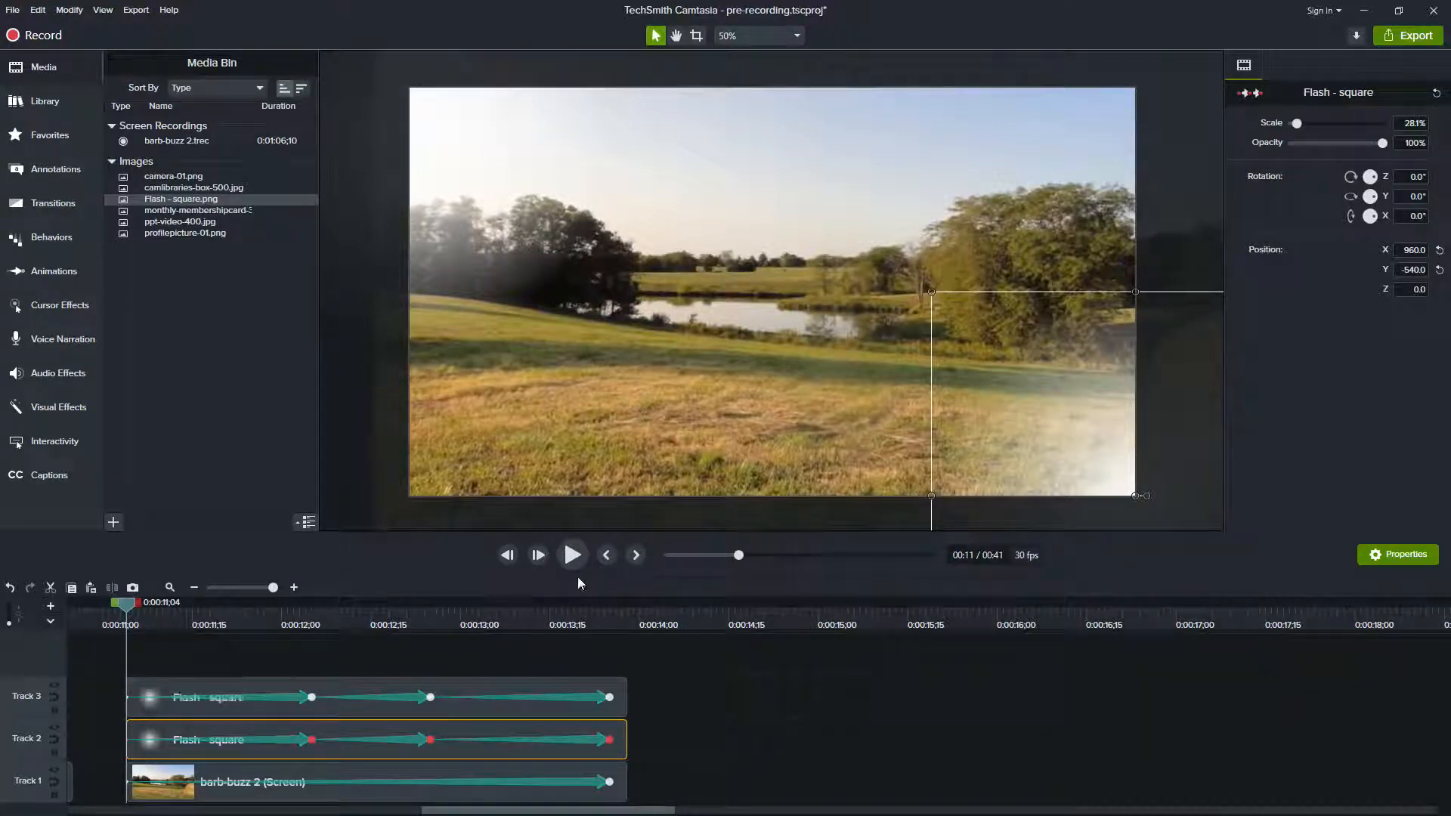
left_click(572, 555)
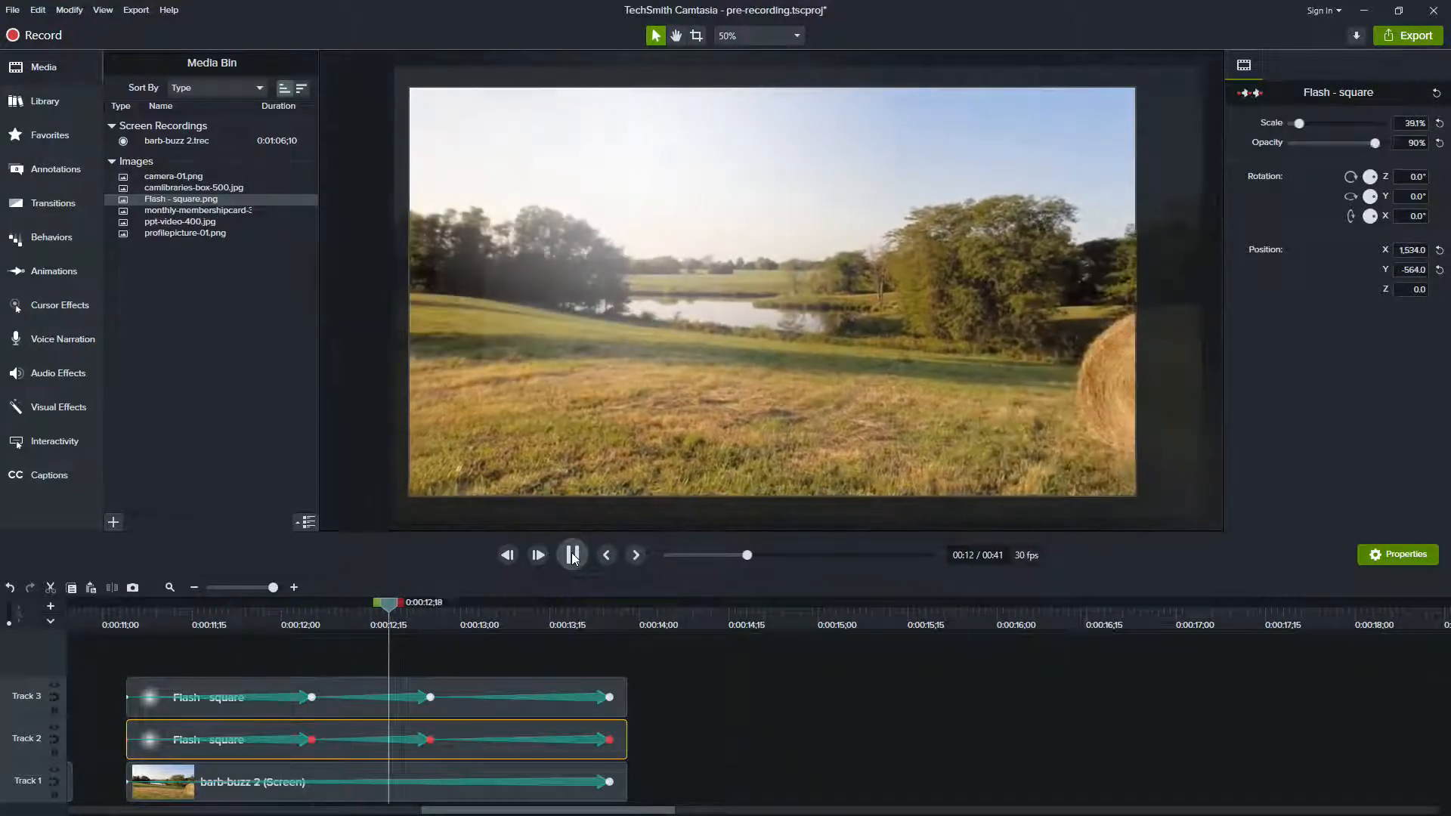
left_click(573, 555)
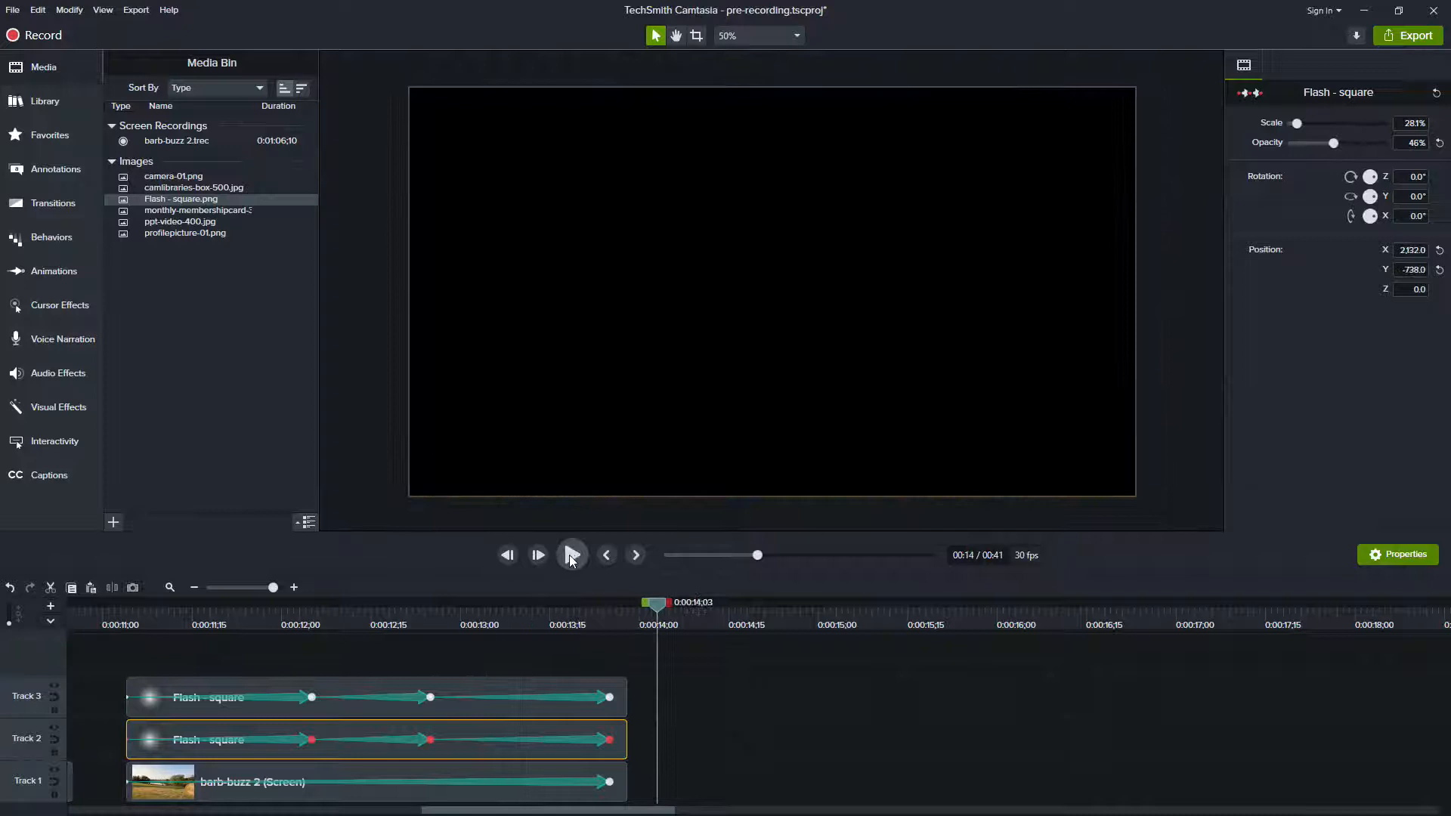
left_click_drag(291, 625, 130, 626)
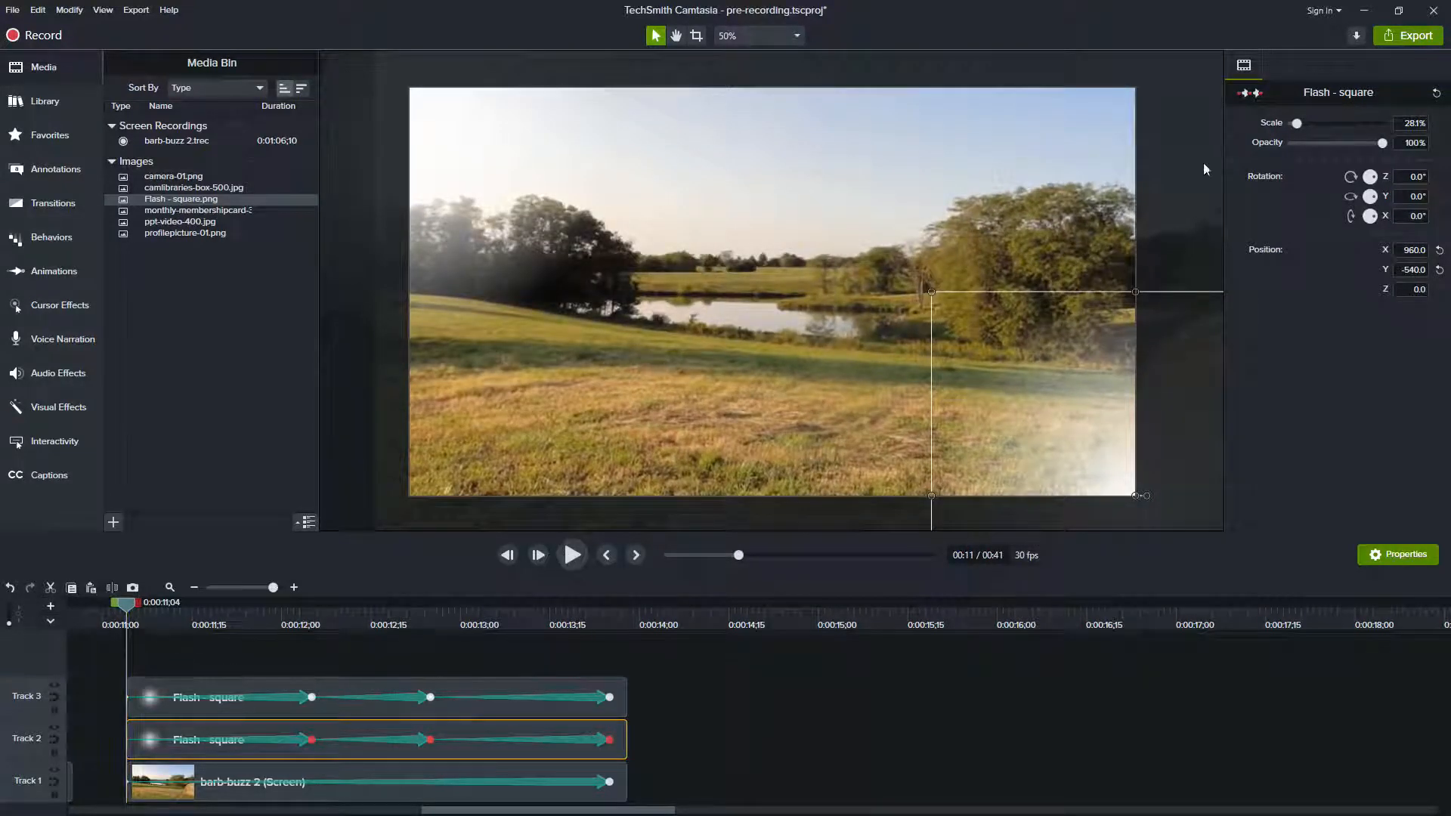
- Turn off Edit All Animations mode for the Track 2 flash
mouse_move(1247, 94)
left_click(248, 588)
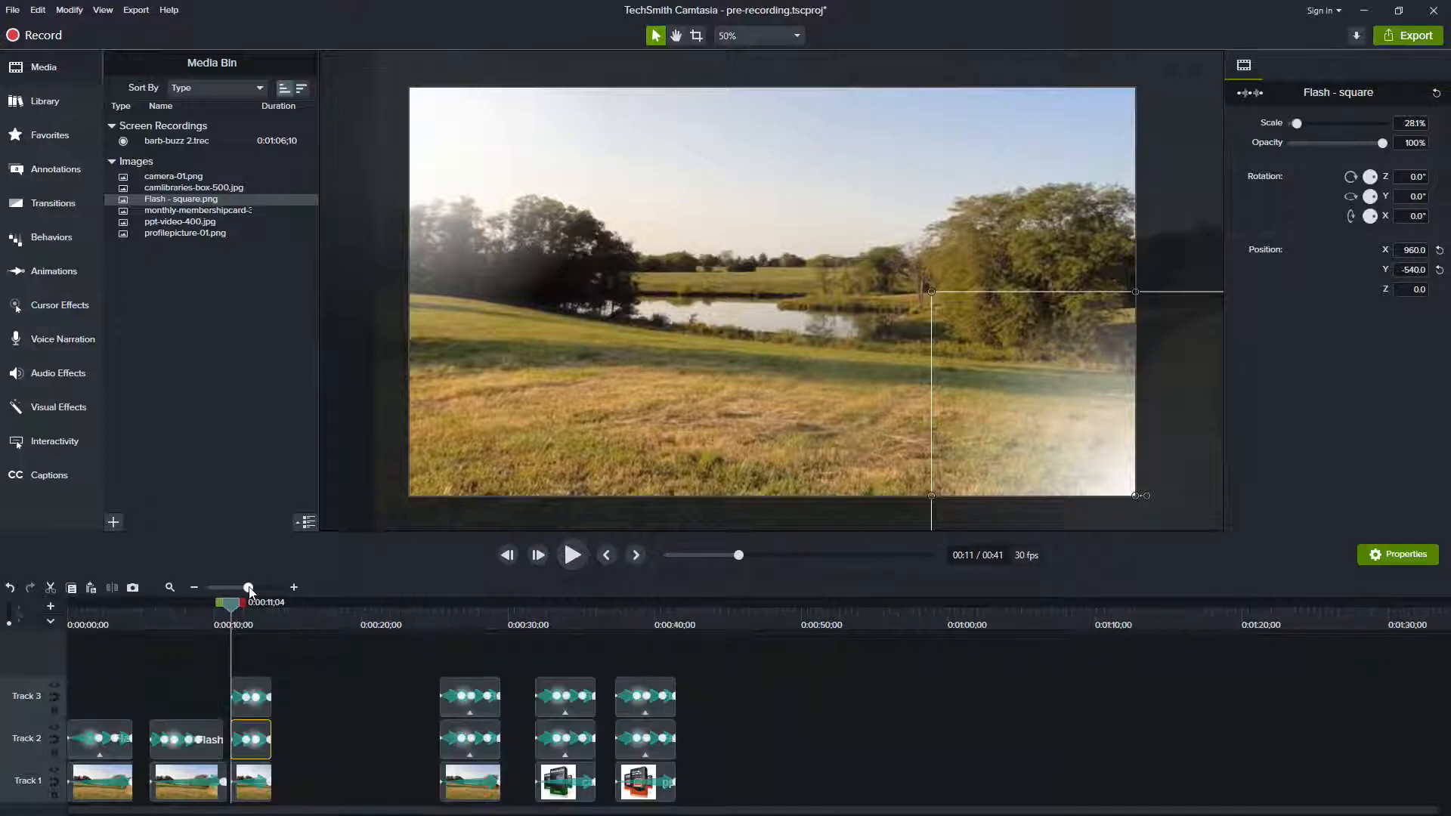
left_click(270, 588)
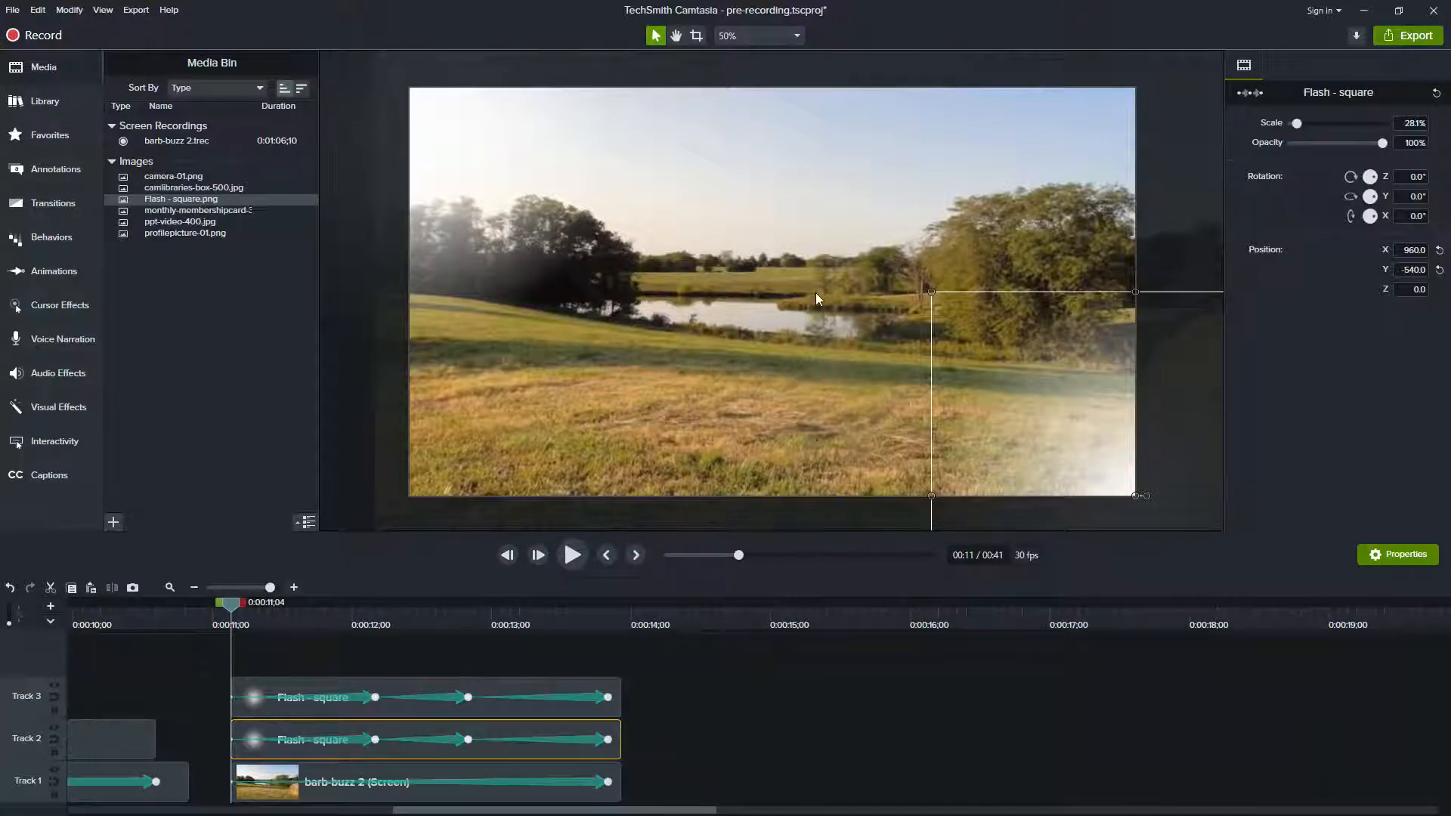
scroll(814, 292, "down", 2)
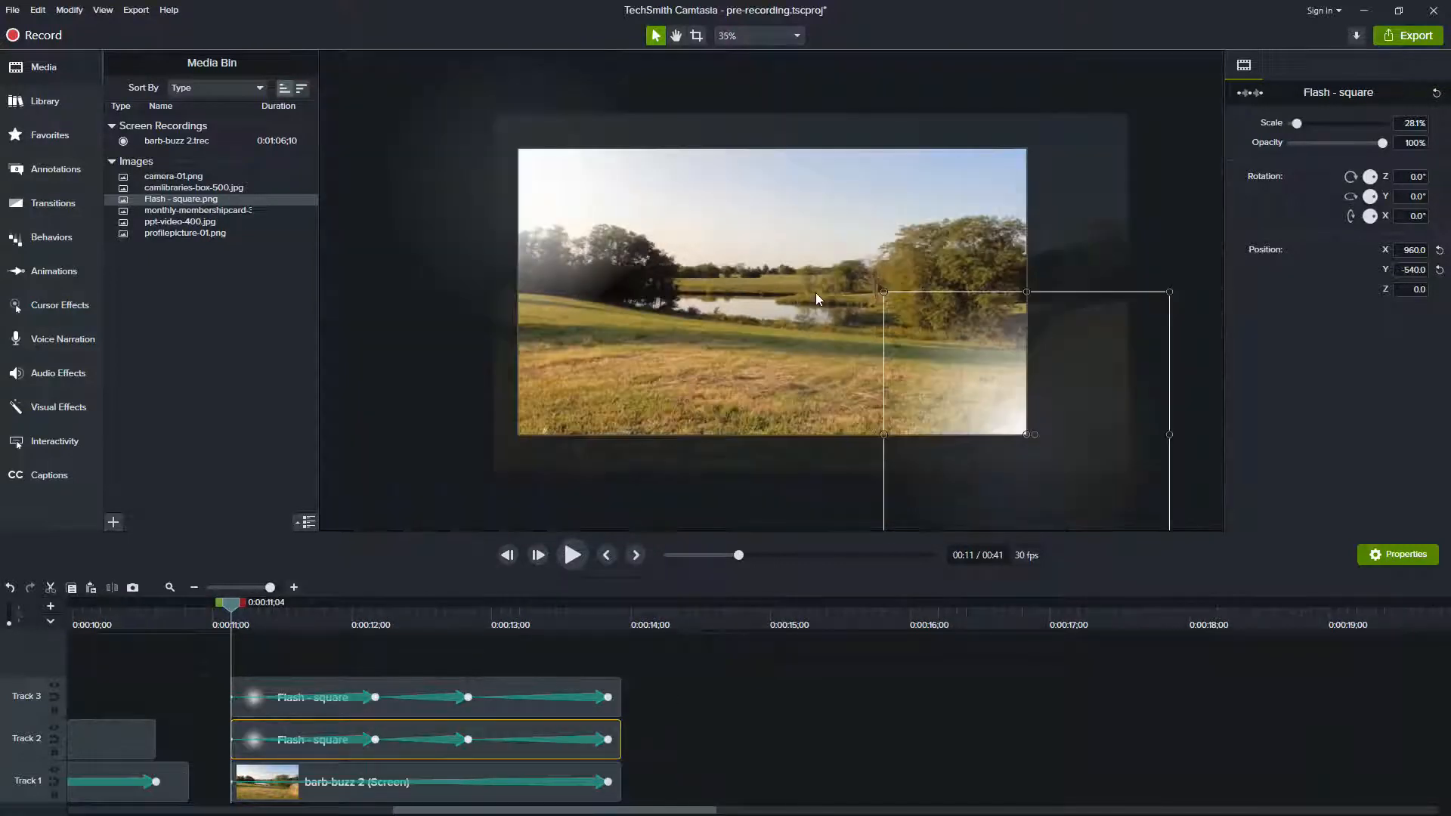
left_click(572, 555)
left_click(696, 233)
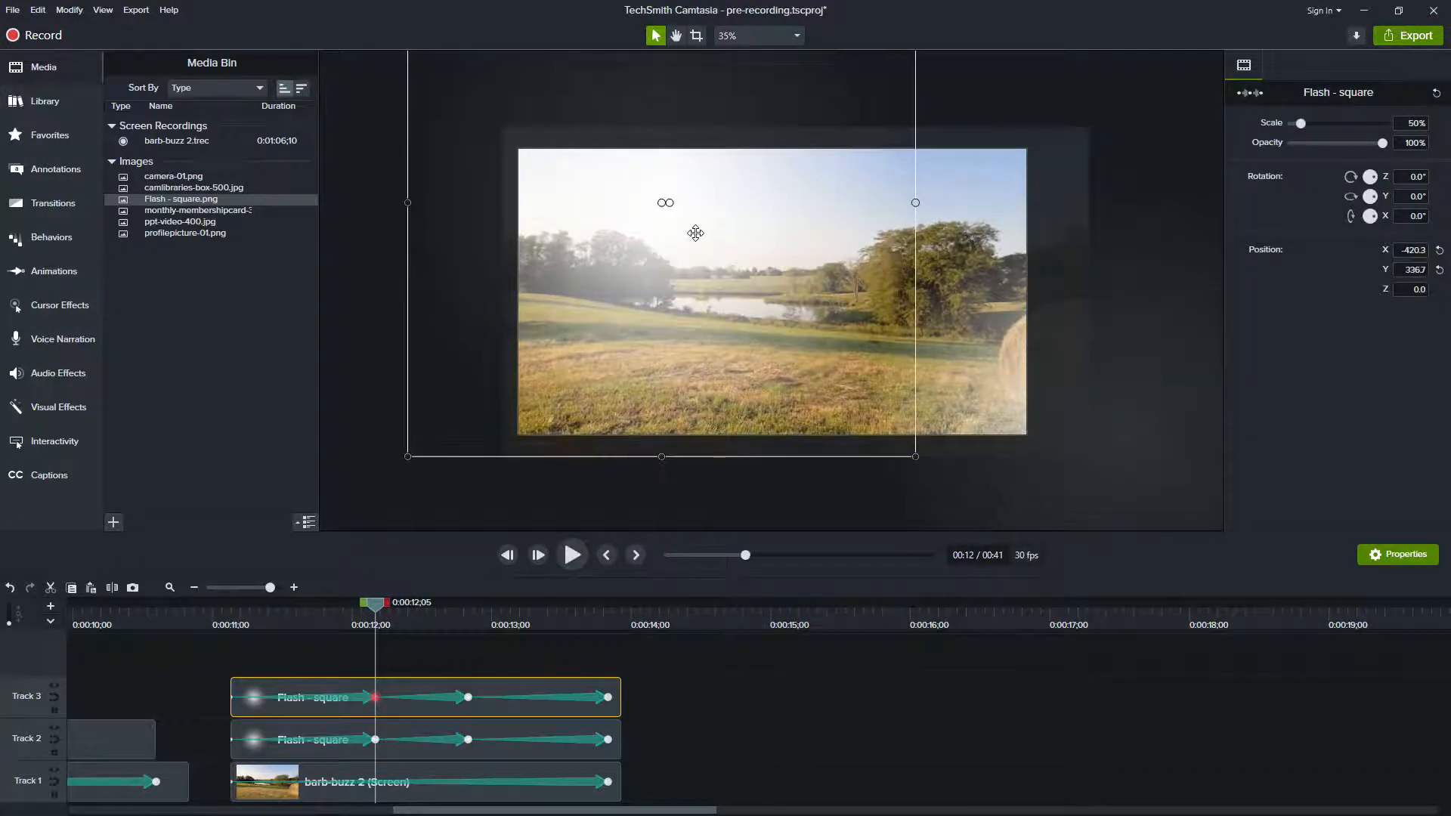
left_click_drag(695, 233, 651, 211)
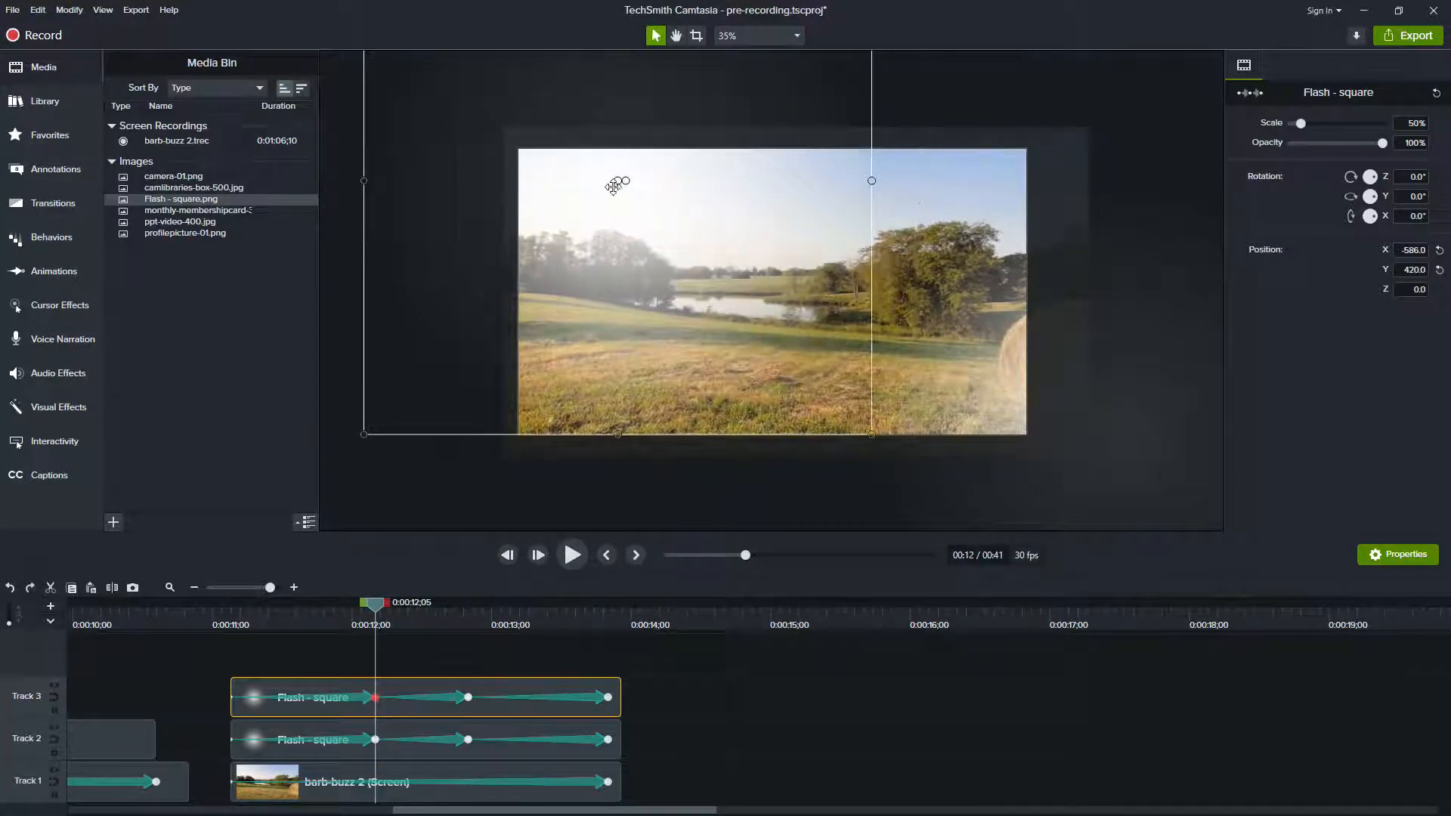
left_click_drag(361, 624, 469, 615)
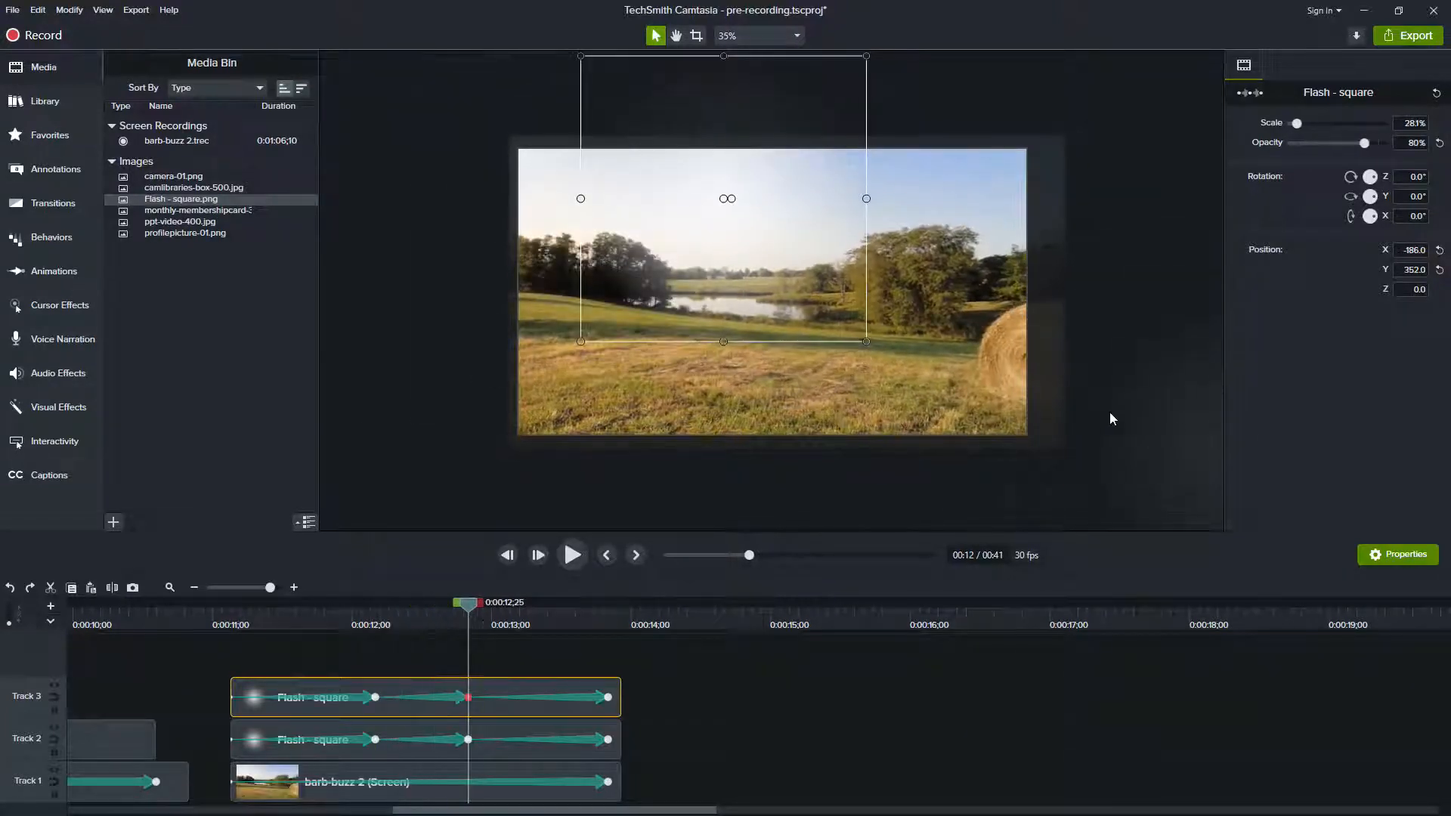
scroll(944, 388, "down", 1)
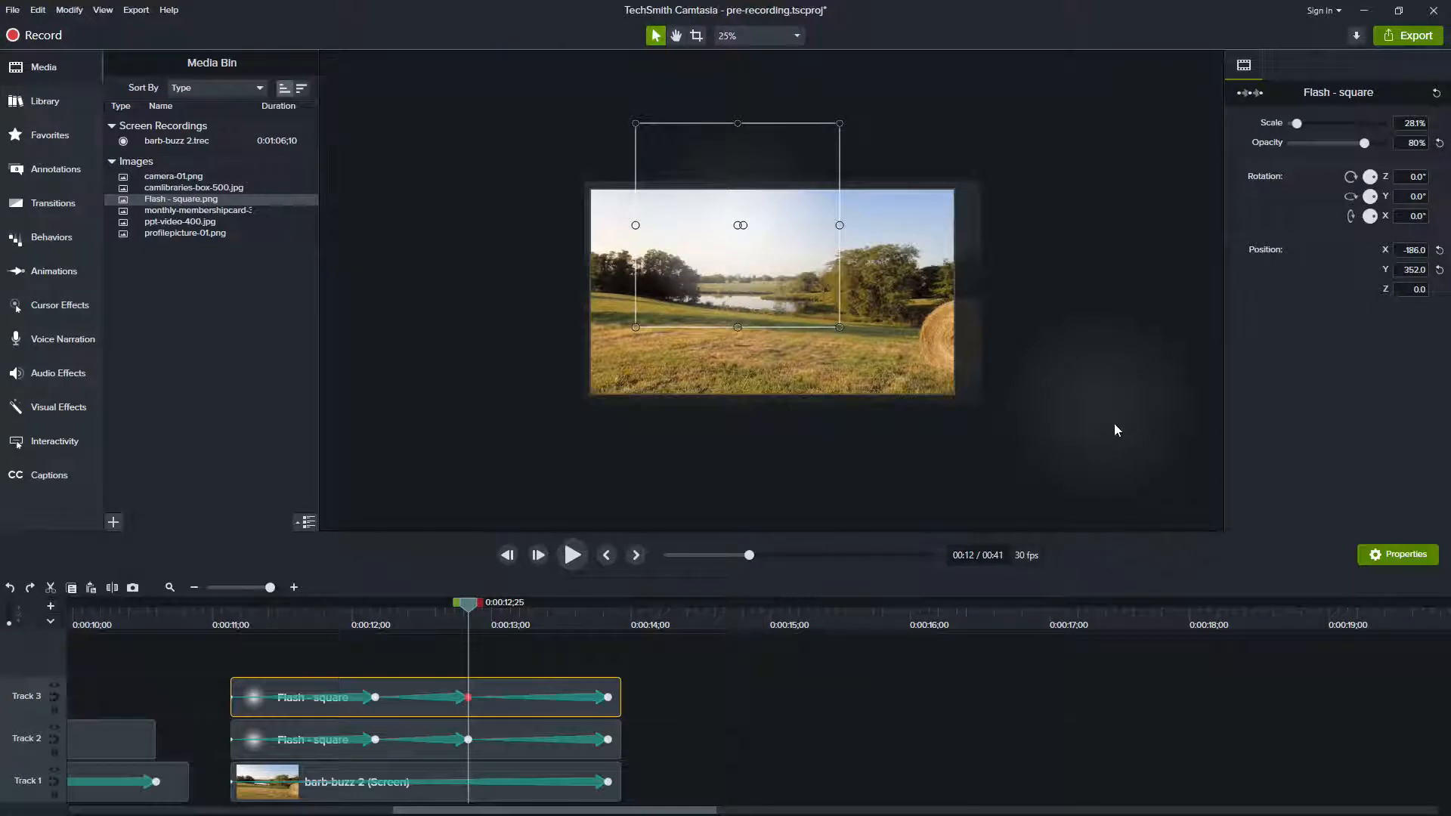
key("ctrl+z")
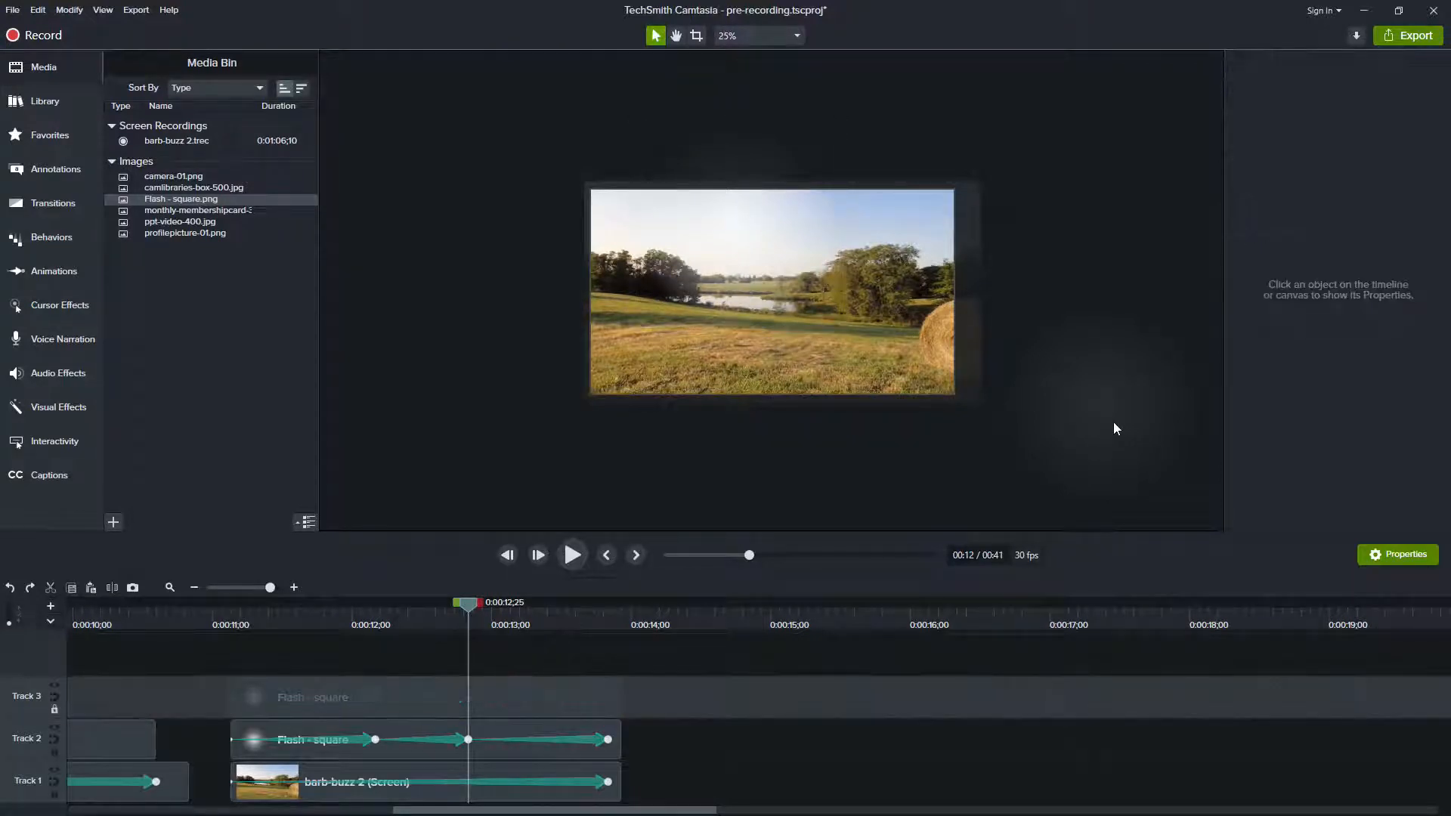
key("ctrl+z")
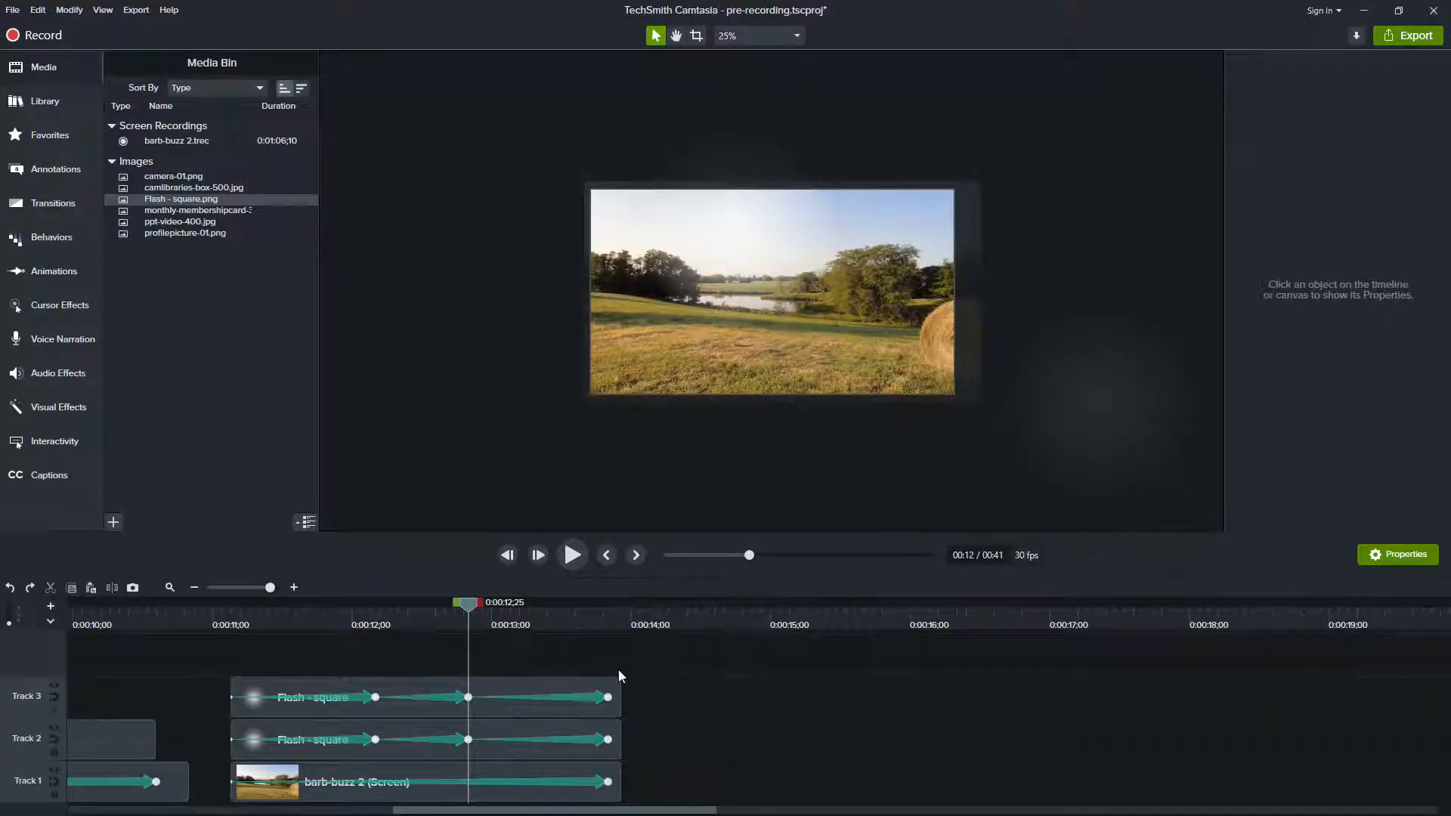
scroll(754, 360, "up", 2)
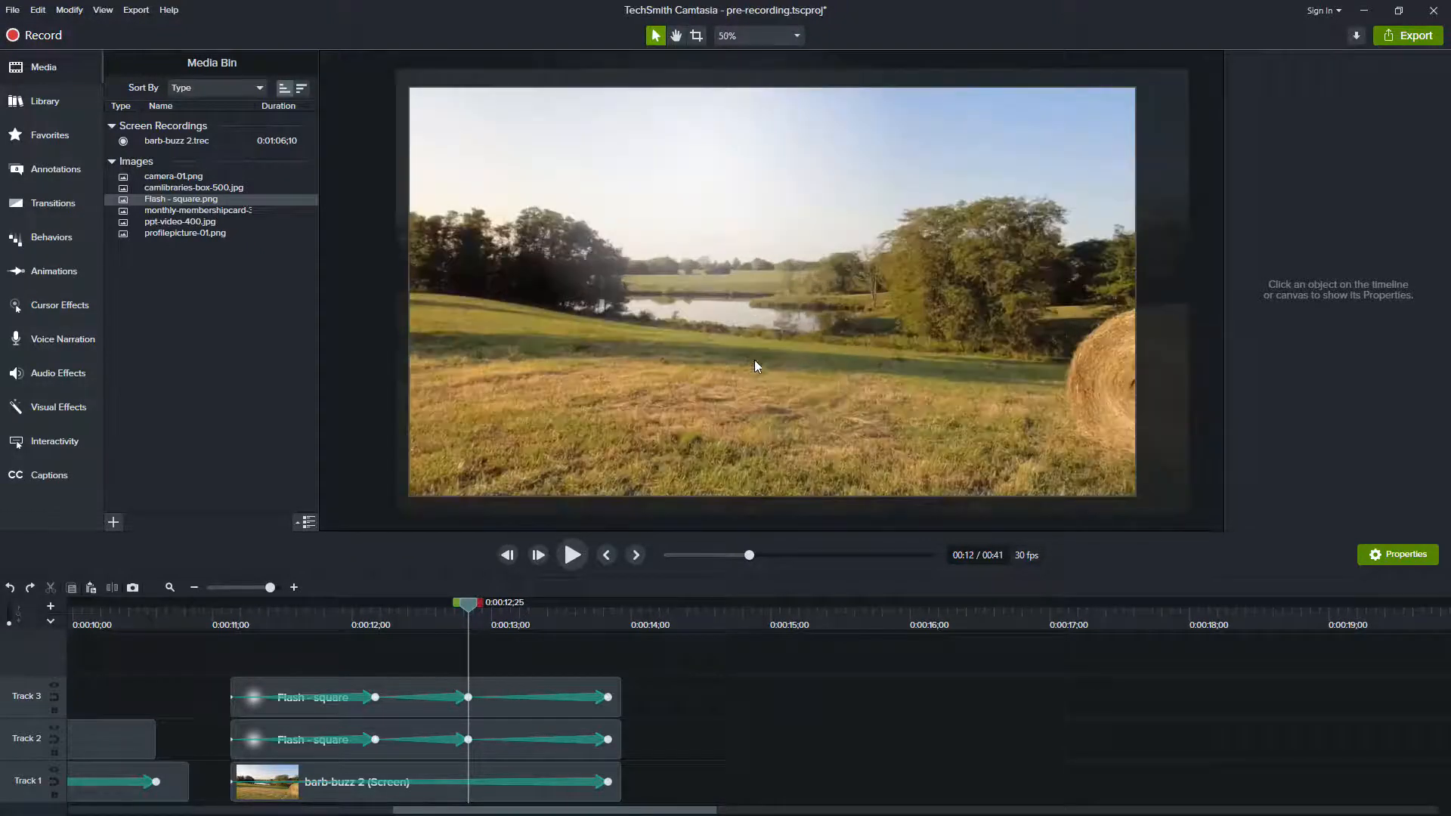
- At the second keyframe, 0:00:12;05, move the Track 2 flash into the frame's lower-right corner at X 786, Y -420
left_click_drag(469, 603, 274, 633)
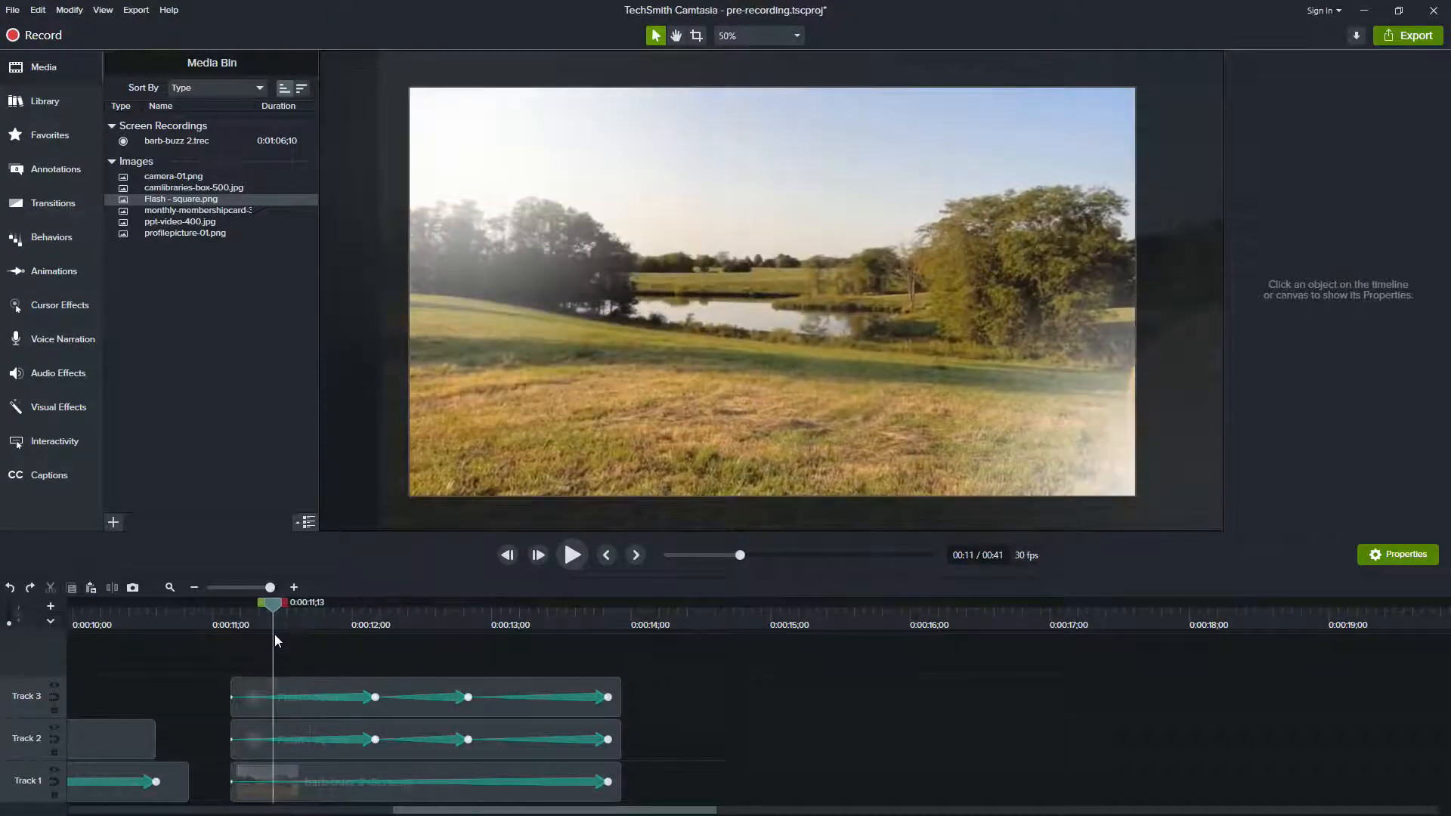
left_click(295, 729)
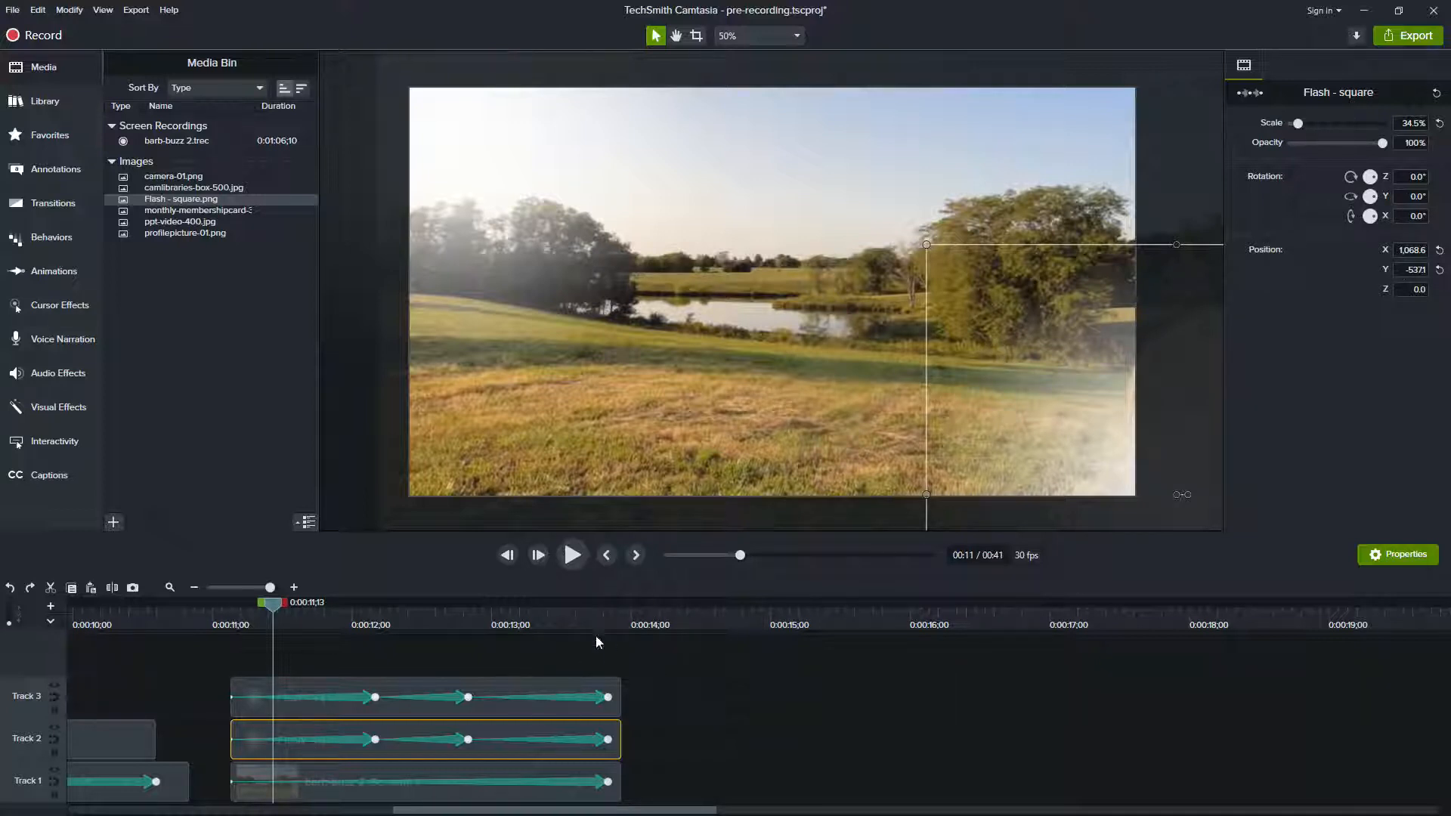
left_click(375, 622)
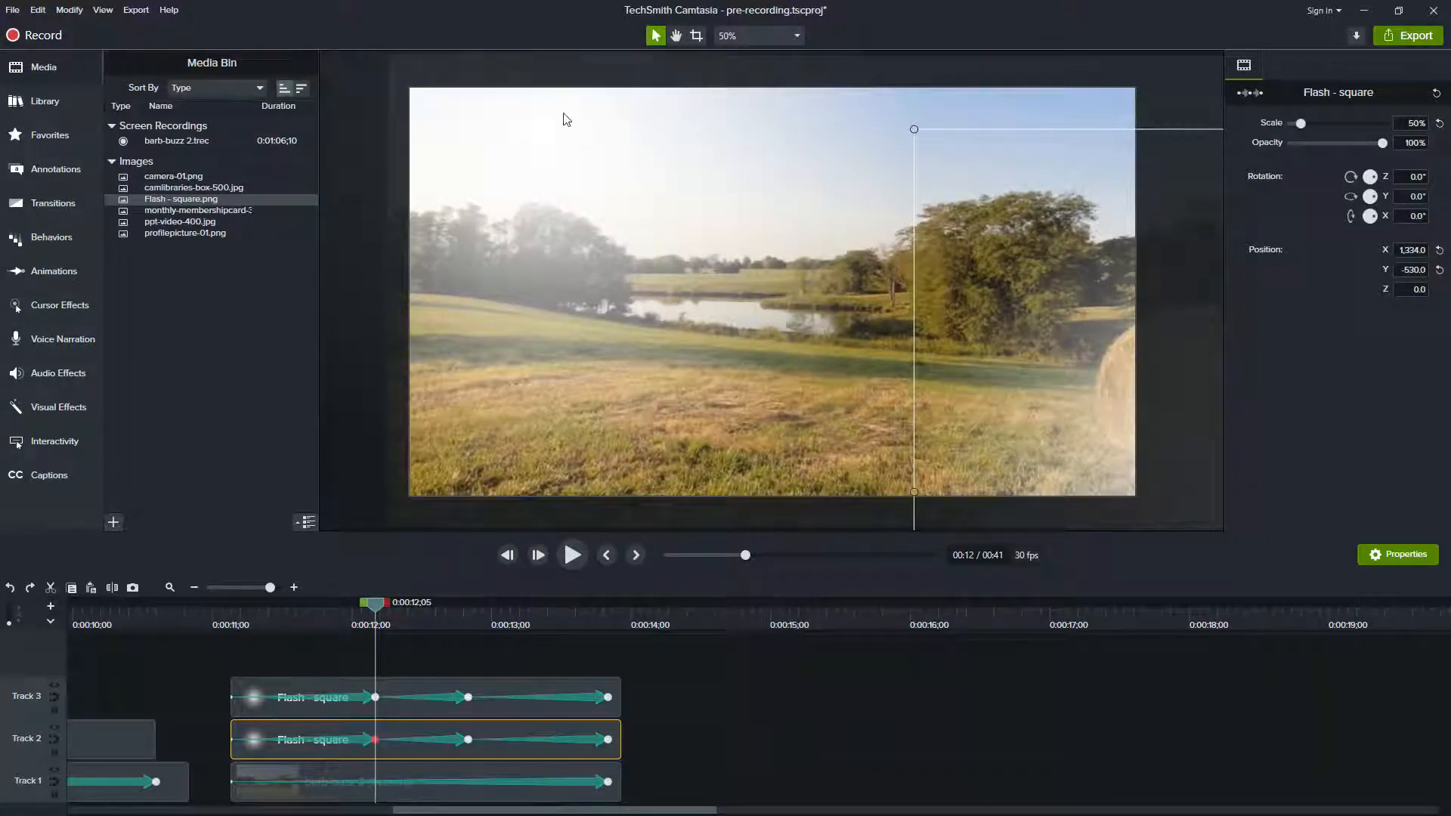
left_click(390, 686)
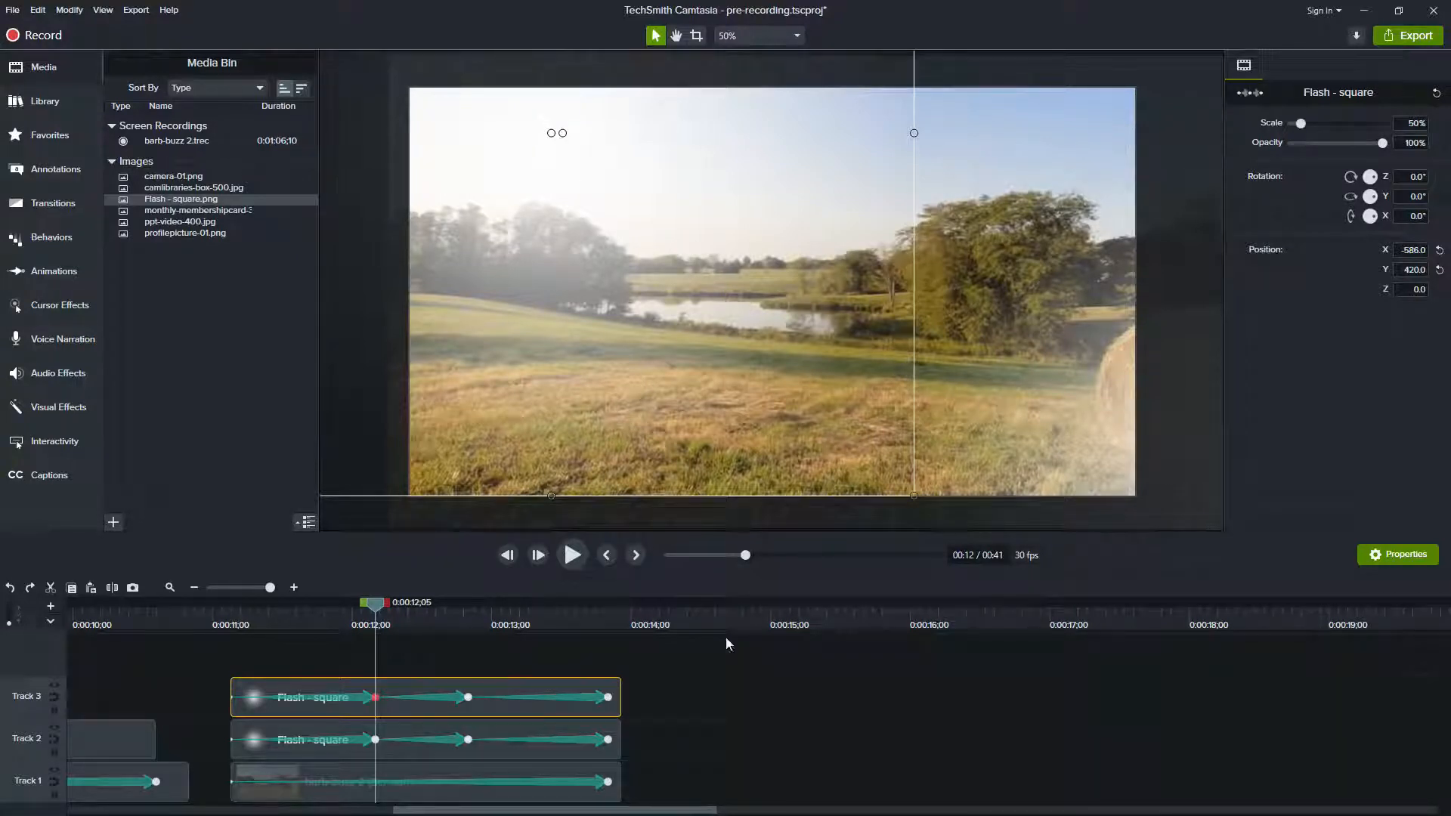
left_click(410, 732)
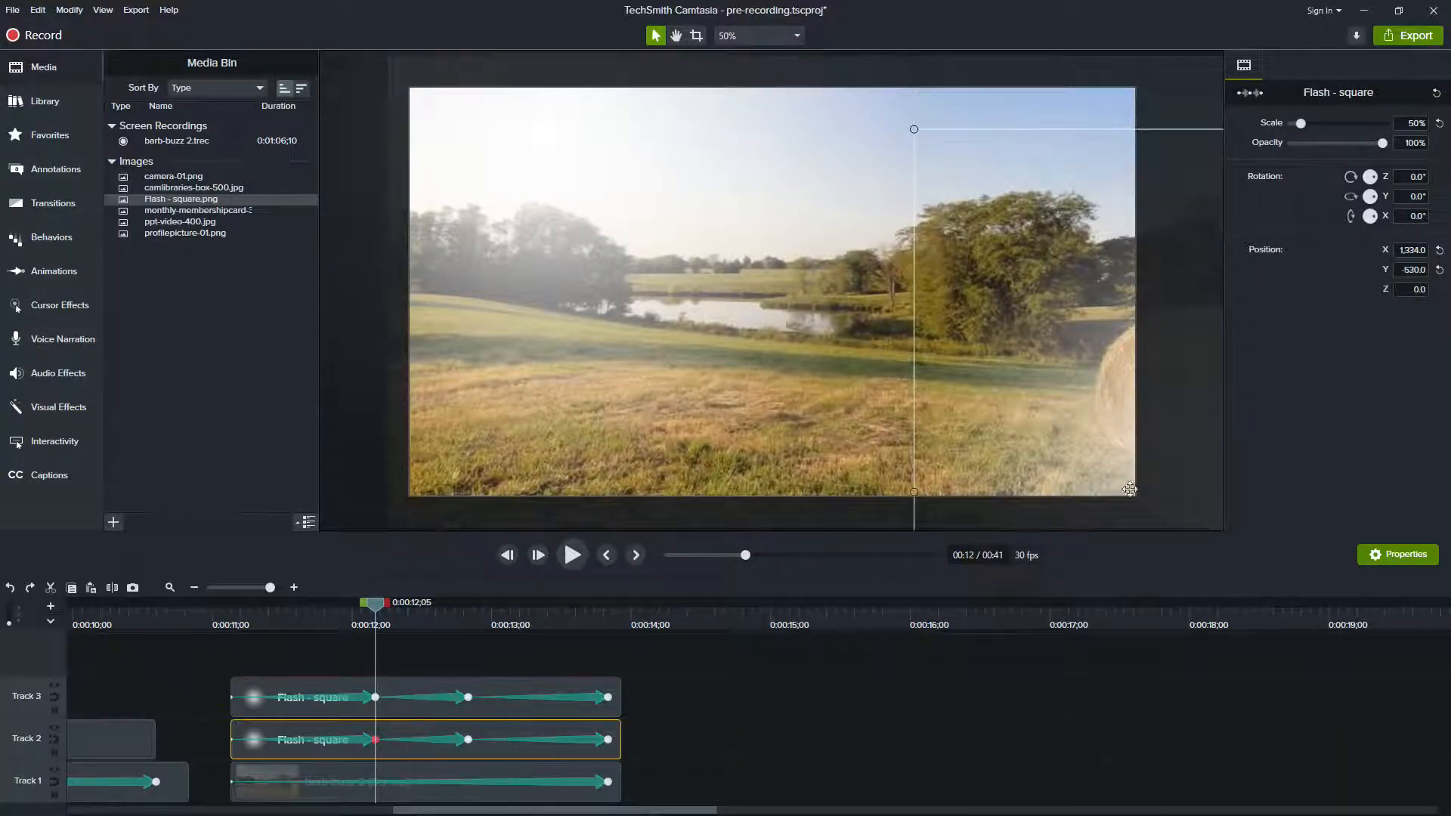
left_click_drag(1205, 460, 1007, 423)
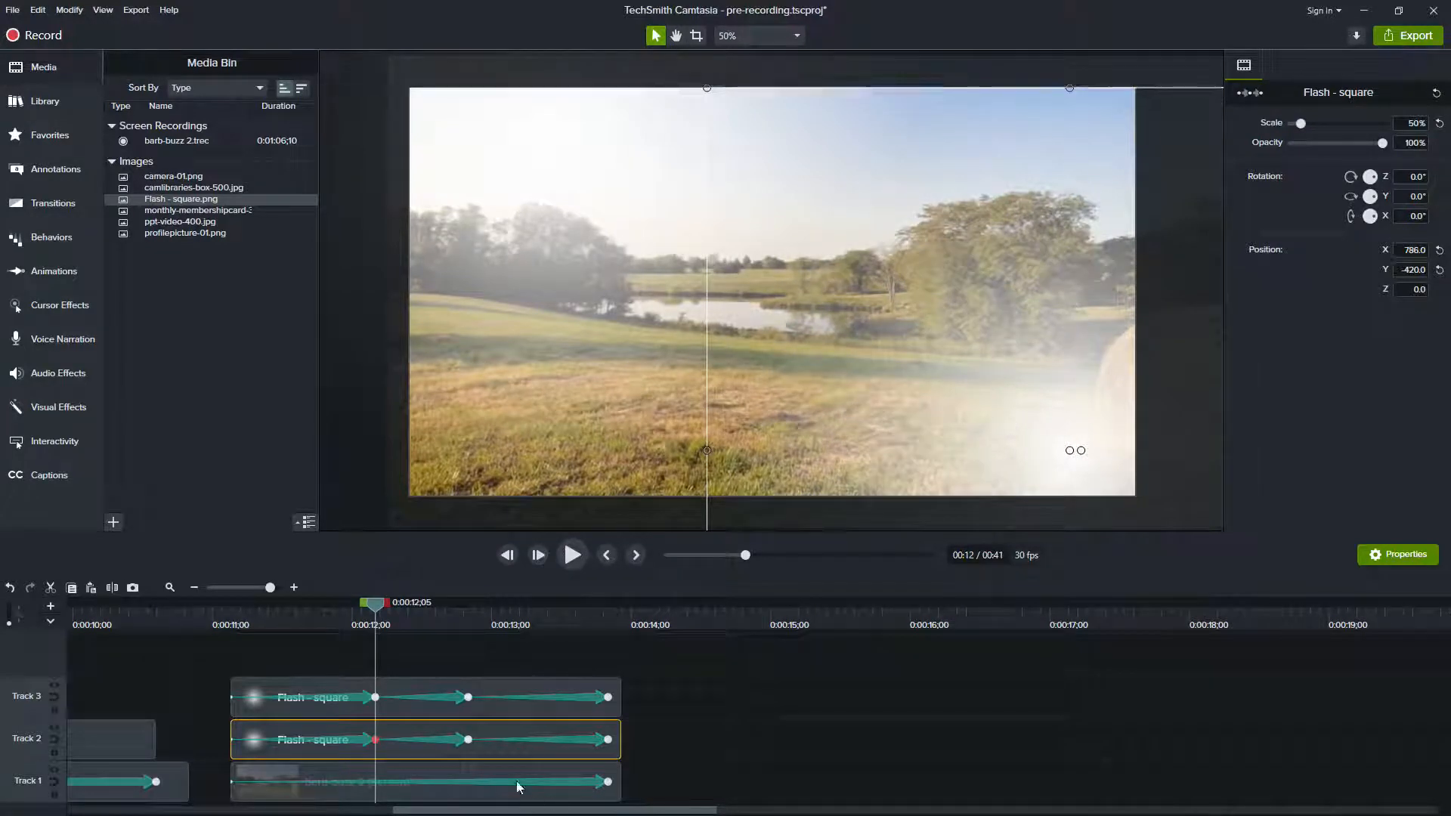
- At the third keyframe, 0:00:12;25, move the Track 2 flash to the frame's lower centre at about X 194, Y -364
left_click_drag(374, 605, 469, 606)
left_click(483, 686)
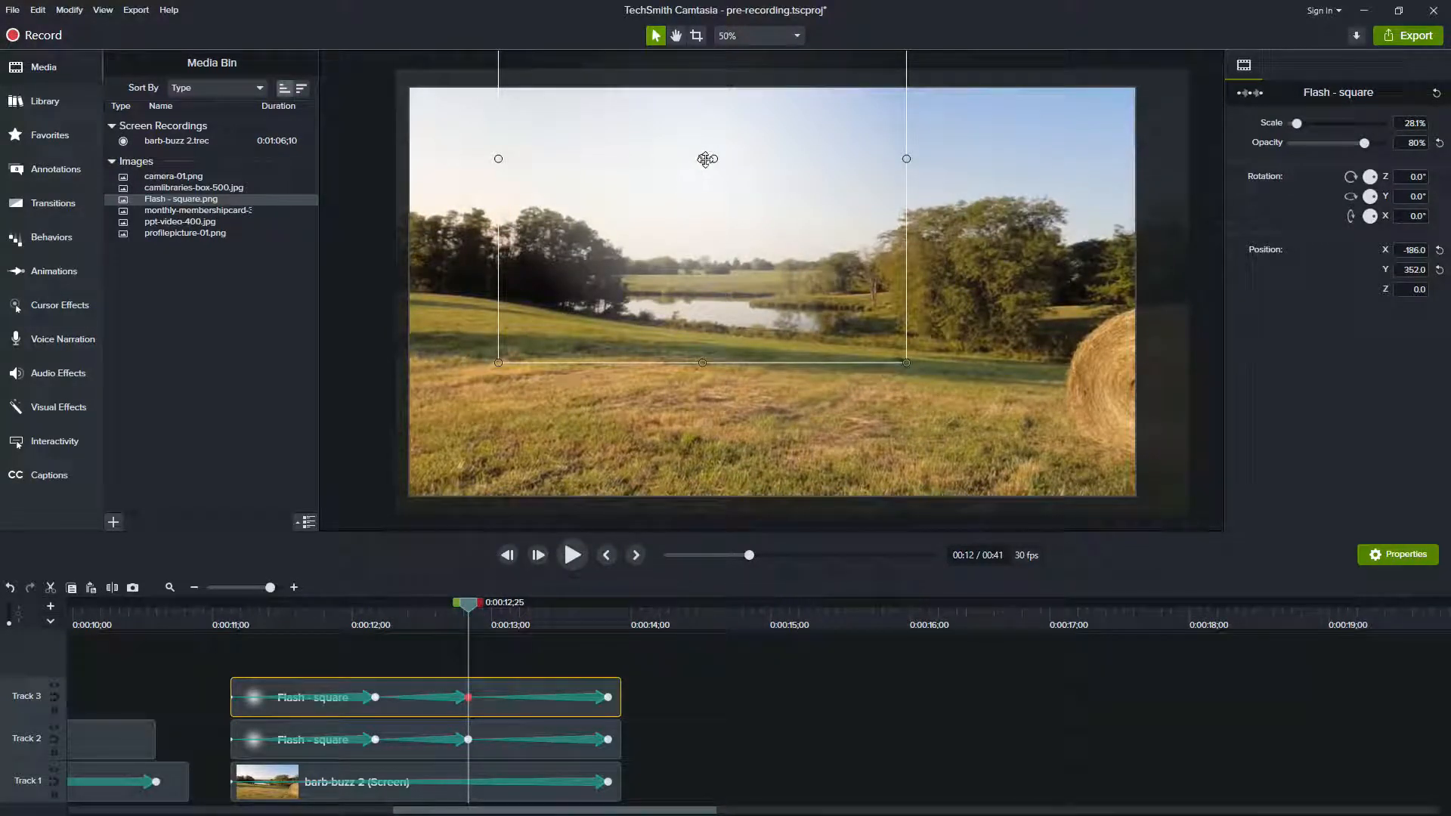
left_click(1170, 429)
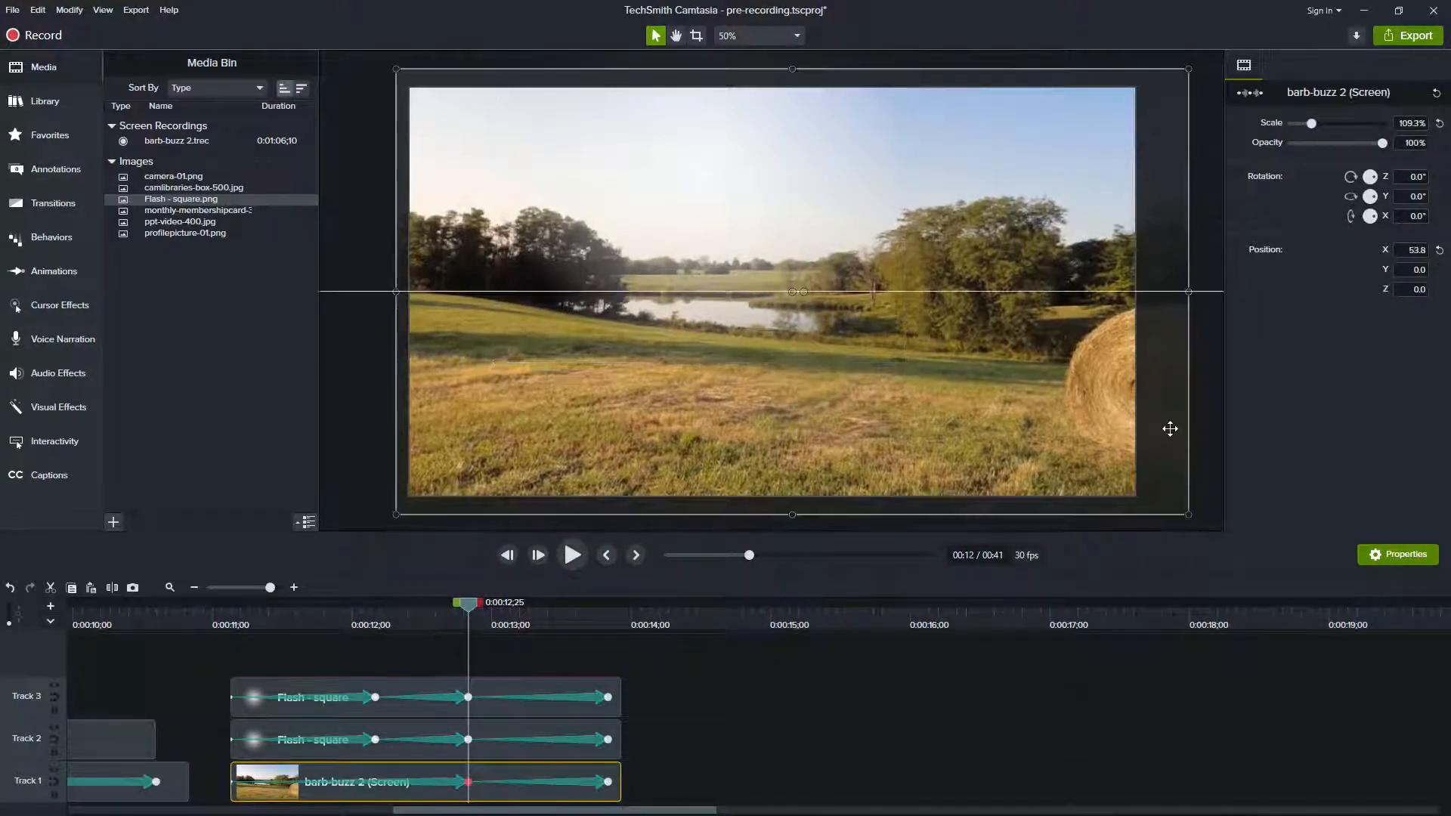
key("ctrl+z")
scroll(1151, 440, "down", 2)
mouse_move(1205, 447)
left_mouse_down()
mouse_move(1030, 437)
mouse_move(972, 405)
mouse_move(794, 401)
mouse_move(796, 384)
left_mouse_up()
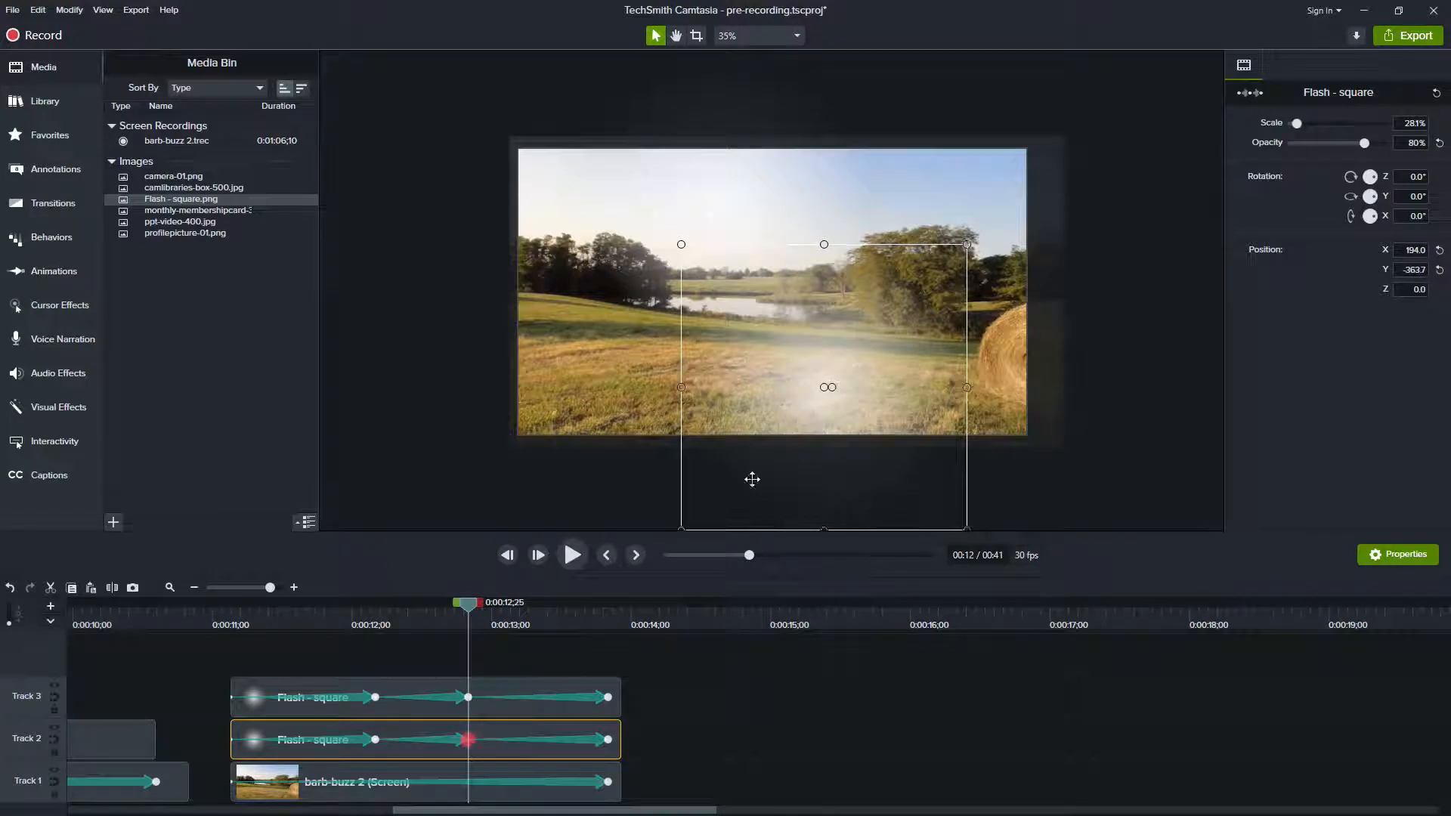
- At the last keyframe, 0:00:13;25, move the Track 2 flash to about X -282, Y -195, mirroring the Track 3 flash
left_click_drag(469, 602, 608, 615)
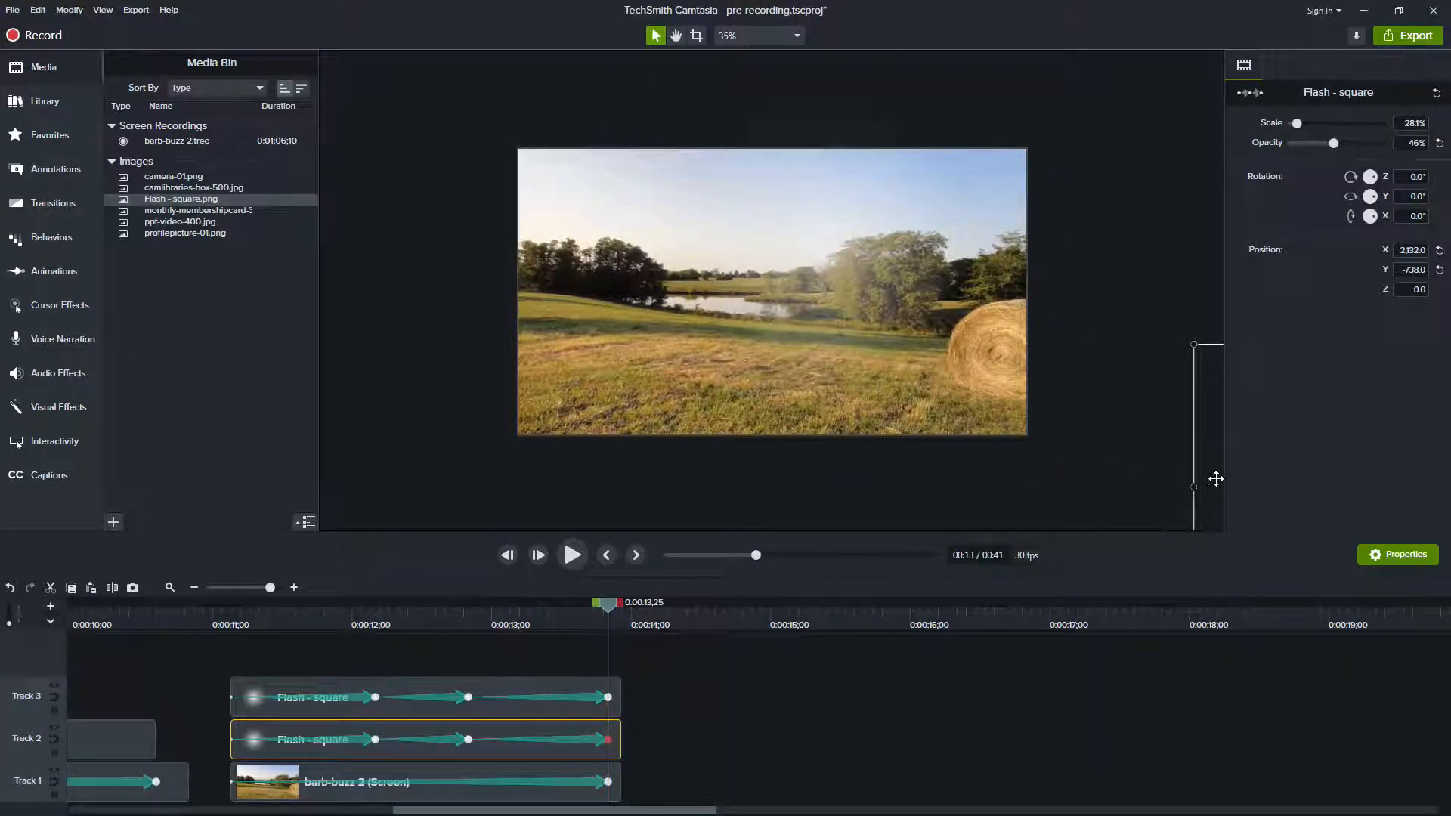
left_click_drag(1207, 476, 548, 357)
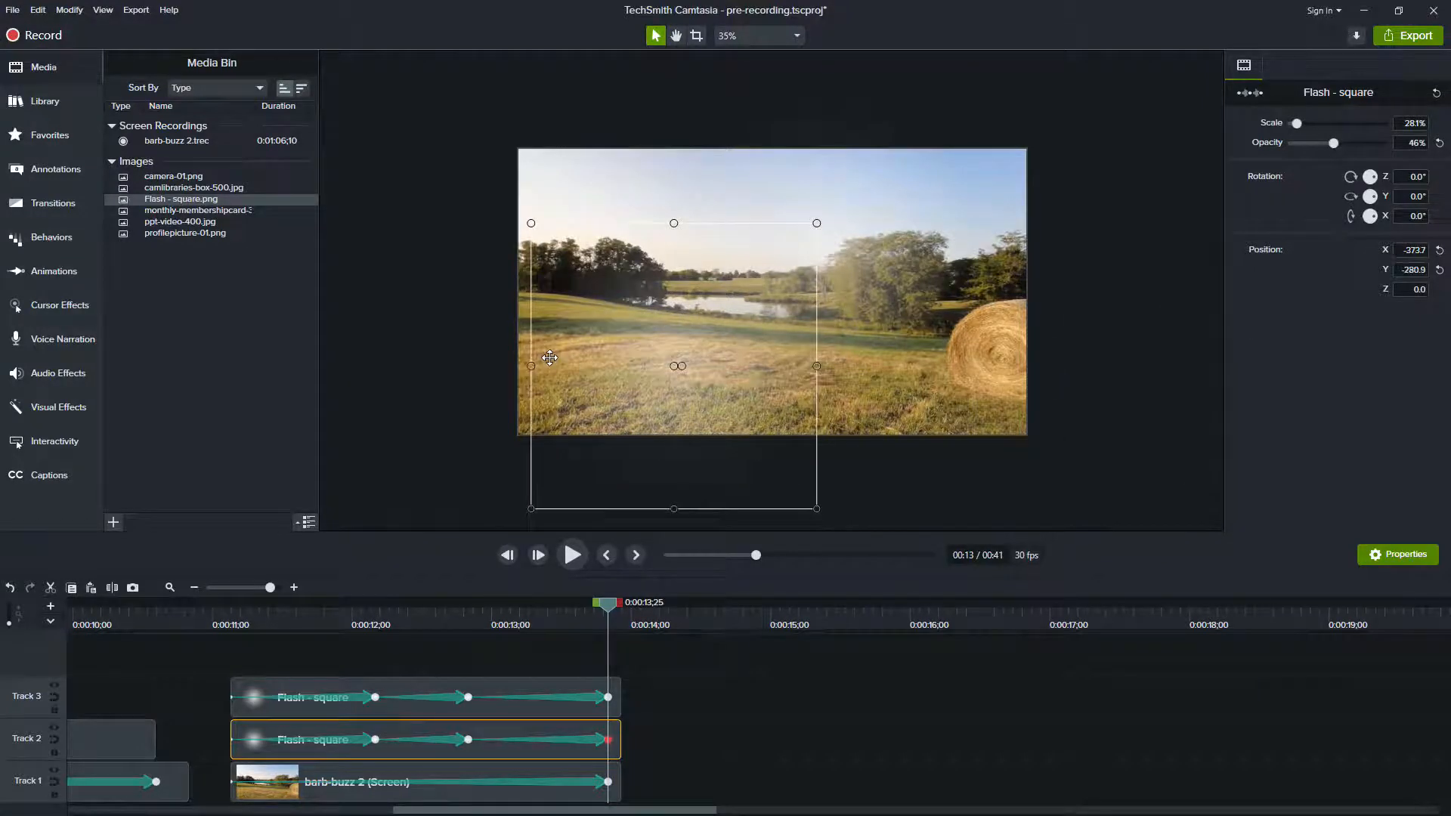
left_click(845, 181)
left_click(679, 364)
left_click_drag(660, 392, 661, 362)
left_click(886, 179)
left_click(641, 362)
left_click_drag(642, 362, 644, 368)
- Preview both flash animations over the landscape clip from 0:00:11;04
left_click_drag(306, 626, 234, 625)
scroll(850, 305, "up", 1)
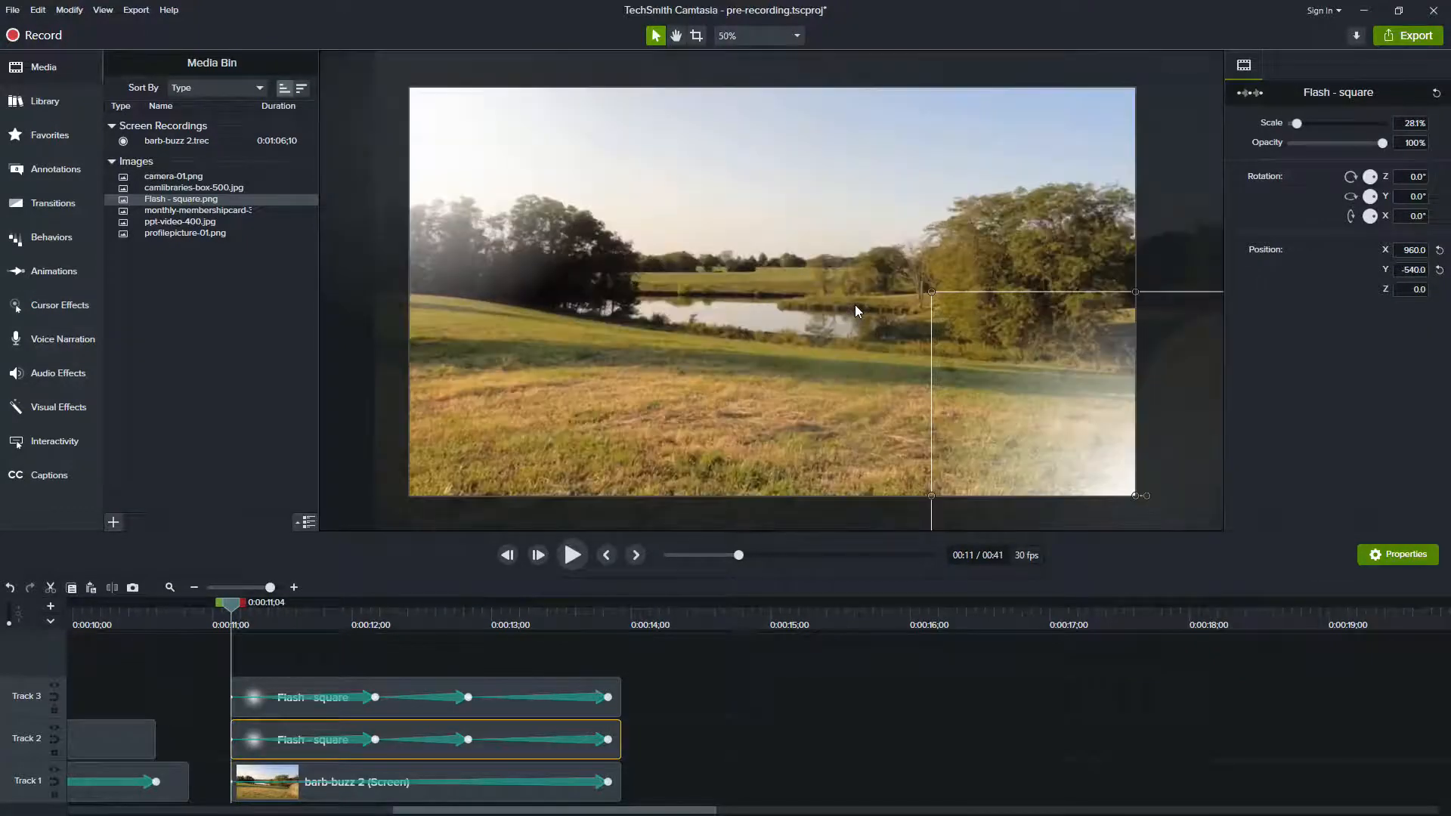
left_click(566, 561)
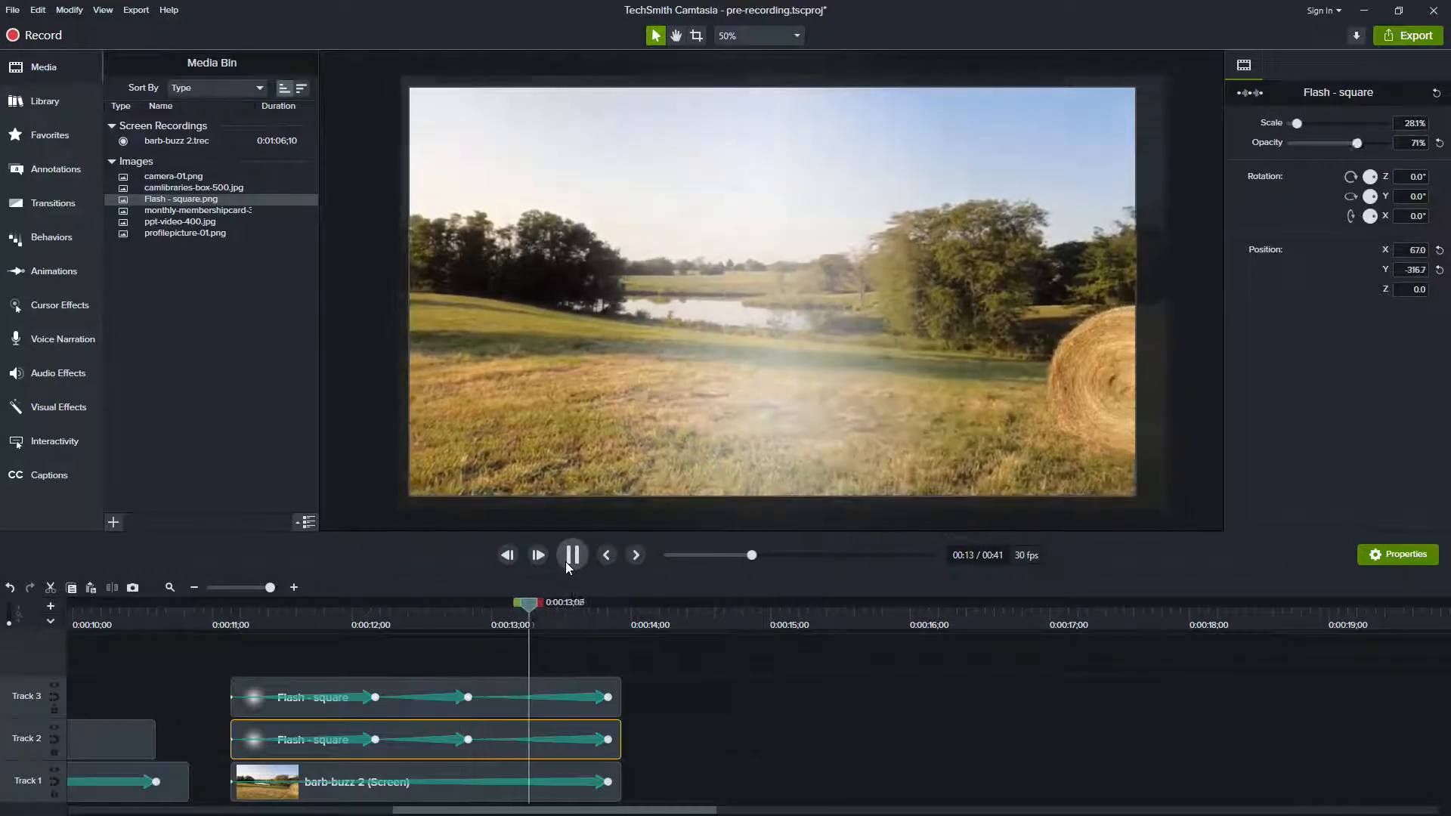
left_click(573, 560)
- Apply the Color Tint visual effect to the Track 2 flash
left_click_drag(235, 627, 325, 666)
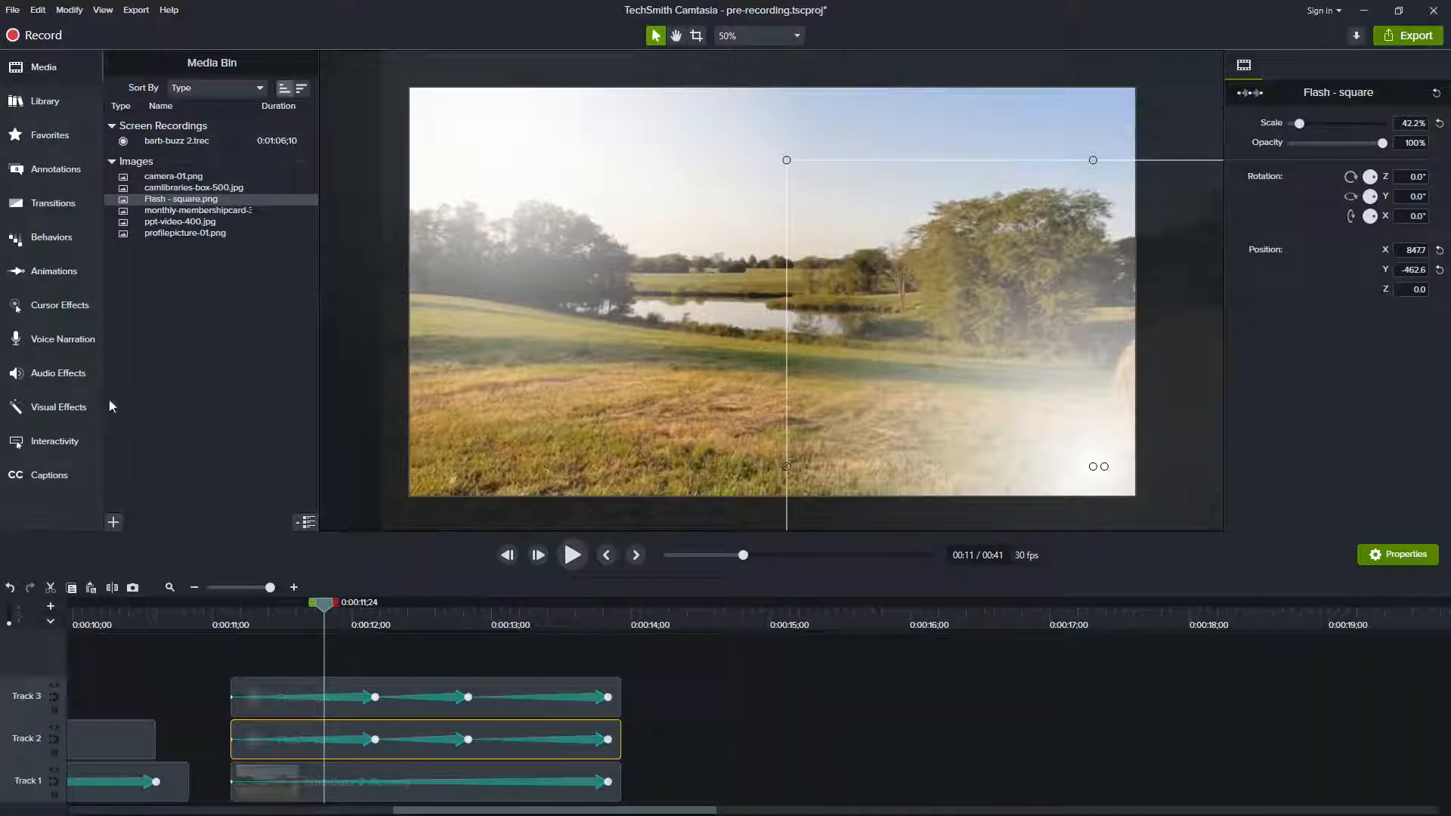
left_click(62, 407)
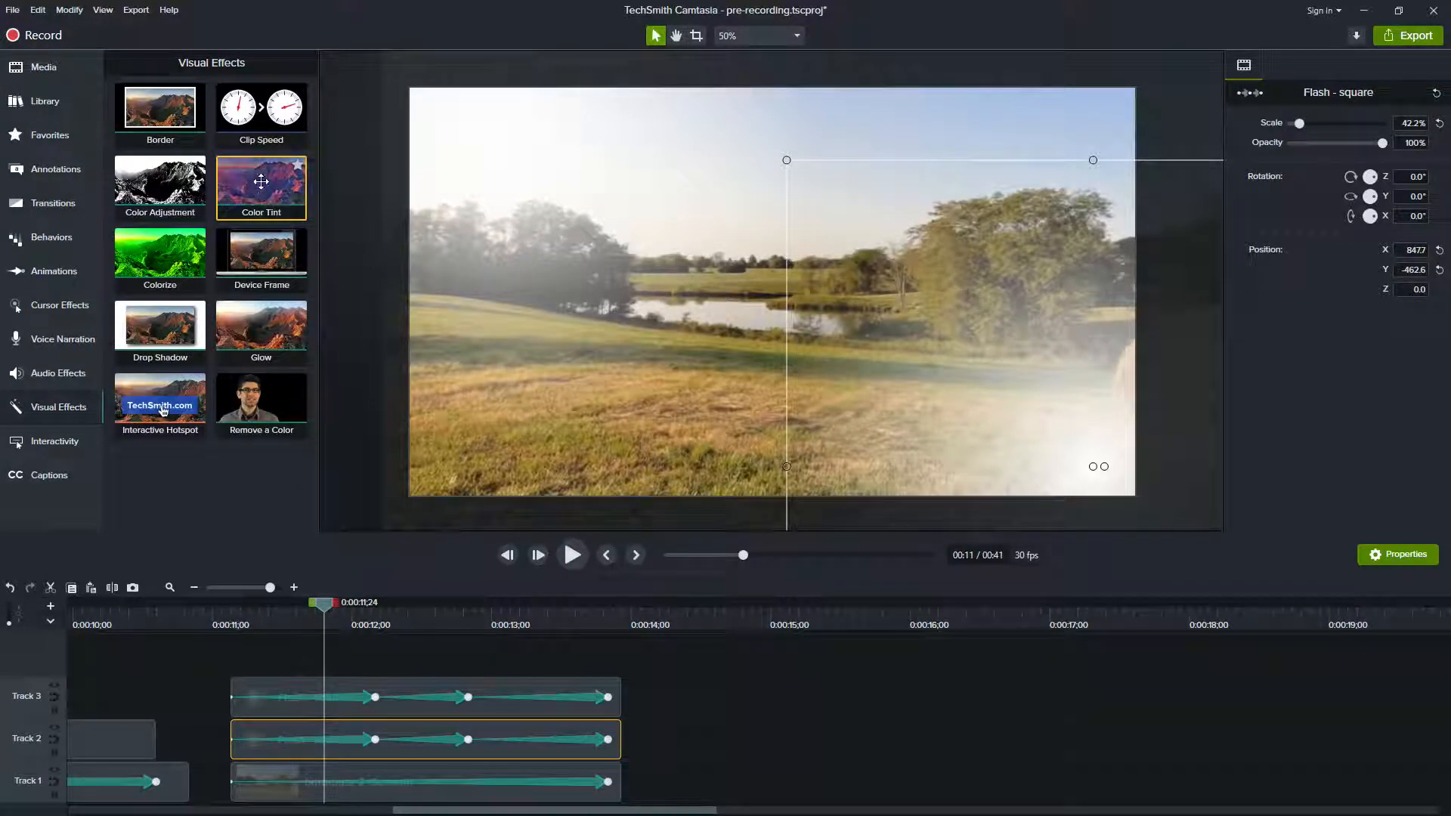
left_click_drag(261, 182, 297, 727)
- At 0:00:13;25, set the tint's Light Tone to the golden colour #E4B470 sampled from the hay bale
left_click_drag(327, 609, 612, 687)
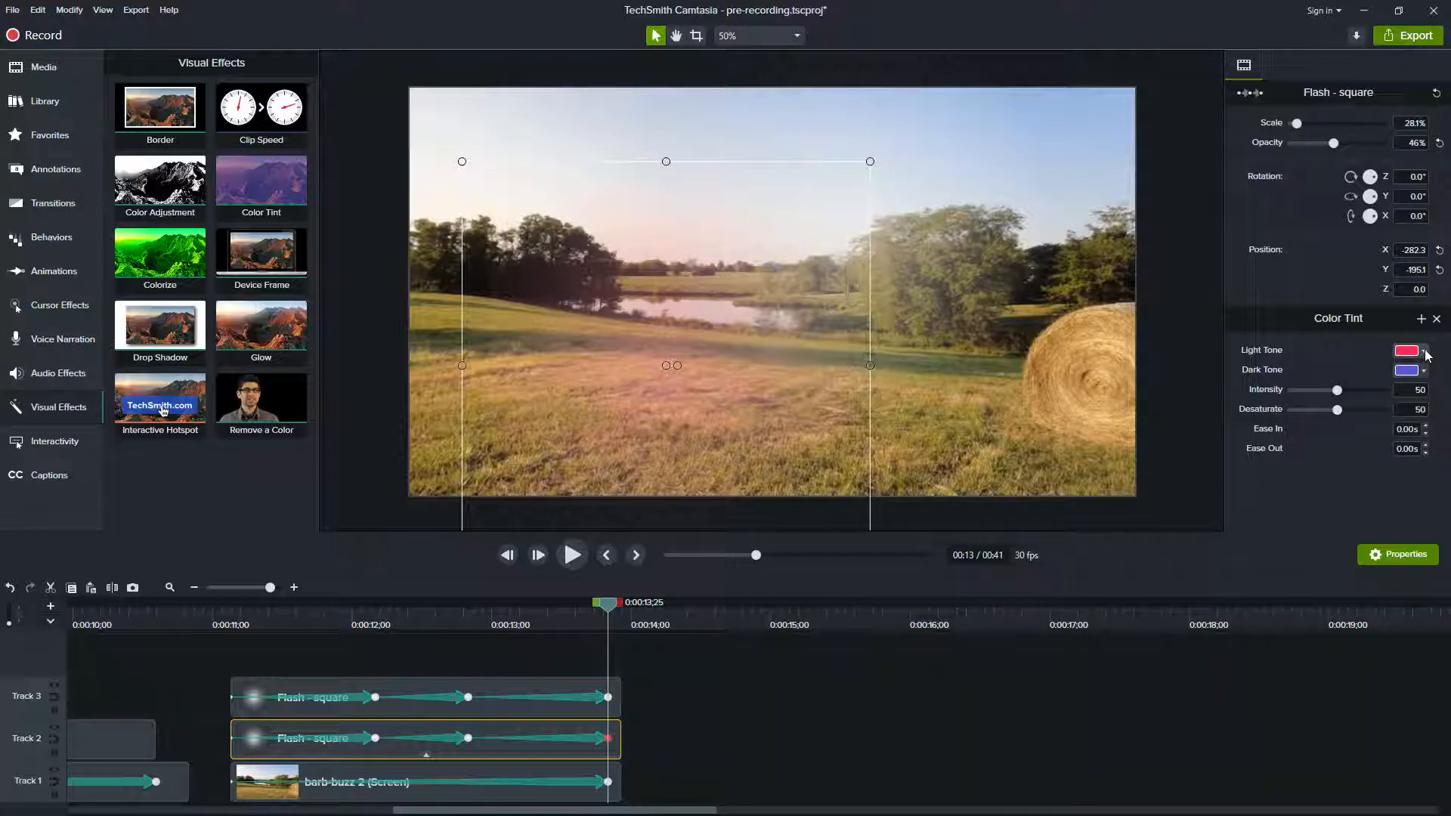
left_click(1424, 352)
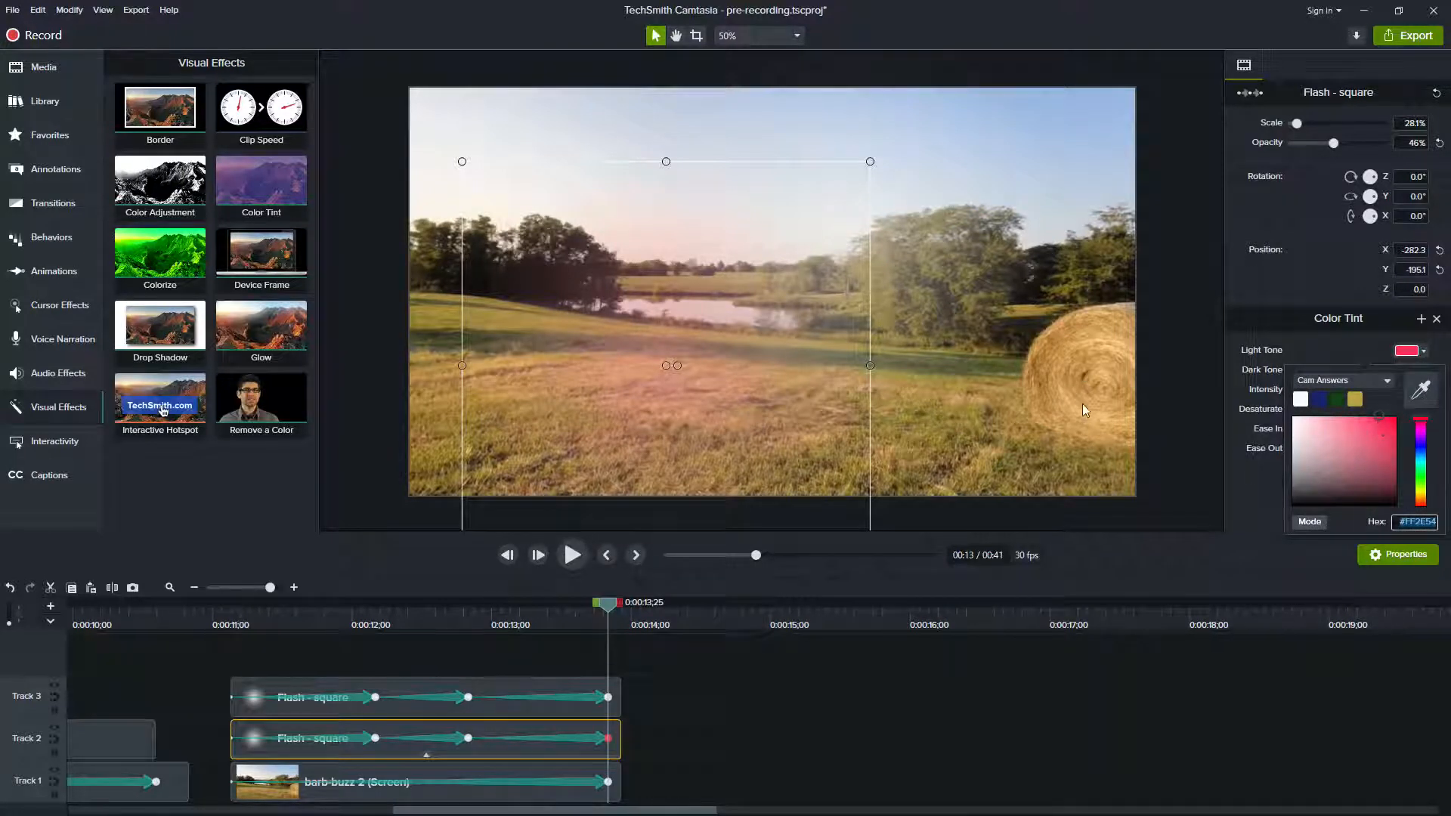
left_click(1421, 389)
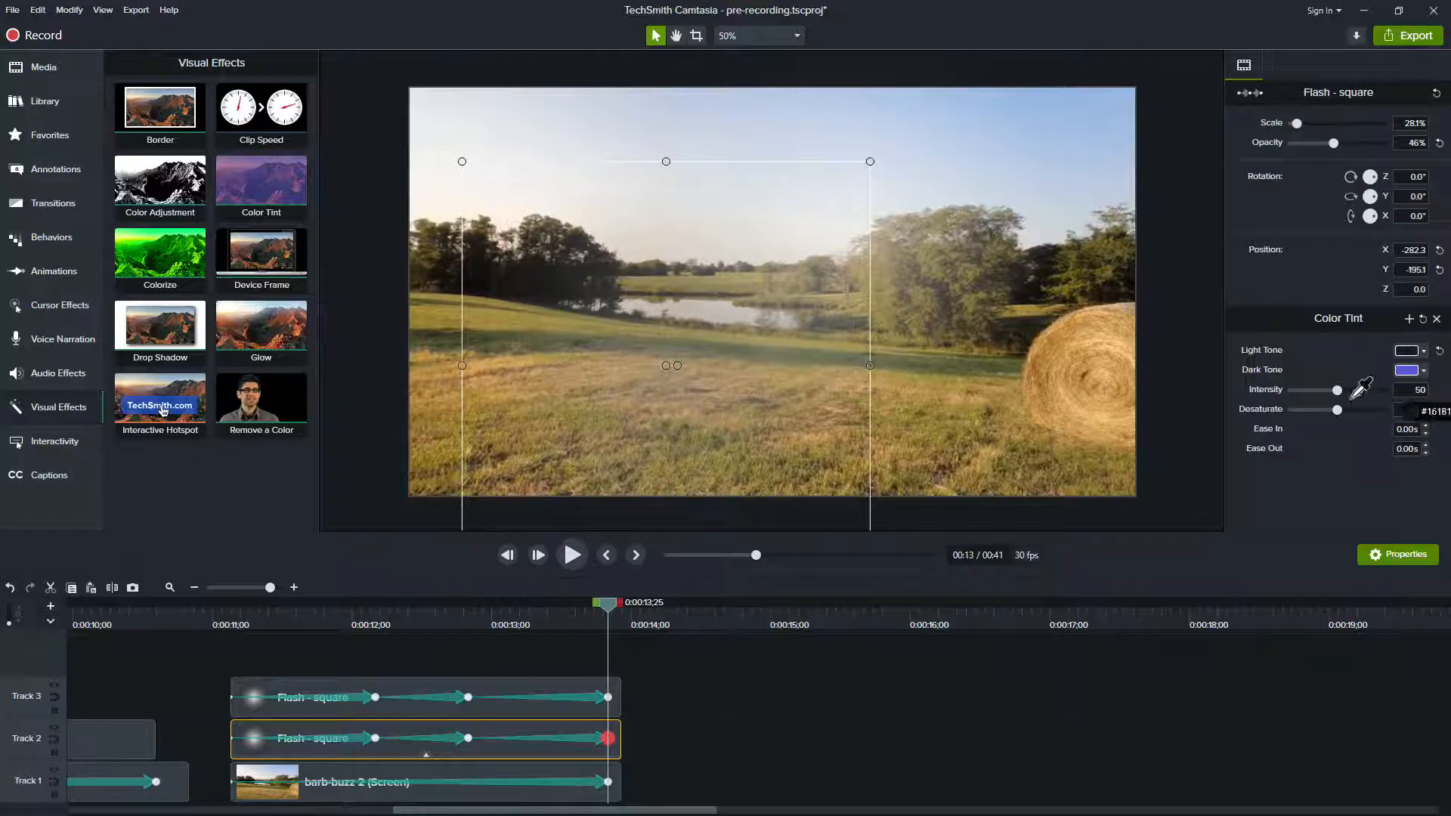
left_click(1129, 396)
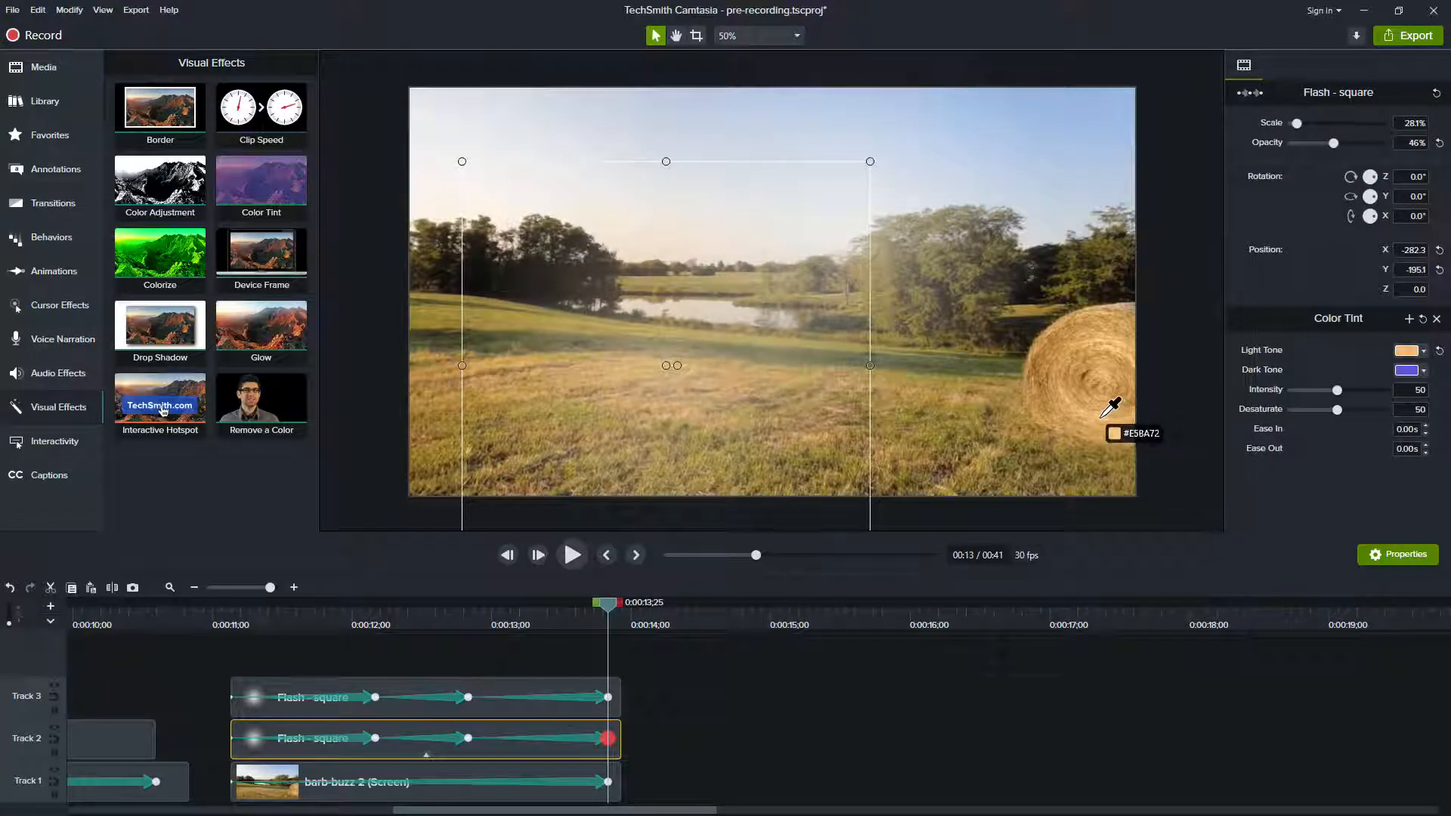
left_click(1103, 423)
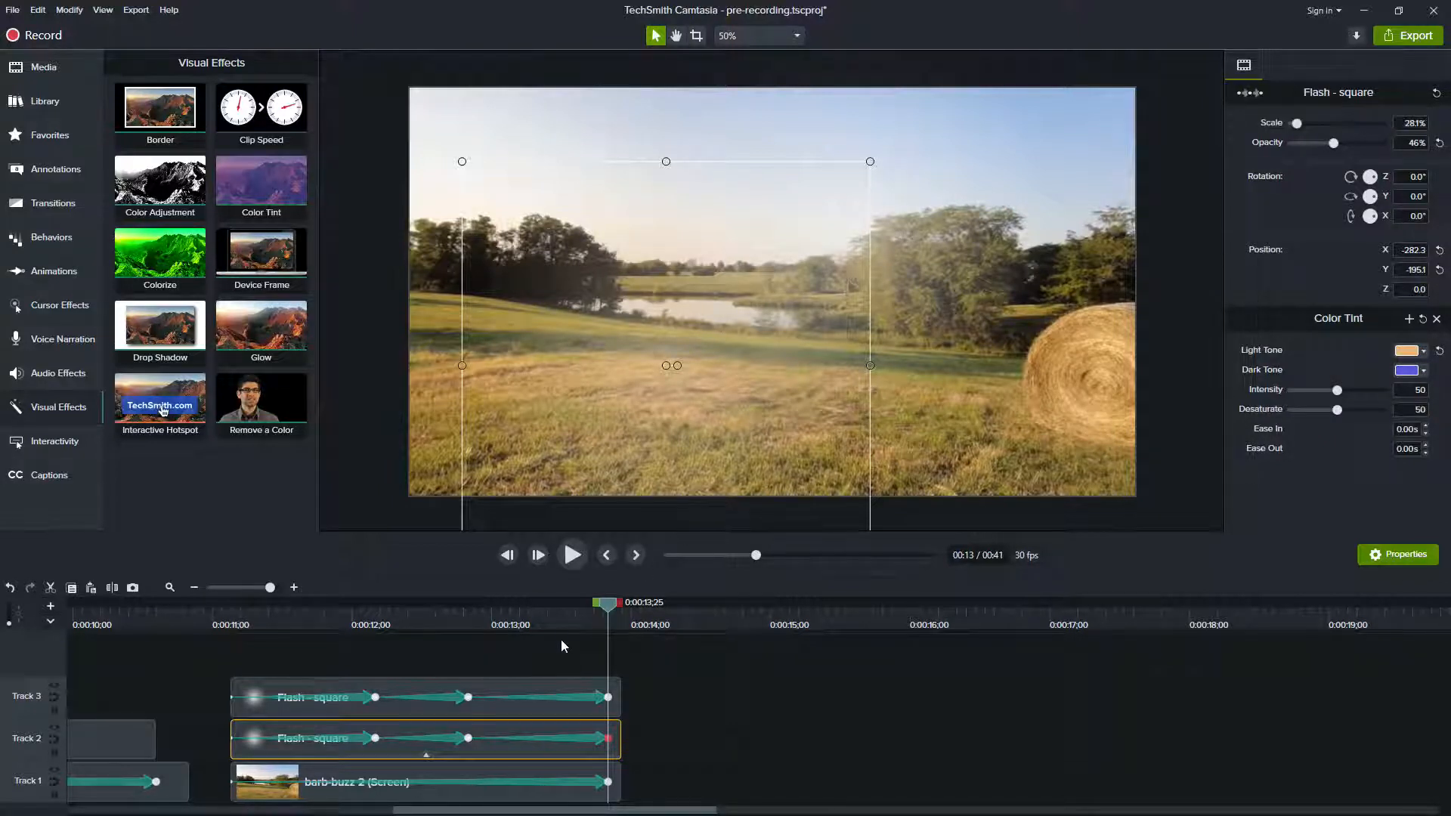
- Scrub through the Track 2 flash from its start to its last keyframe to examine how its tint changes
left_click(544, 627)
left_click(452, 621)
left_click_drag(232, 633, 596, 664)
- Copy the hex code #E4B470 from the Track 2 flash's Light Tone colour
left_click(1425, 352)
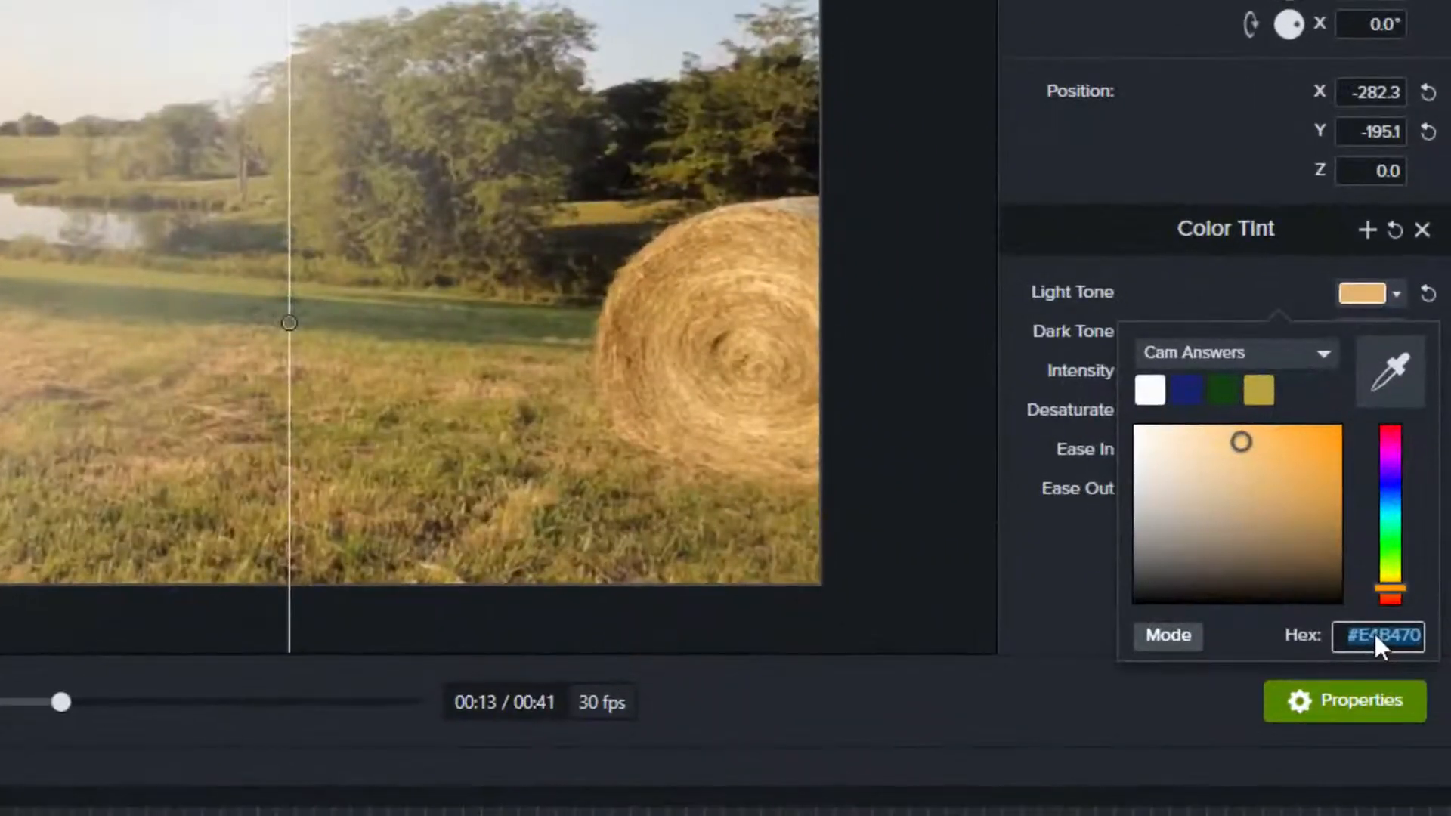
right_click(1401, 634)
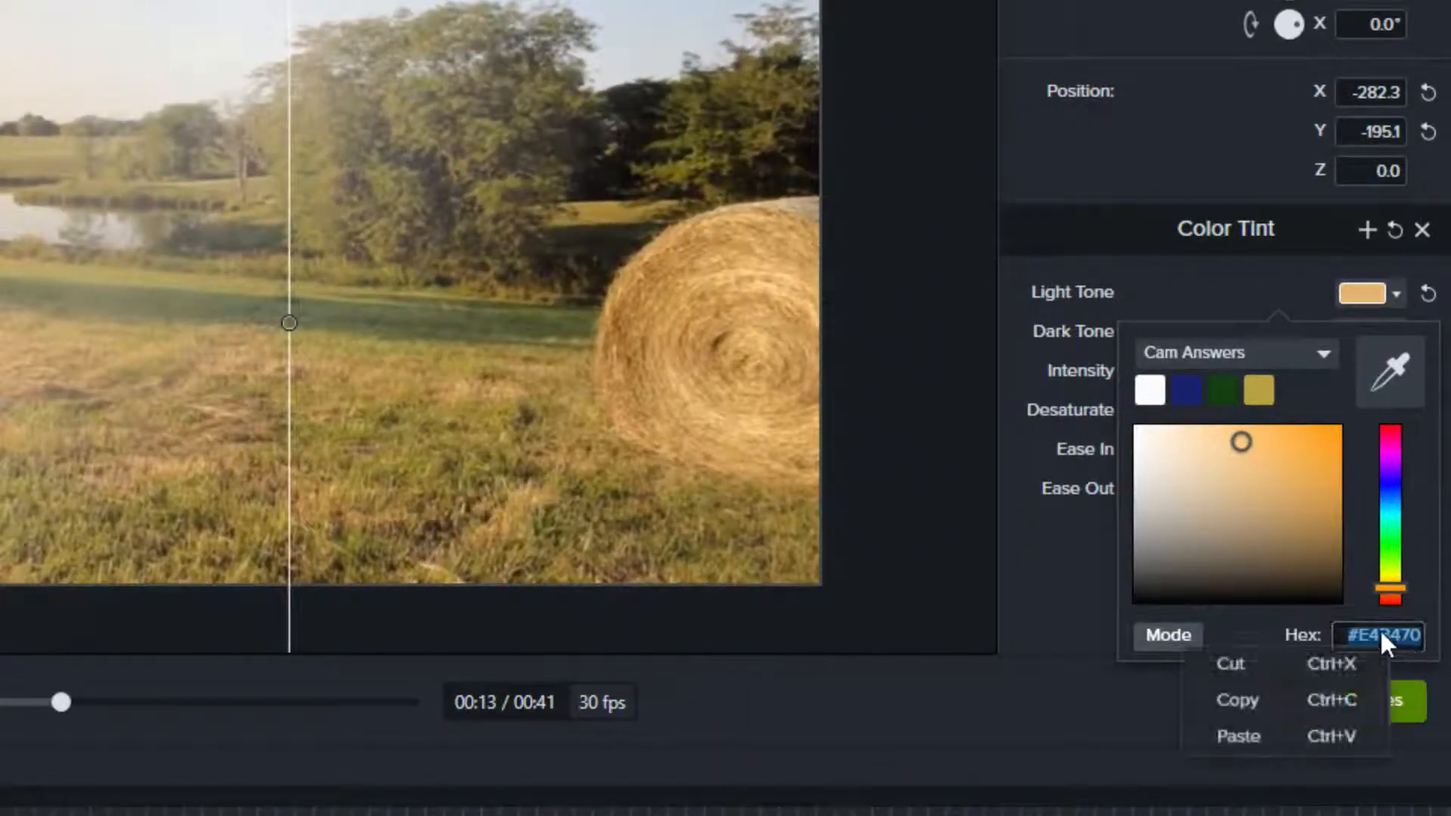
left_click(1313, 715)
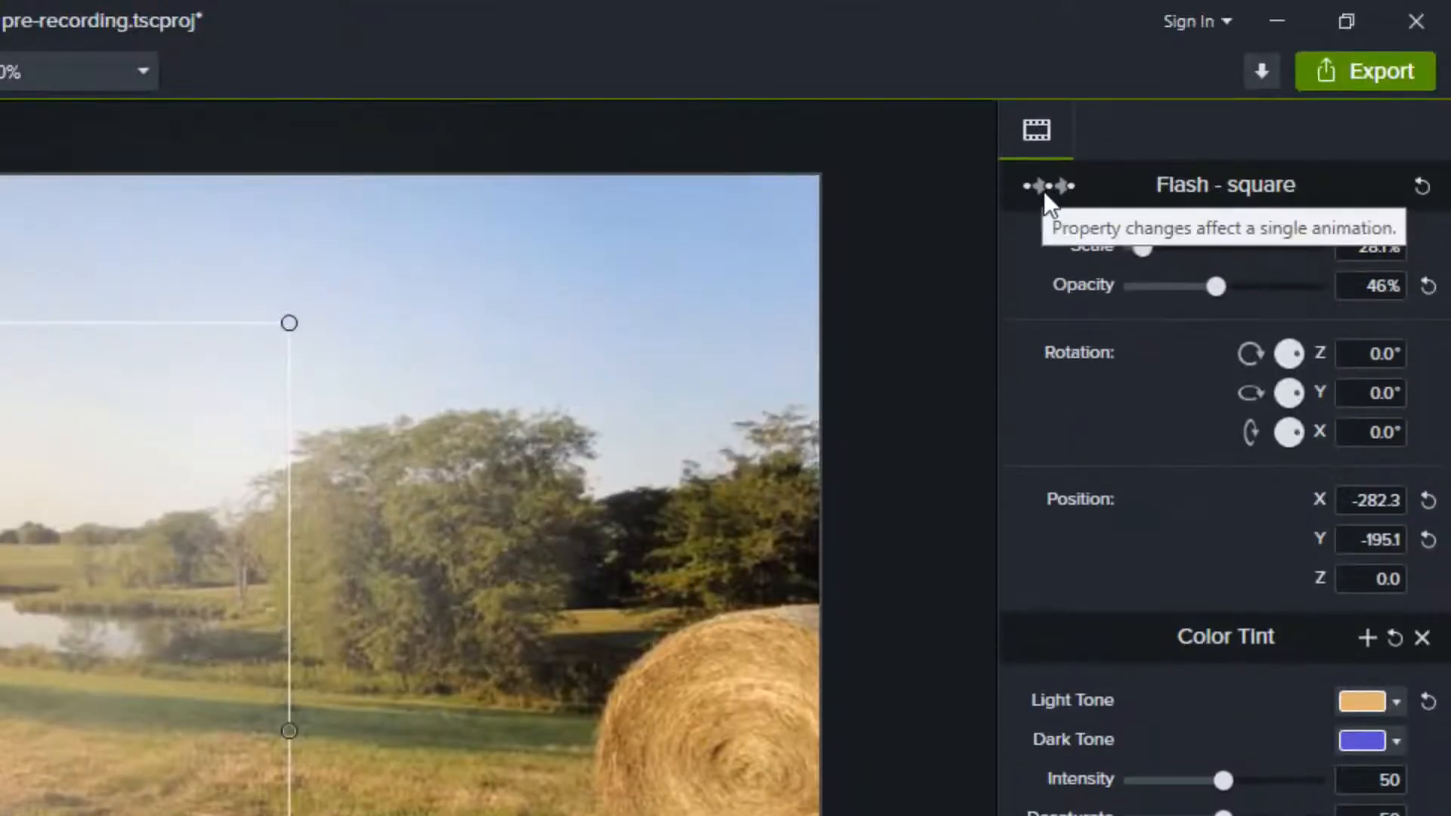
- Enable Edit All Animations mode for the Track 2 flash and check its Light Tone colour at 0:00:13;25
left_click(1044, 189)
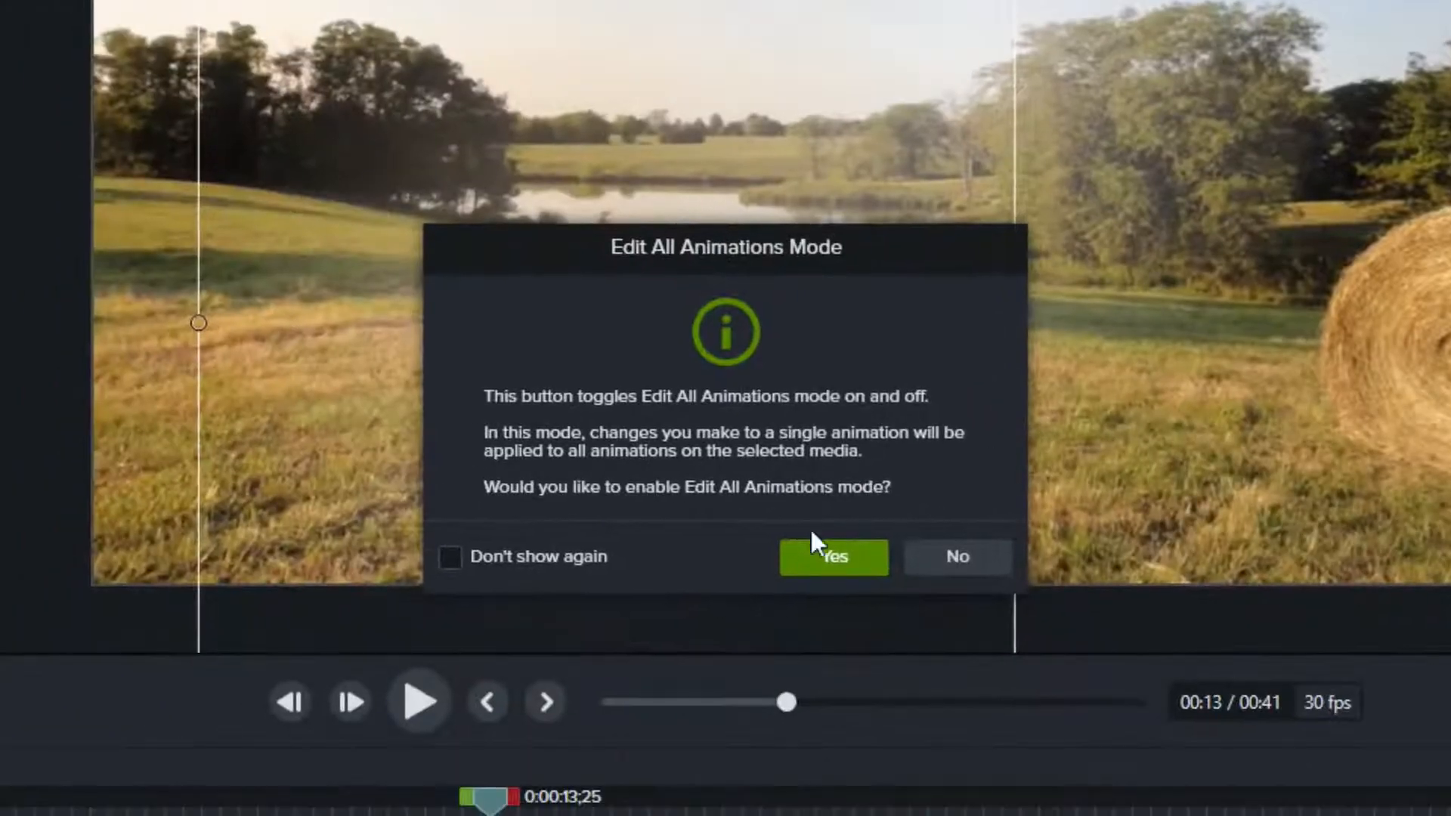
left_click(847, 559)
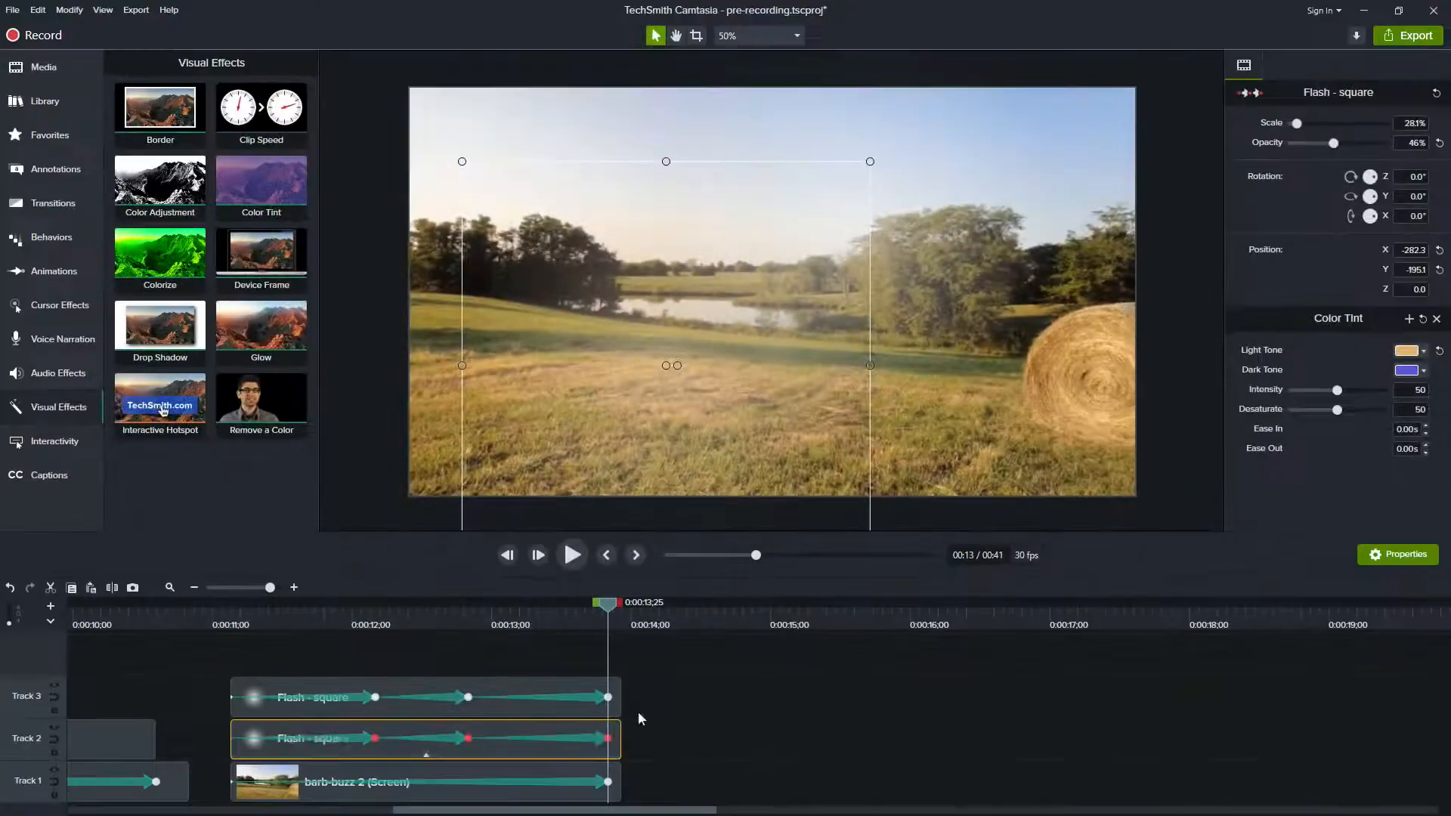
left_click(1424, 352)
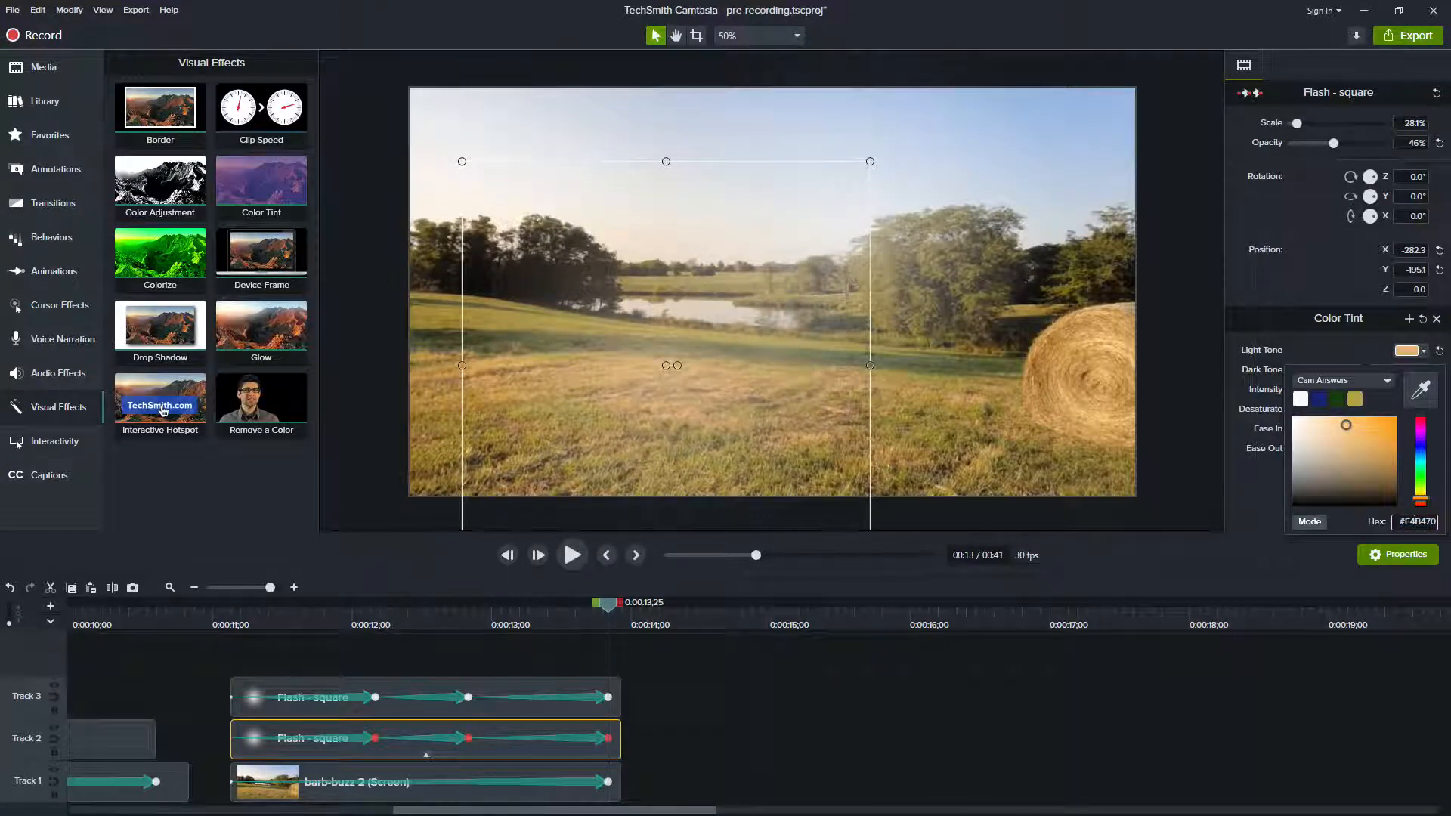
left_click(1255, 493)
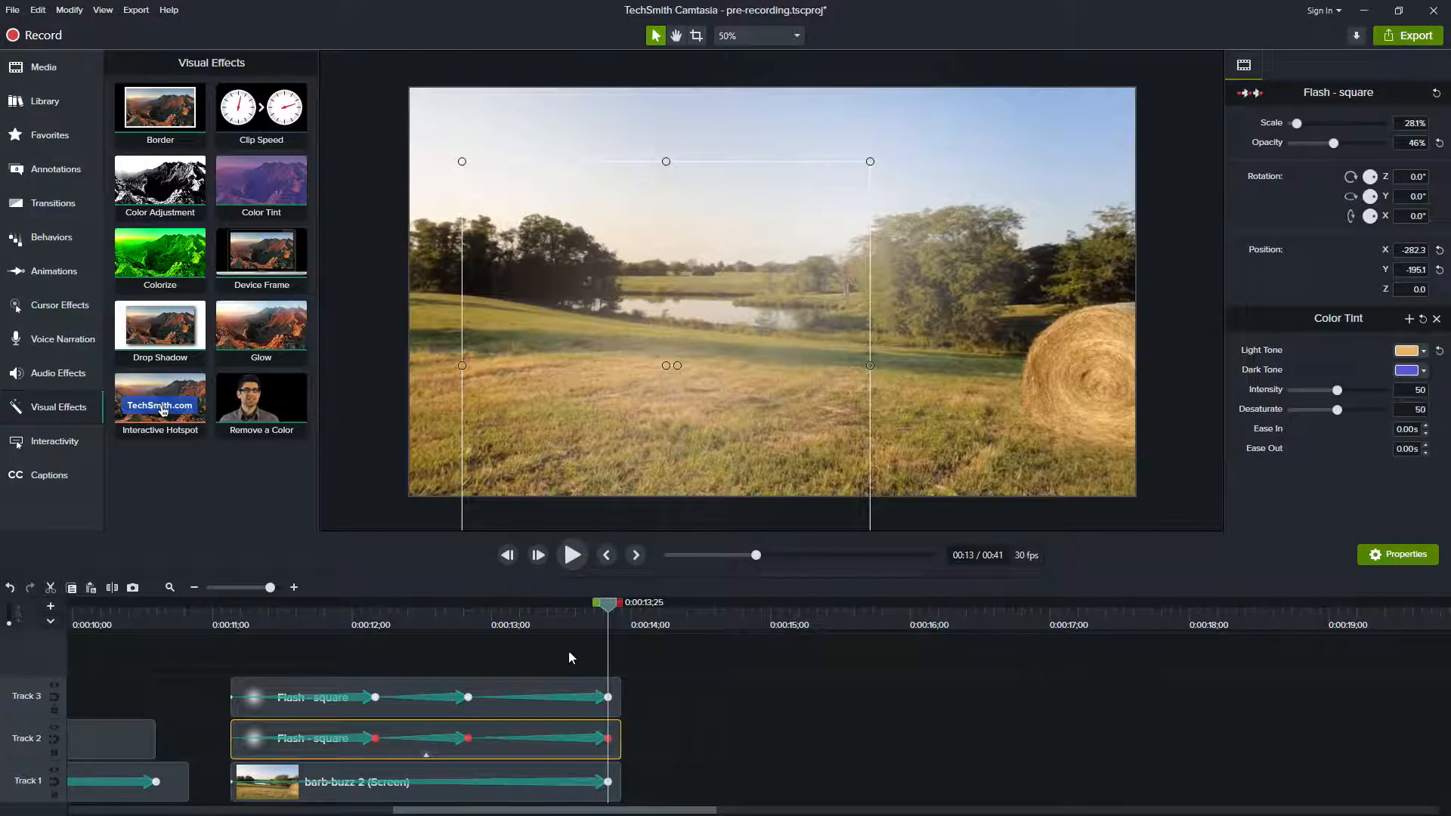
- At the Track 2 flash's start, 0:00:11;04, set the Light Tone to #E4B470 and scrub through the clip to check the tint
left_click_drag(461, 612, 229, 621)
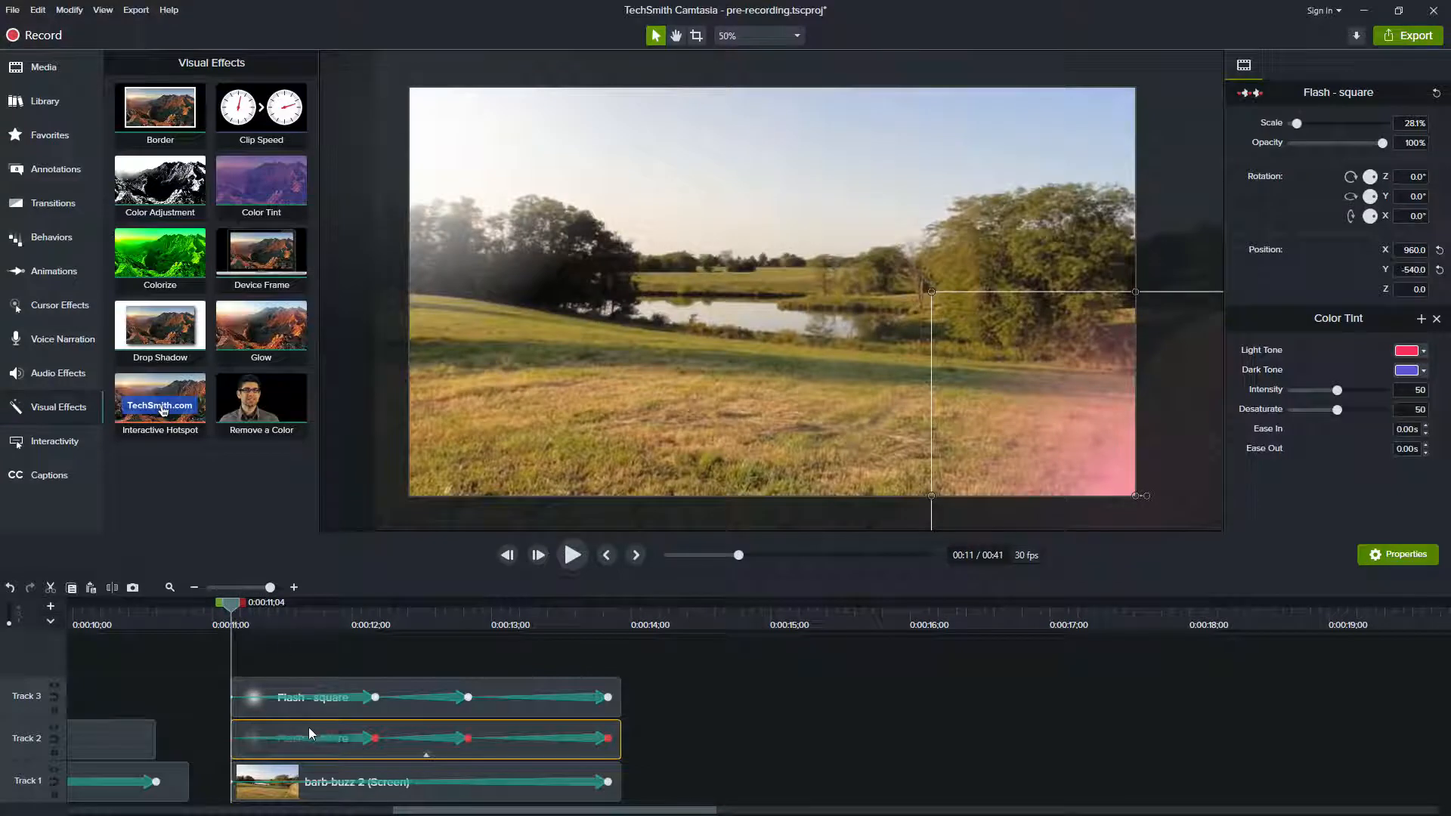
left_click(1425, 352)
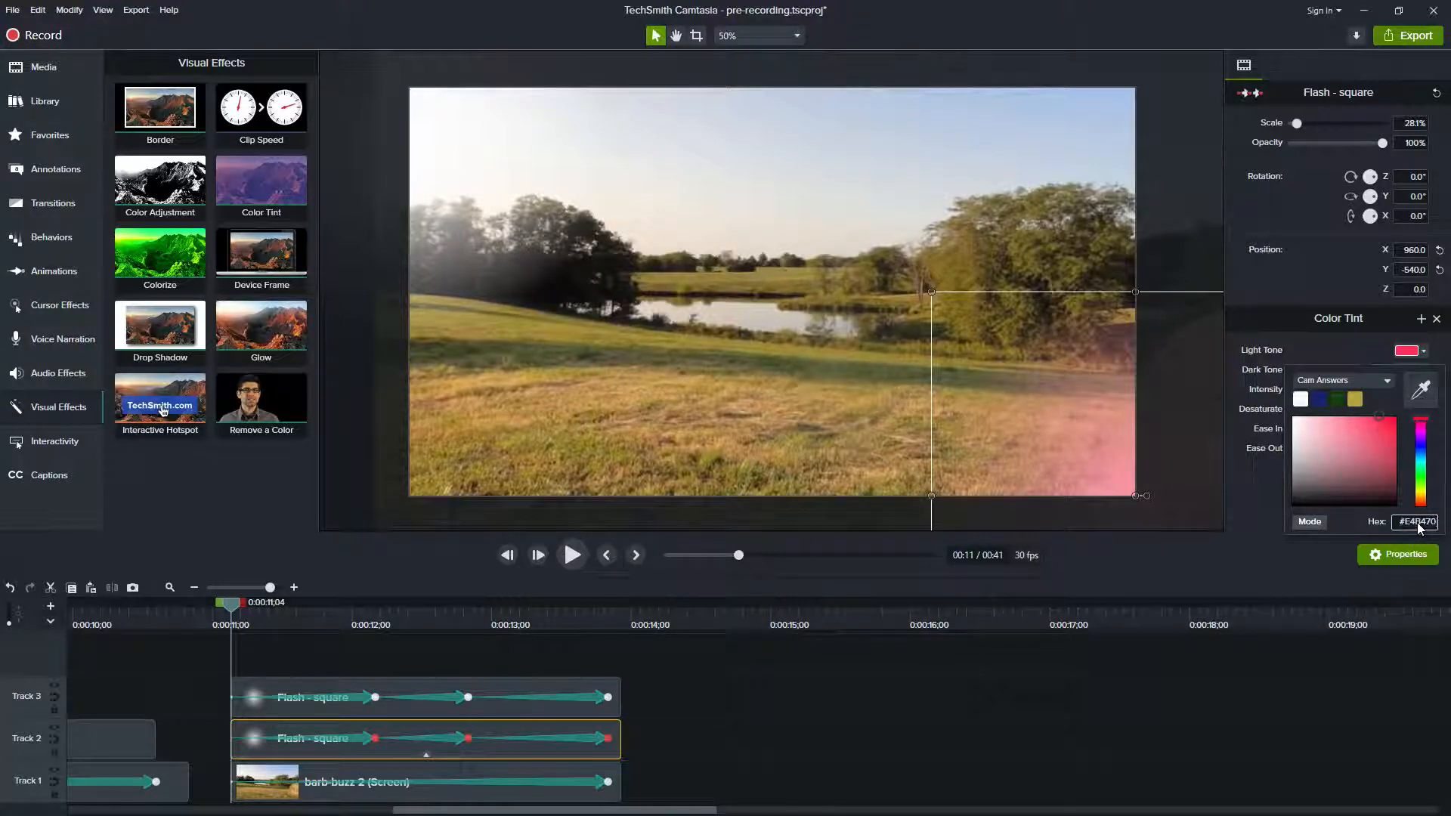
type("#E4B470")
key("Return")
left_click_drag(245, 603, 610, 634)
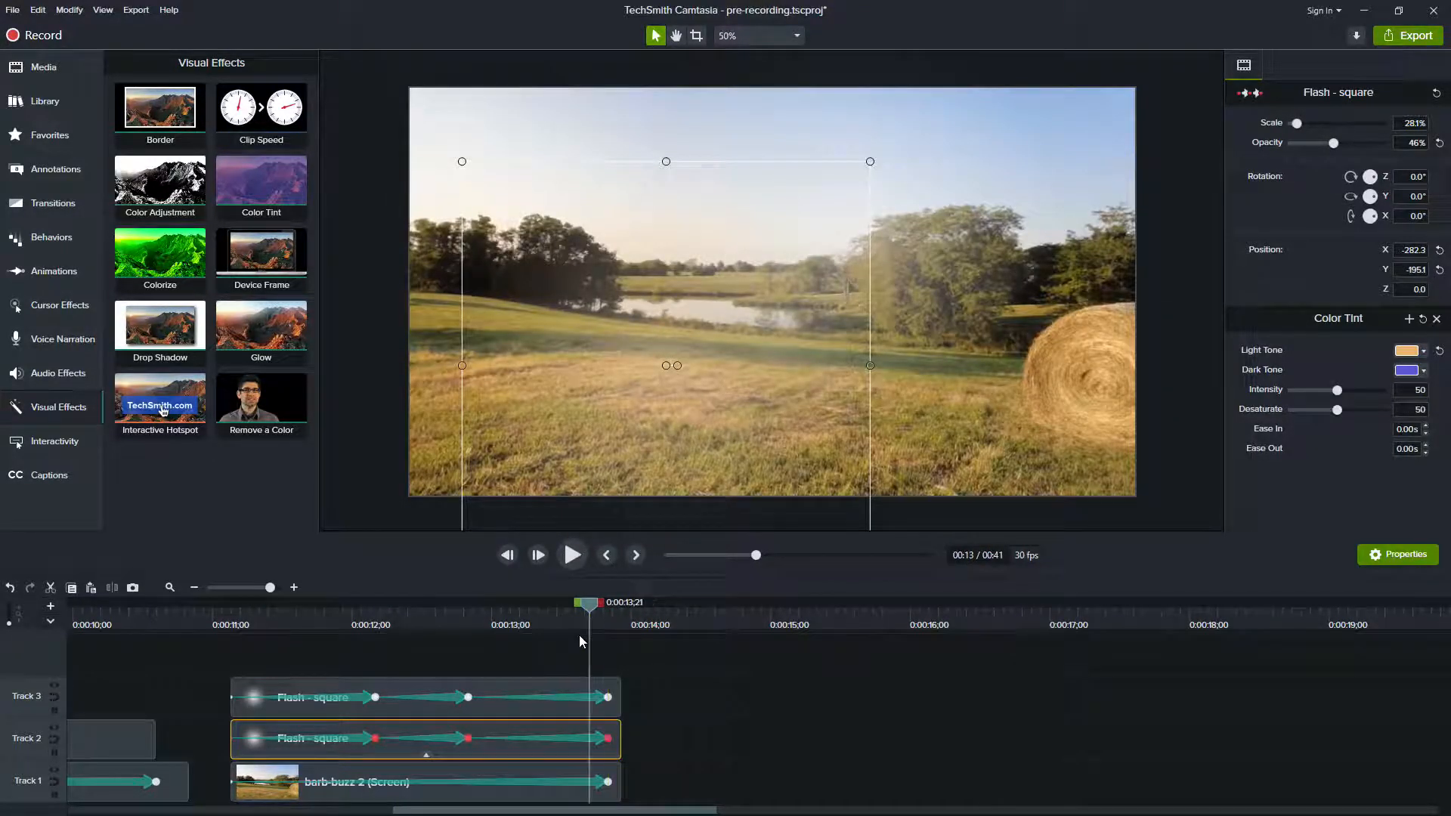
left_click_drag(580, 637, 369, 645)
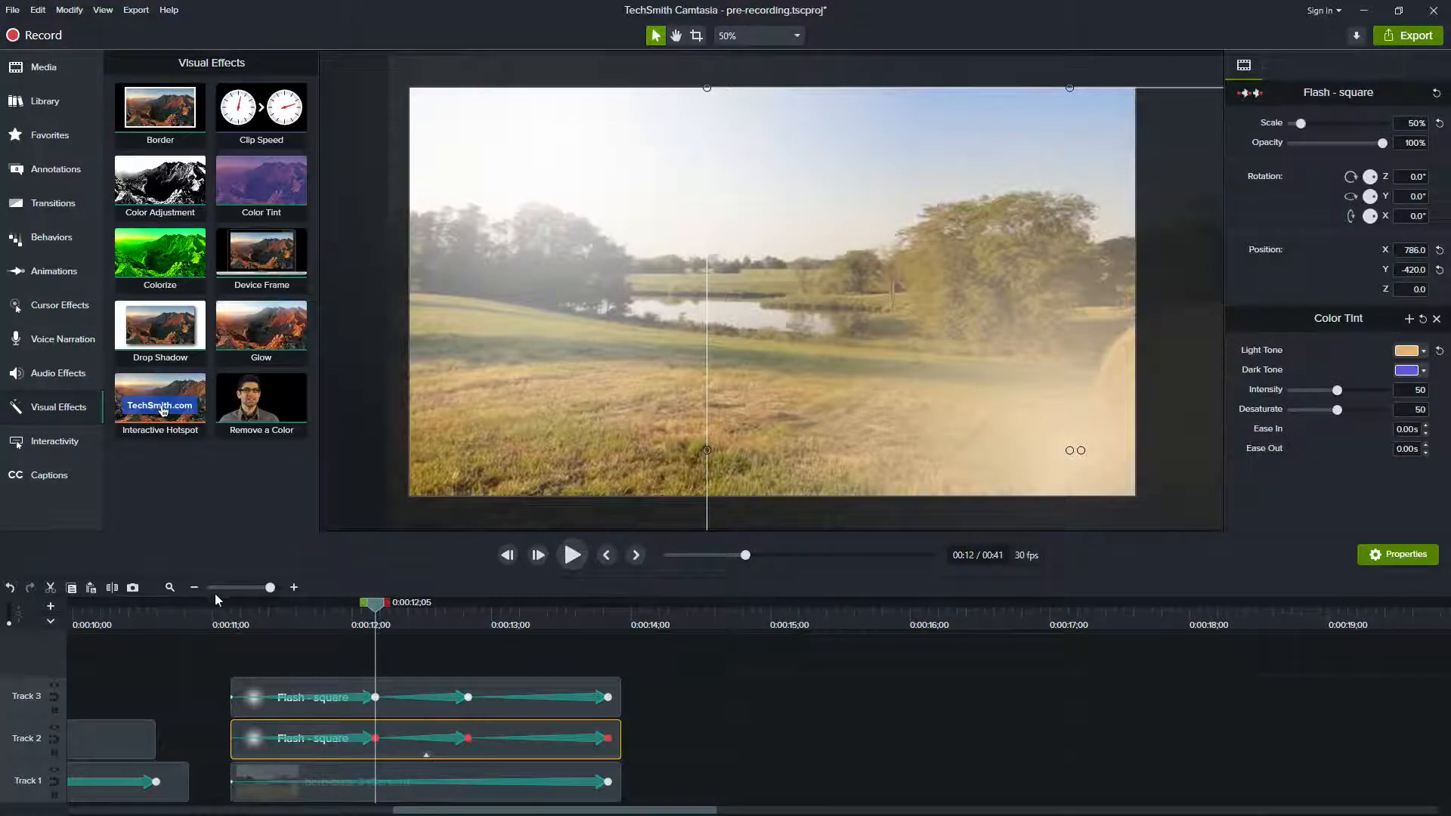
- At 0:00:11;04, lower the Track 2 flash's opacity to 50% with Edit All Animations mode on
left_click(231, 620)
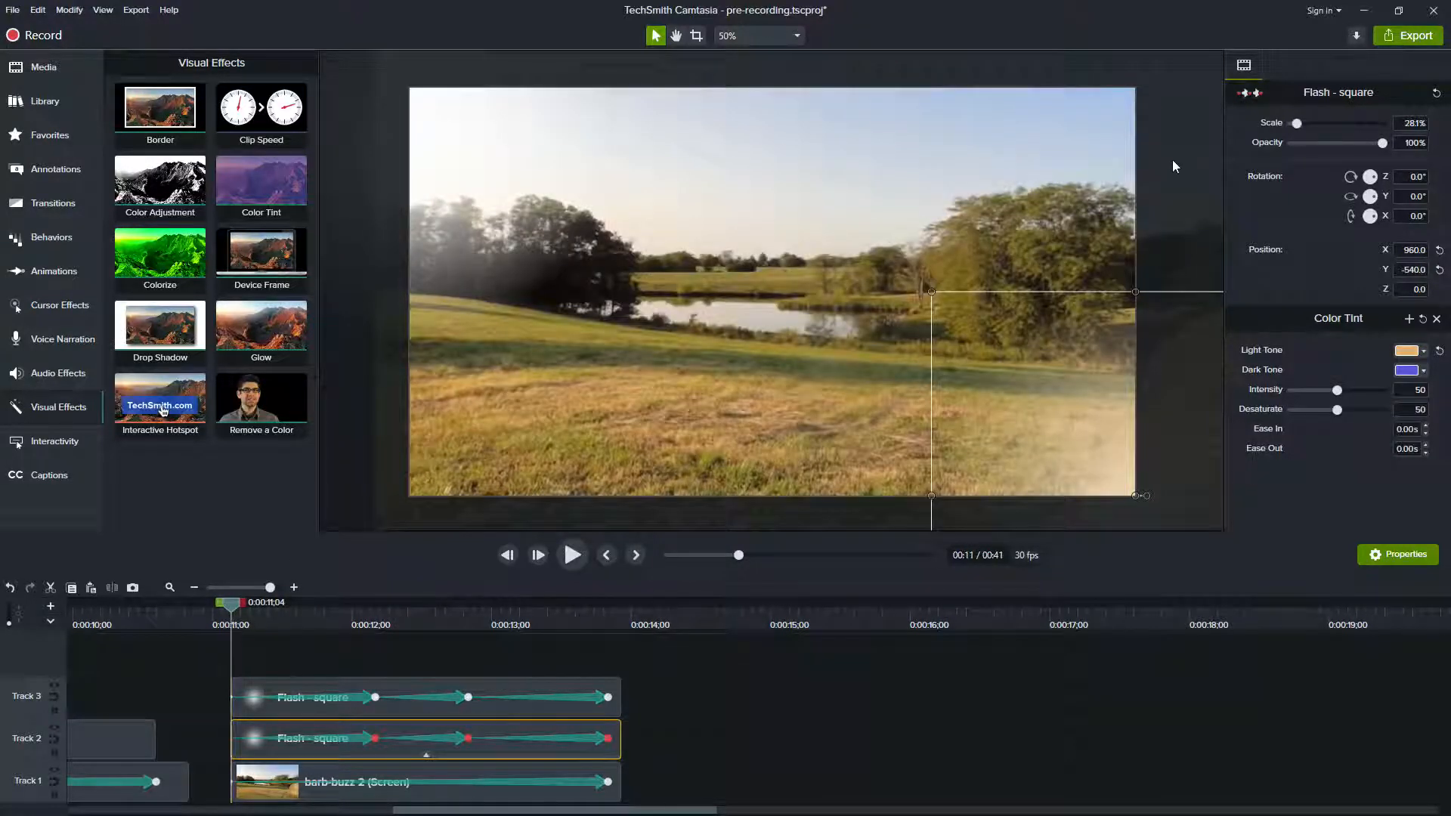
left_click_drag(1384, 143, 1339, 142)
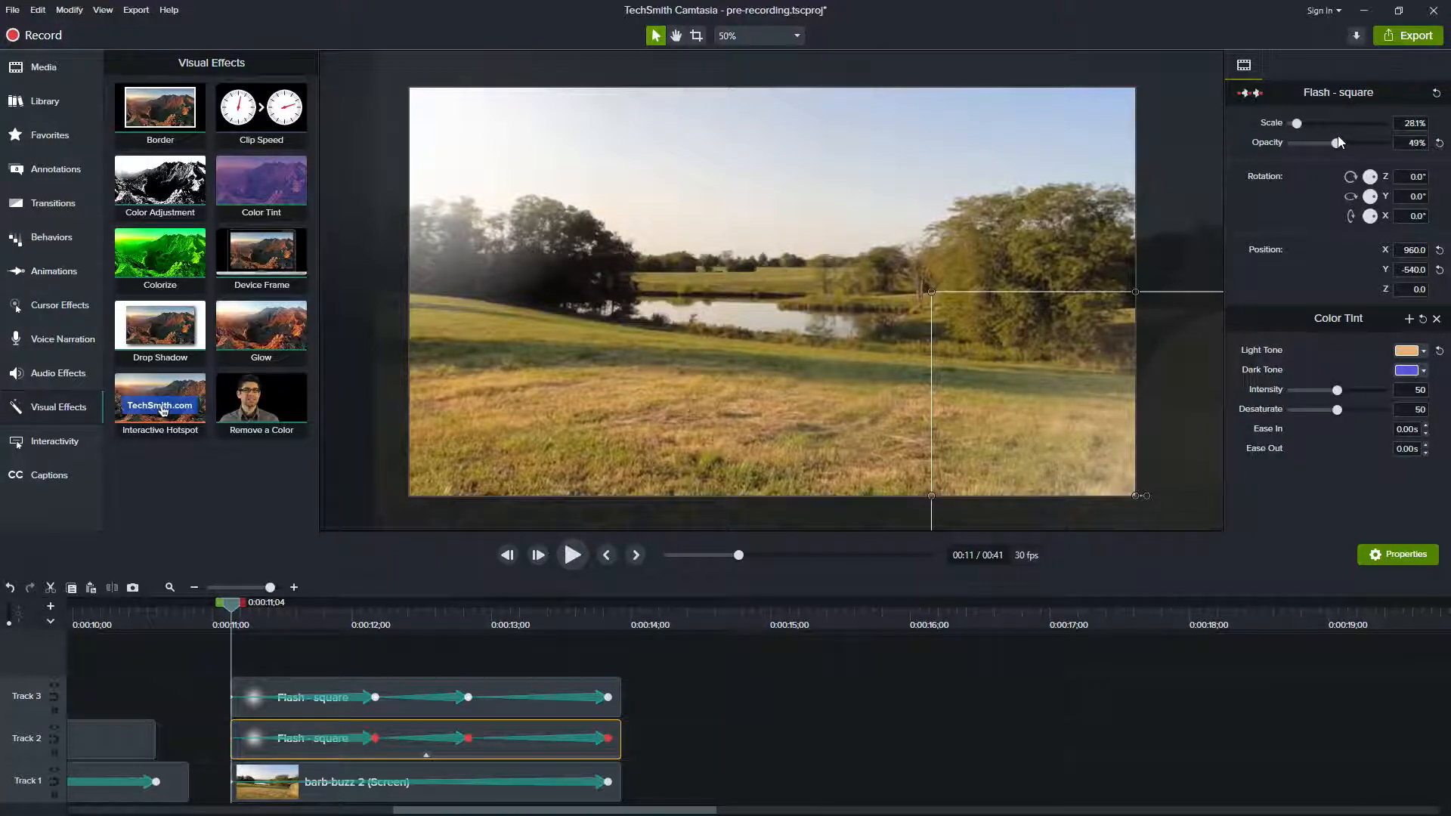
mouse_move(233, 619)
left_mouse_down()
mouse_move(555, 621)
mouse_move(231, 640)
left_mouse_up()
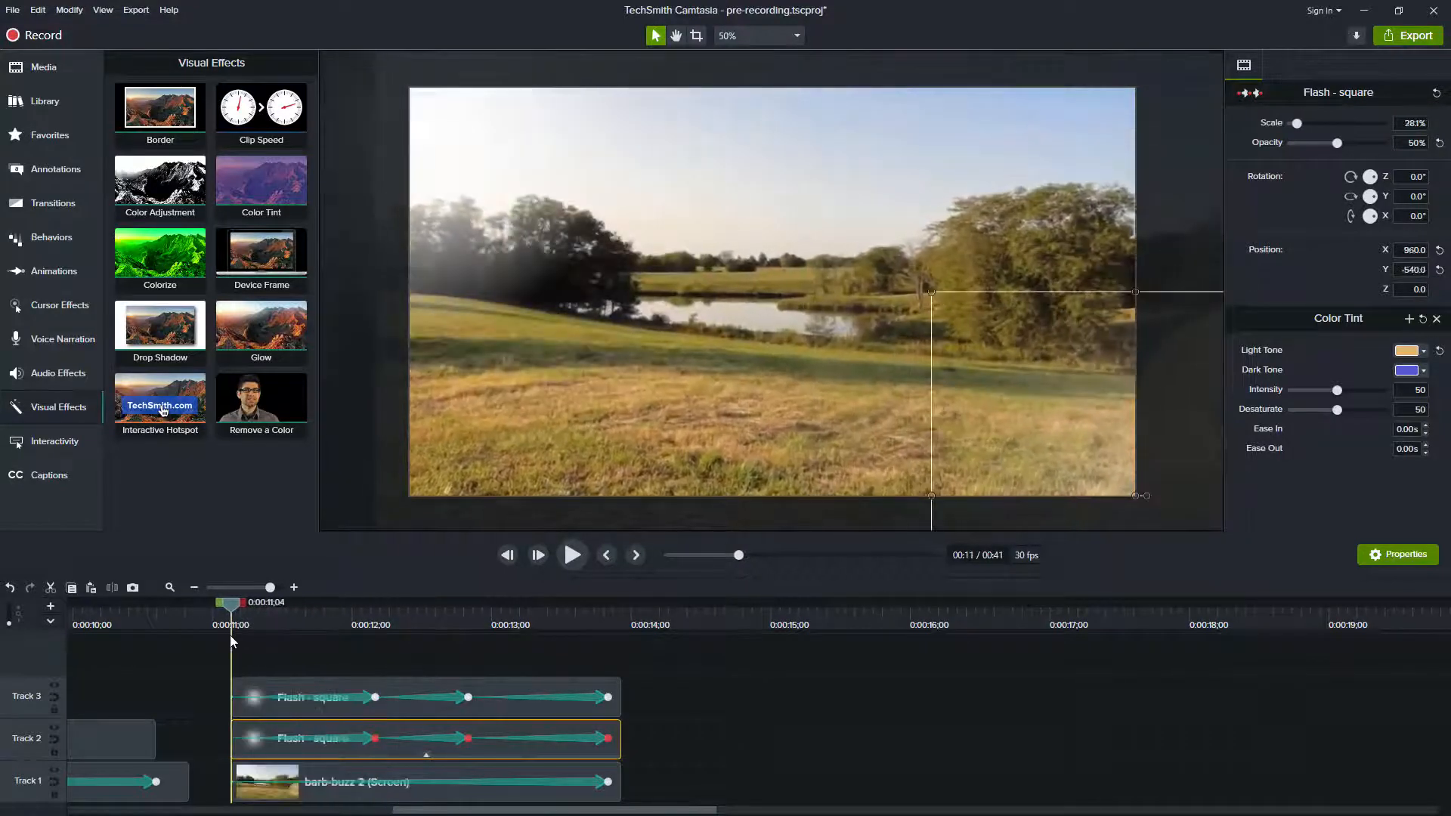
- Play the landscape clip twice from 0:00:11;04 and scrub through it to review both flashes, returning to its start
left_click(572, 555)
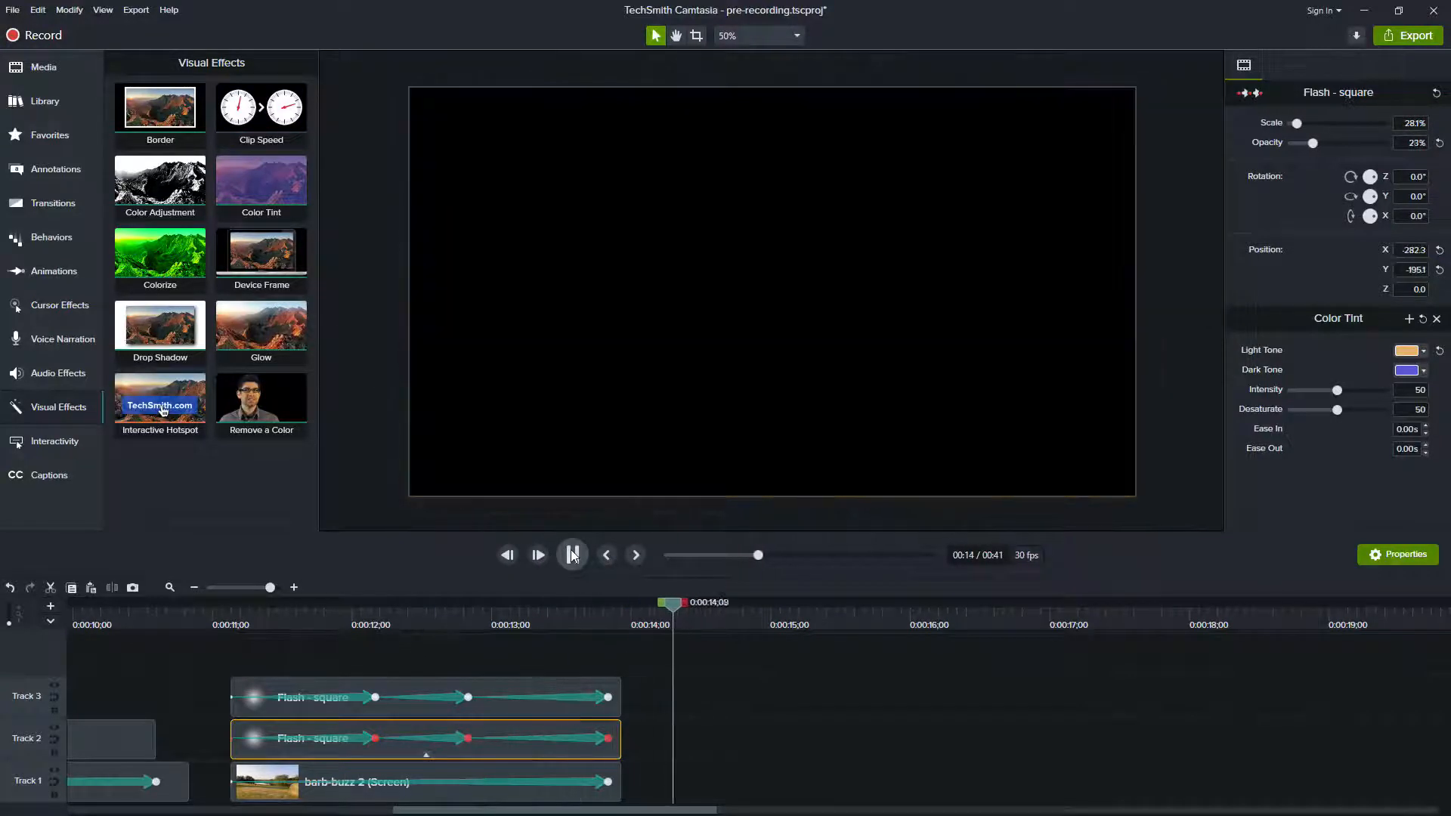
left_click(573, 555)
mouse_move(224, 624)
left_mouse_down()
mouse_move(319, 617)
mouse_move(510, 680)
mouse_move(274, 648)
mouse_move(351, 680)
mouse_move(212, 664)
mouse_move(234, 622)
left_mouse_up()
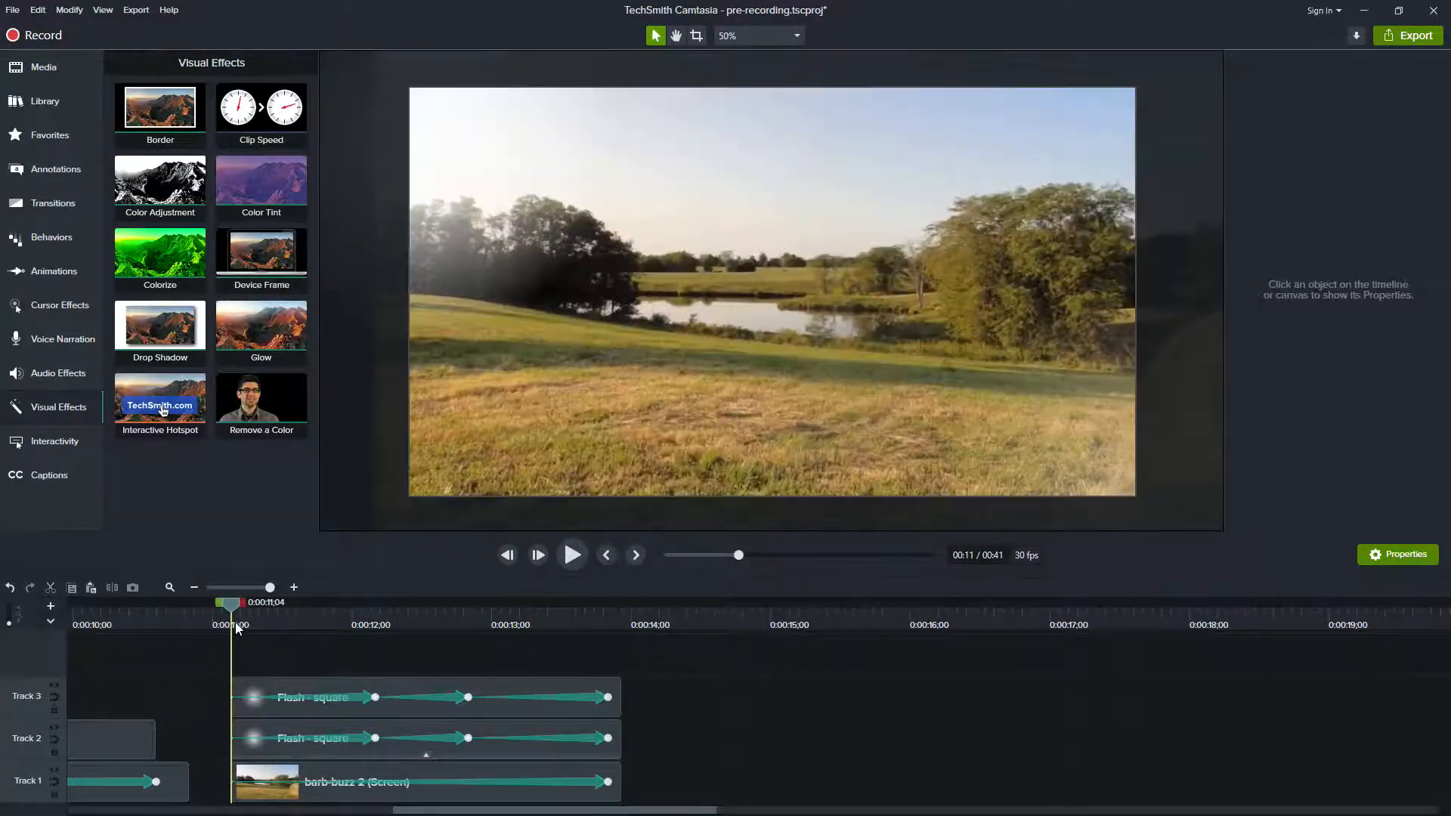
left_click(575, 558)
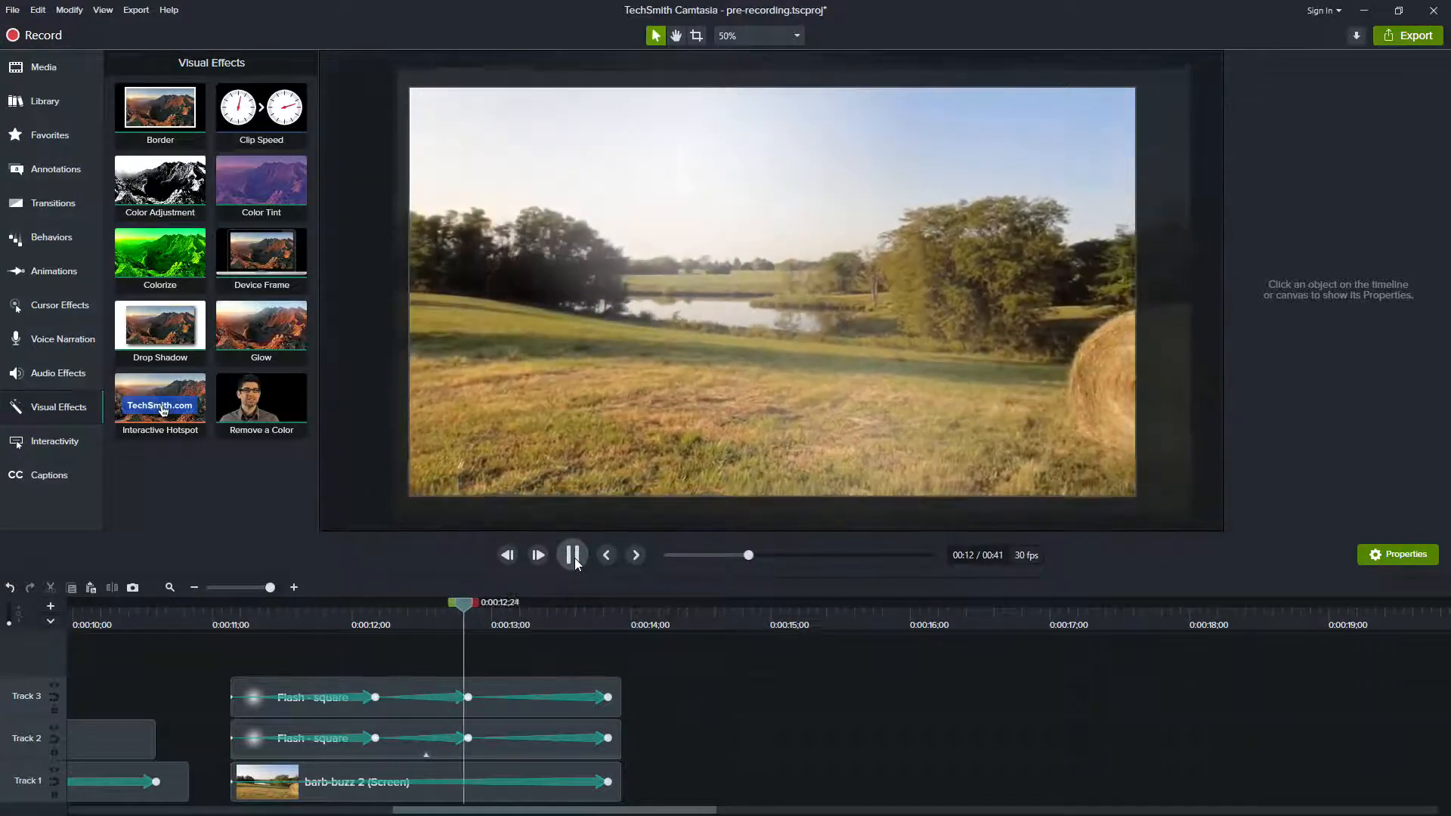
left_click(575, 558)
left_click_drag(376, 626, 601, 610)
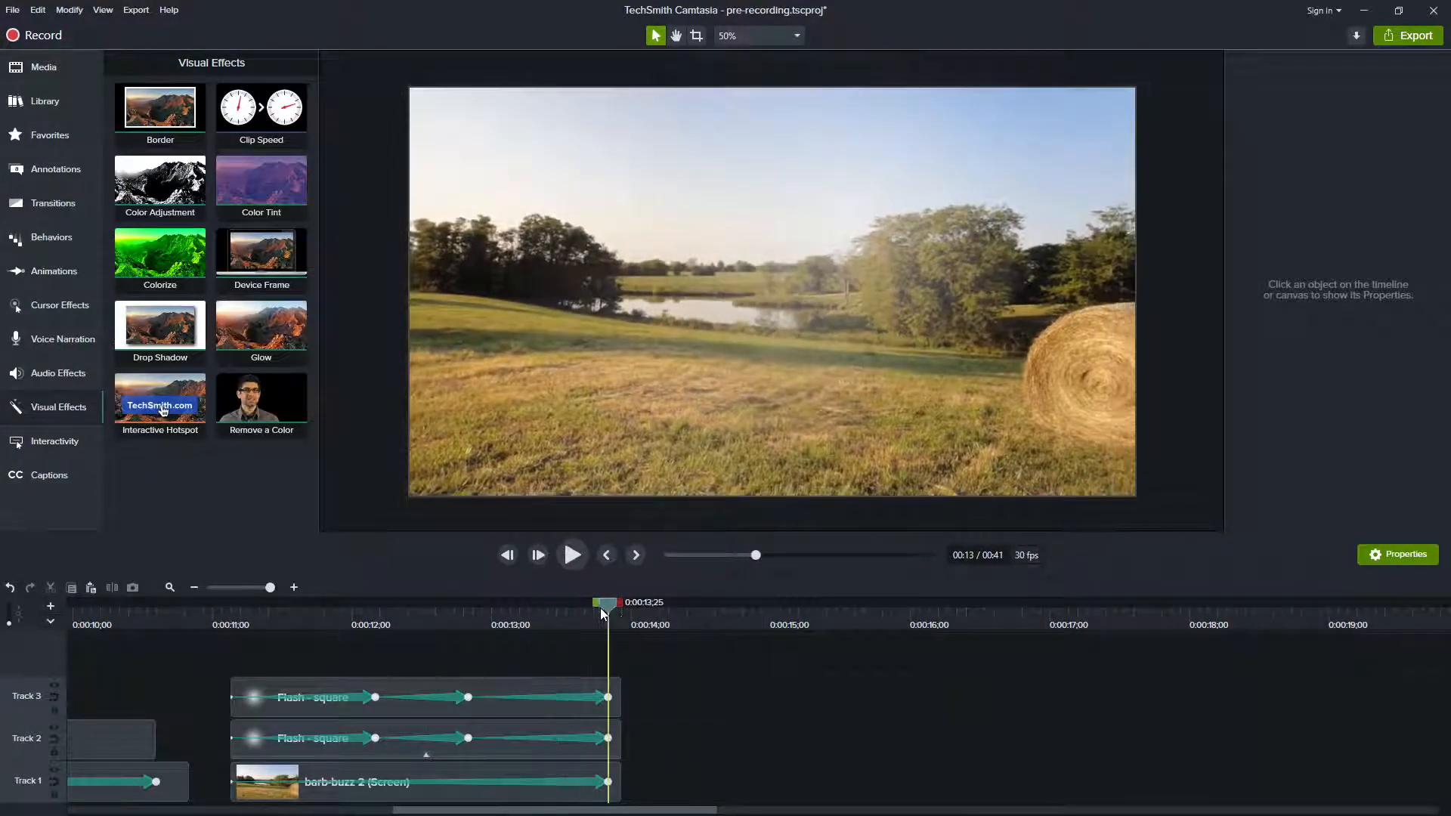
left_click_drag(612, 605, 230, 627)
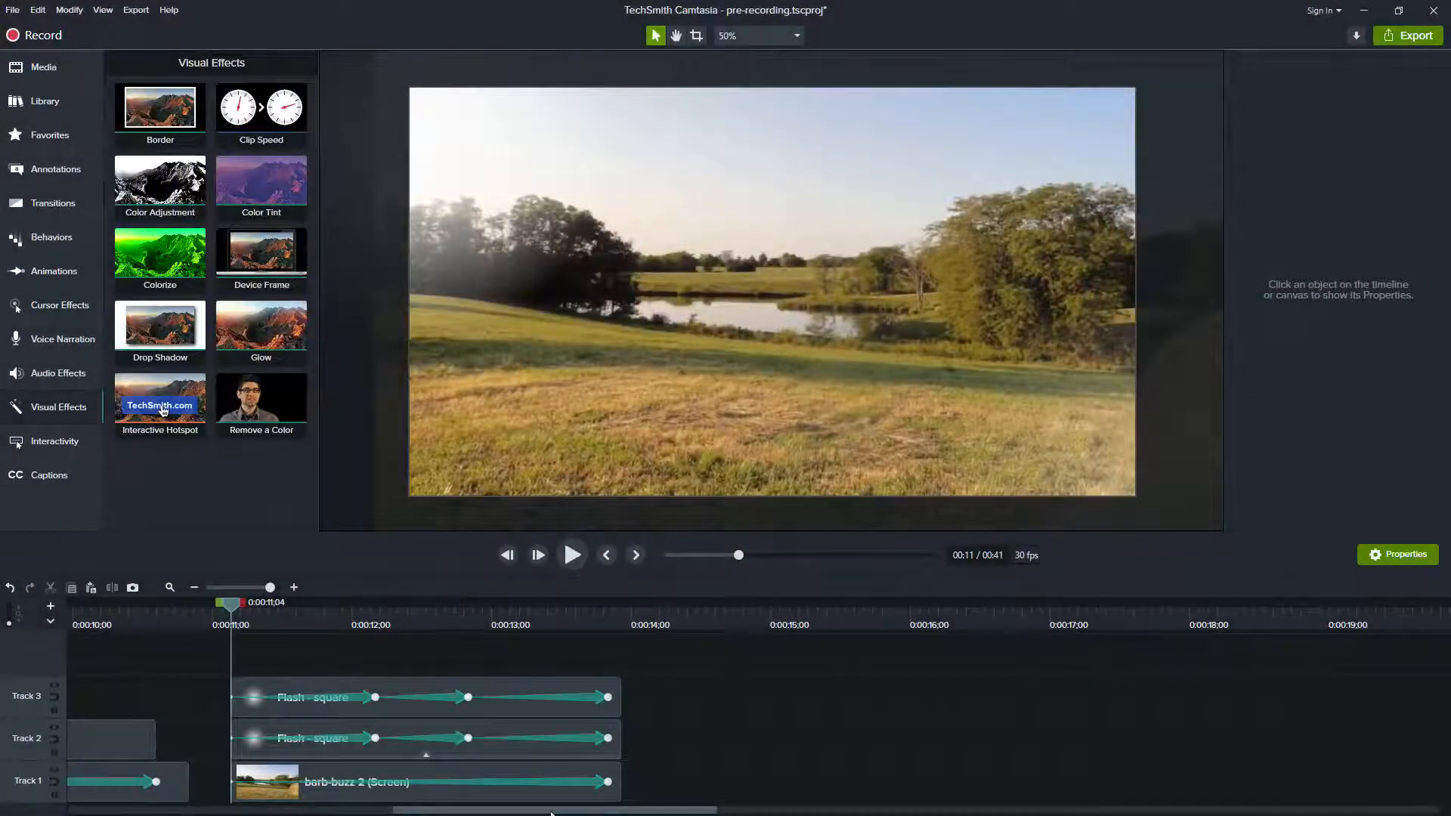
- Scrub and play the second landscape example from 0:00:25;12 to examine how its two flashes move and fade
left_click_drag(552, 814, 909, 771)
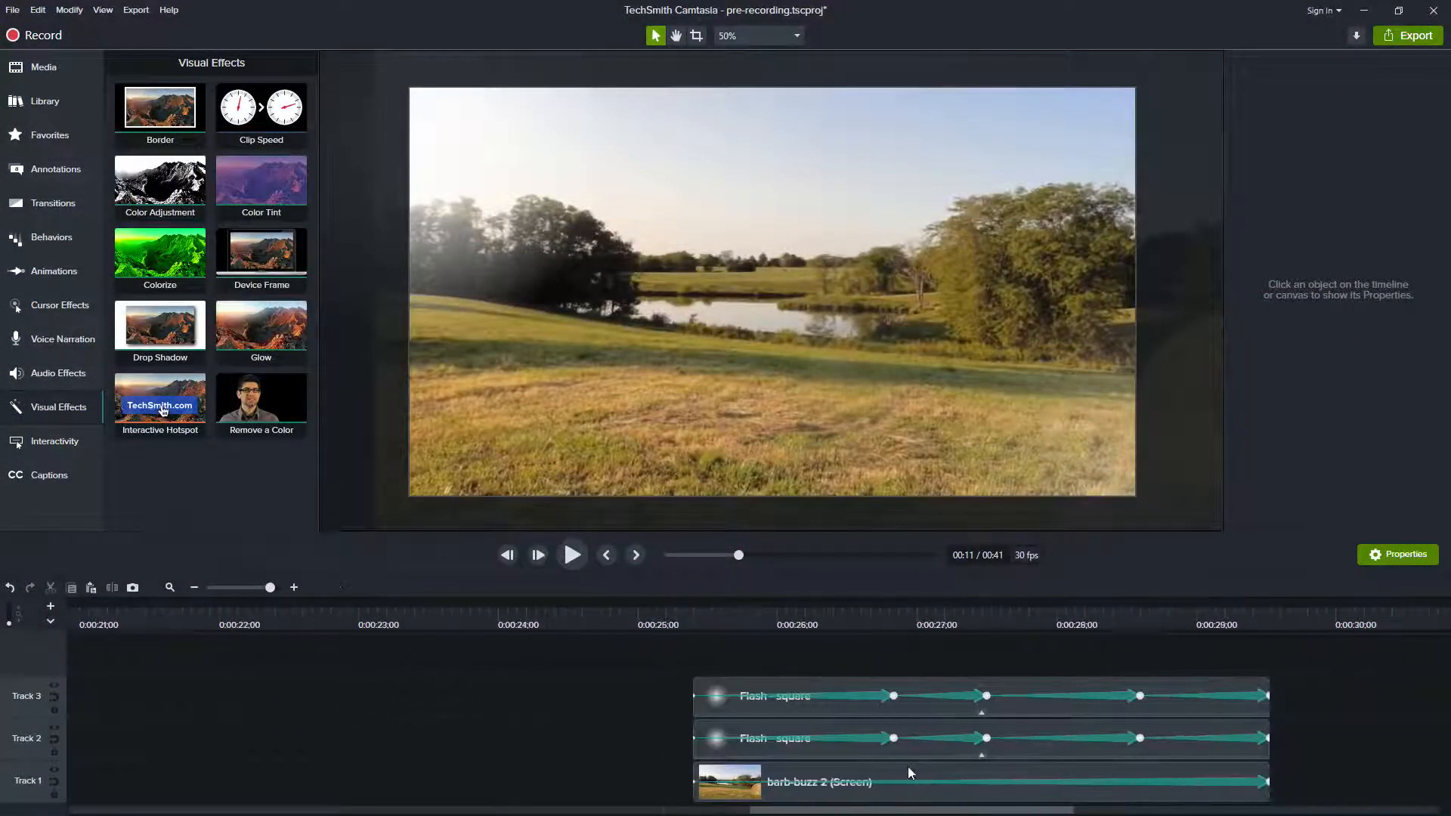
left_click_drag(709, 613, 1115, 585)
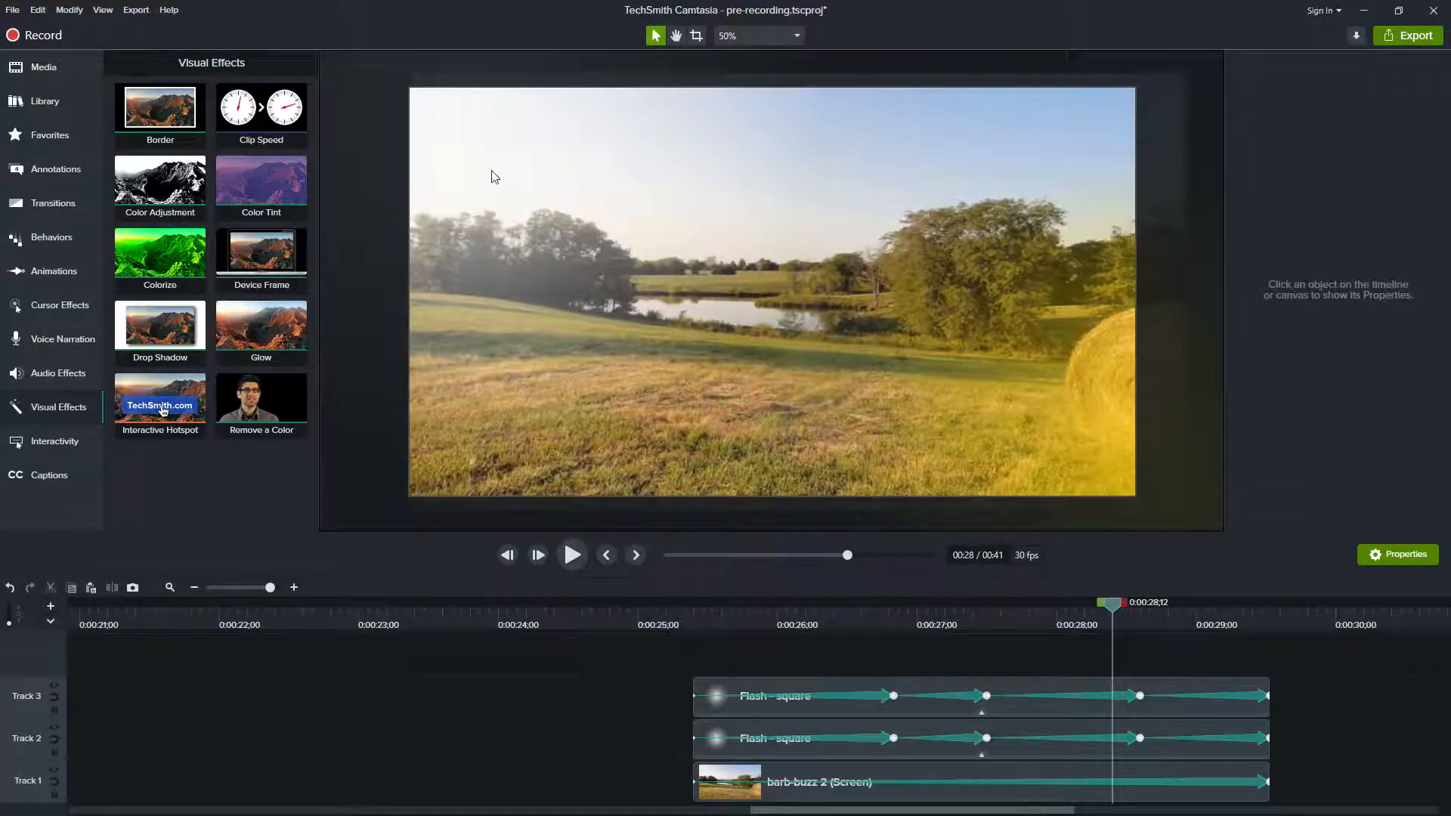
left_click_drag(1117, 606, 689, 641)
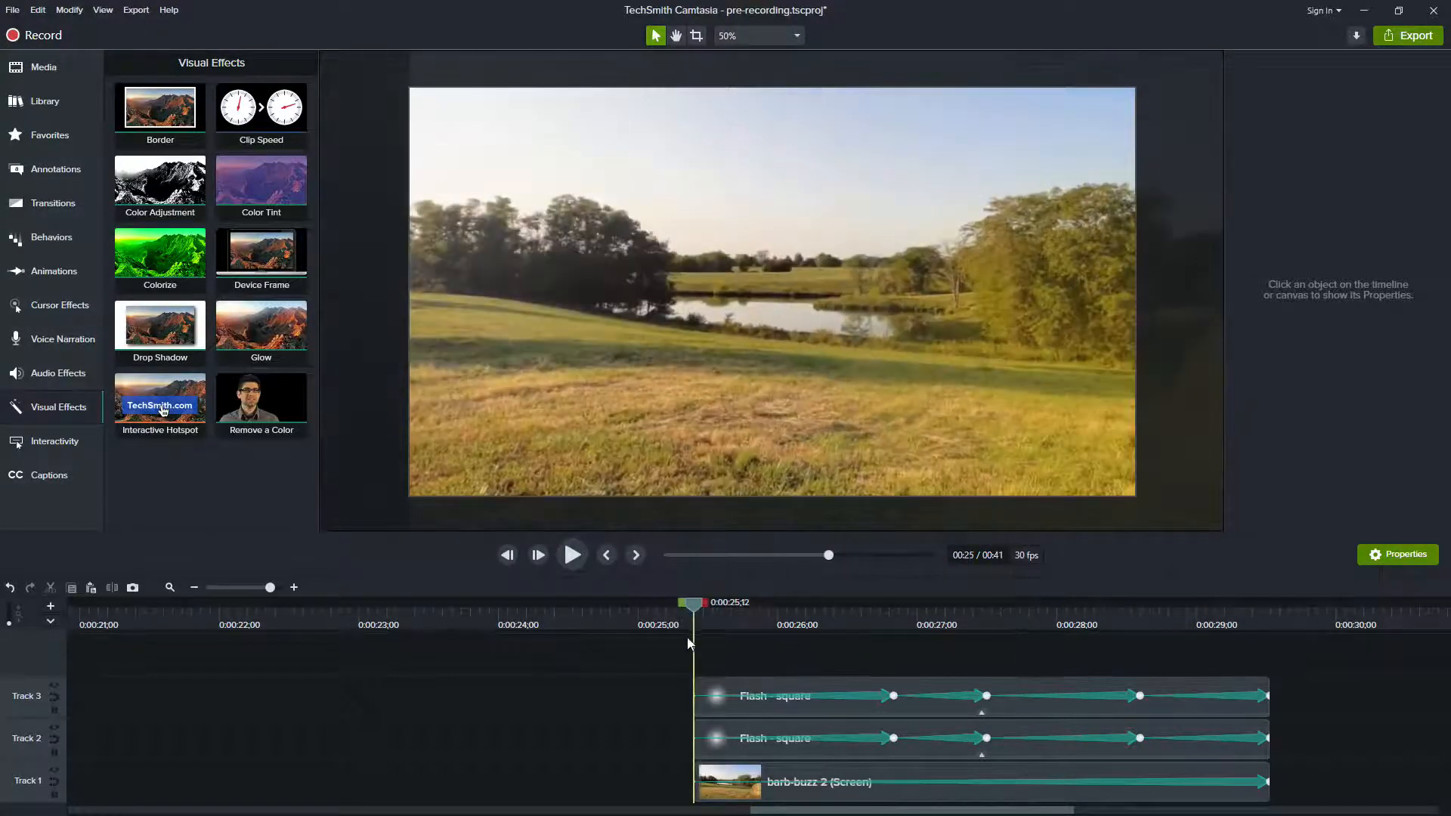
left_click(571, 556)
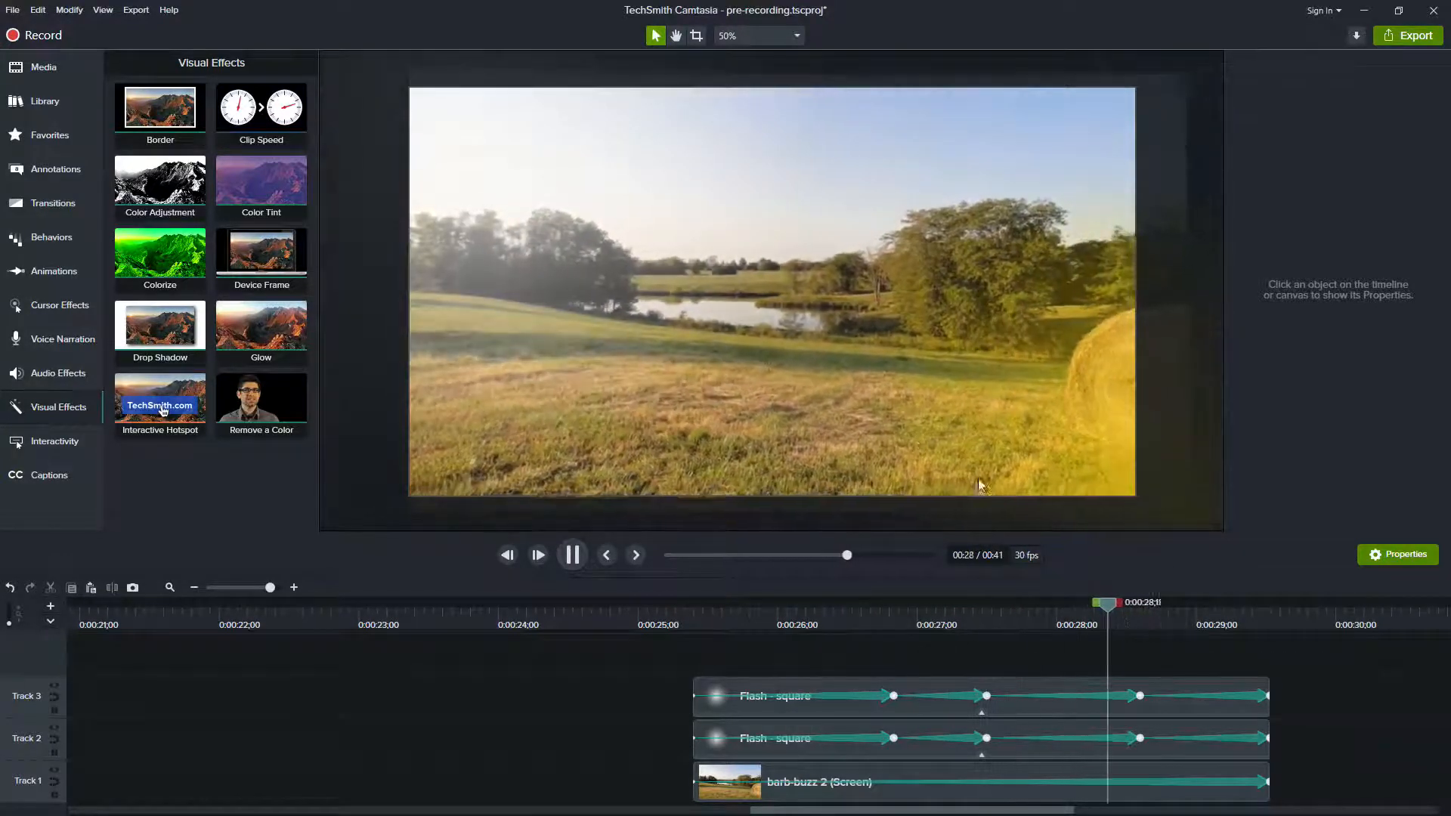
left_click_drag(1017, 620, 1235, 670)
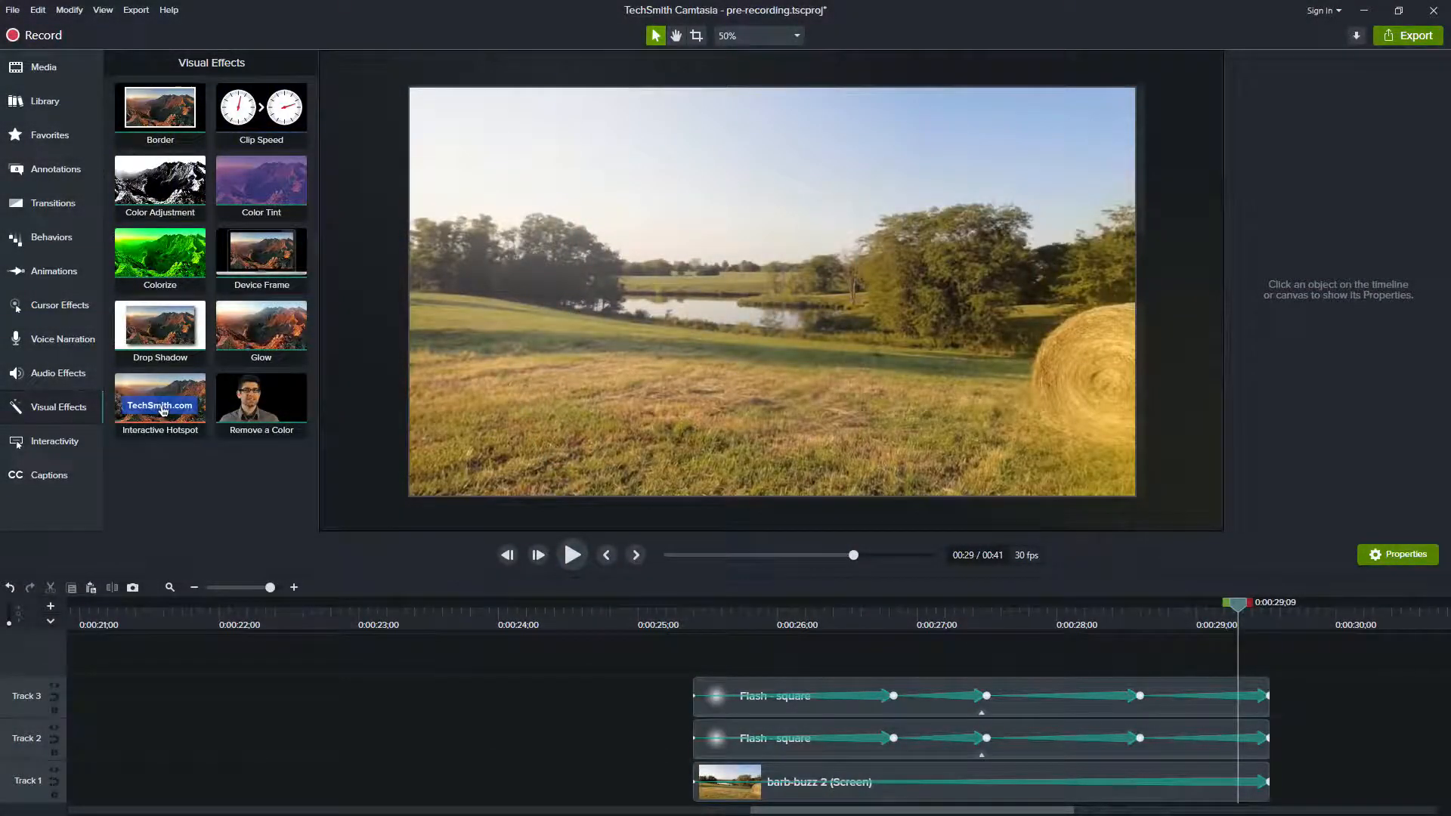
- Hide Tracks 2 and 3 and place the playhead at the start of the camlibraries-box-500 clip, 0:00:31;26
left_click_drag(810, 813, 1139, 791)
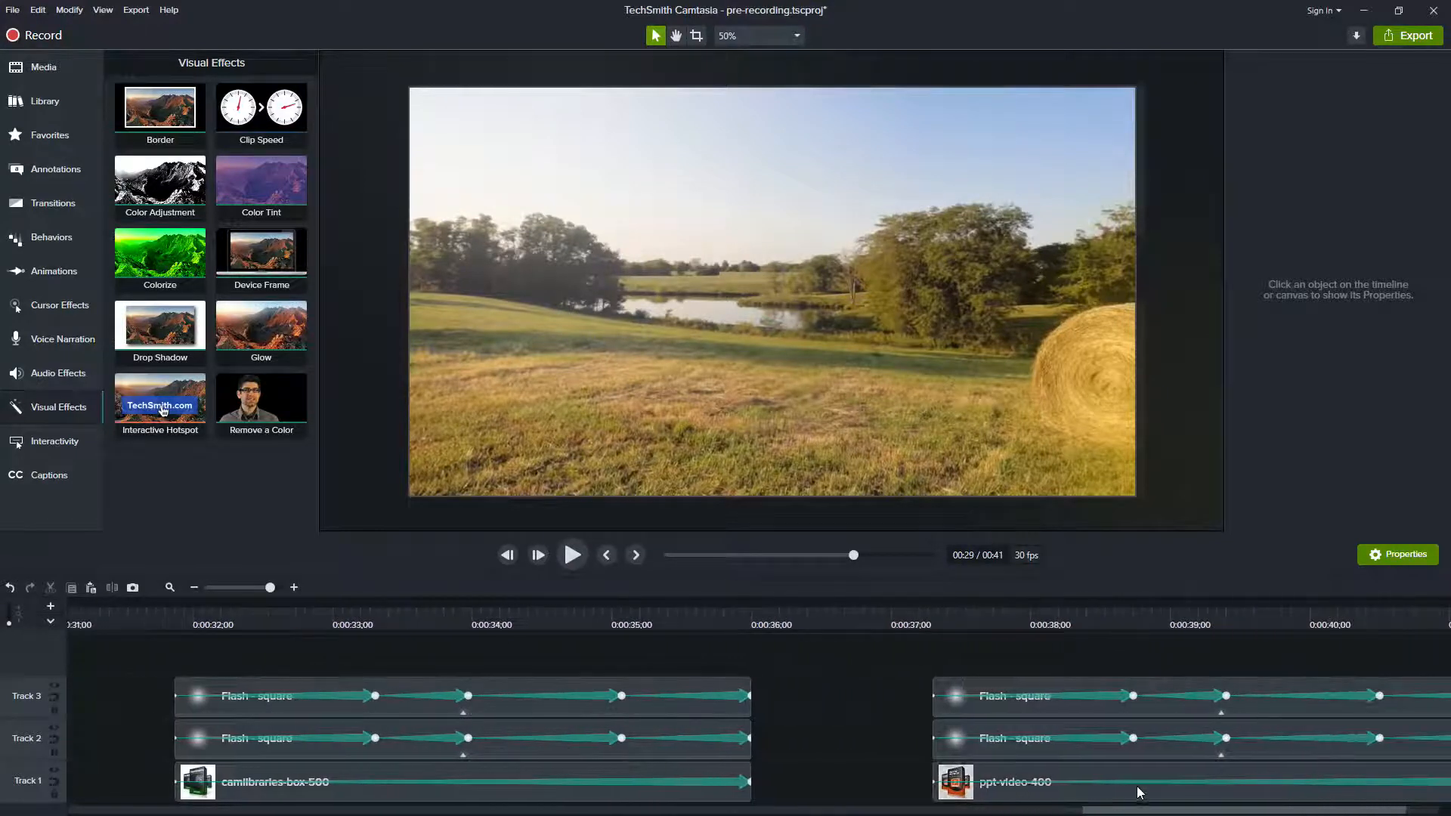
left_click(55, 685)
left_click(53, 728)
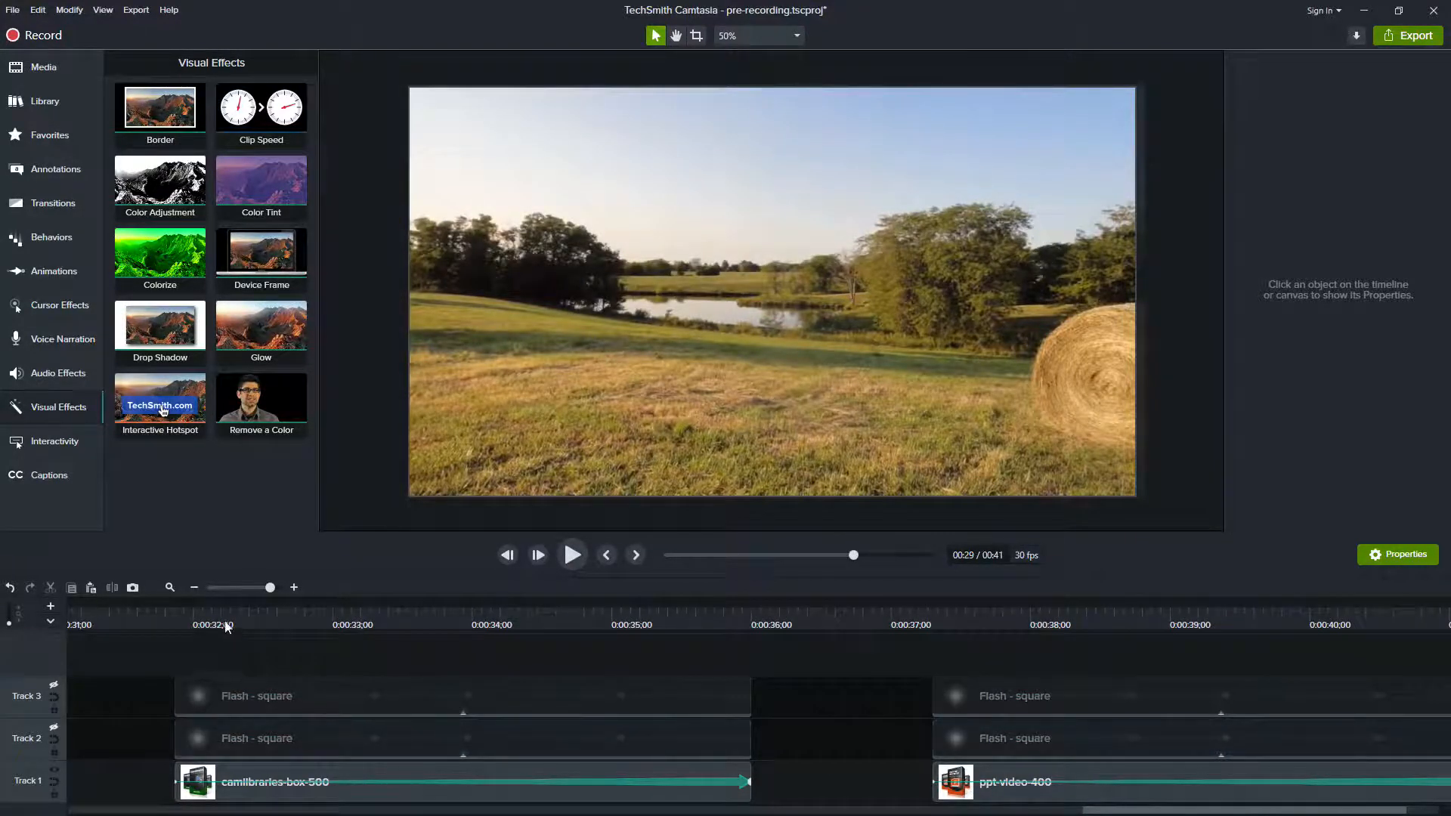
left_click(202, 610)
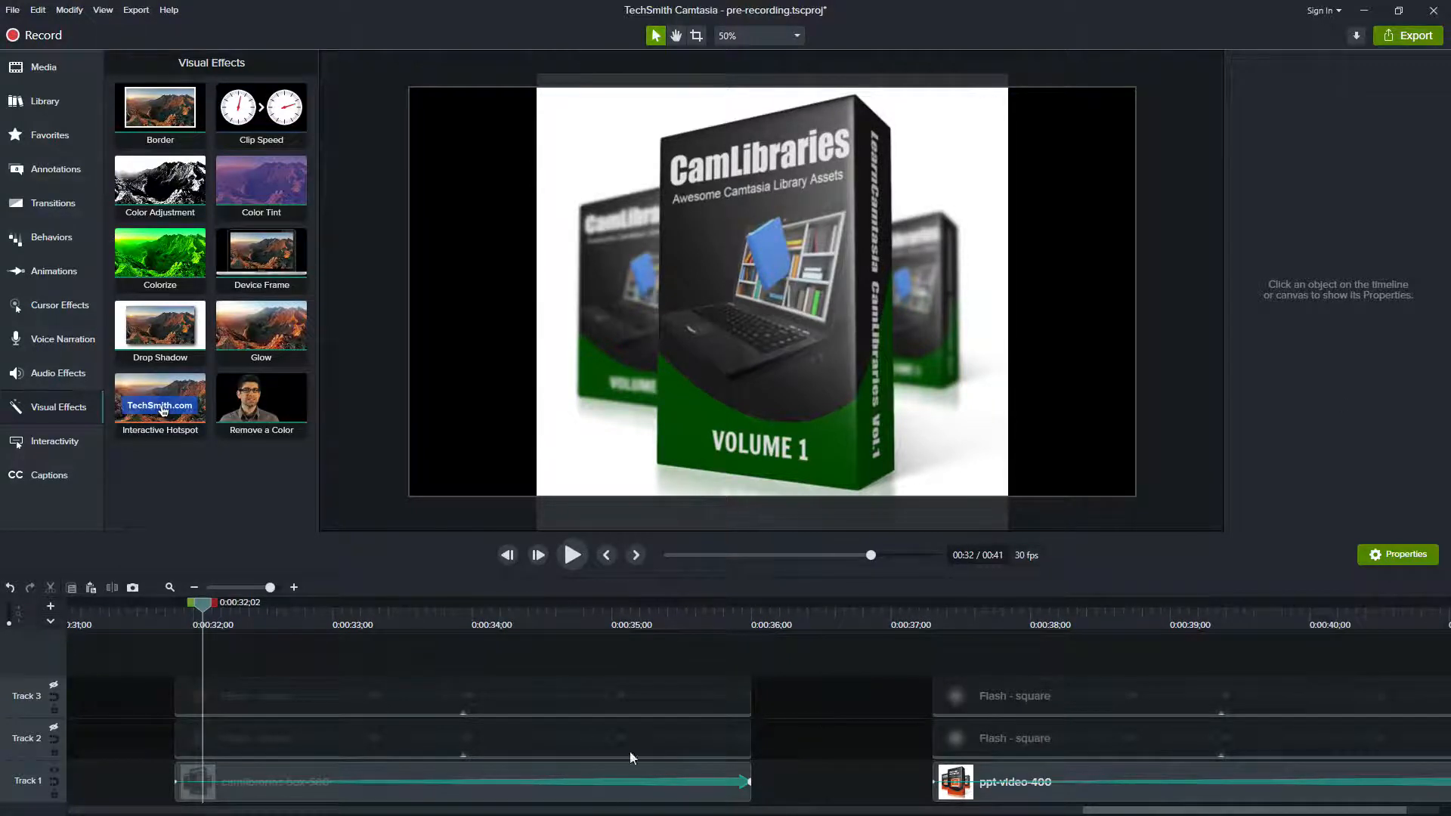
mouse_move(184, 619)
left_mouse_down()
mouse_move(151, 617)
mouse_move(175, 618)
left_mouse_up()
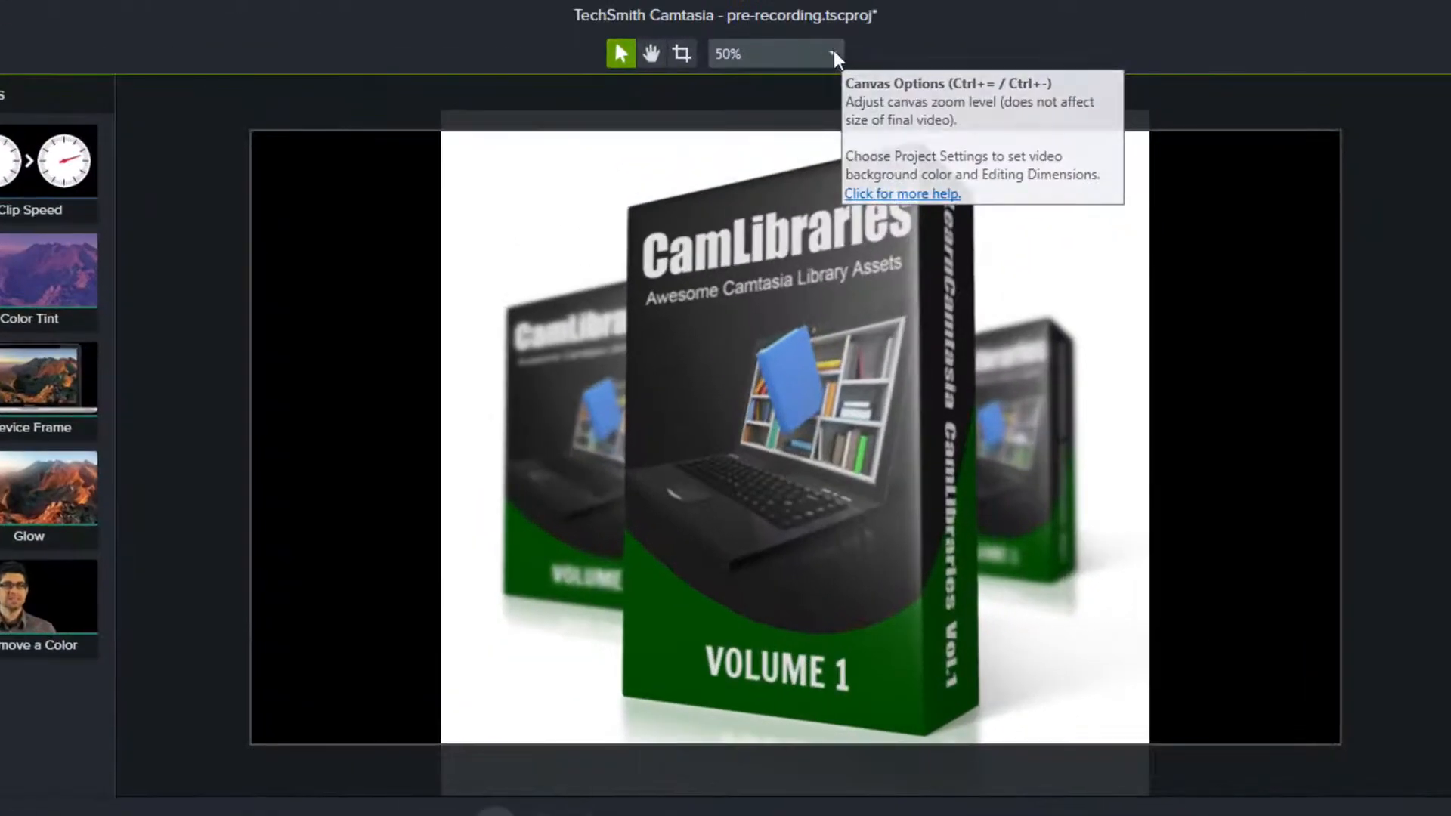
- Set the canvas background colour to white in the project settings and apply it
left_click(796, 35)
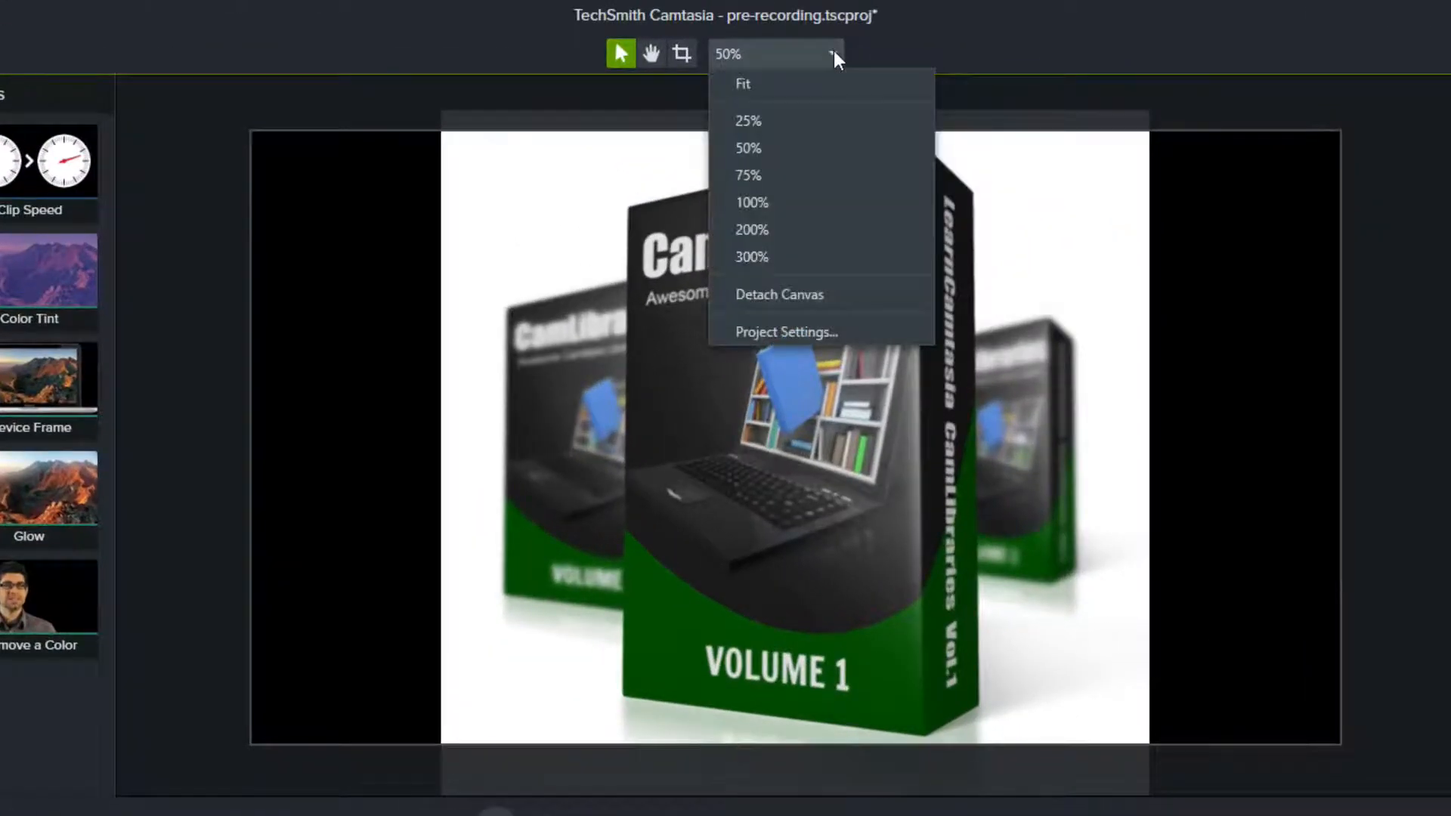
left_click(788, 331)
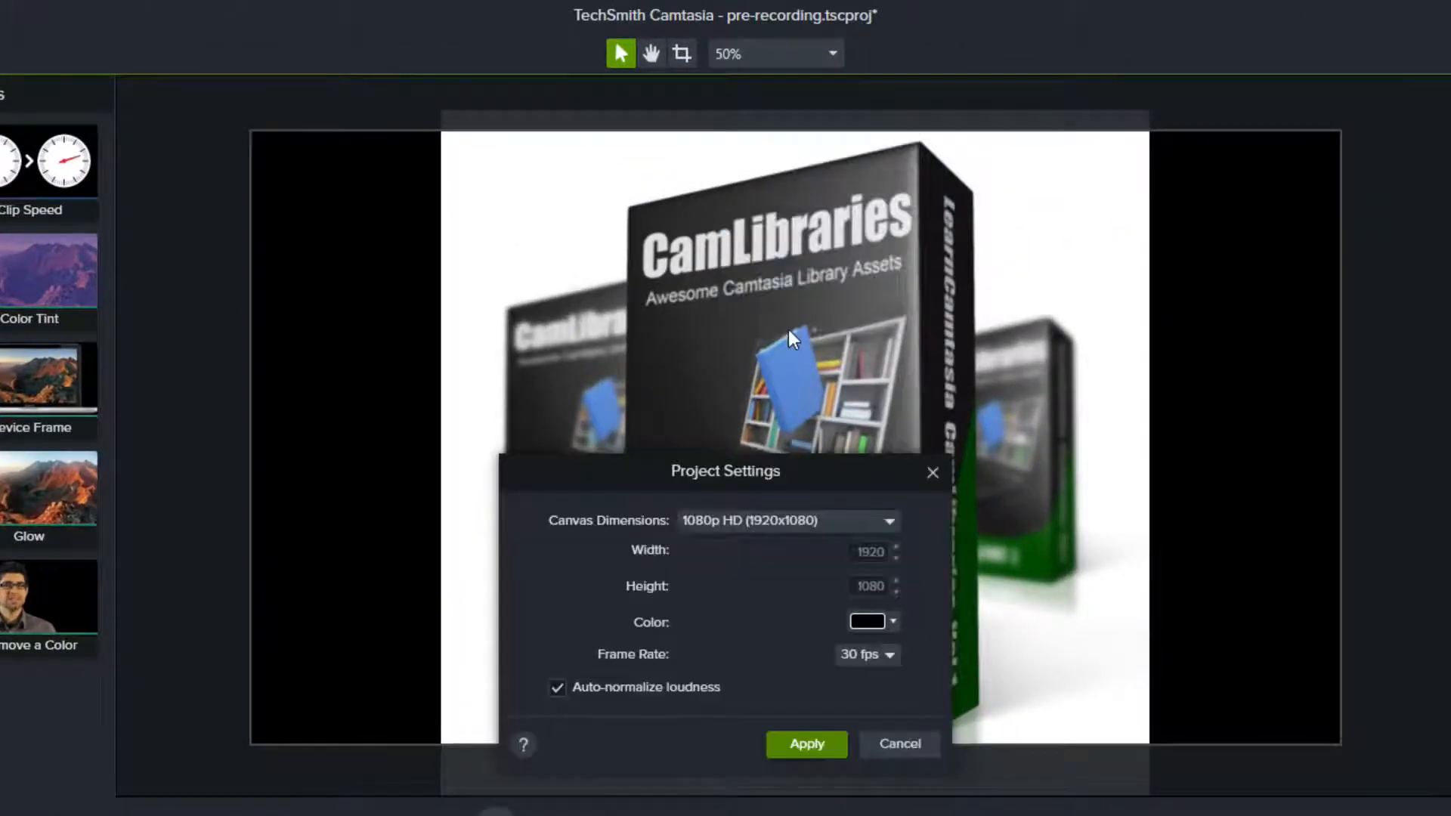
left_click(893, 622)
mouse_move(827, 736)
left_mouse_down()
mouse_move(755, 733)
mouse_move(727, 704)
left_mouse_up()
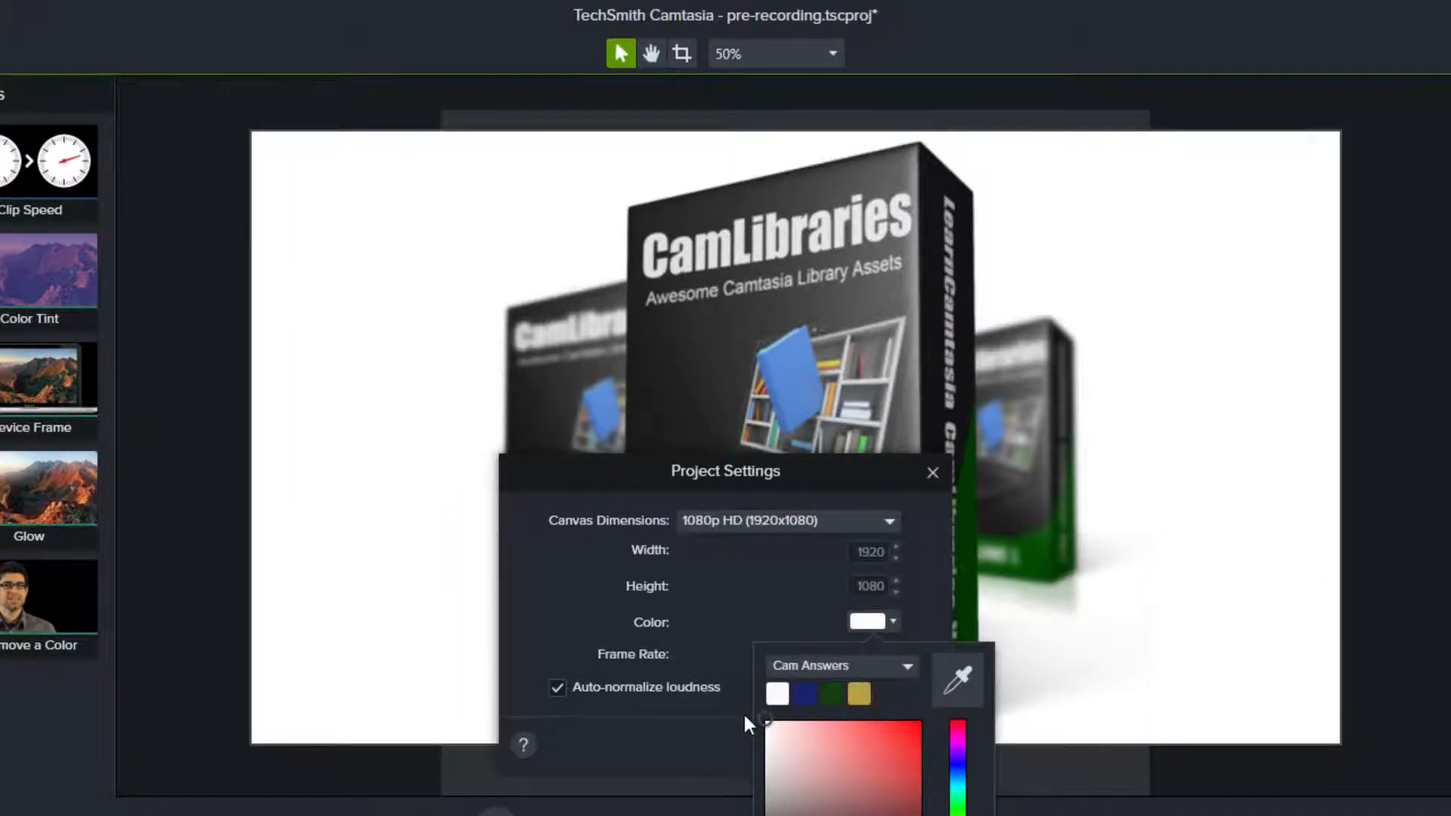
left_click(669, 730)
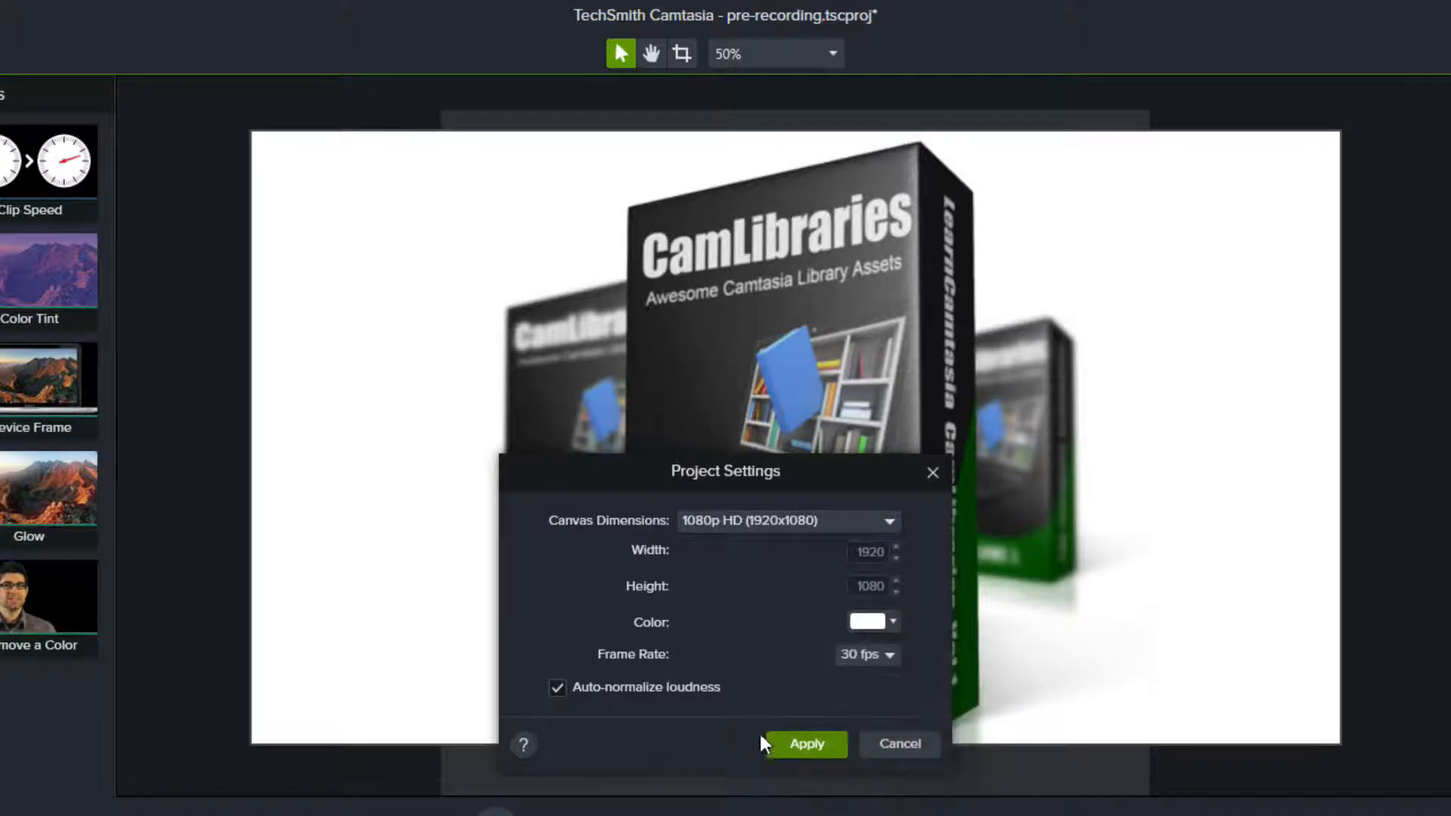
left_click(805, 744)
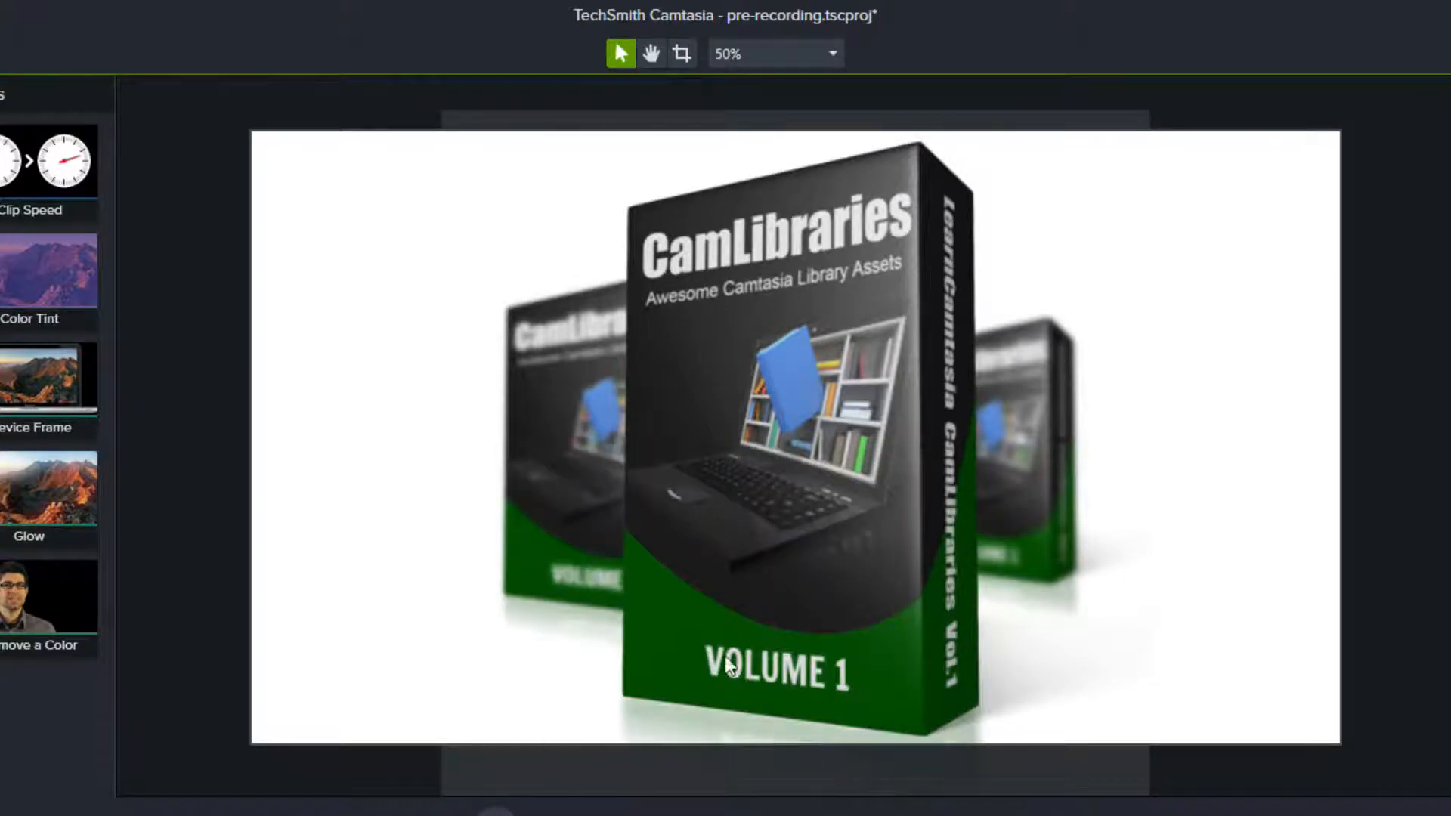
right_click(266, 392)
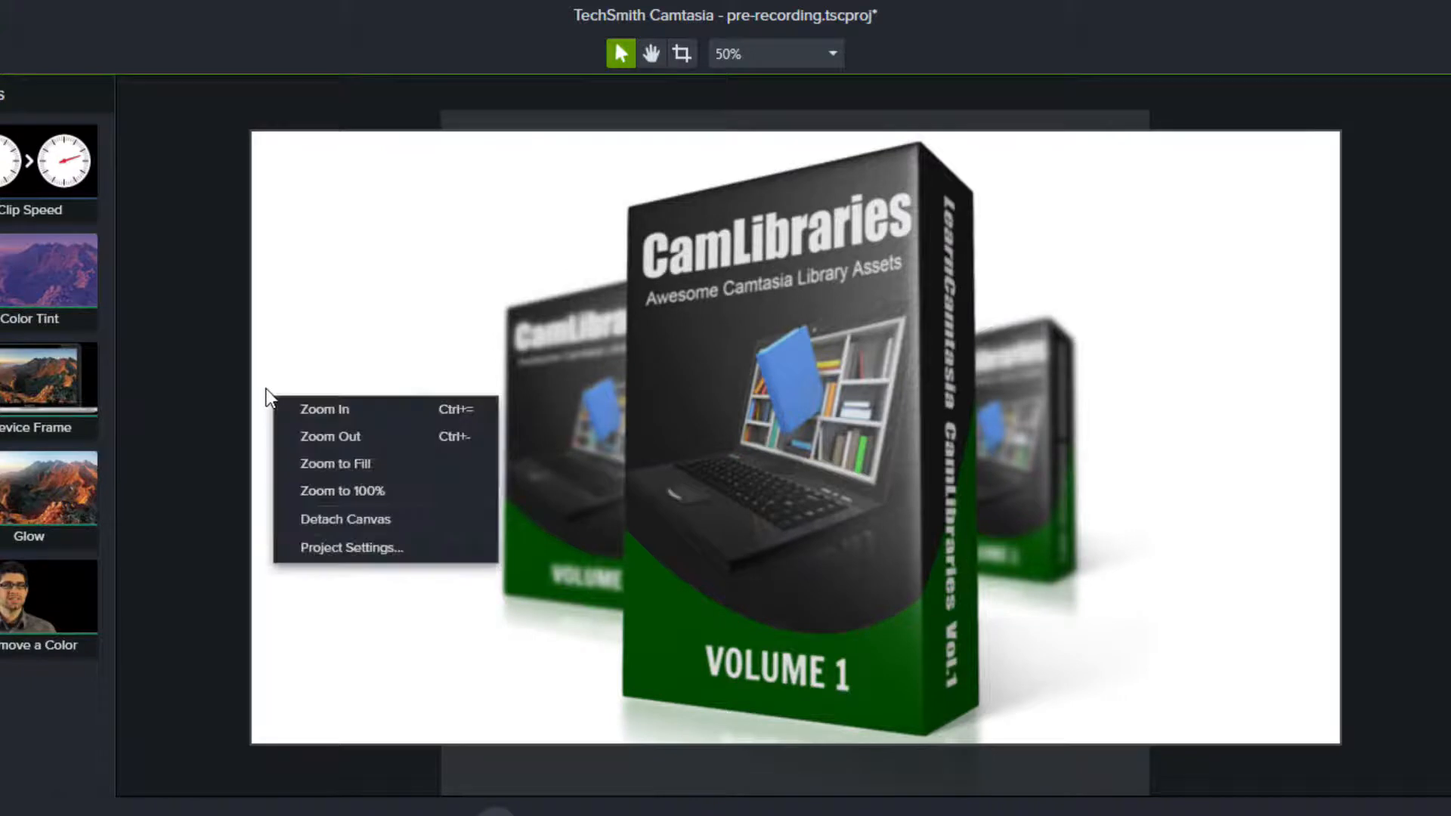
left_click(339, 556)
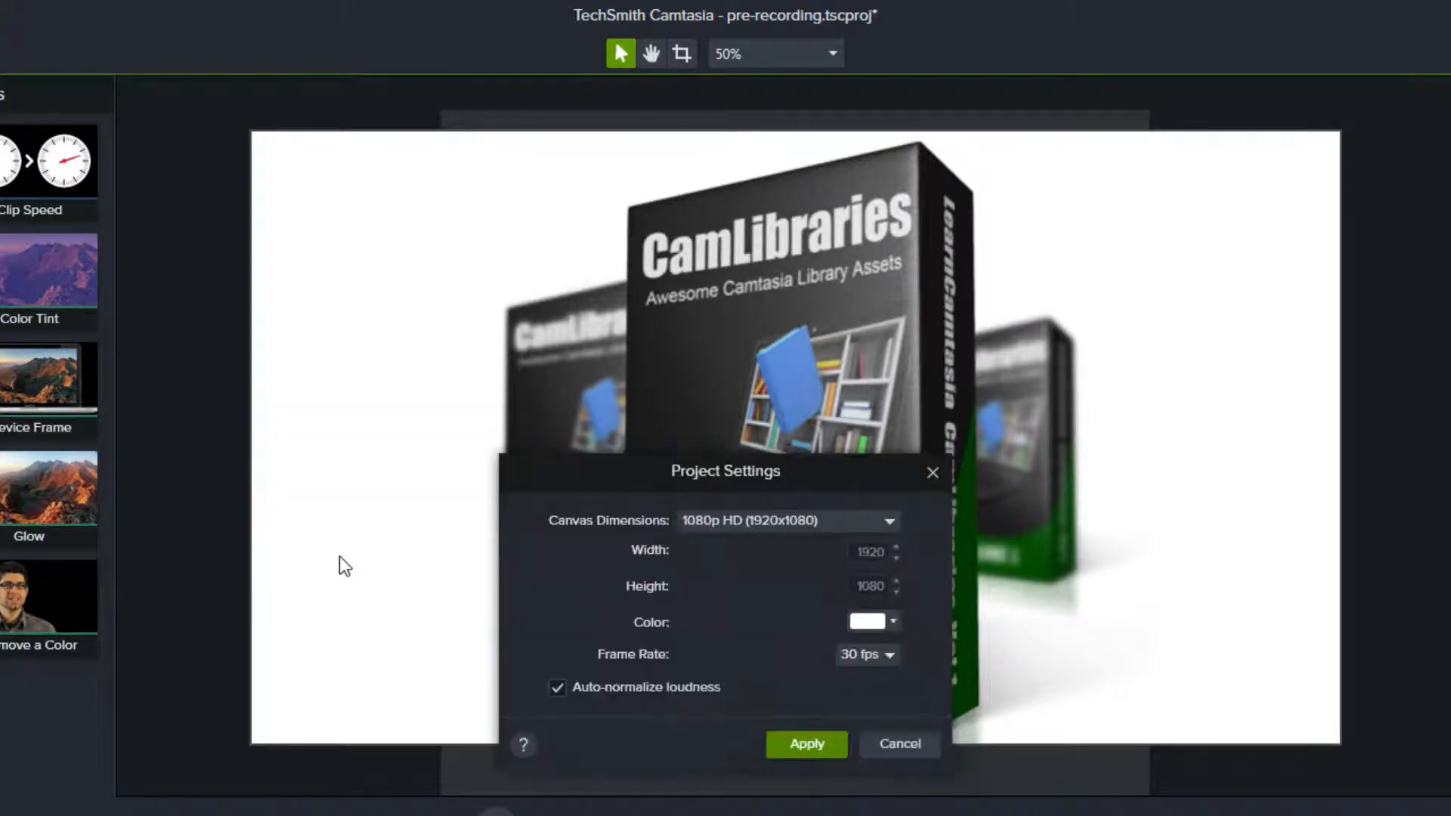
left_click(887, 742)
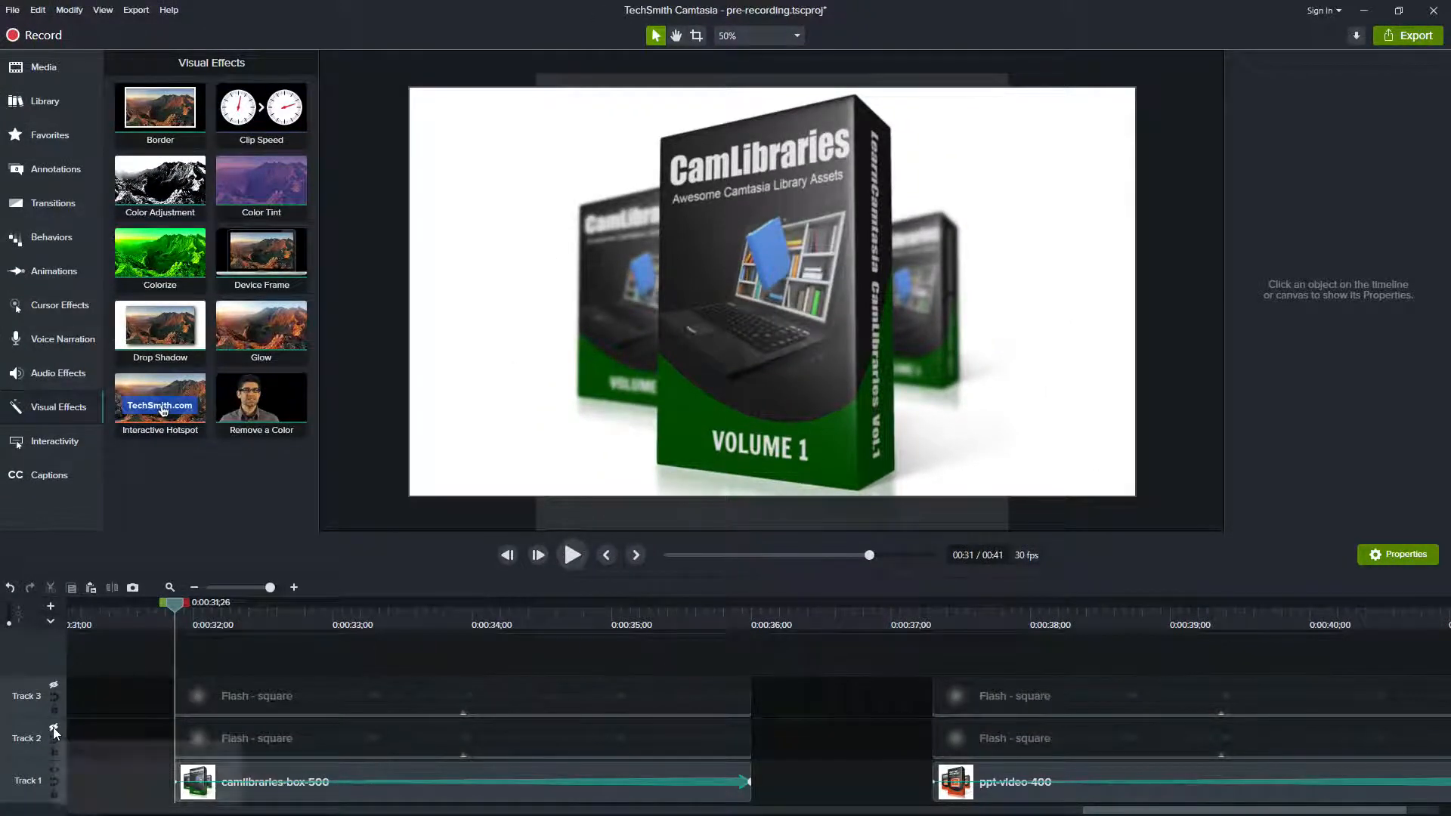
- Show Track 3 again, keeping the playhead at the start of the camlibraries-box-500 clip, 0:00:31;26
left_click(54, 687)
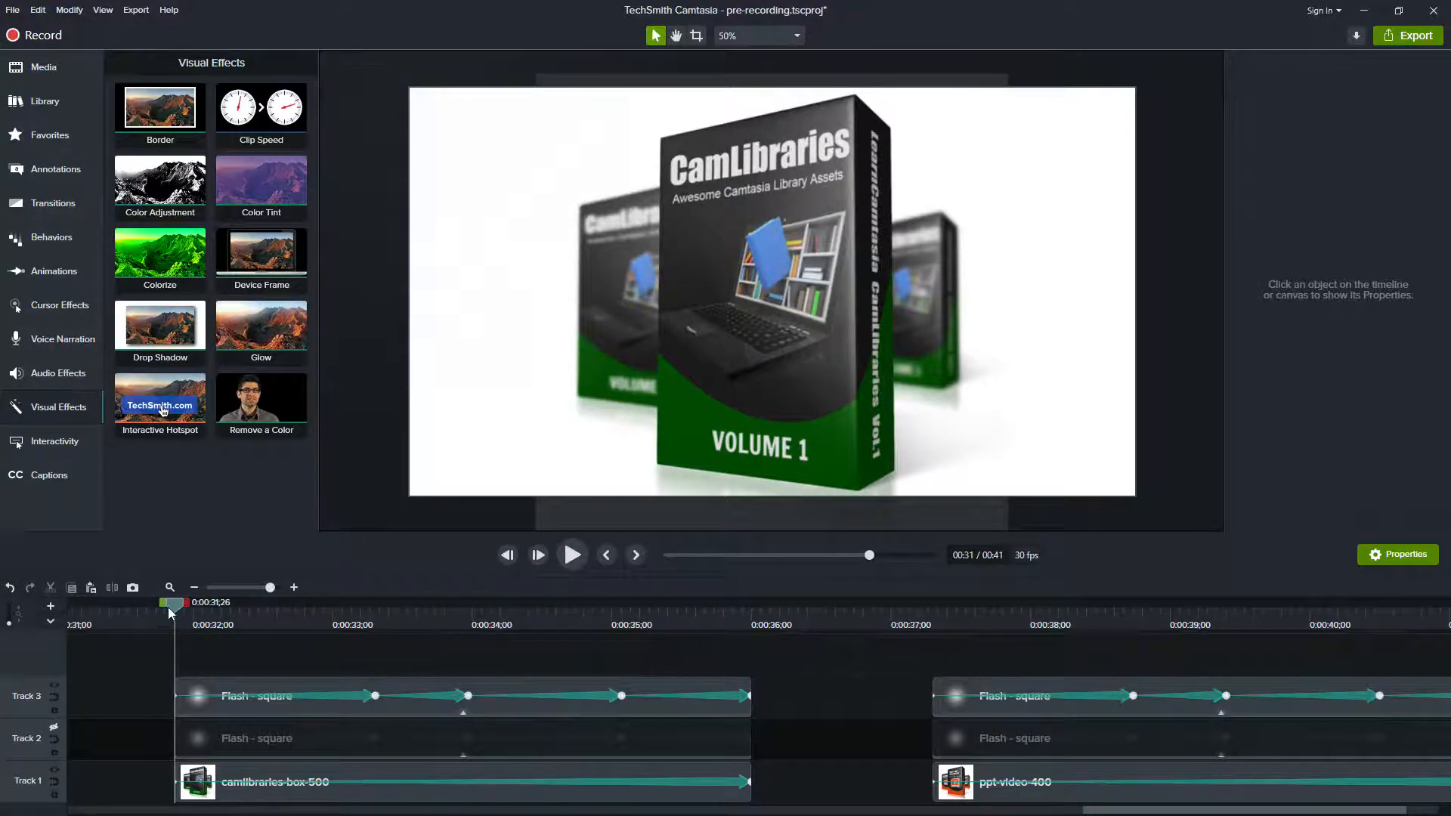
mouse_move(171, 603)
left_mouse_down()
mouse_move(501, 605)
mouse_move(168, 587)
mouse_move(288, 579)
mouse_move(175, 575)
mouse_move(451, 588)
mouse_move(618, 571)
mouse_move(174, 609)
left_mouse_up()
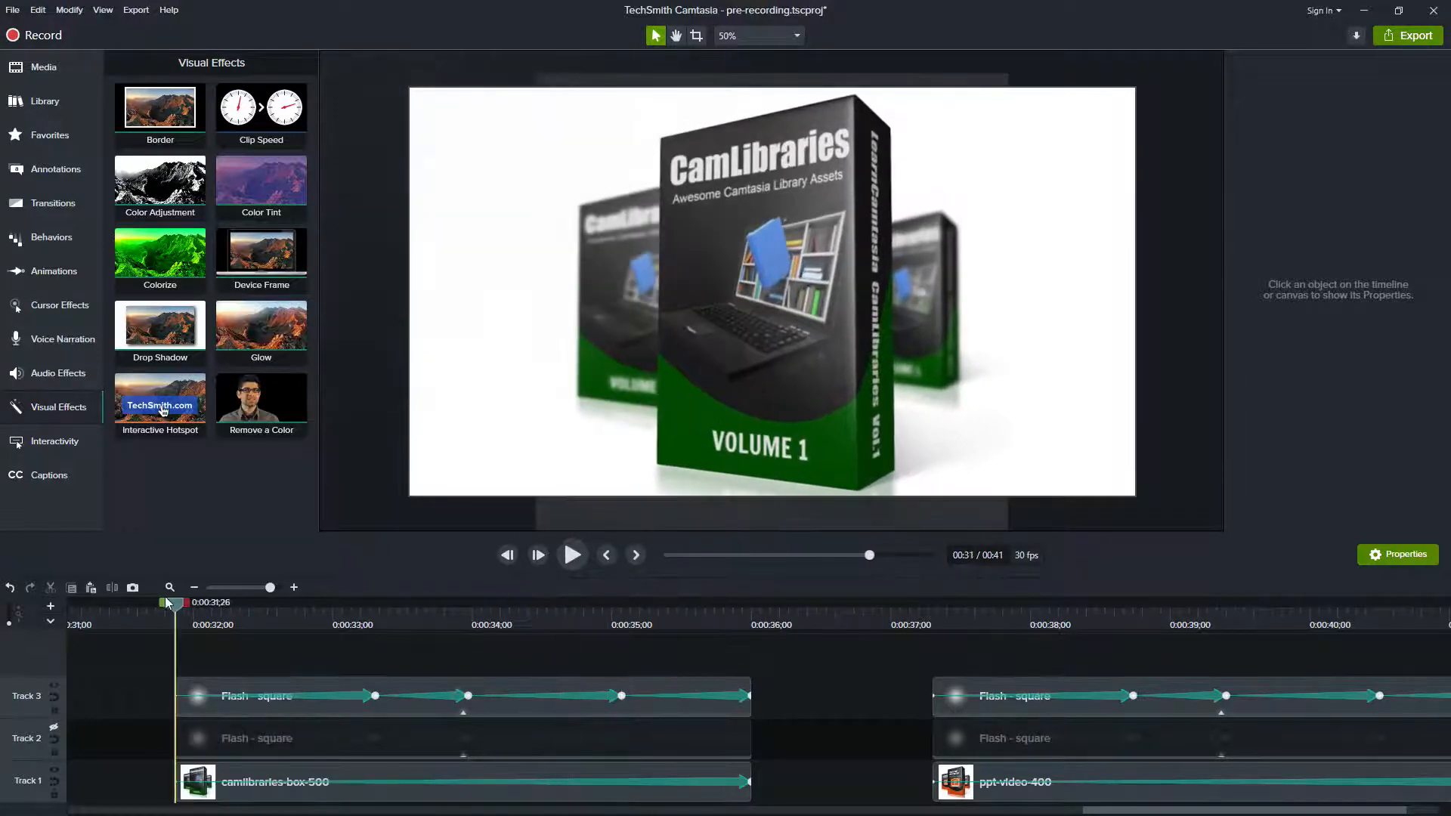
- Show Track 2 again and scrub to 0:00:33;29 to examine its Flash - square clip over the camlibraries-box-500 image
left_click(53, 728)
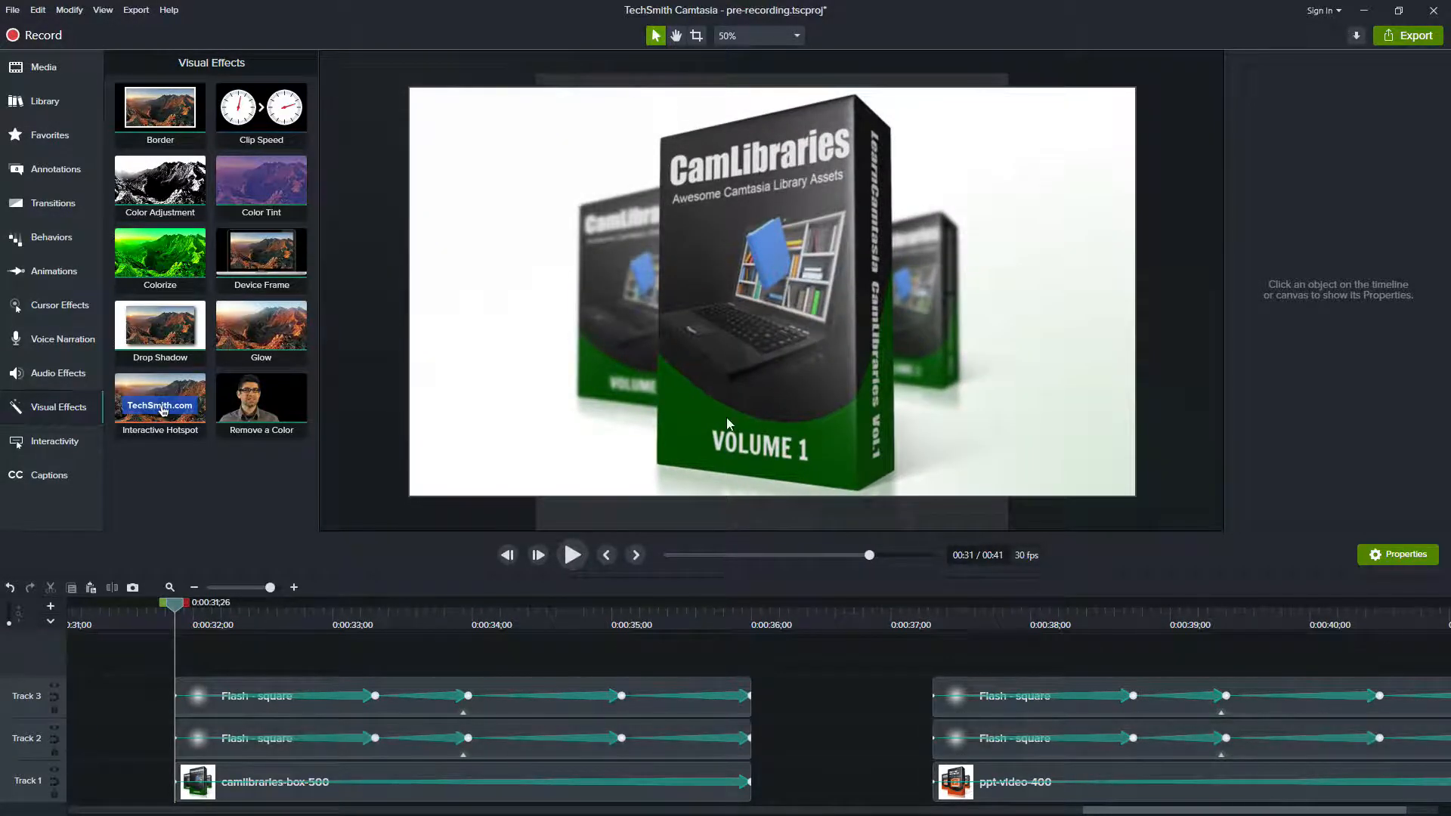
left_click_drag(179, 605, 469, 710)
left_click(487, 729)
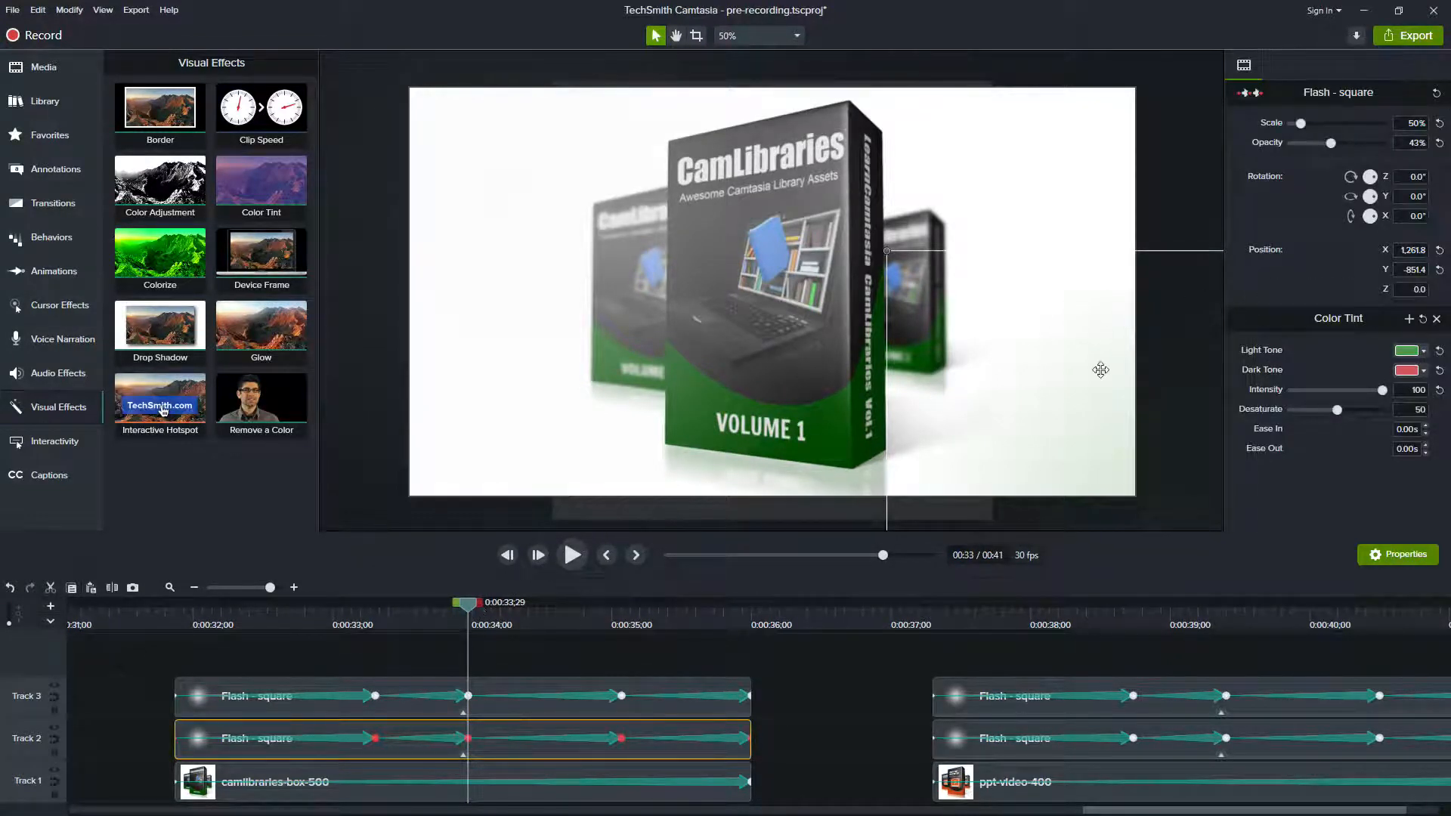
- Play the camlibraries-box-500 example twice from its start at 0:00:31;26 to examine both flashes on the white canvas
left_click_drag(464, 606, 138, 650)
left_click(572, 554)
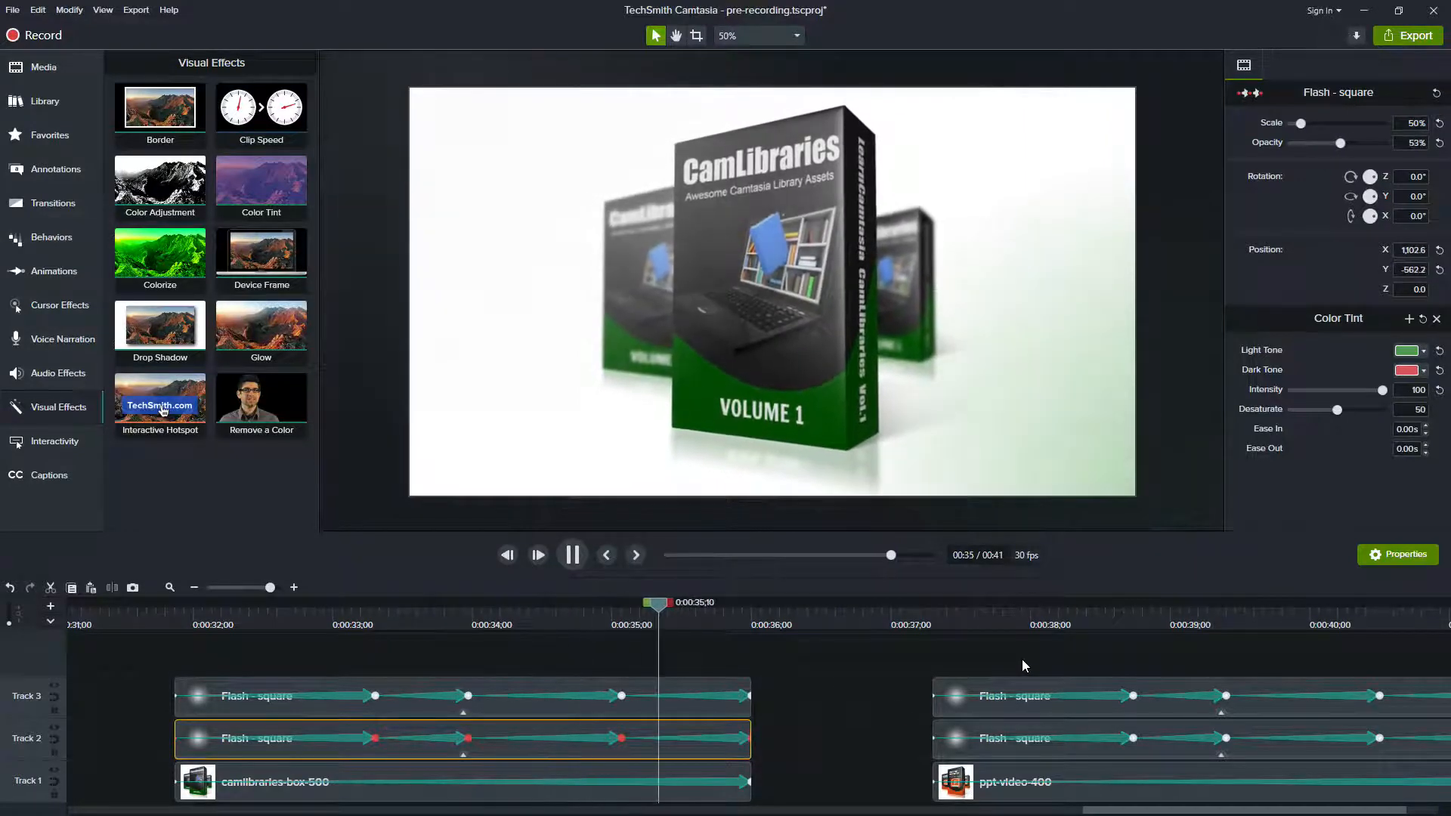
left_click_drag(673, 623, 175, 614)
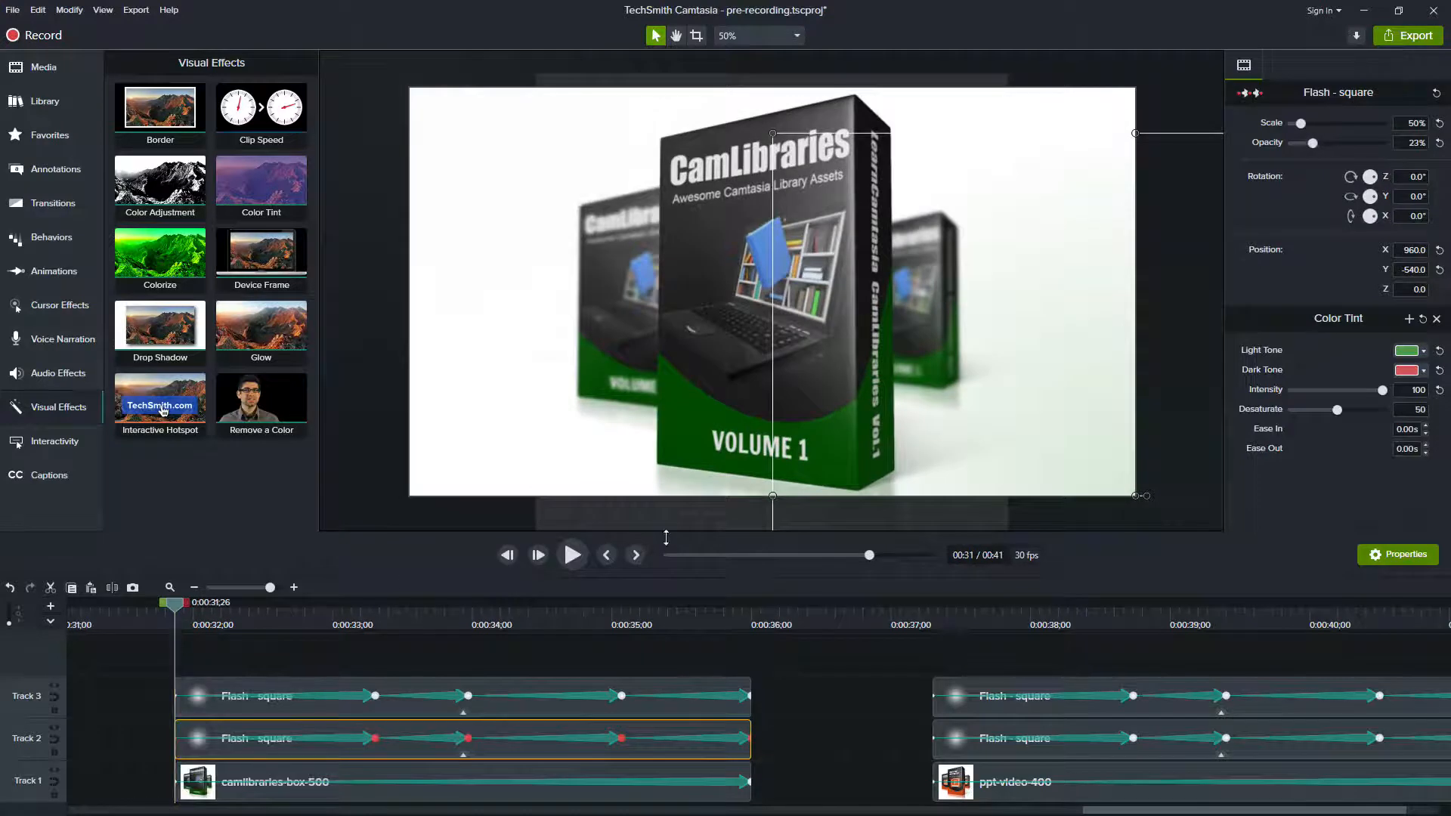
left_click(571, 557)
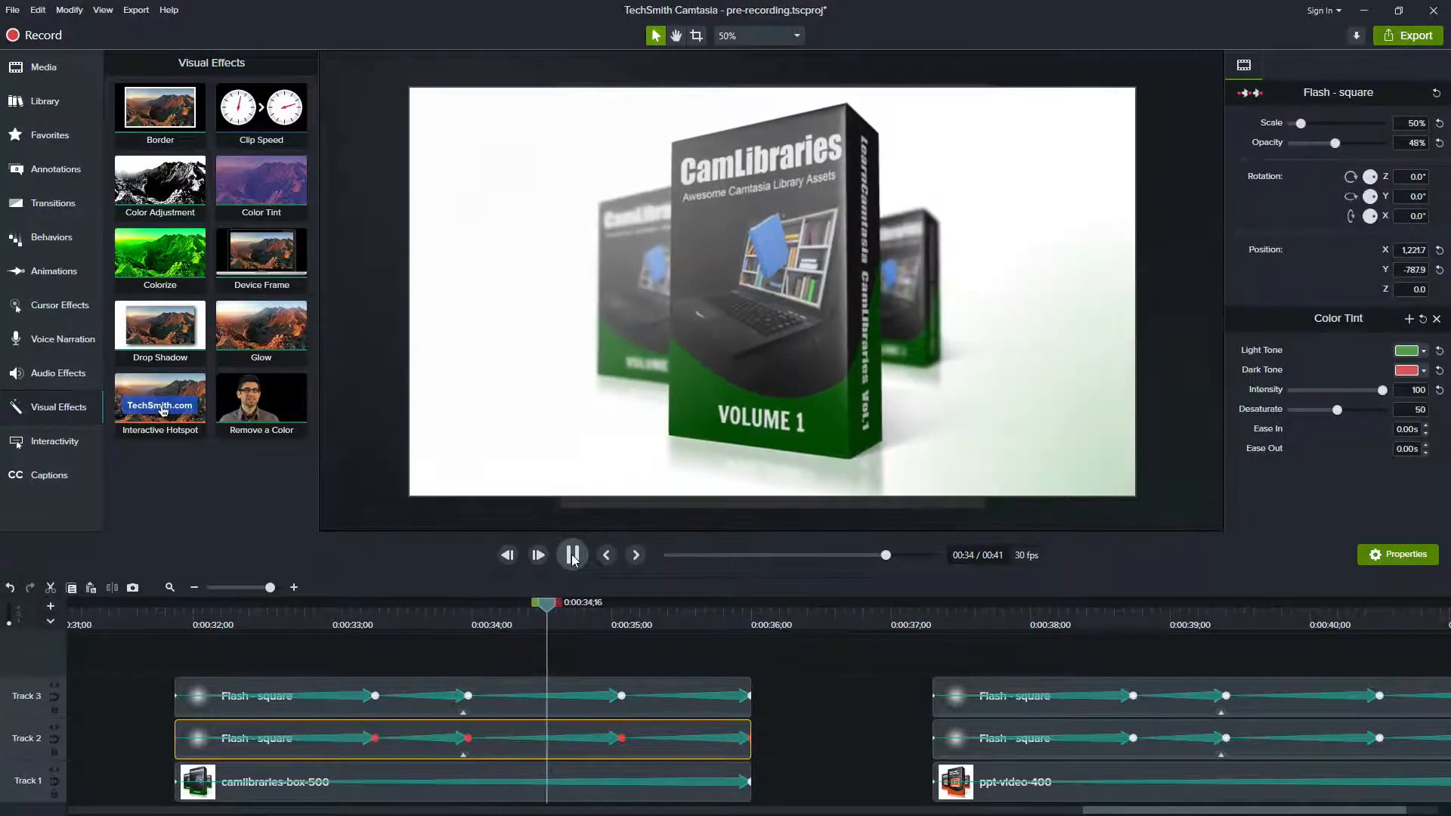
left_click(572, 556)
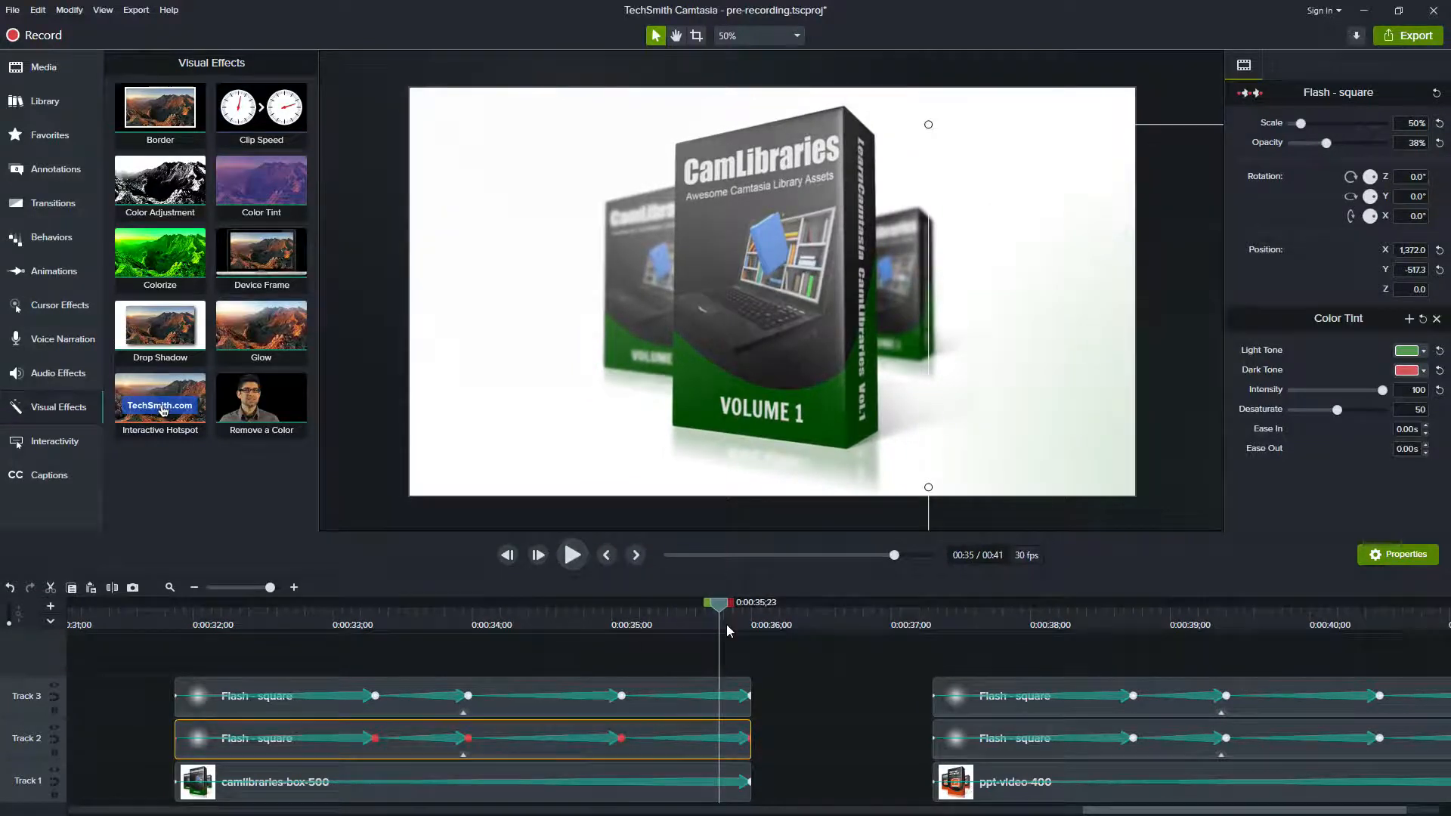
- Hide Tracks 2 and 3 and place the playhead at the start of the ppt-video-400 clip, 0:00:37;09
left_click_drag(723, 607, 829, 610)
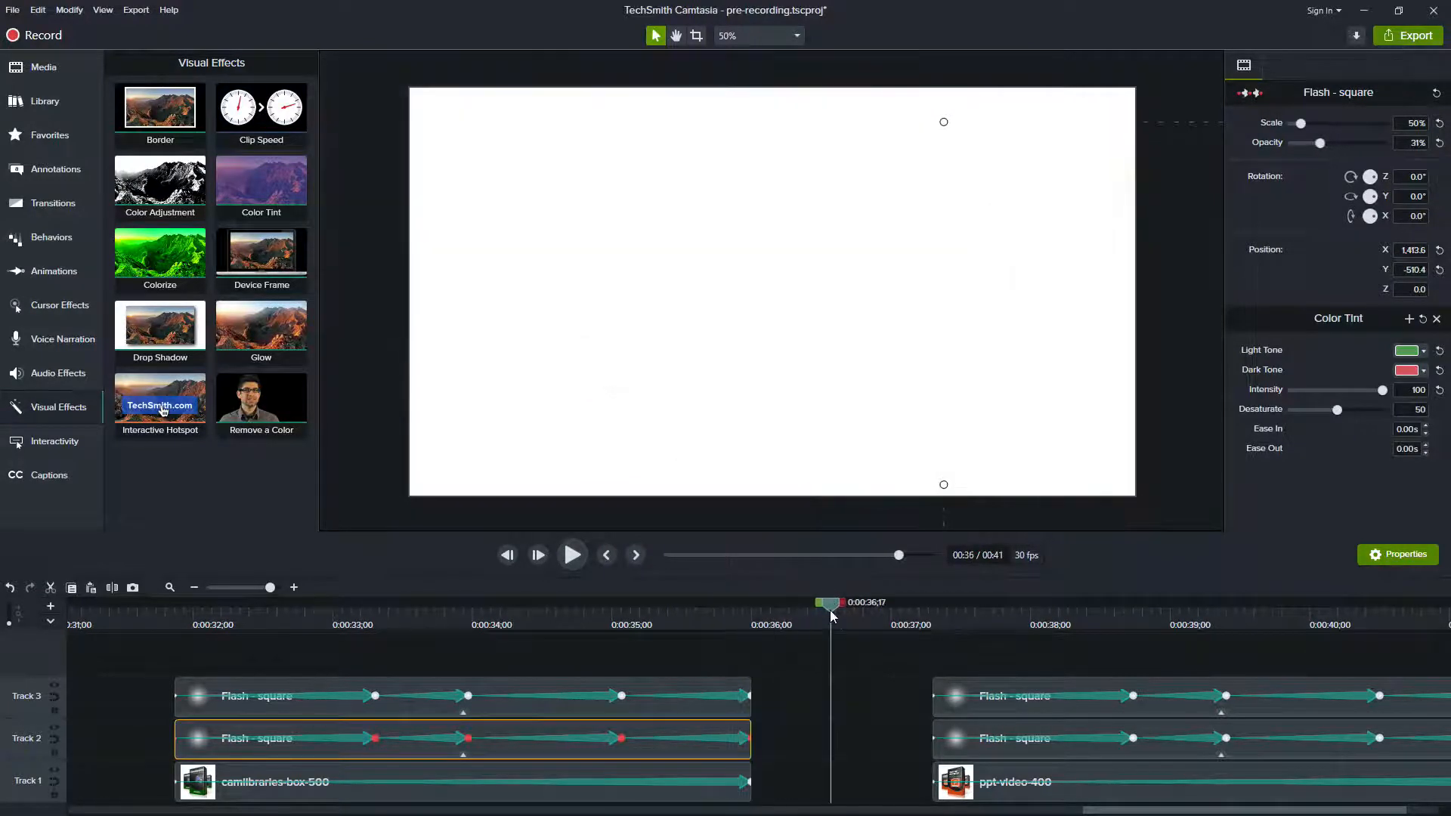
left_click(54, 686)
left_click(55, 728)
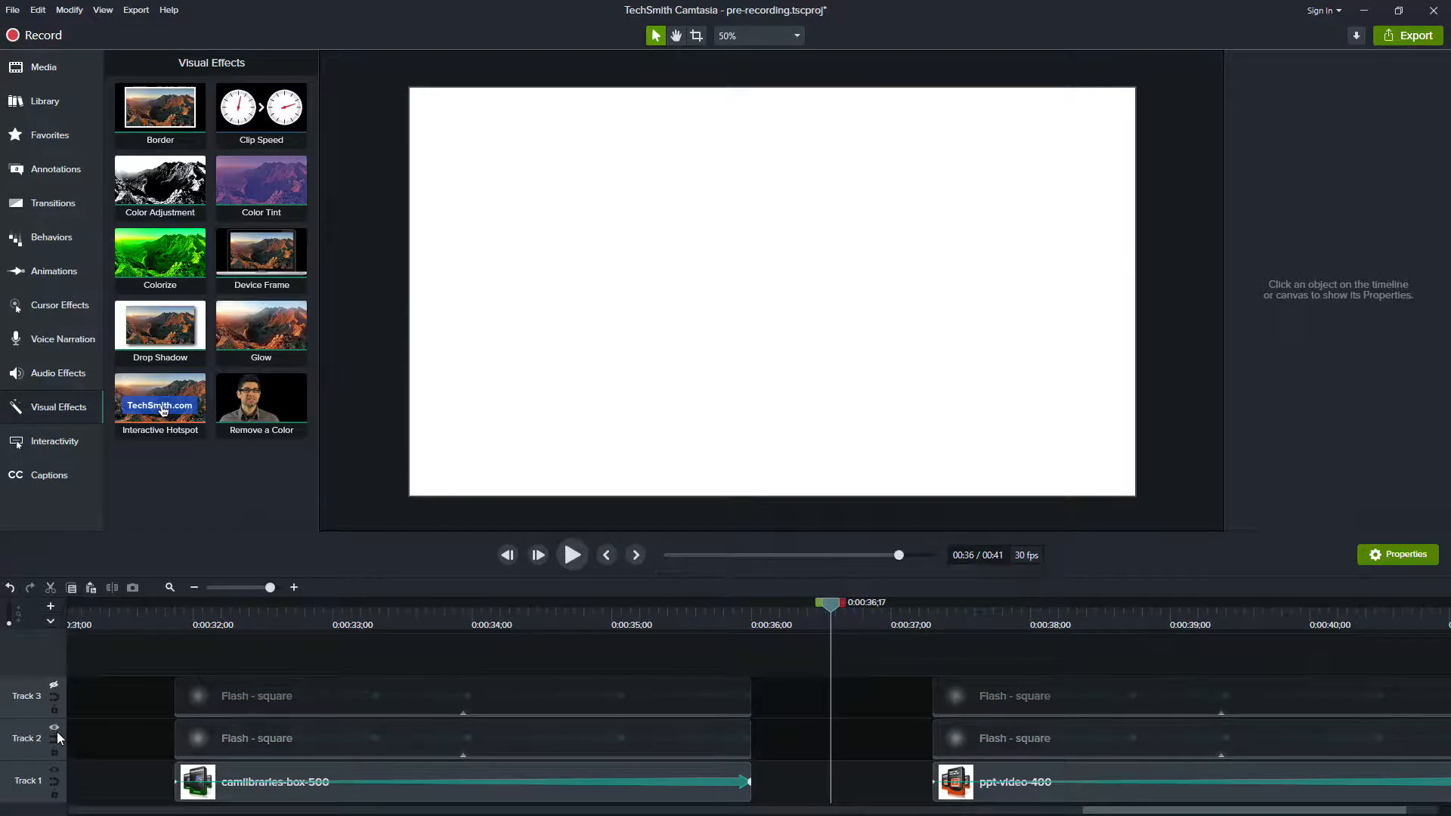
left_click(893, 613)
left_click_drag(939, 617, 929, 610)
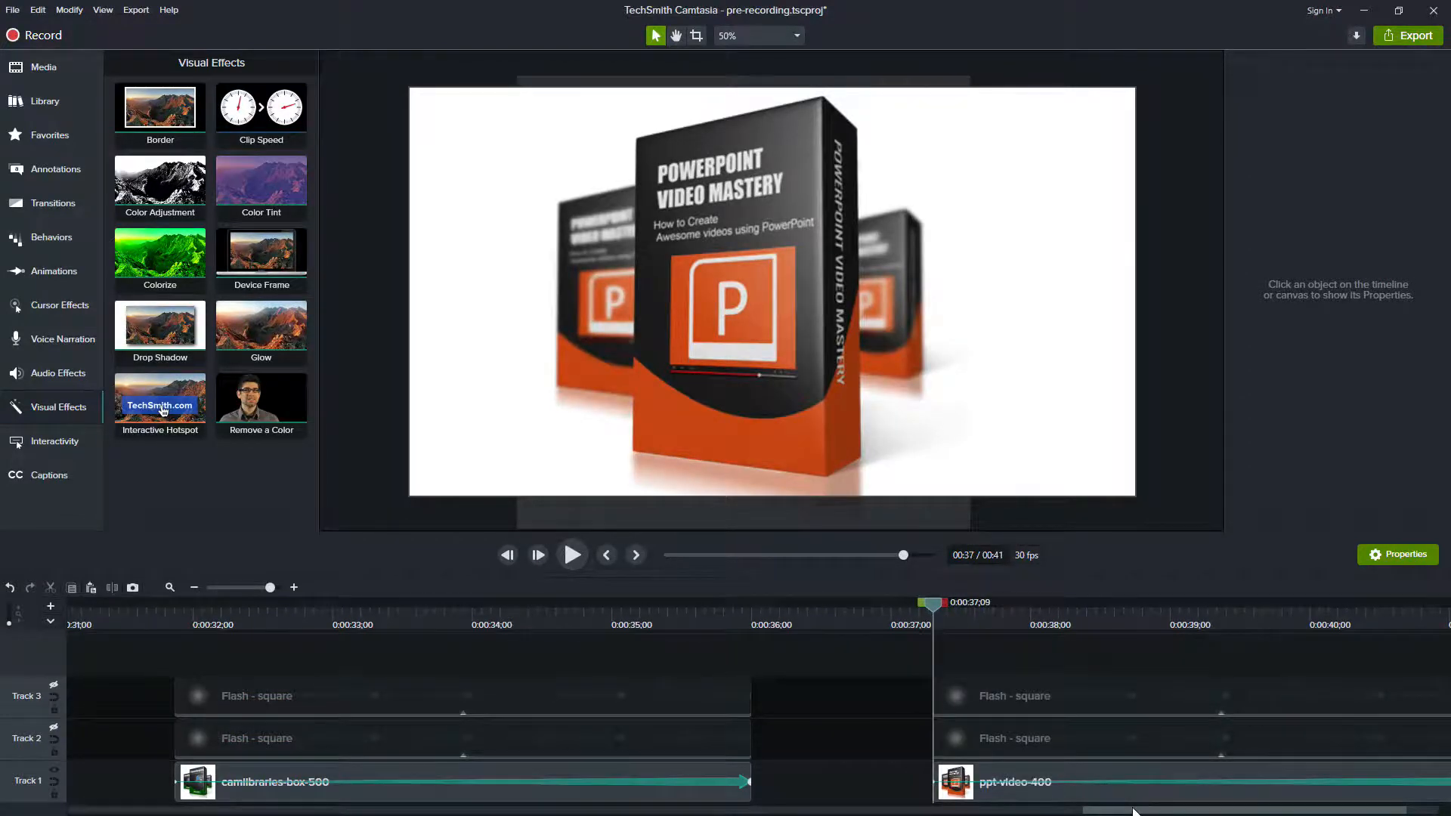
left_click_drag(1156, 810, 1188, 812)
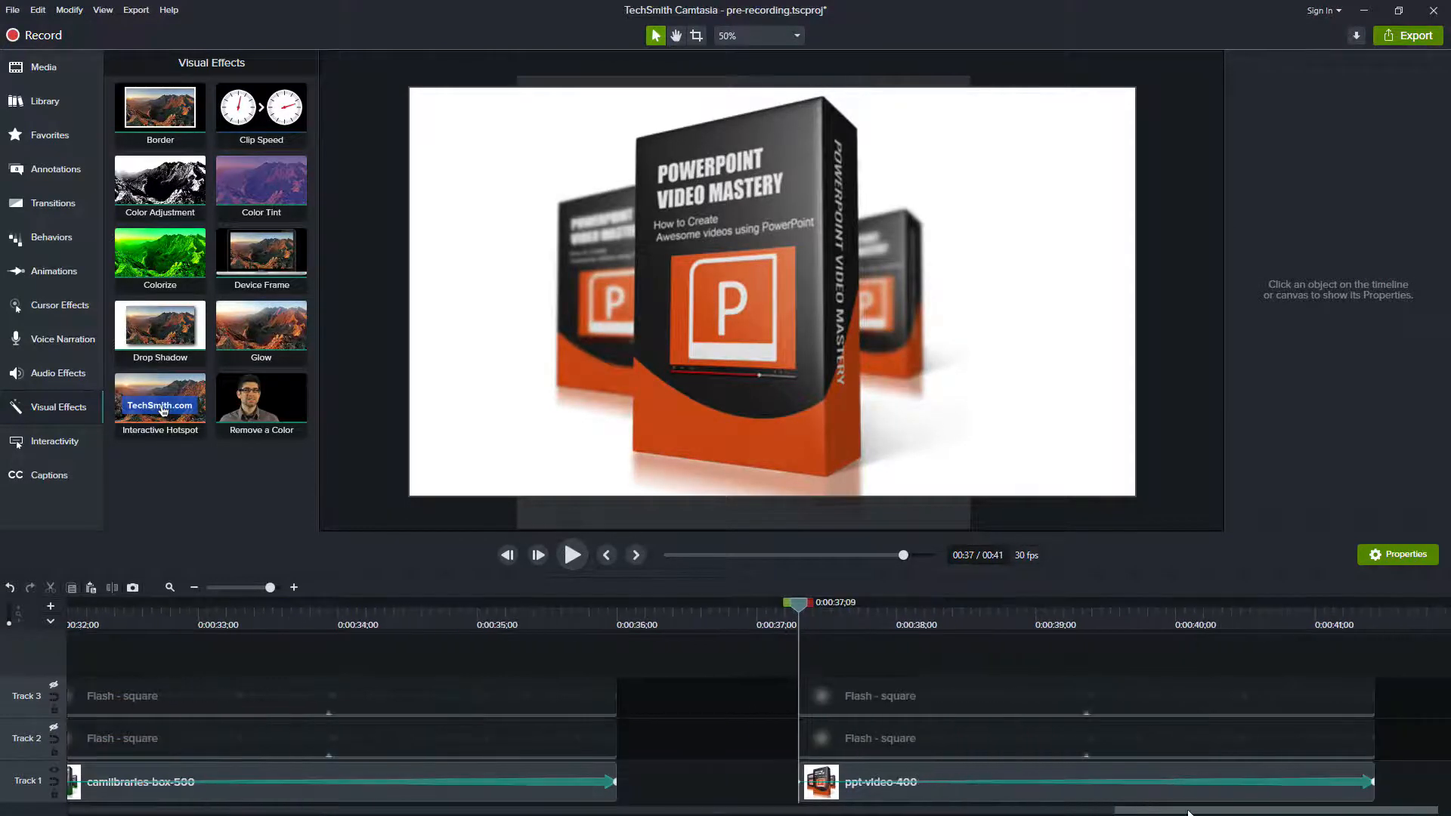
- Show Track 3 and Track 2 again, scrubbing the ppt-video-400 example back to its start at 0:00:37;09
left_click(54, 687)
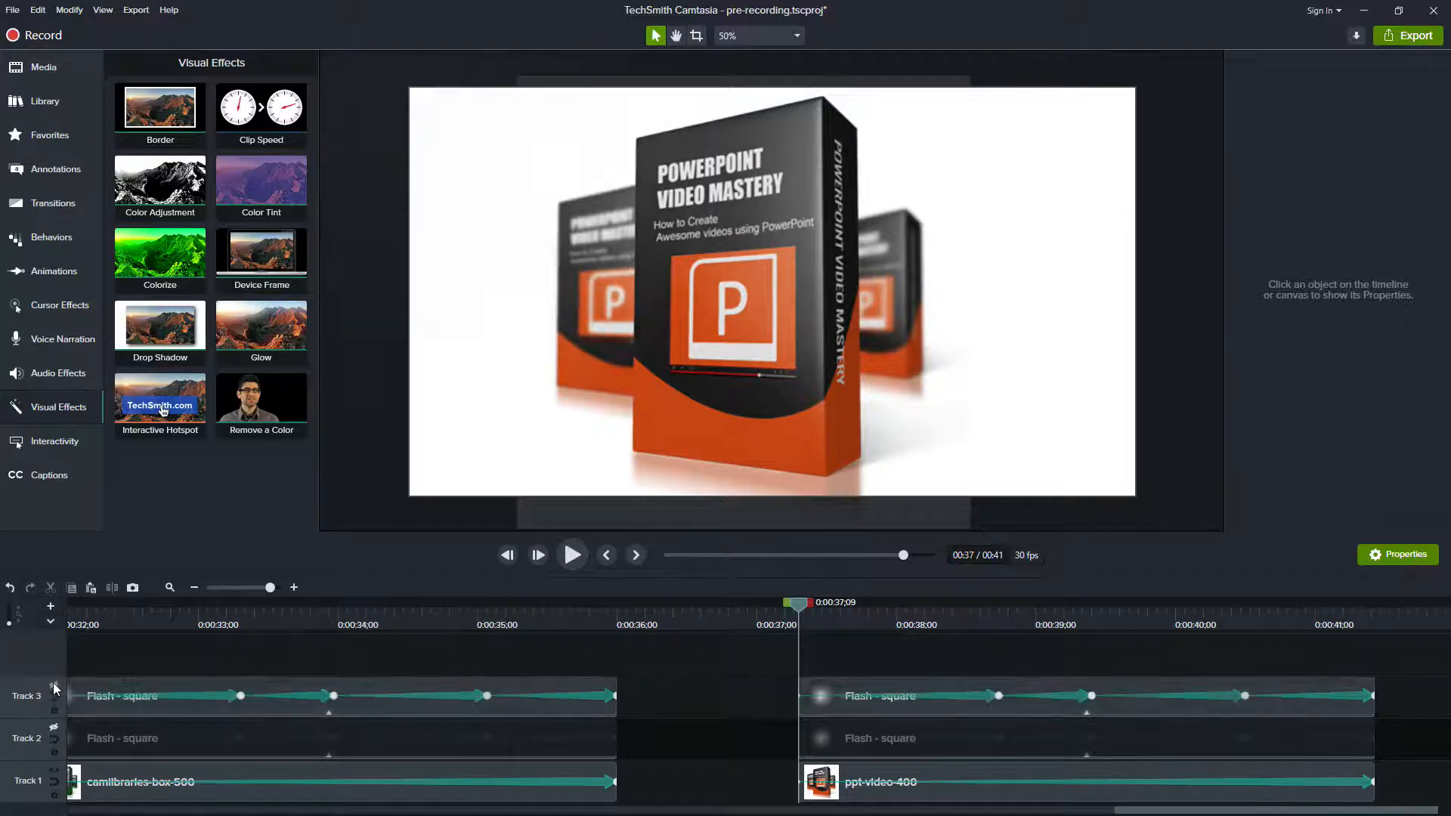
left_click_drag(874, 618, 801, 605)
left_click(54, 727)
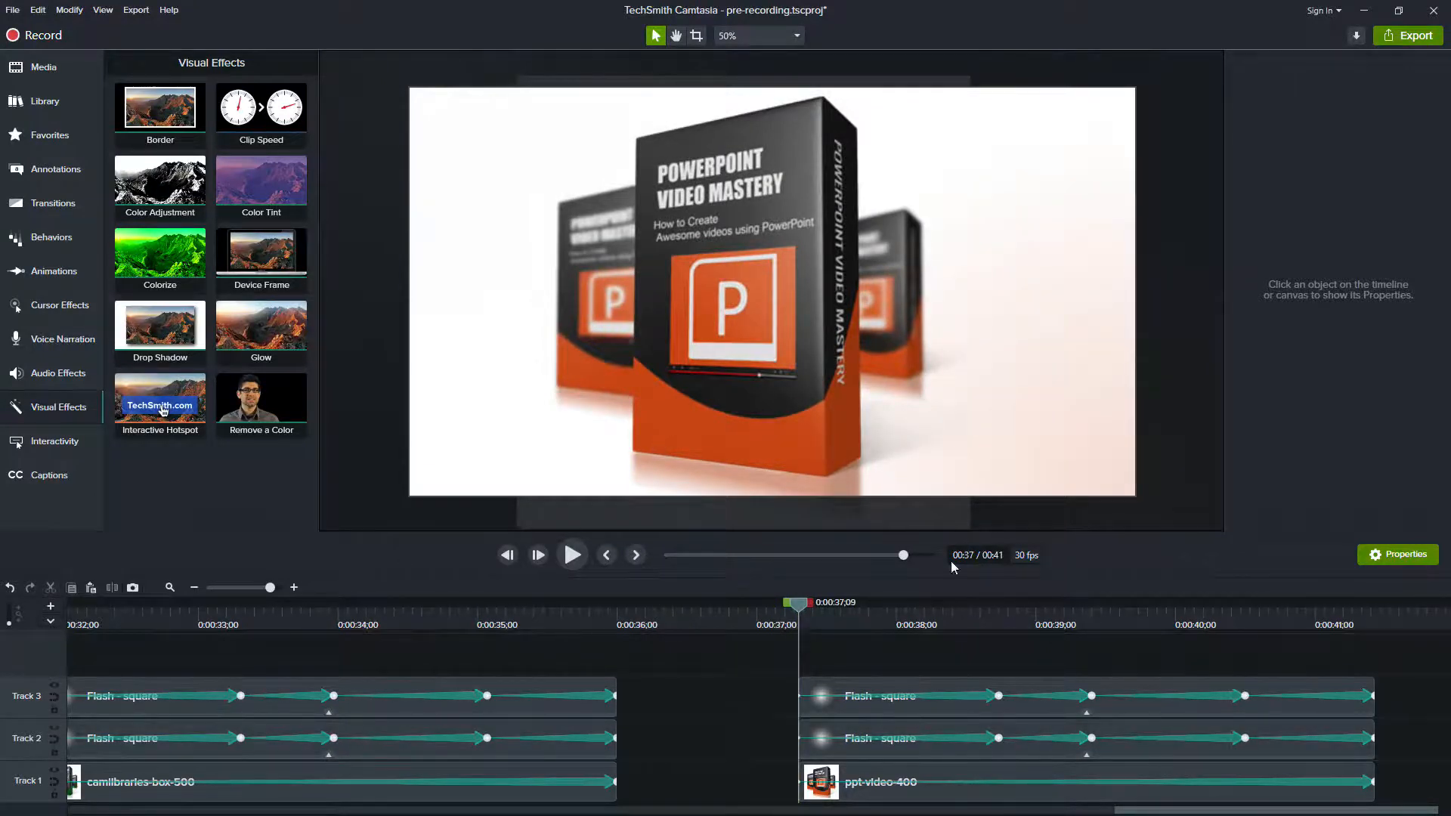
- Move the ppt-video-400 example earlier, close behind the camlibraries-box-500 example, and play both from the start of the camlibraries-box-500 clip
left_click_drag(803, 605, 327, 655)
left_click_drag(1077, 607, 937, 627)
left_click_drag(803, 627, 325, 619)
key("space")
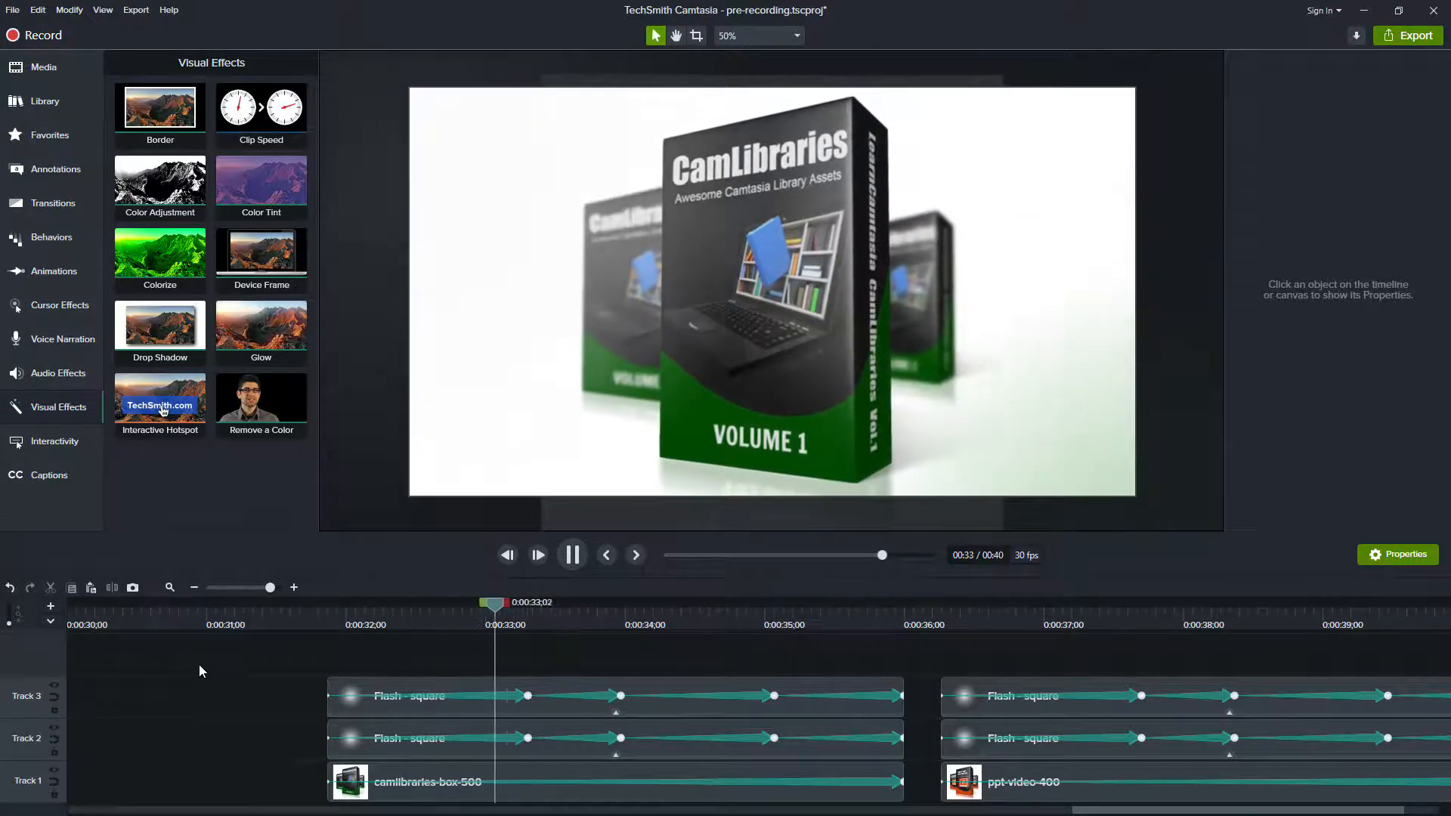